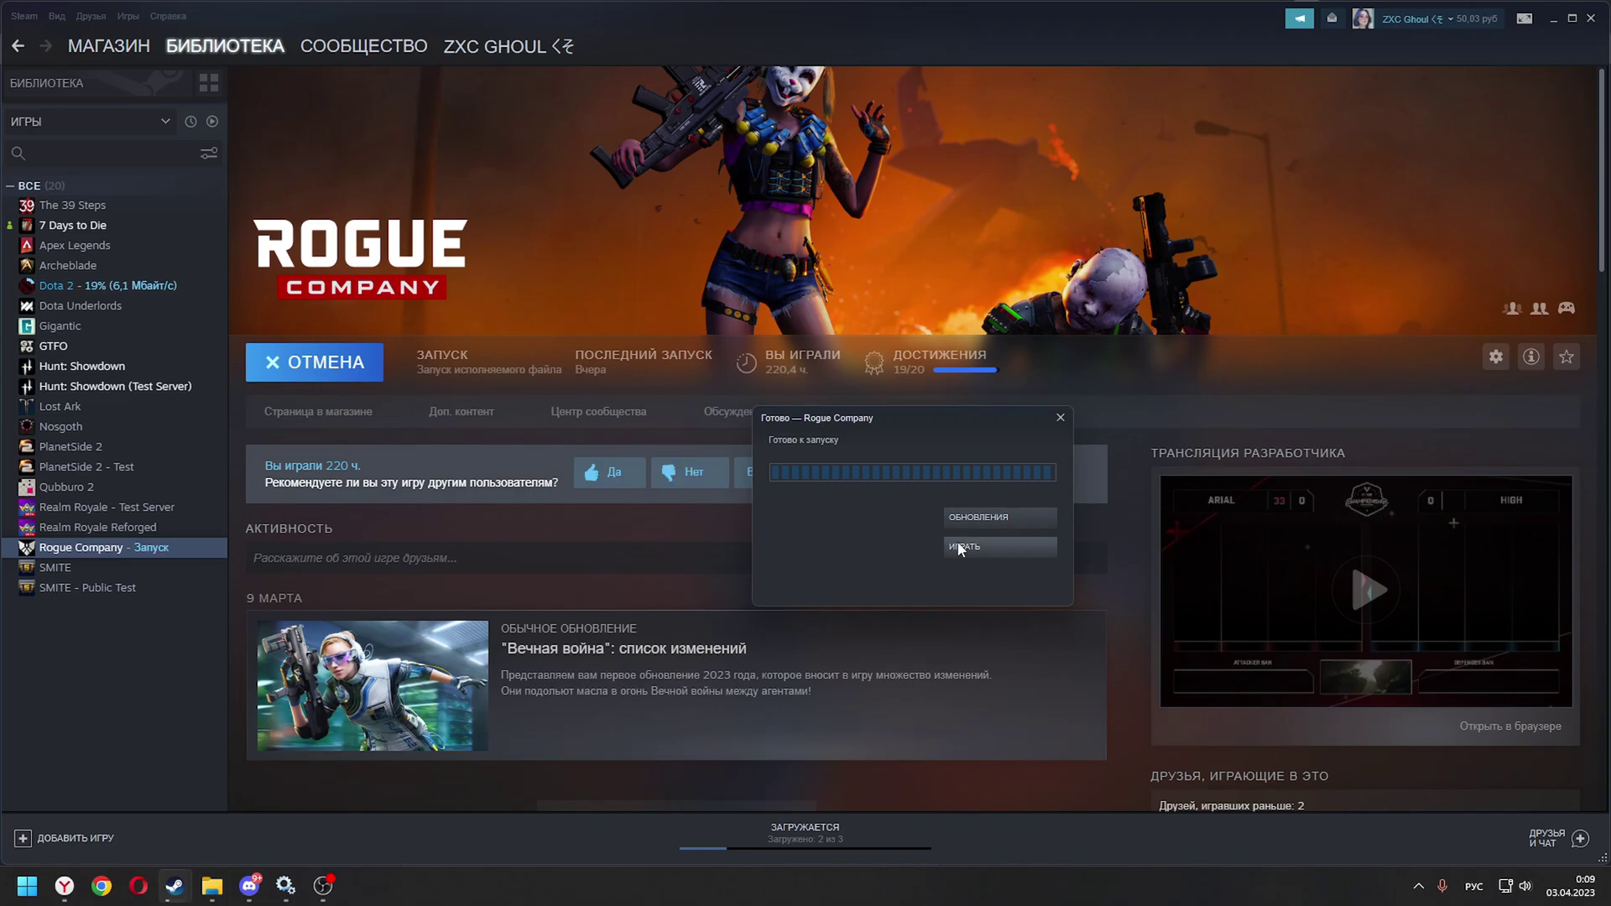
Launch Rogue Company from Steam and close the Easy Anti-Cheat error 30005 windows
{"action": "left_click", "coordinate": [967, 548]}
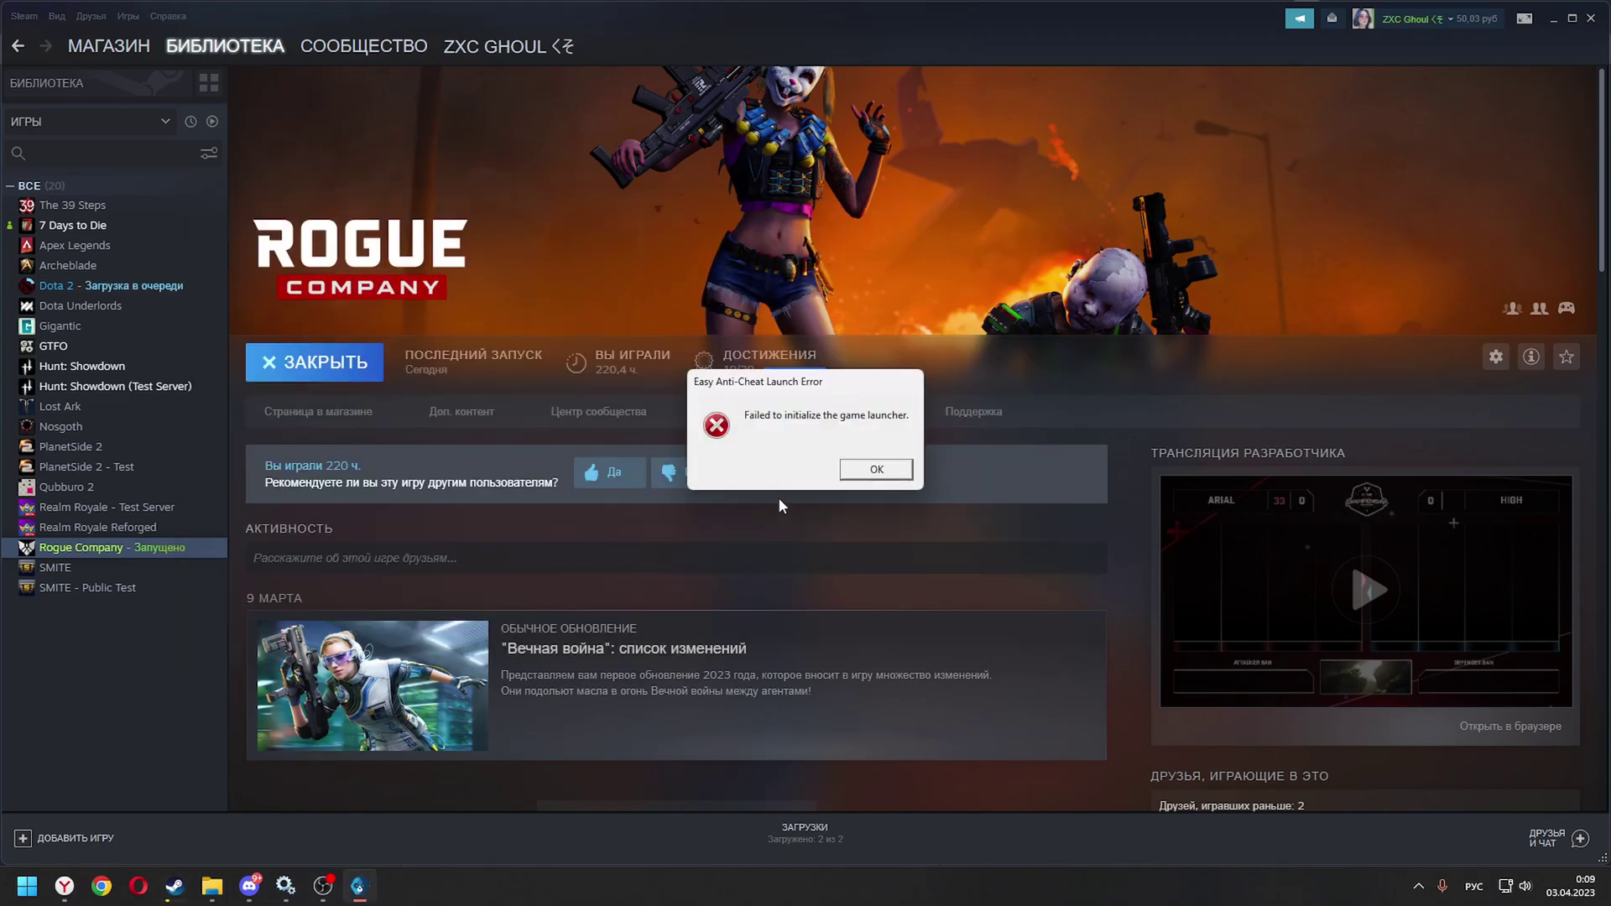
{"action": "left_click_drag", "start_coordinate": [671, 394], "coordinate": [434, 359]}
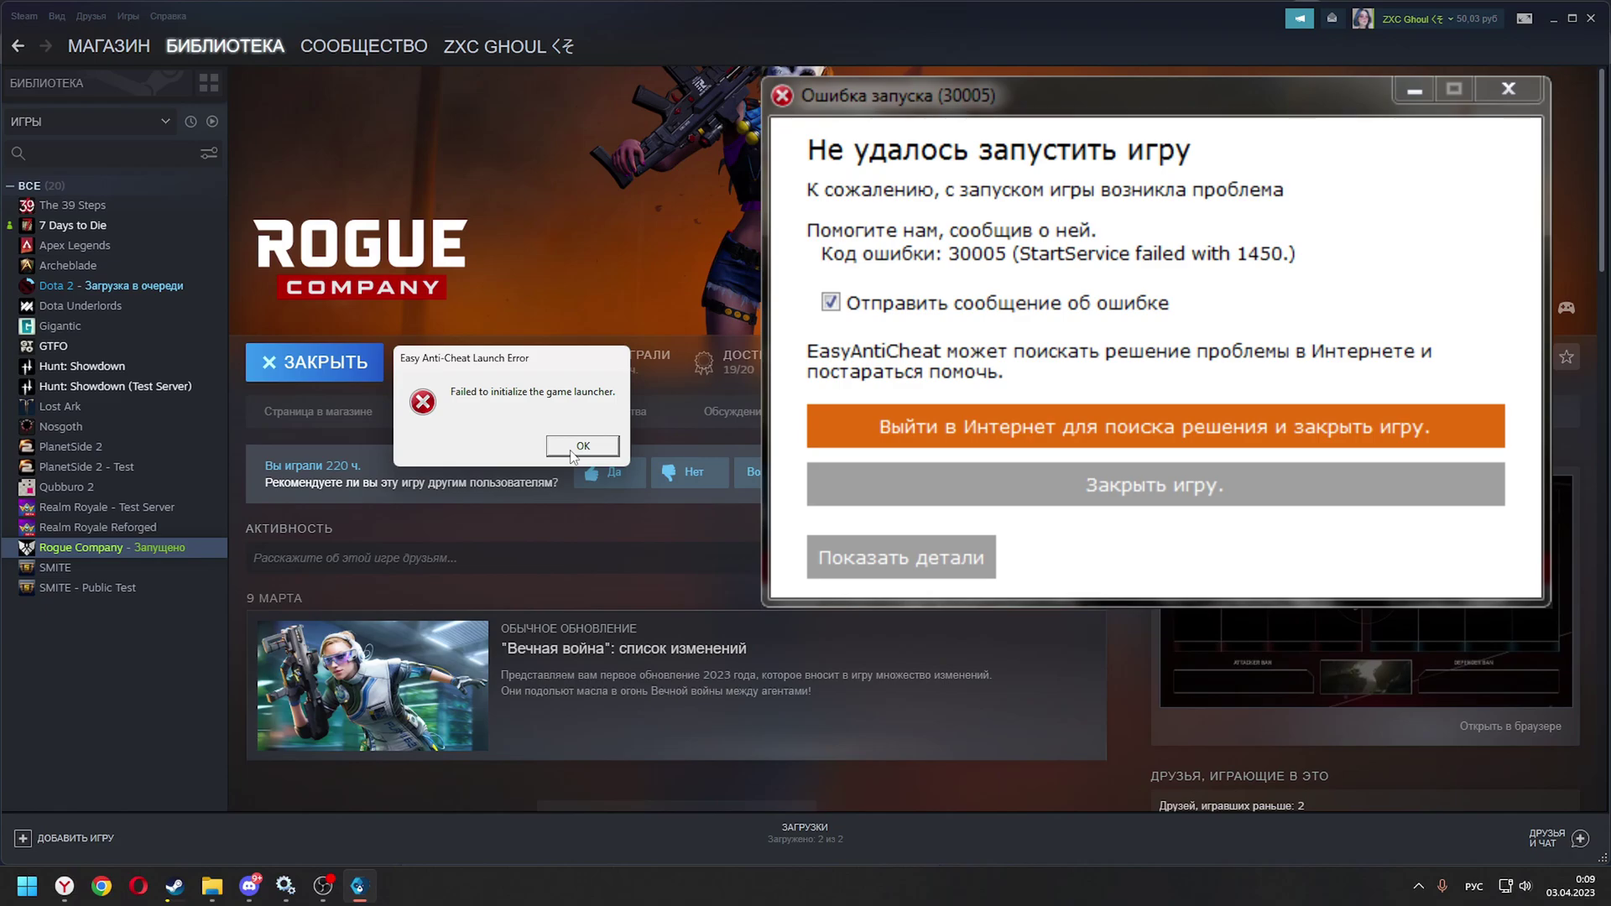
{"action": "left_click", "coordinate": [577, 447]}
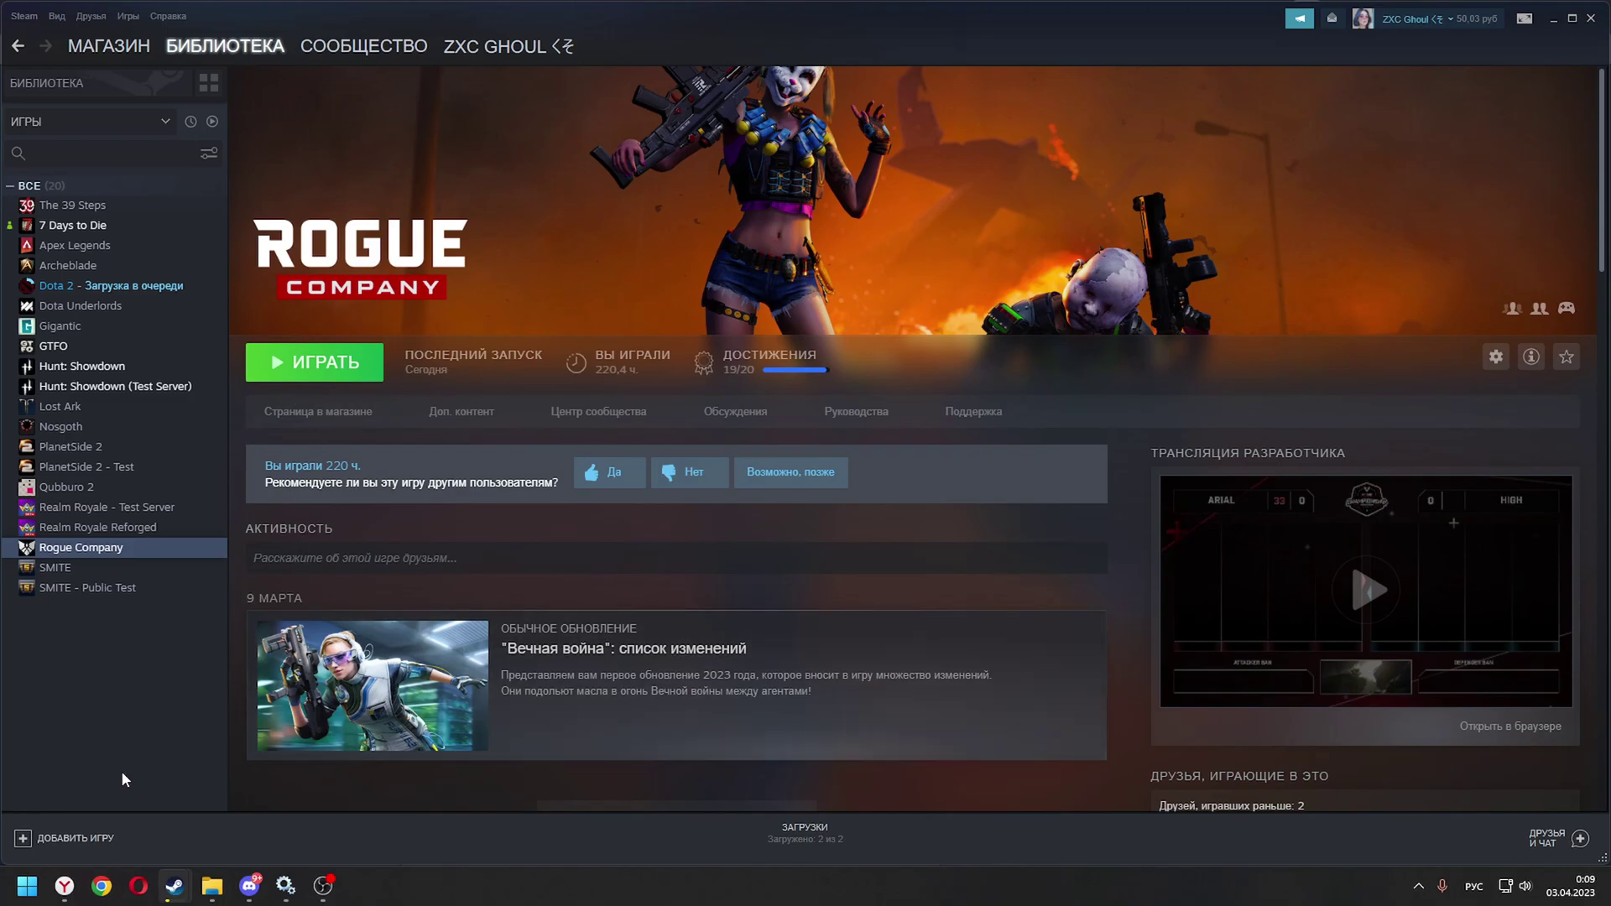
{"action": "mouse_move", "coordinate": [64, 885]}
{"action": "left_click", "coordinate": [240, 810]}
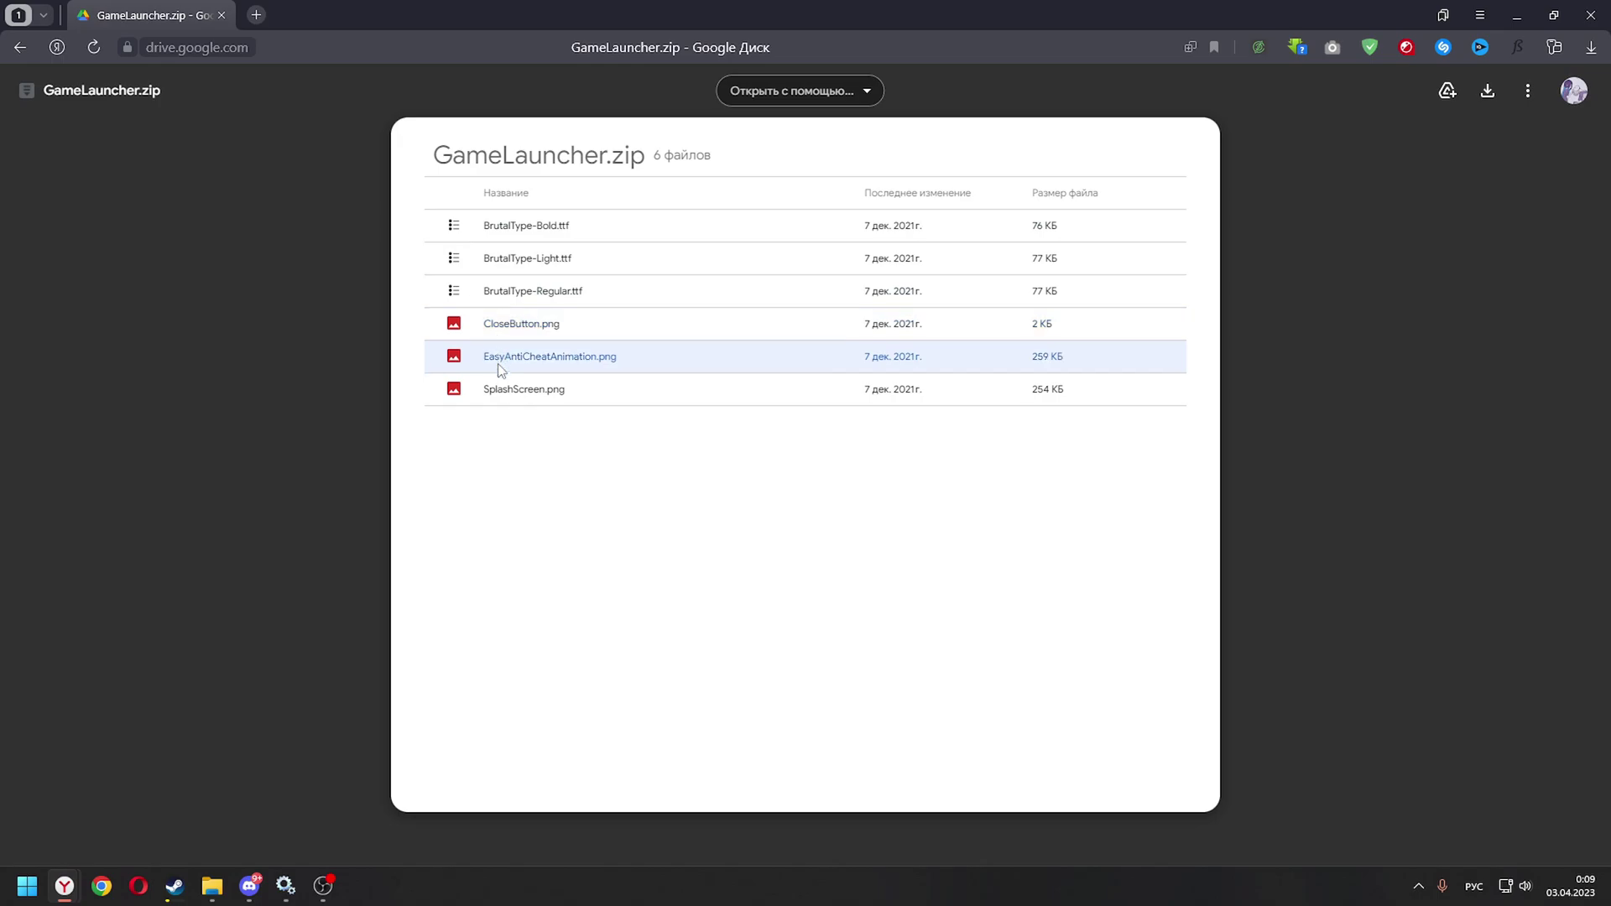
Download the 560 KB GameLauncher.zip archive from its Google Drive preview page
{"action": "left_click", "coordinate": [1485, 94]}
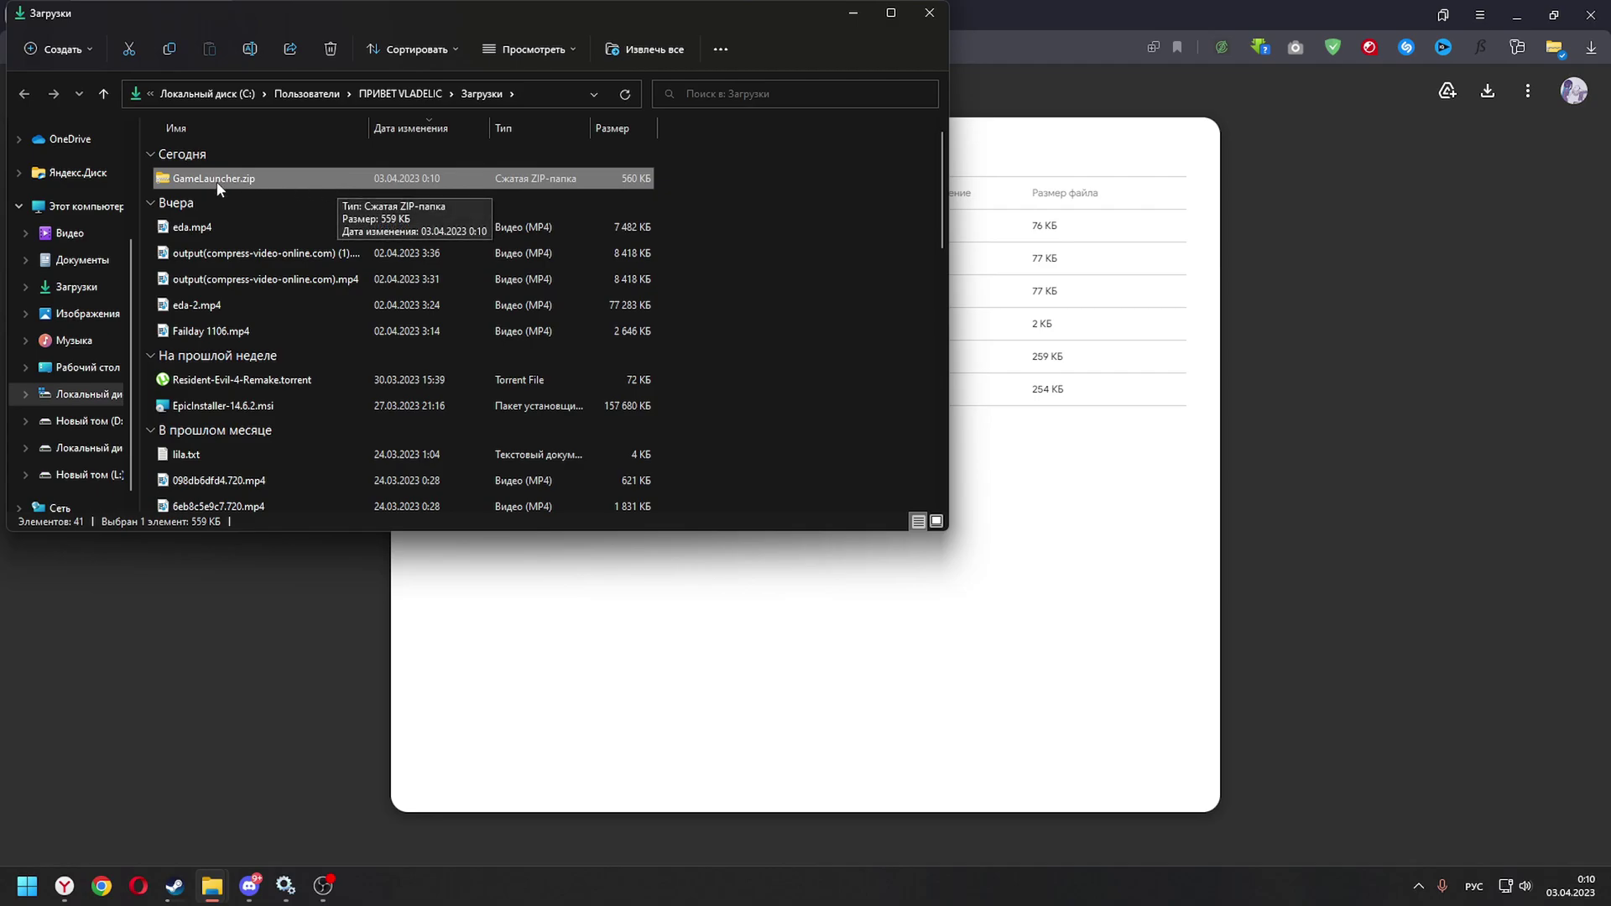
Copy GameLauncher.zip into L:\SteamLibrary\steamapps\common\Rogue Company\EasyAntiCheat
{"action": "key", "text": "ctrl+c"}
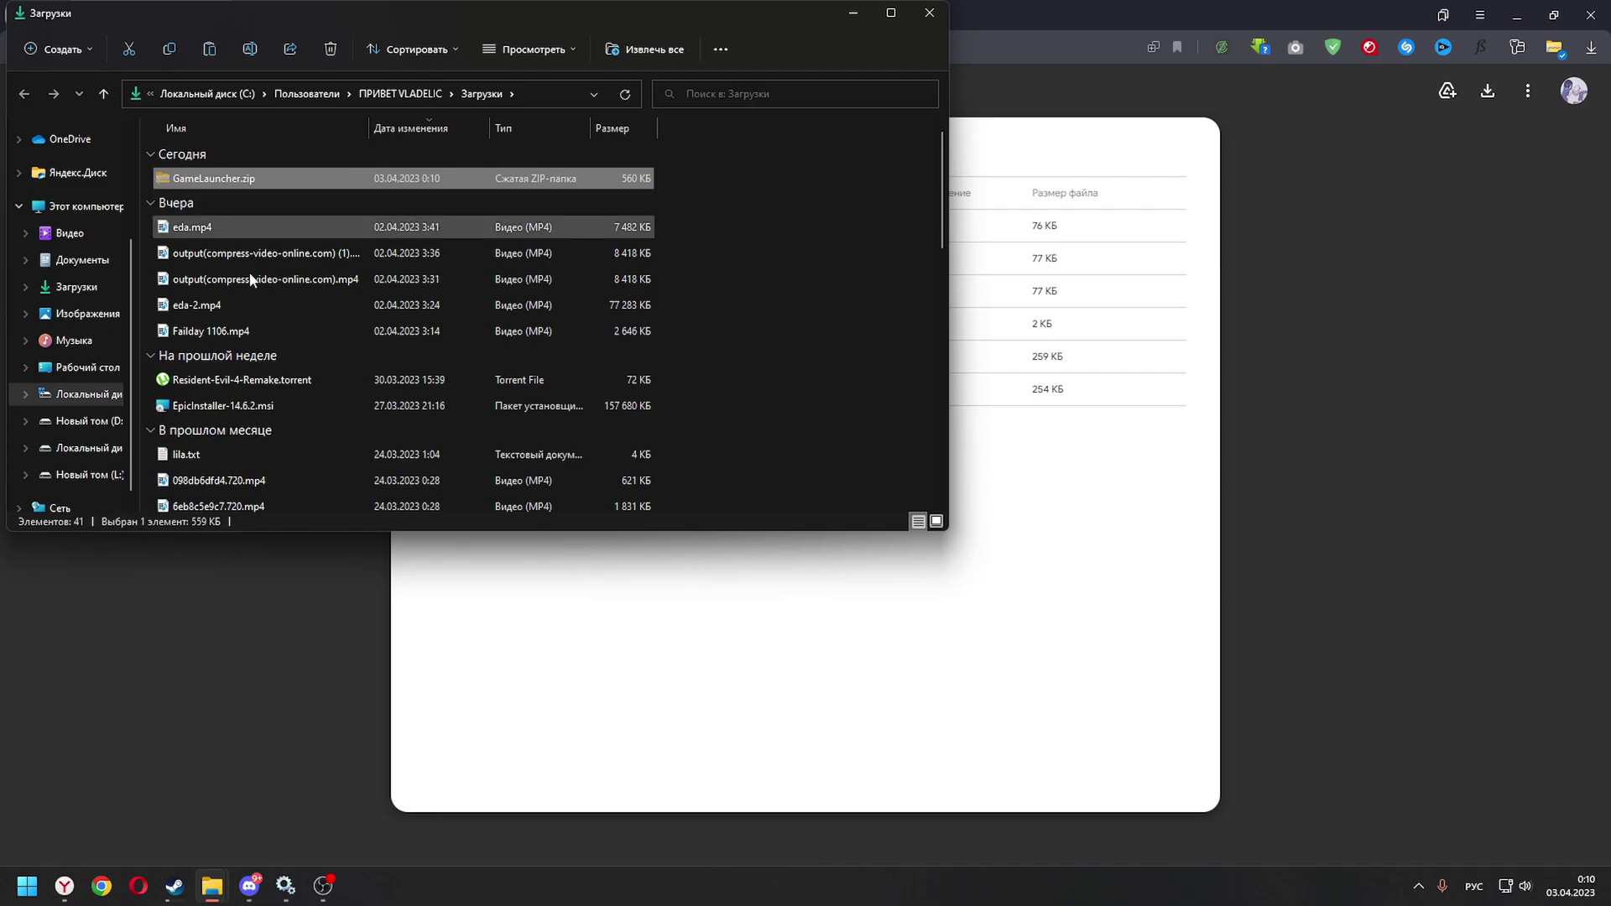
{"action": "mouse_move", "coordinate": [212, 885]}
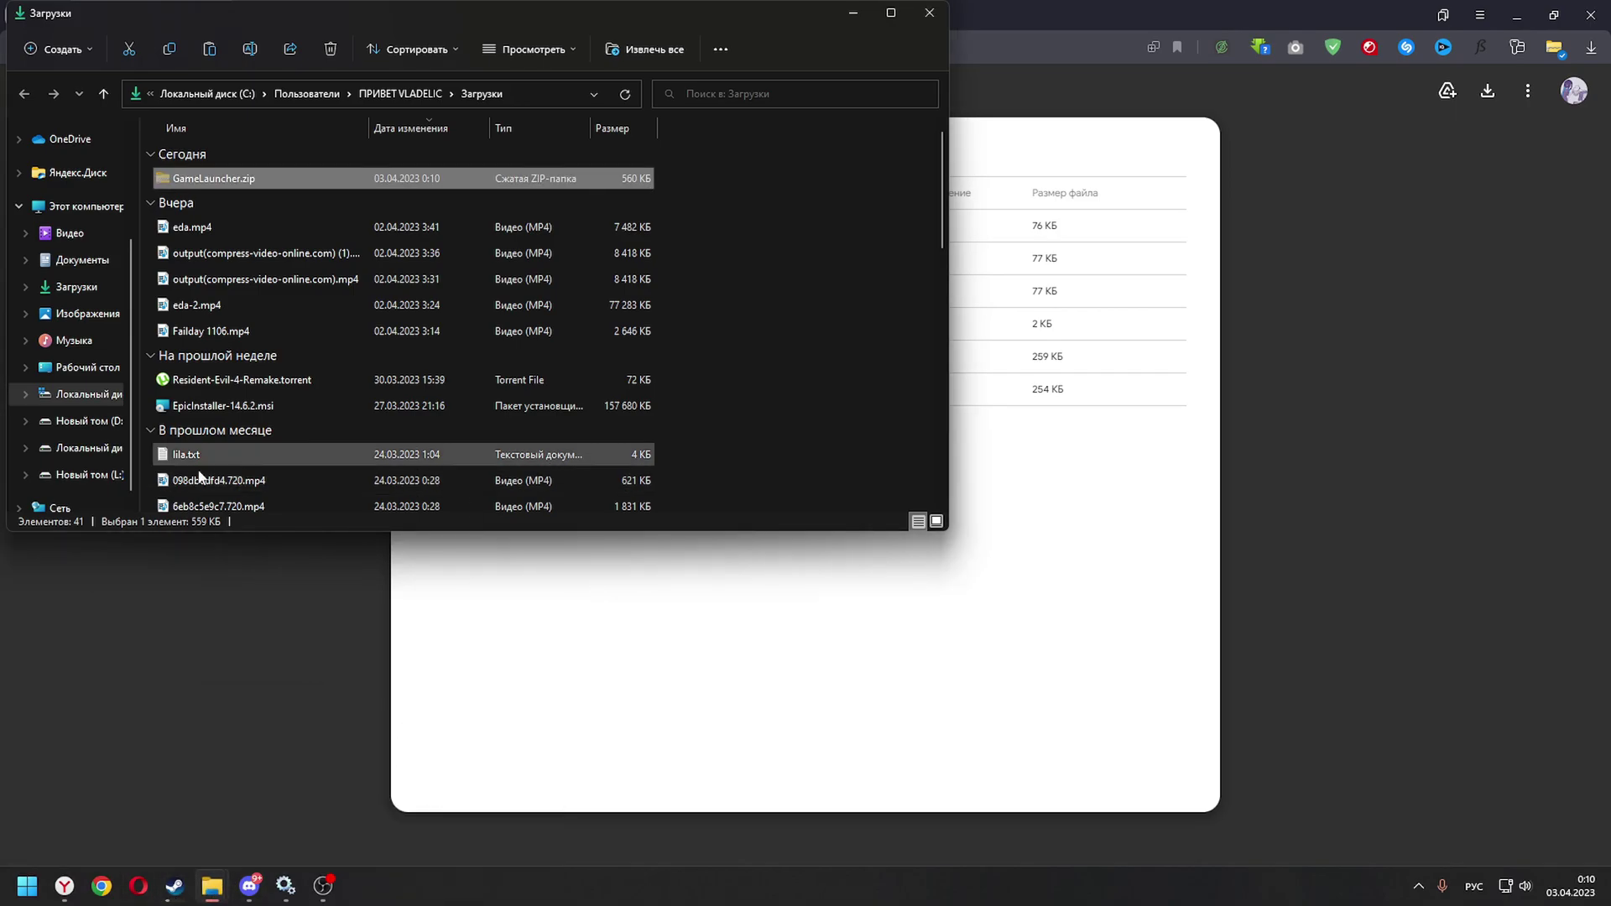
{"action": "left_click", "coordinate": [63, 474]}
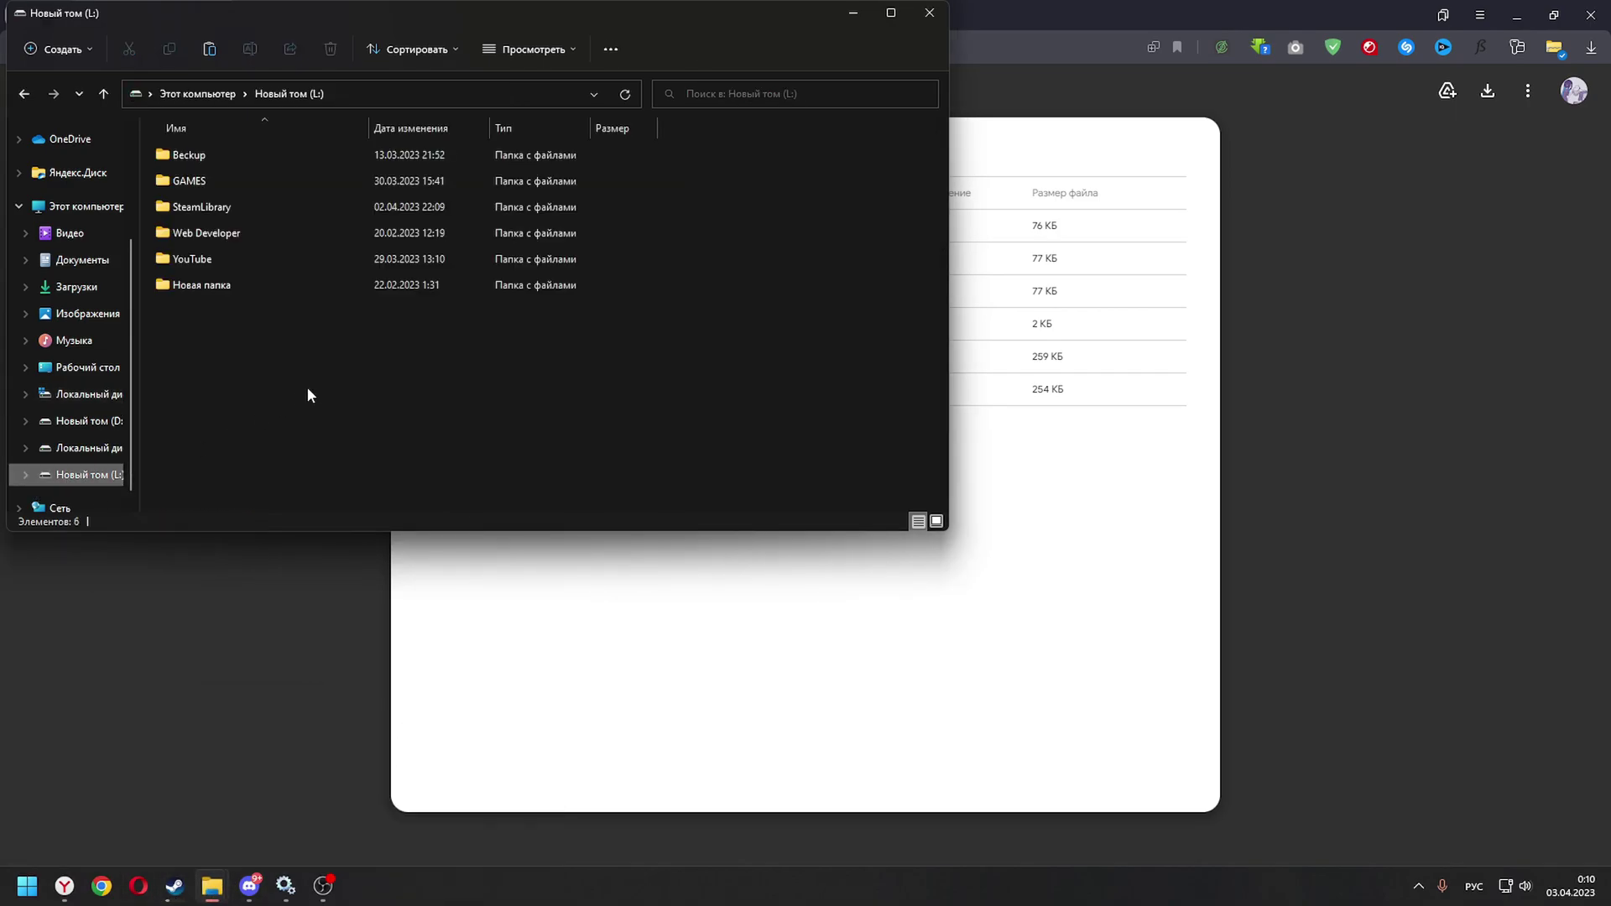
{"action": "double_click", "coordinate": [199, 206]}
{"action": "double_click", "coordinate": [205, 160]}
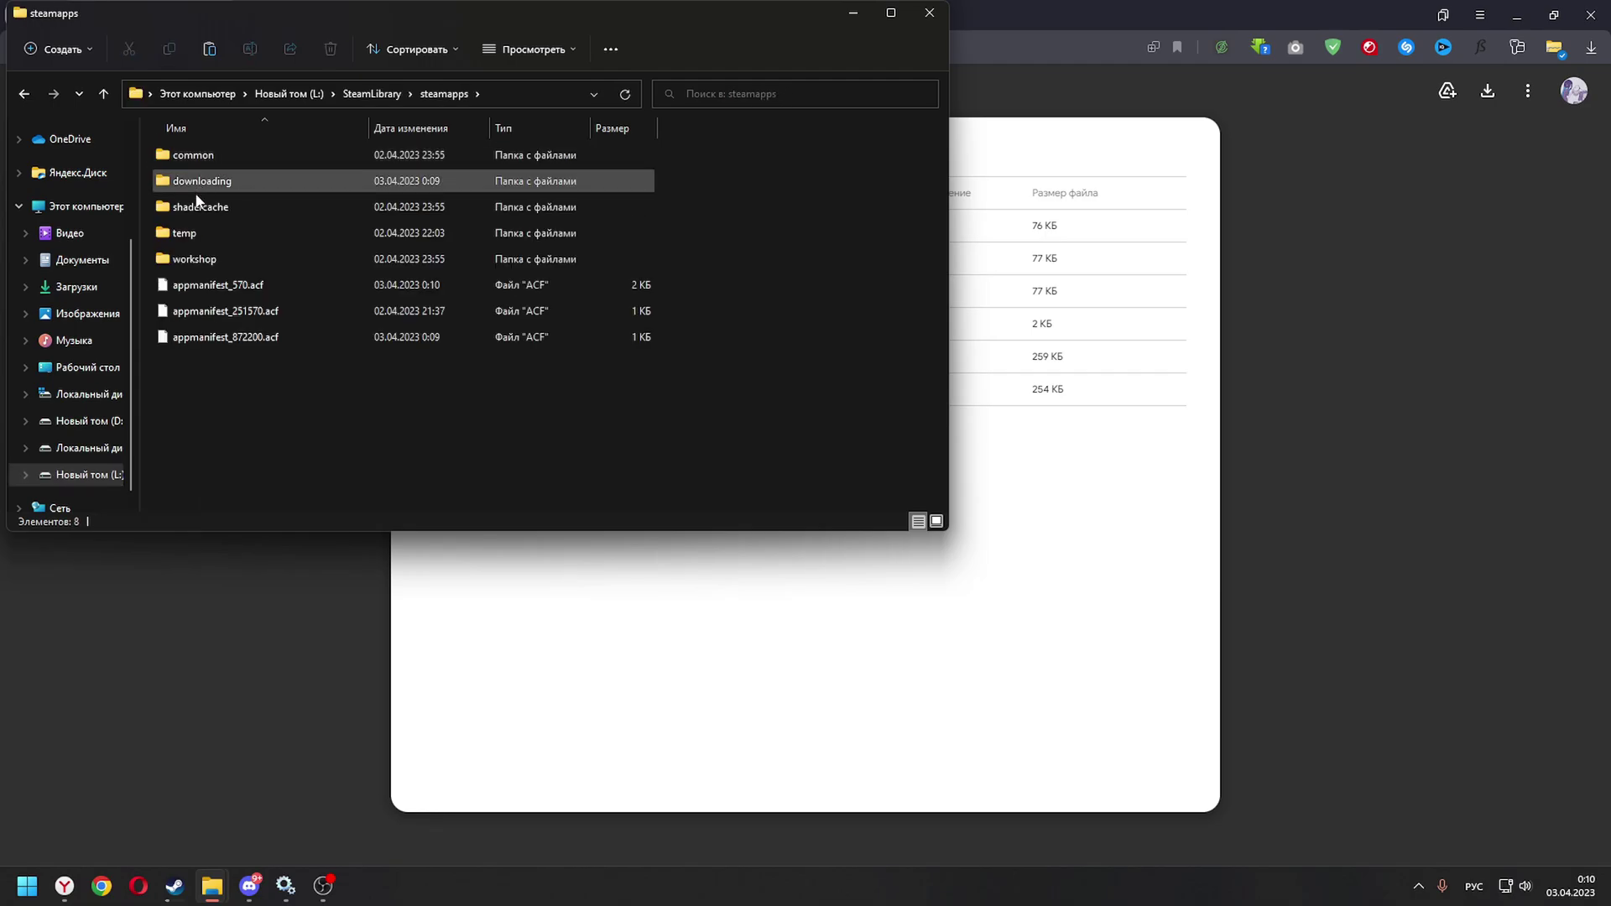
{"action": "double_click", "coordinate": [203, 159]}
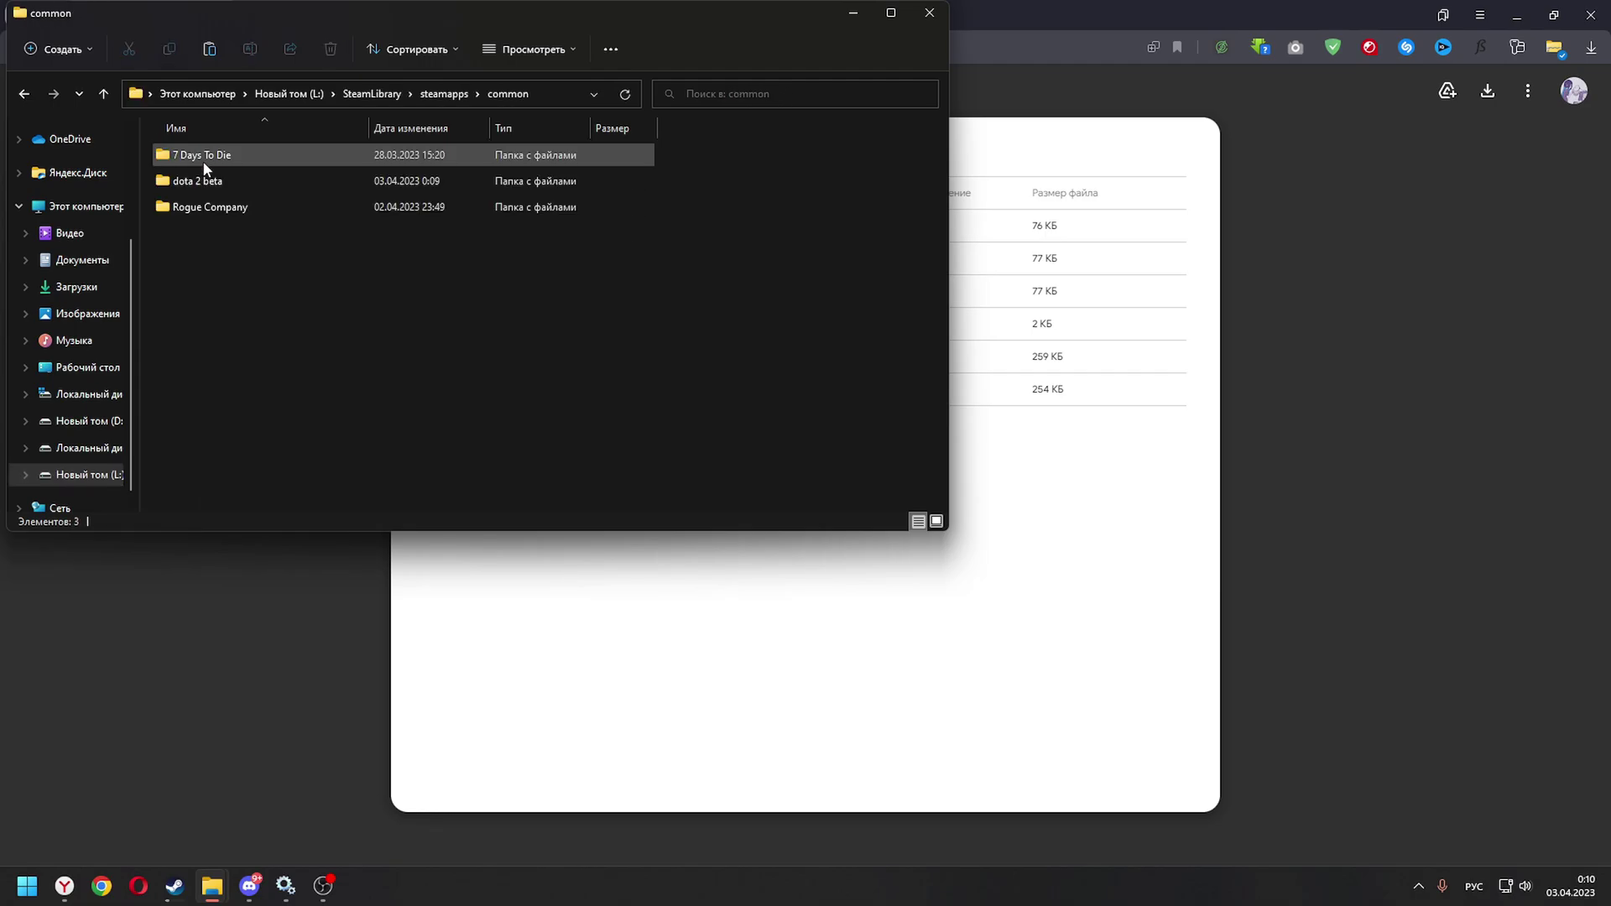
{"action": "double_click", "coordinate": [196, 210]}
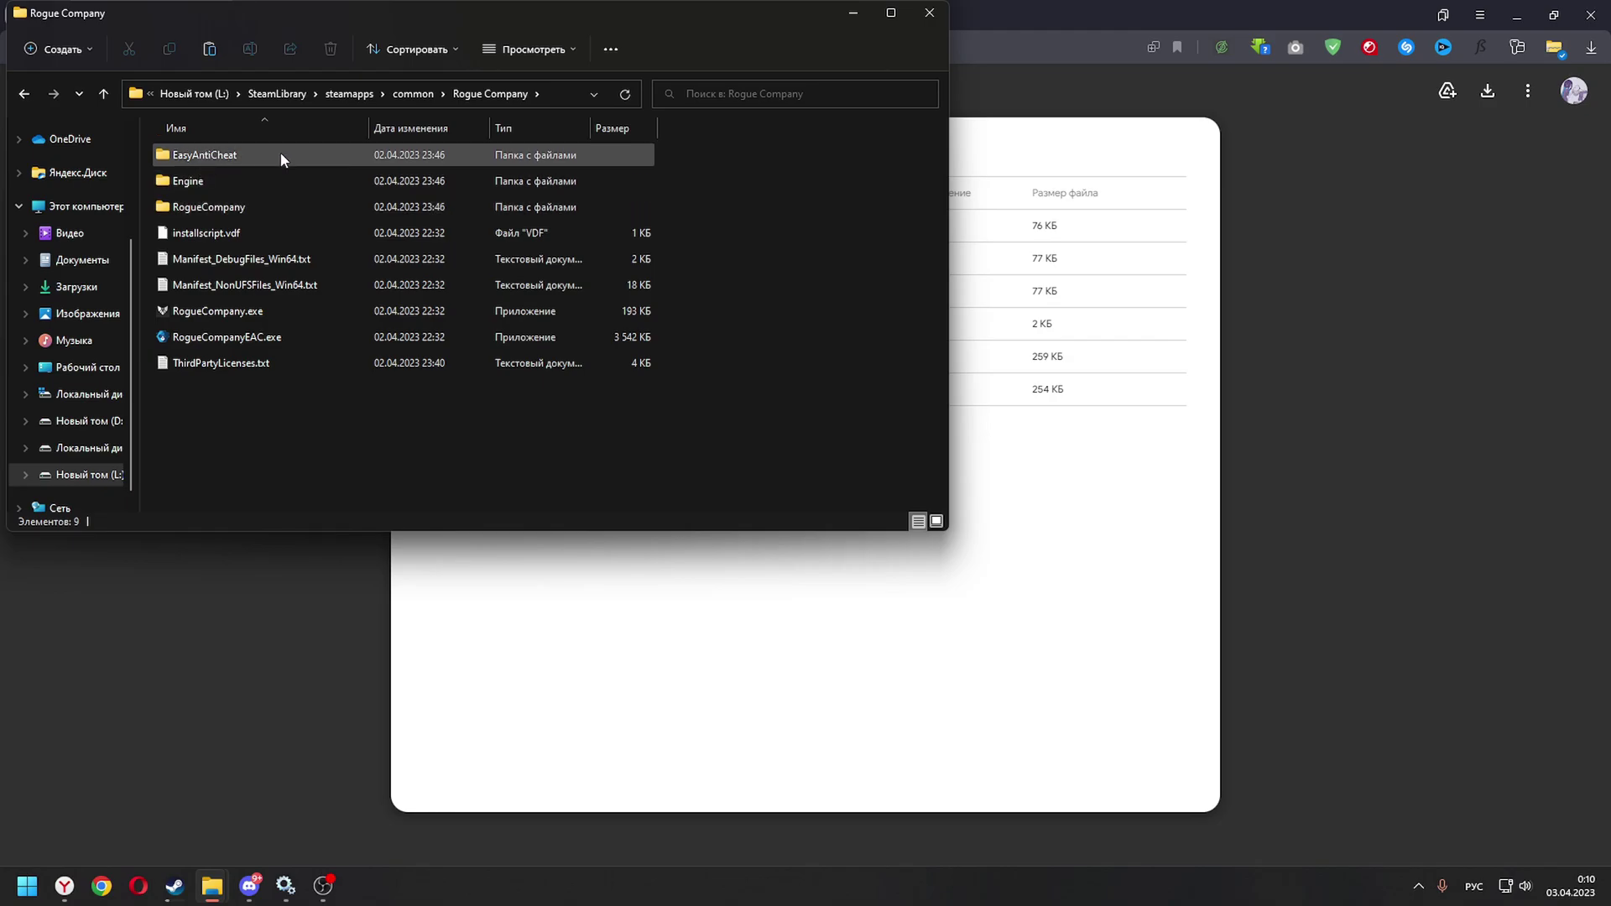
{"action": "double_click", "coordinate": [185, 158]}
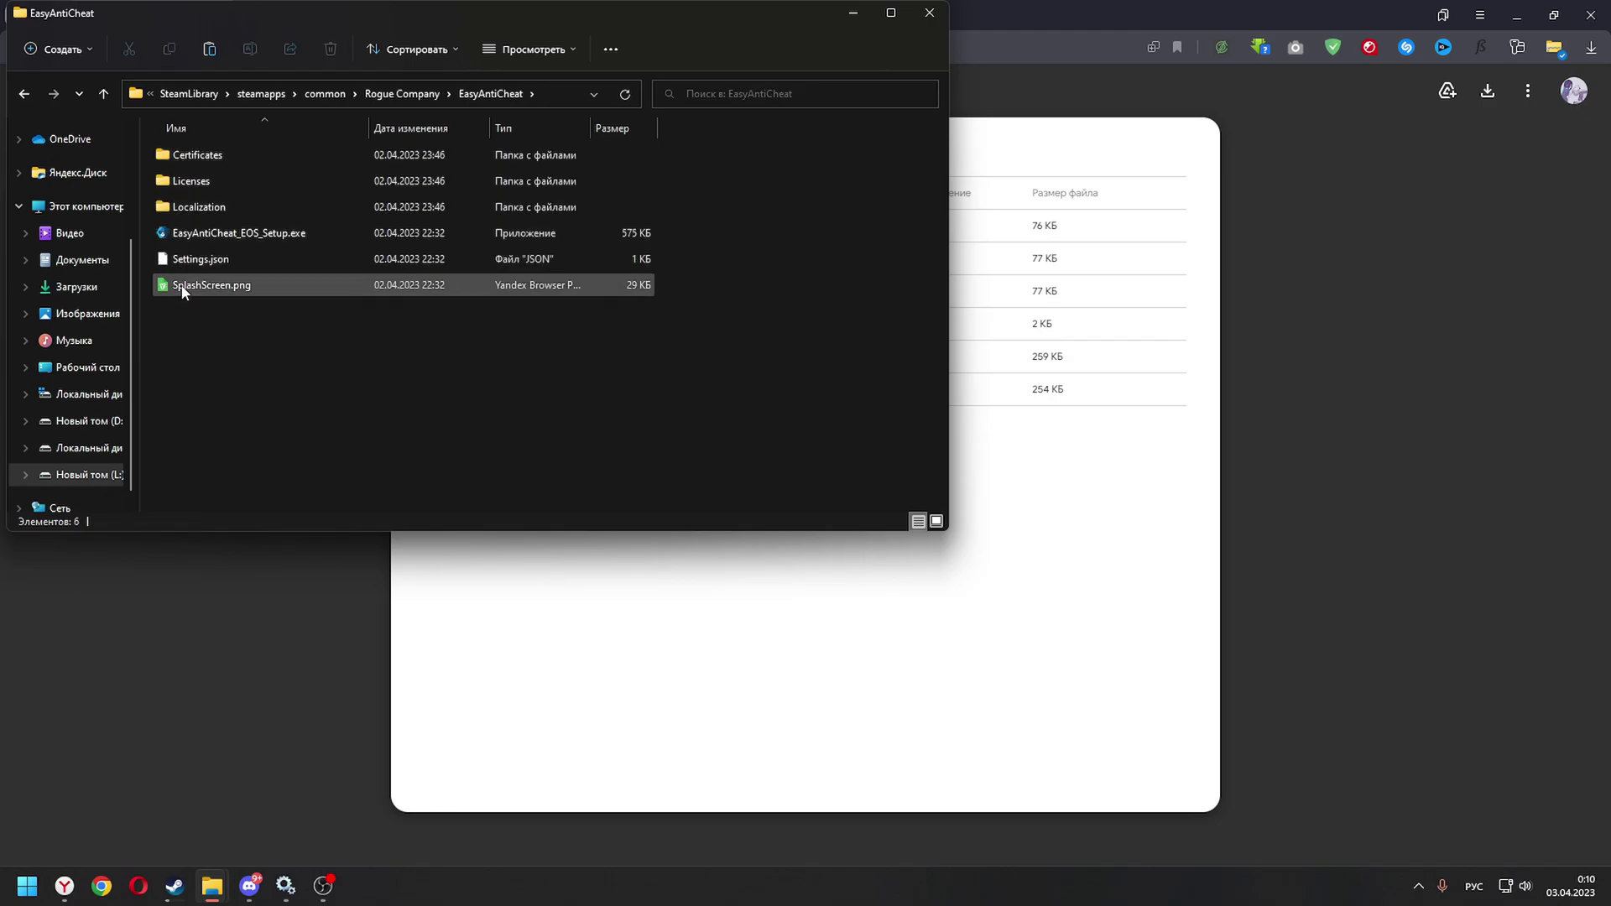
{"action": "key", "text": "ctrl+v"}
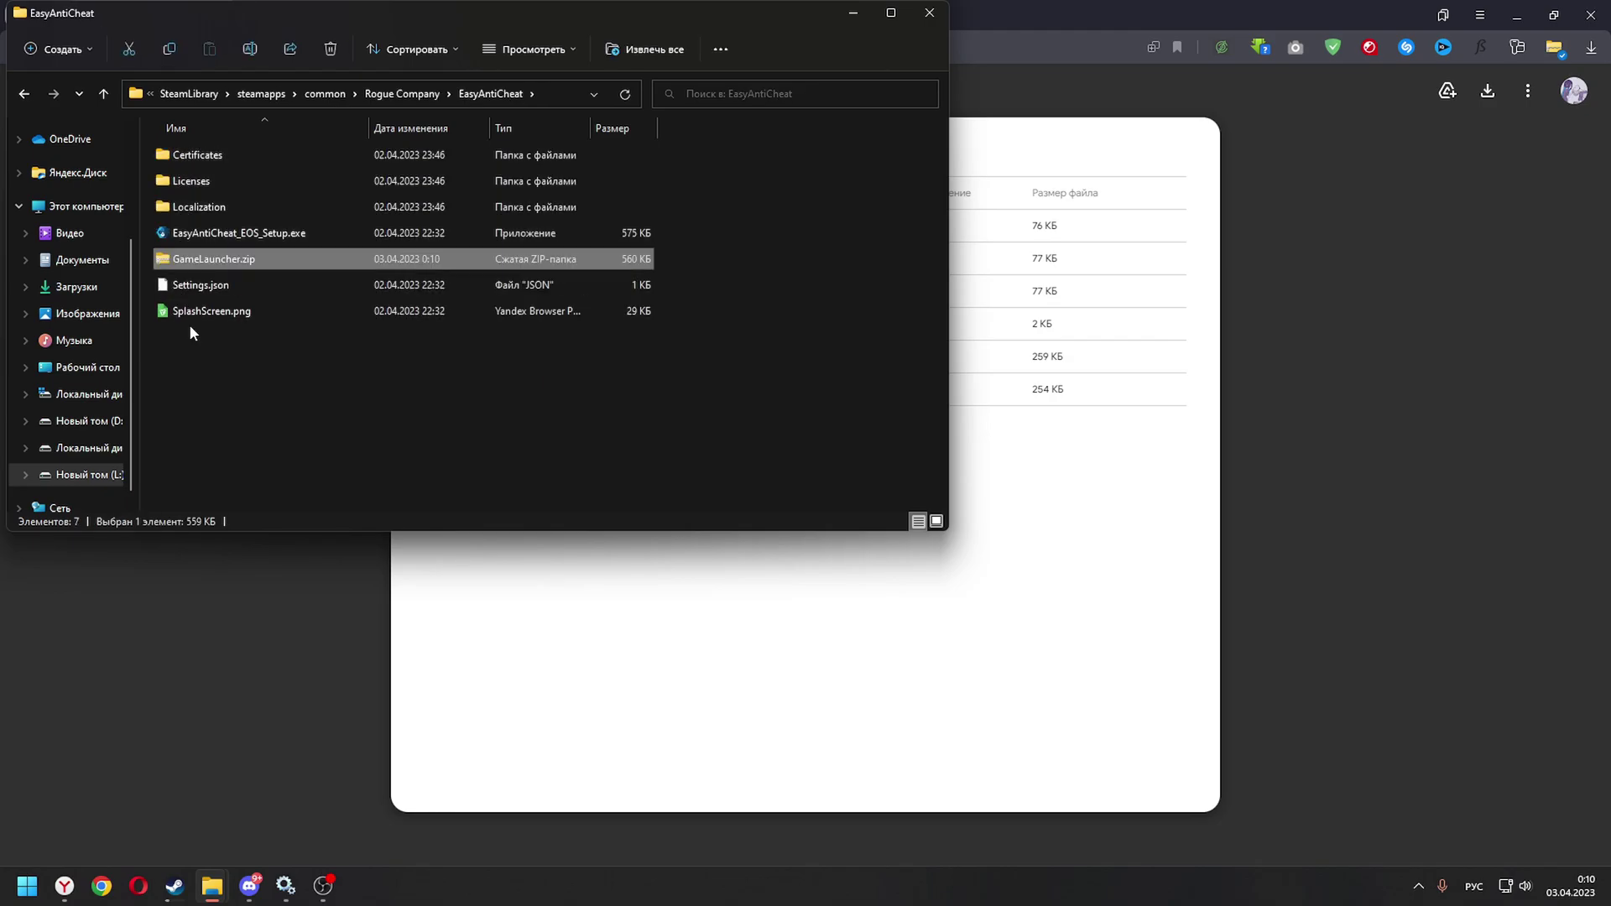
Extract GameLauncher.zip here with WinRAR, overwriting SplashScreen.png and other files via Да для всех
{"action": "right_click", "coordinate": [197, 255]}
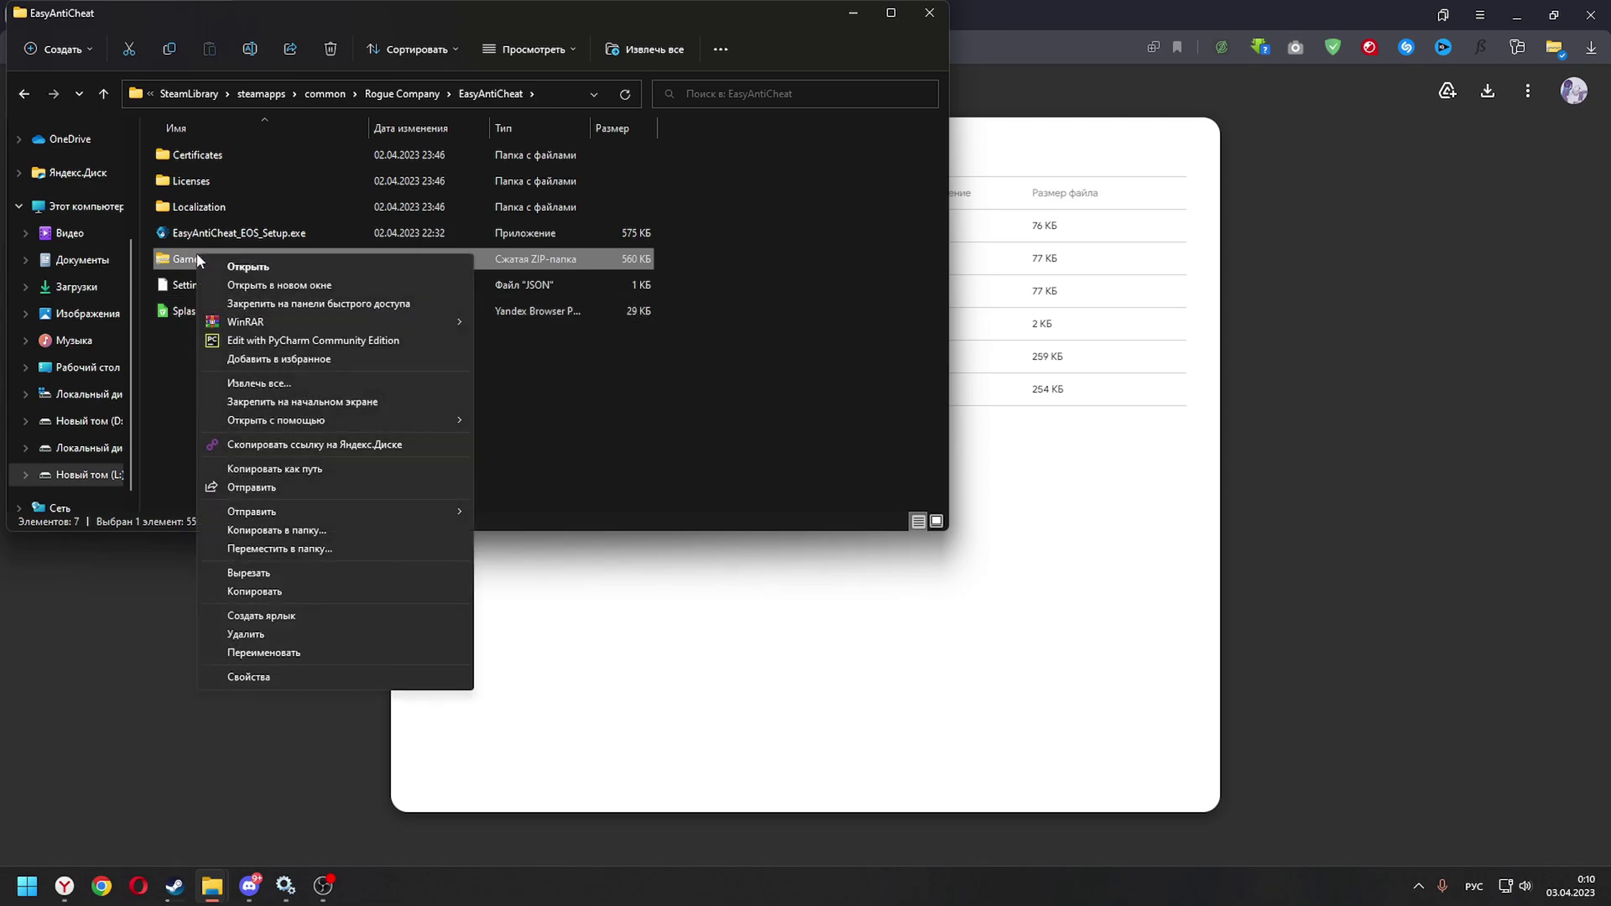
{"action": "mouse_move", "coordinate": [403, 322]}
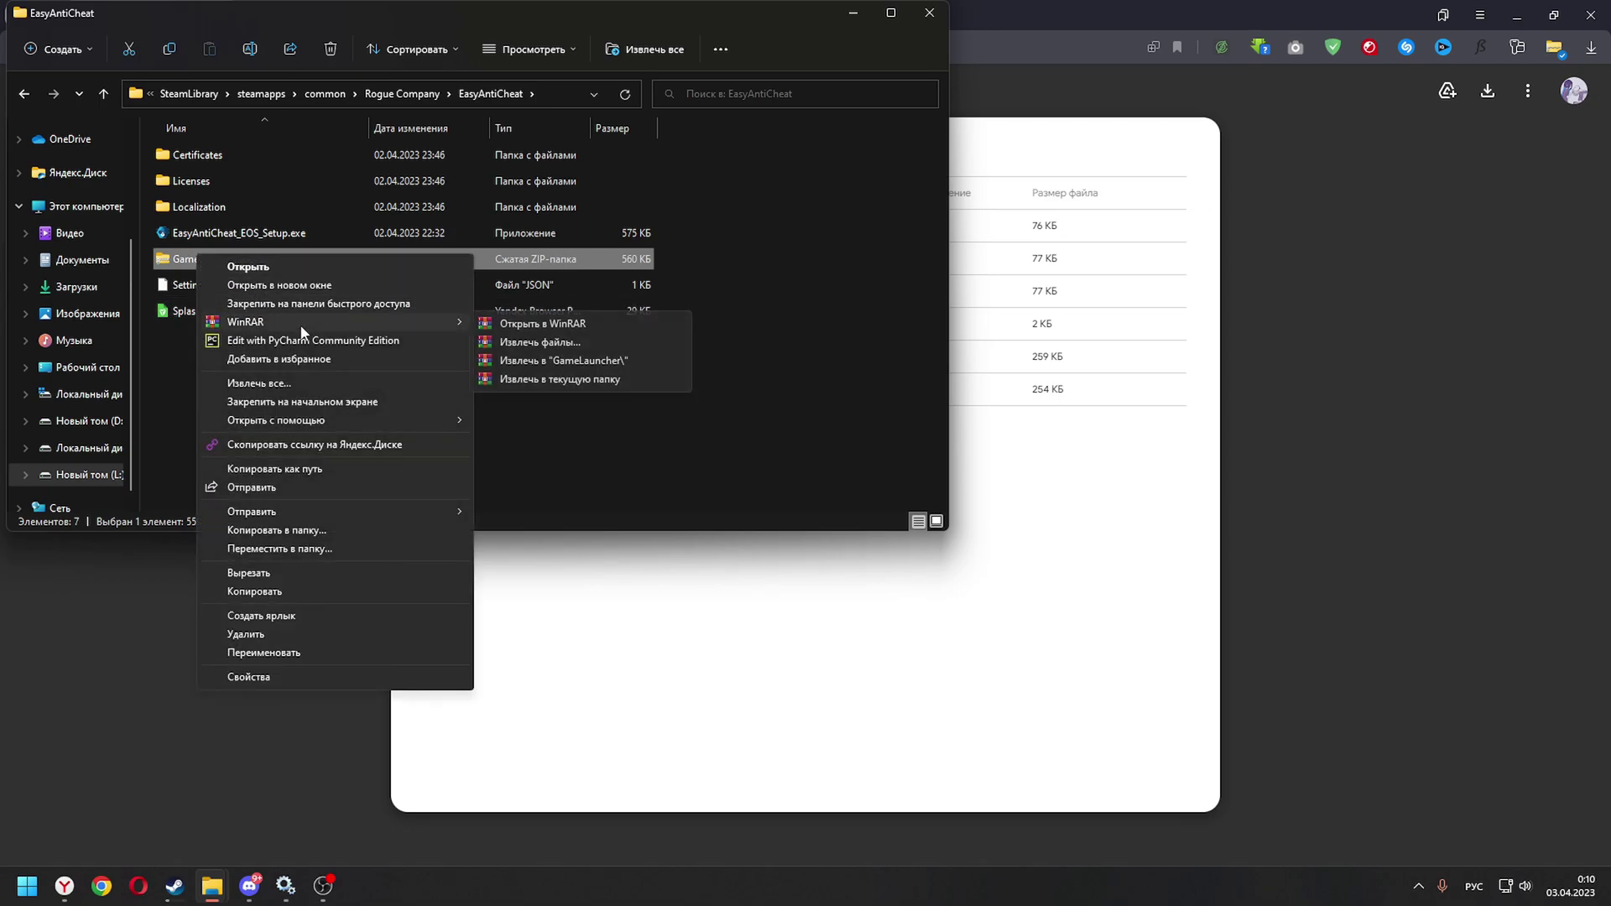
{"action": "left_click", "coordinate": [576, 381]}
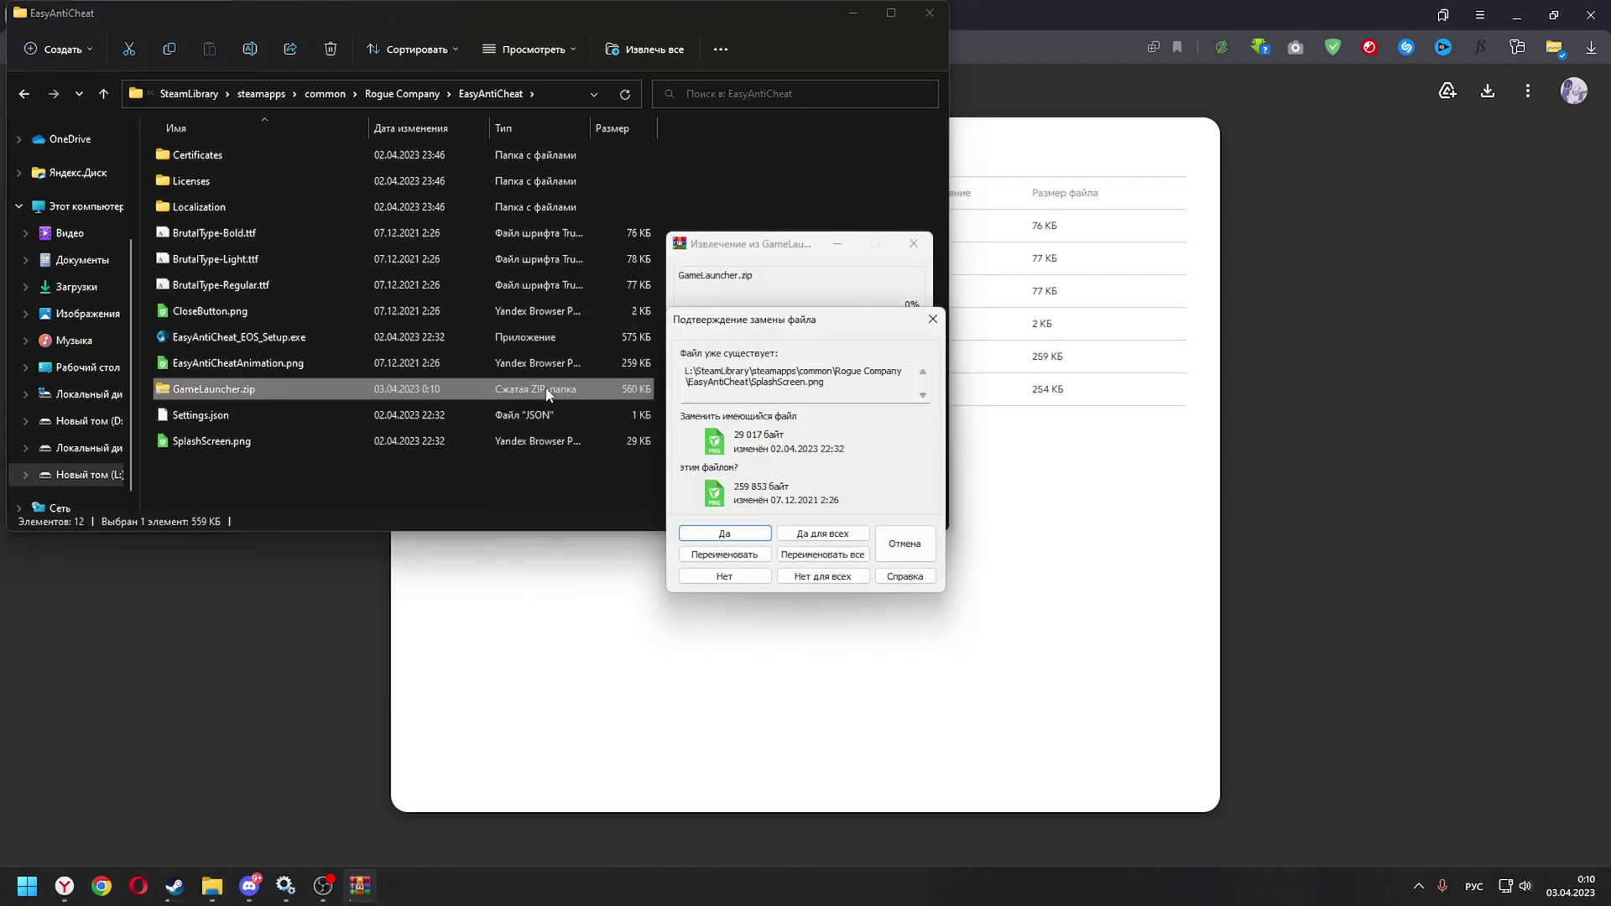
{"action": "left_click", "coordinate": [819, 535]}
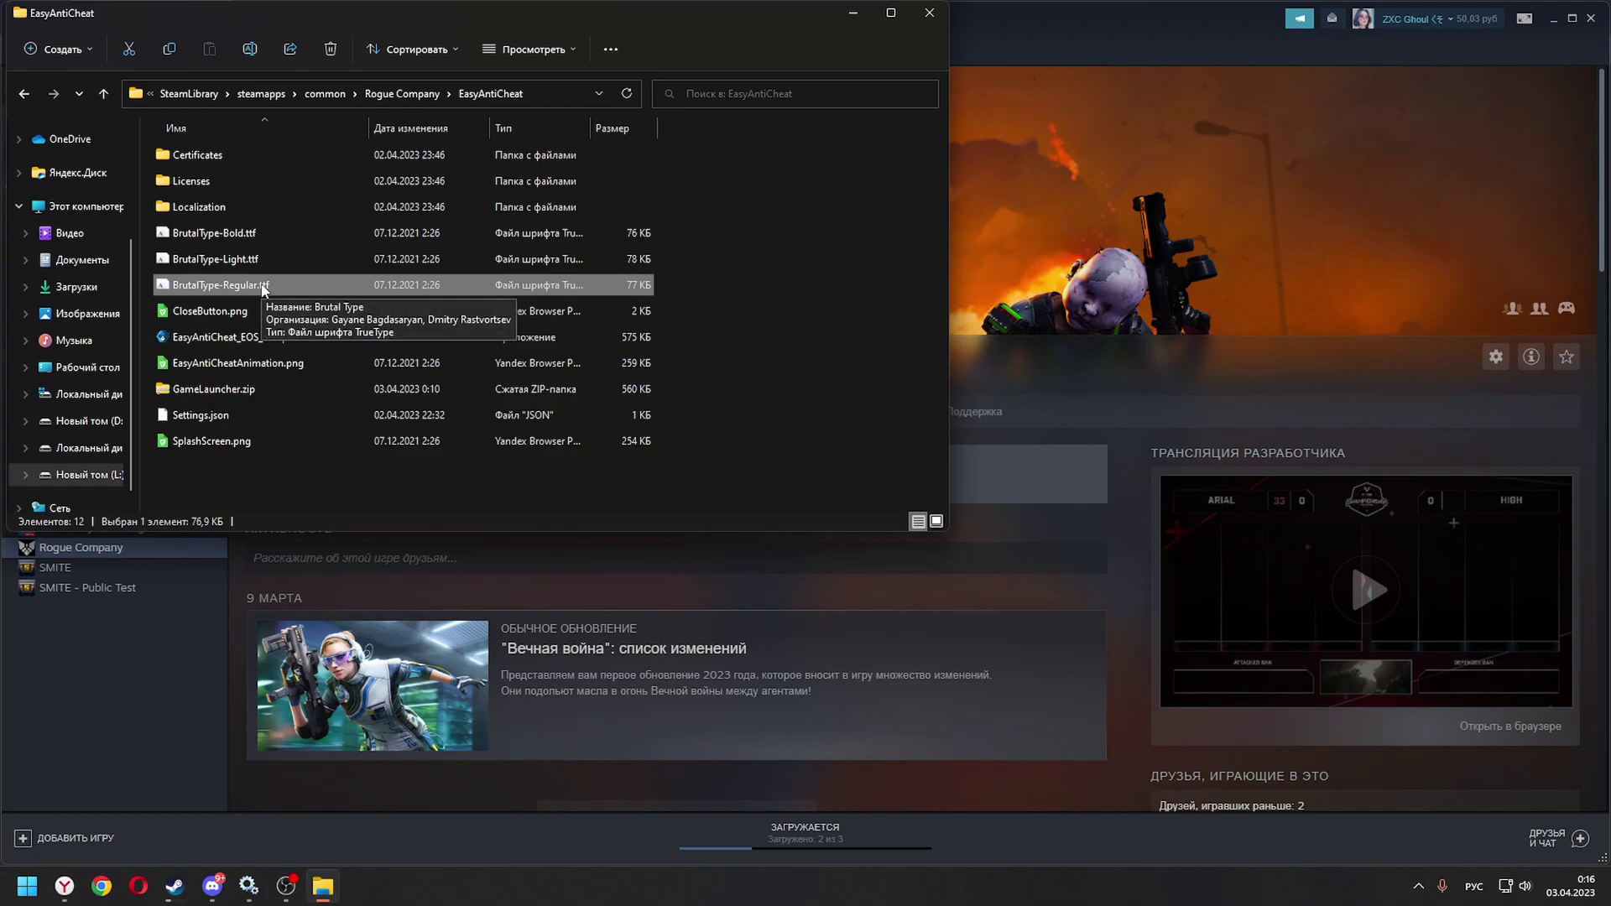
Install the BrutalType-Regular font, replacing the existing version
{"action": "double_click", "coordinate": [253, 286]}
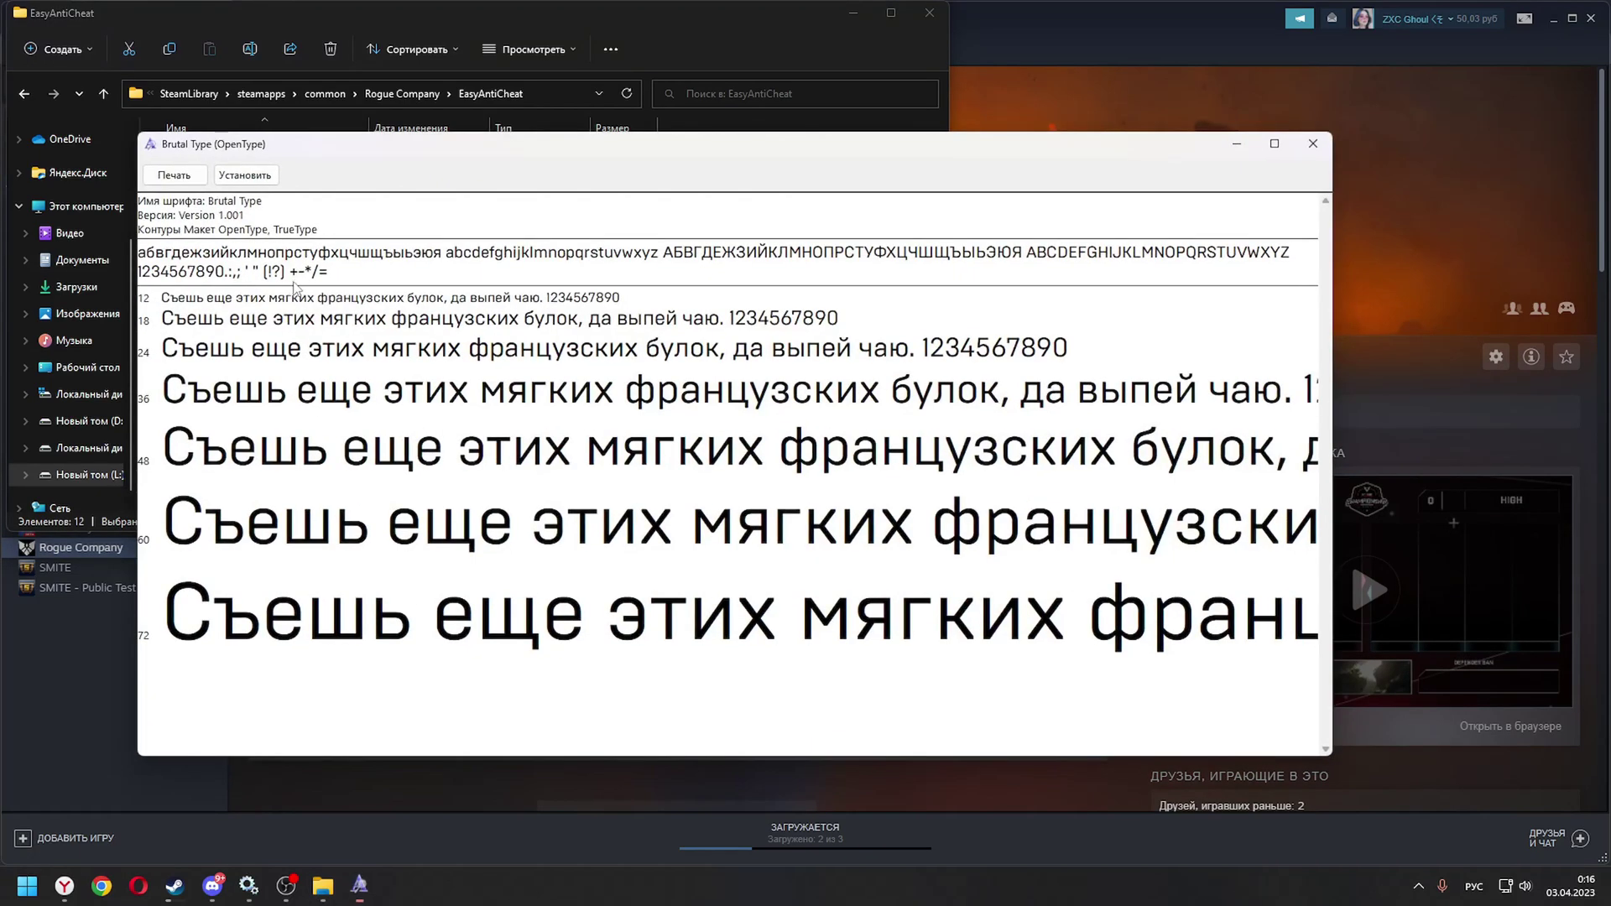
{"action": "left_click", "coordinate": [246, 176]}
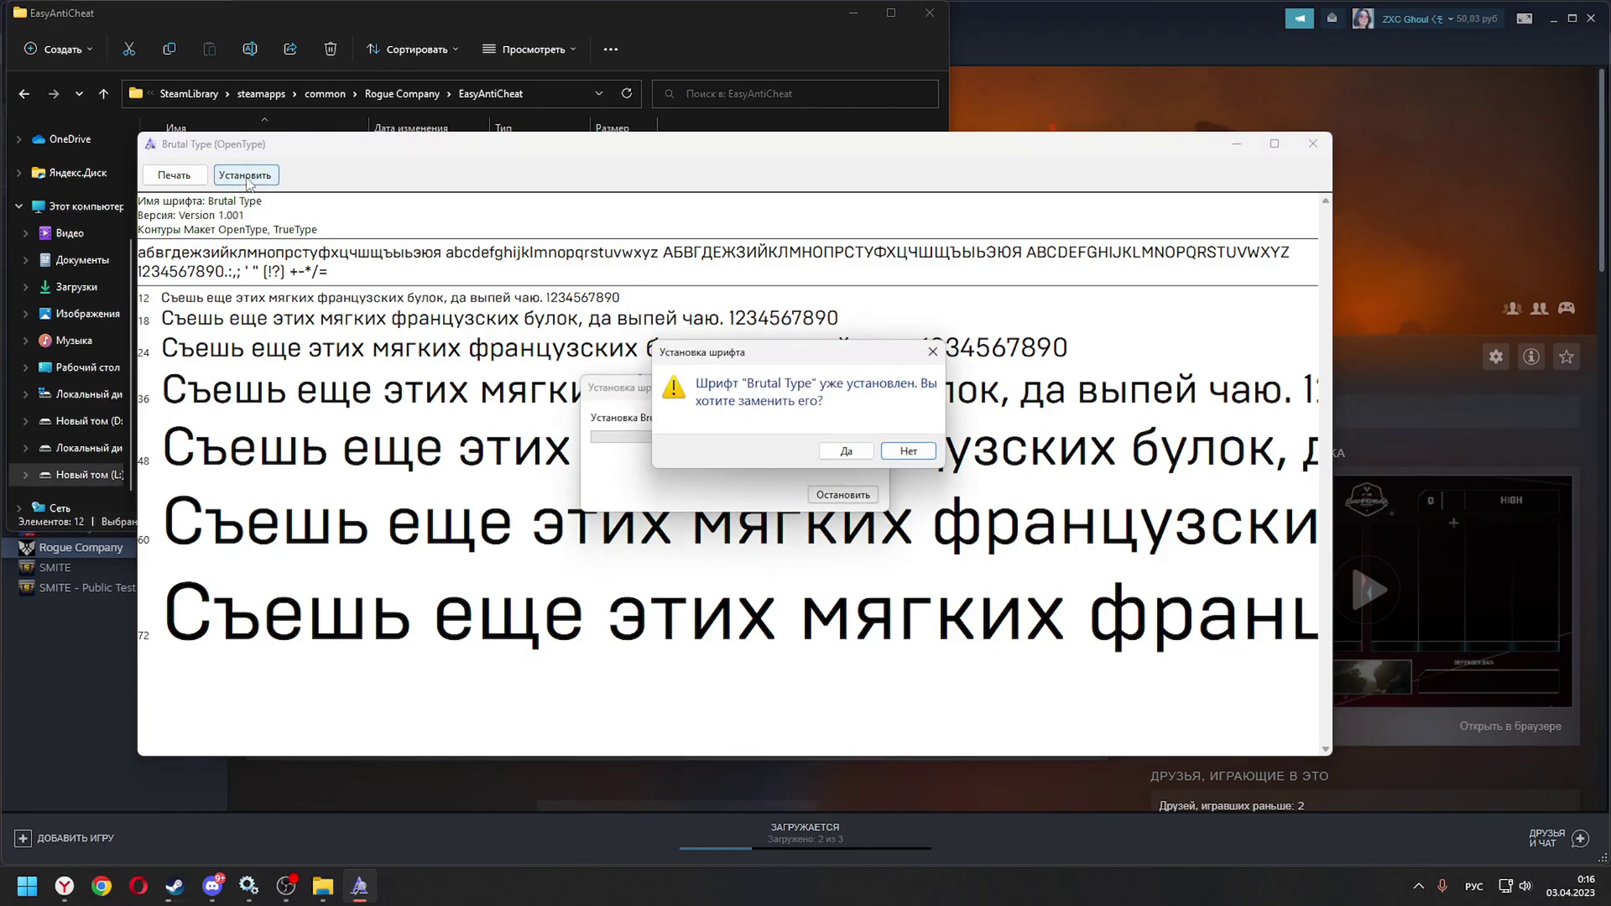
{"action": "left_click", "coordinate": [846, 452]}
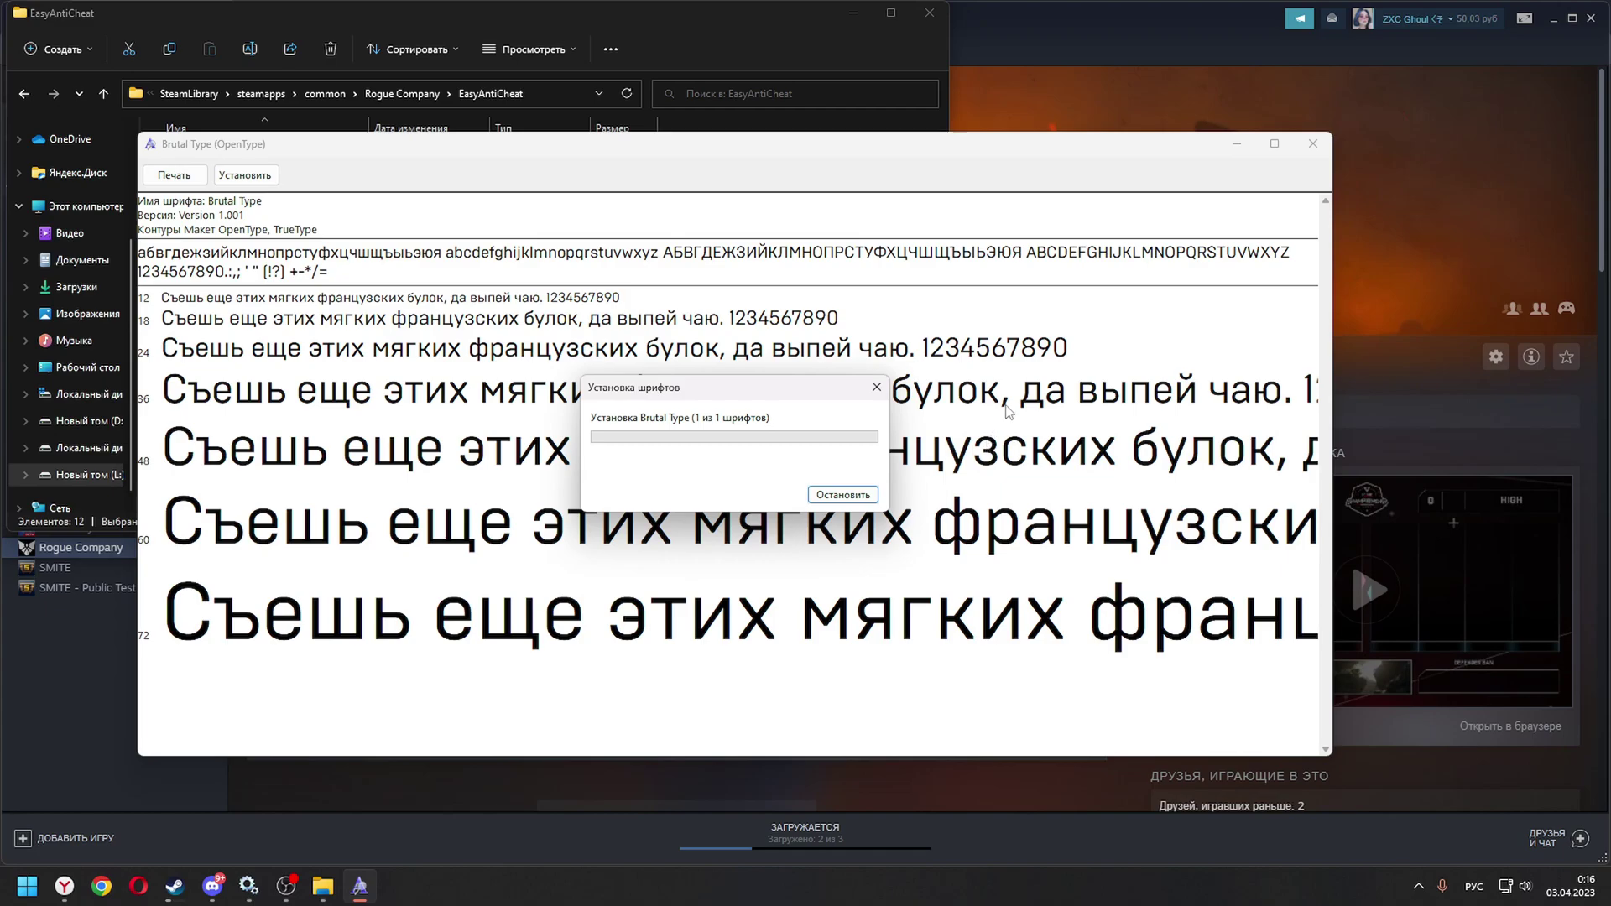
{"action": "left_click", "coordinate": [1313, 143]}
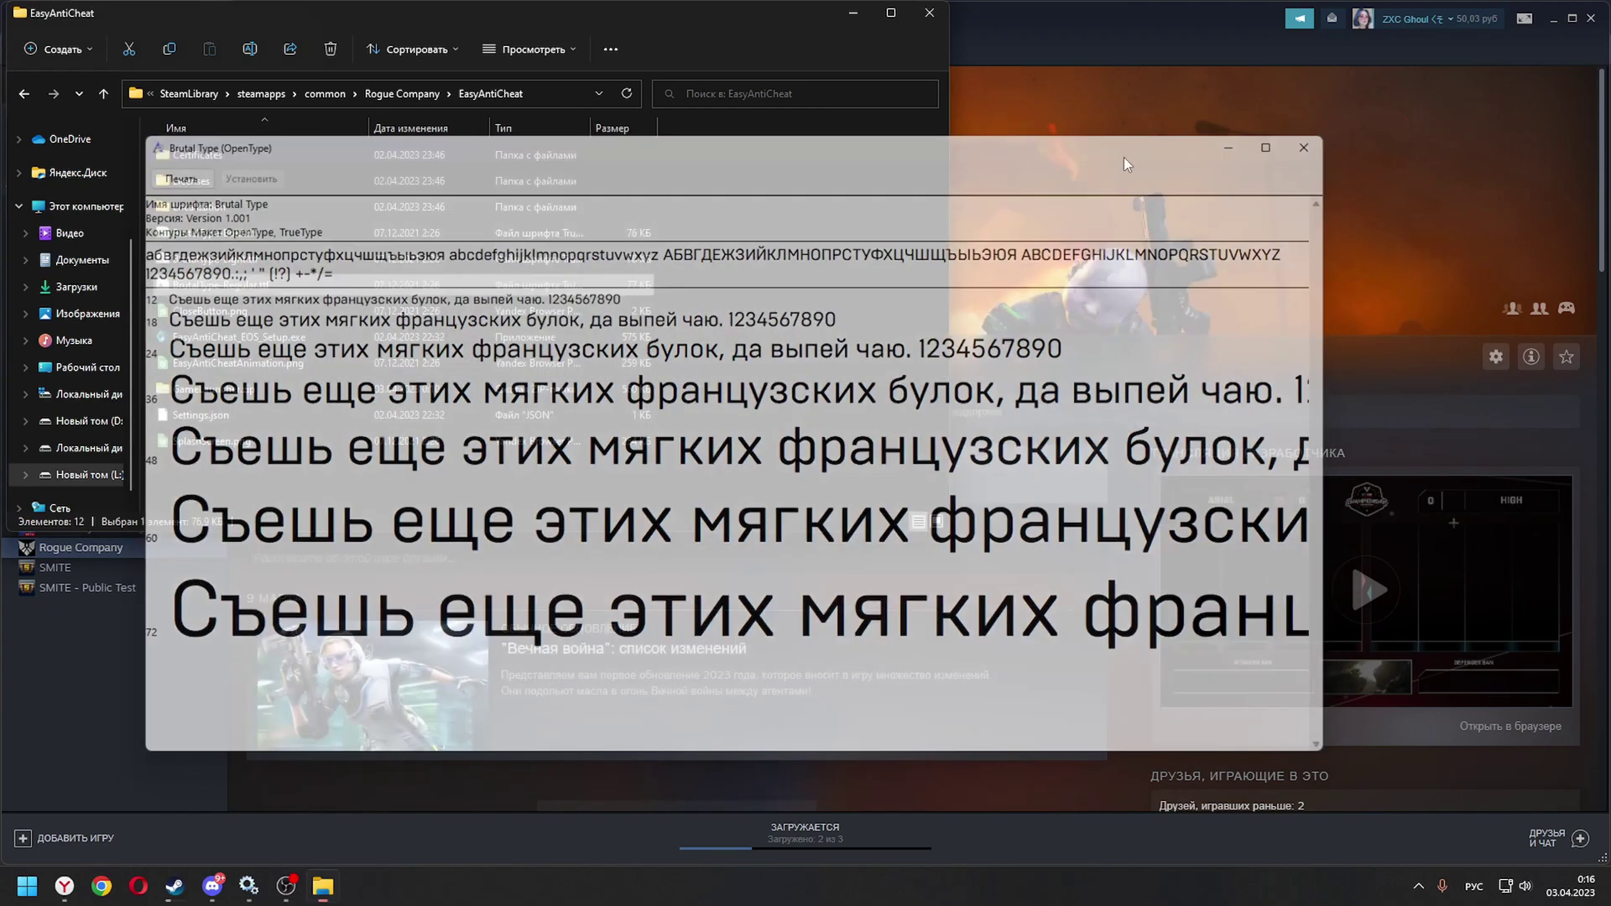
Install the BrutalType-Light font, replacing the existing version
{"action": "double_click", "coordinate": [195, 269]}
{"action": "left_click", "coordinate": [267, 196]}
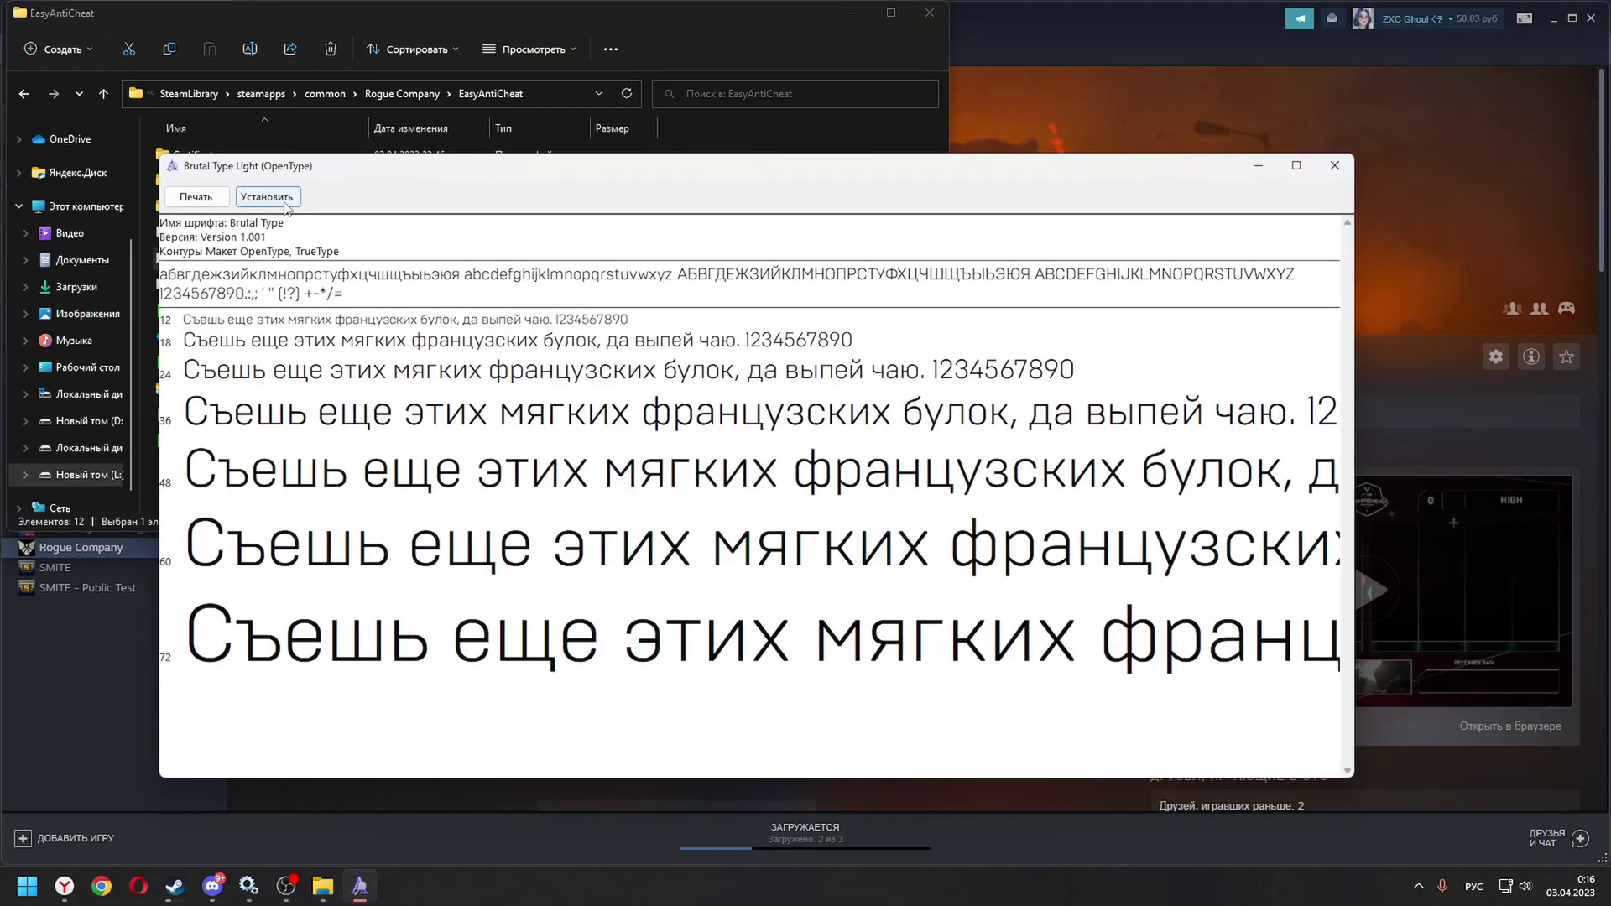
{"action": "left_click", "coordinate": [854, 453]}
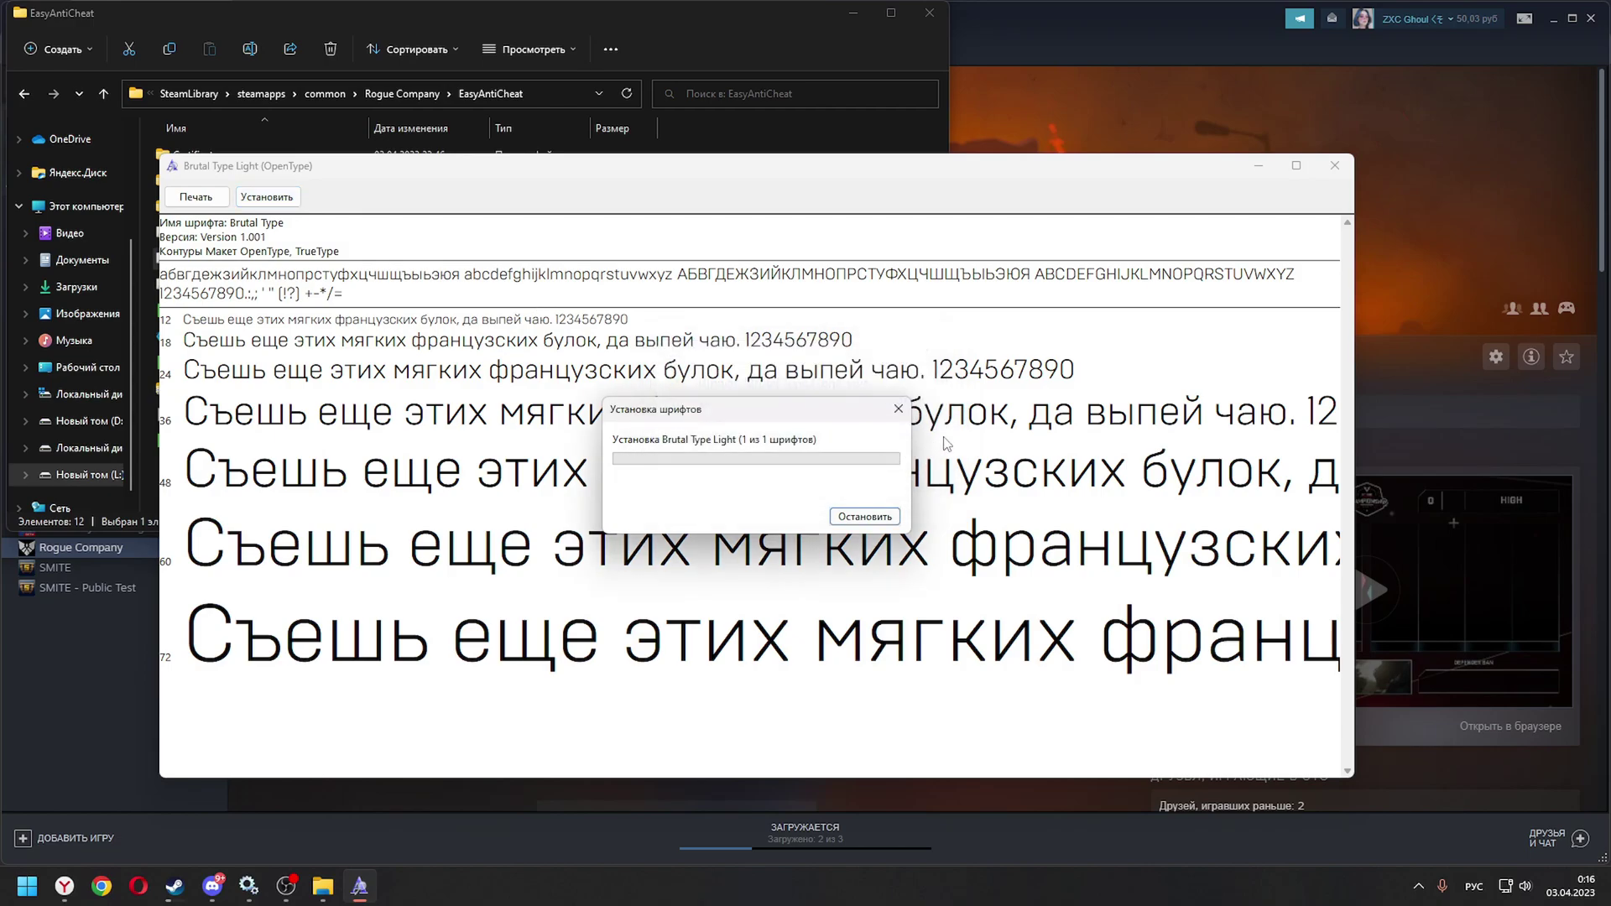
{"action": "left_click", "coordinate": [1337, 167]}
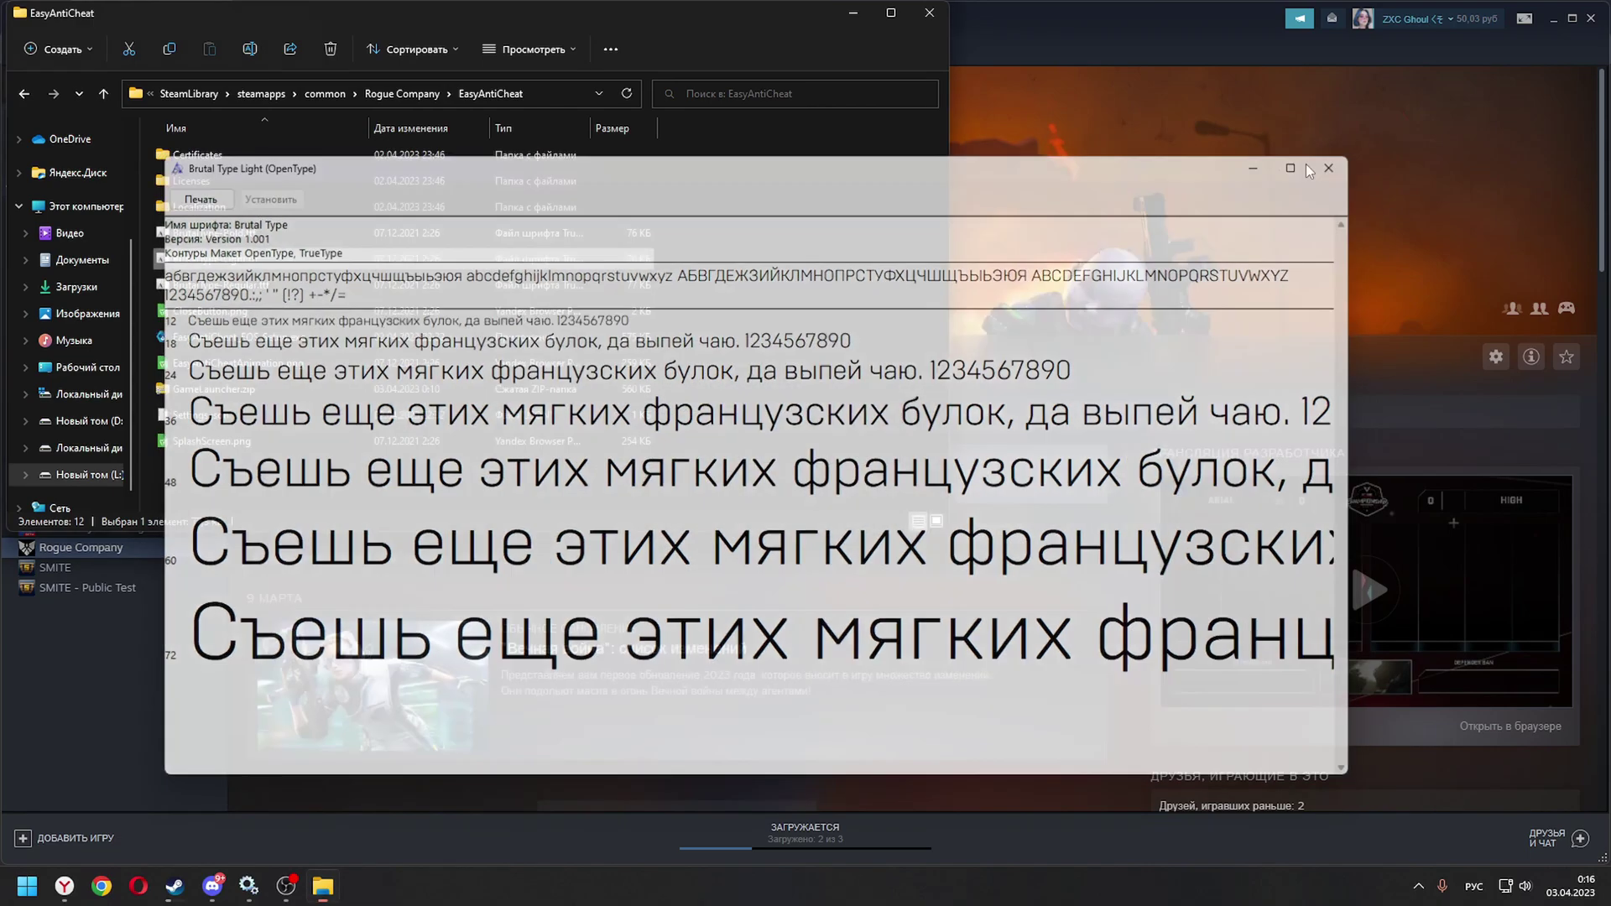
Install the BrutalType-Bold font, replacing the existing version
{"action": "left_click", "coordinate": [206, 234]}
{"action": "double_click", "coordinate": [207, 234]}
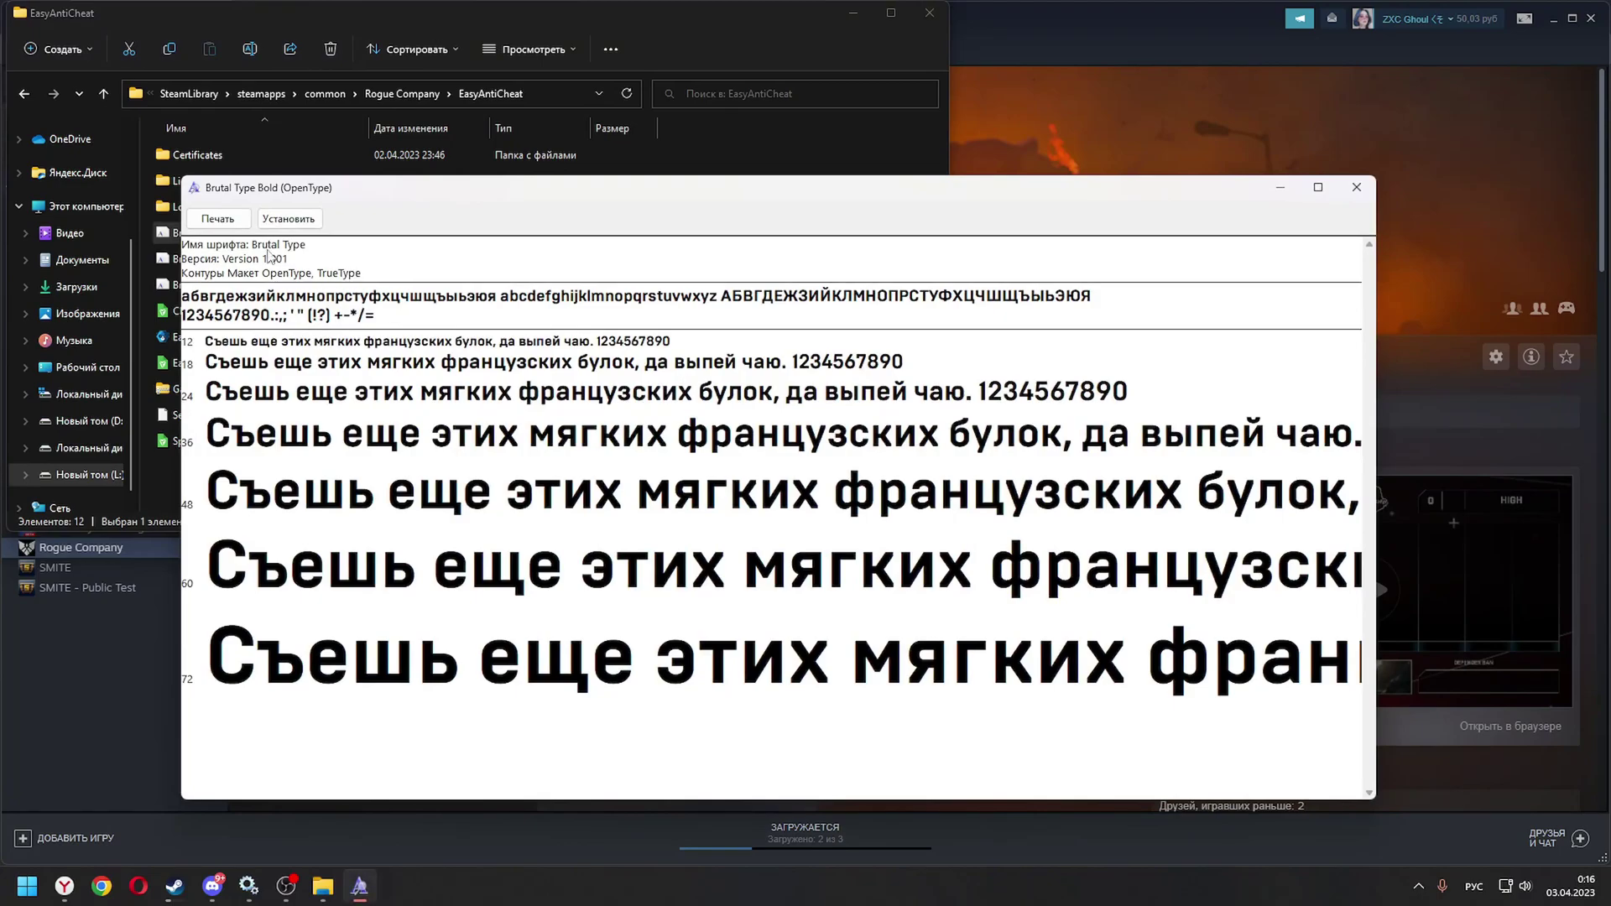
{"action": "left_click", "coordinate": [288, 218]}
{"action": "left_click", "coordinate": [859, 453]}
{"action": "left_click", "coordinate": [1356, 187]}
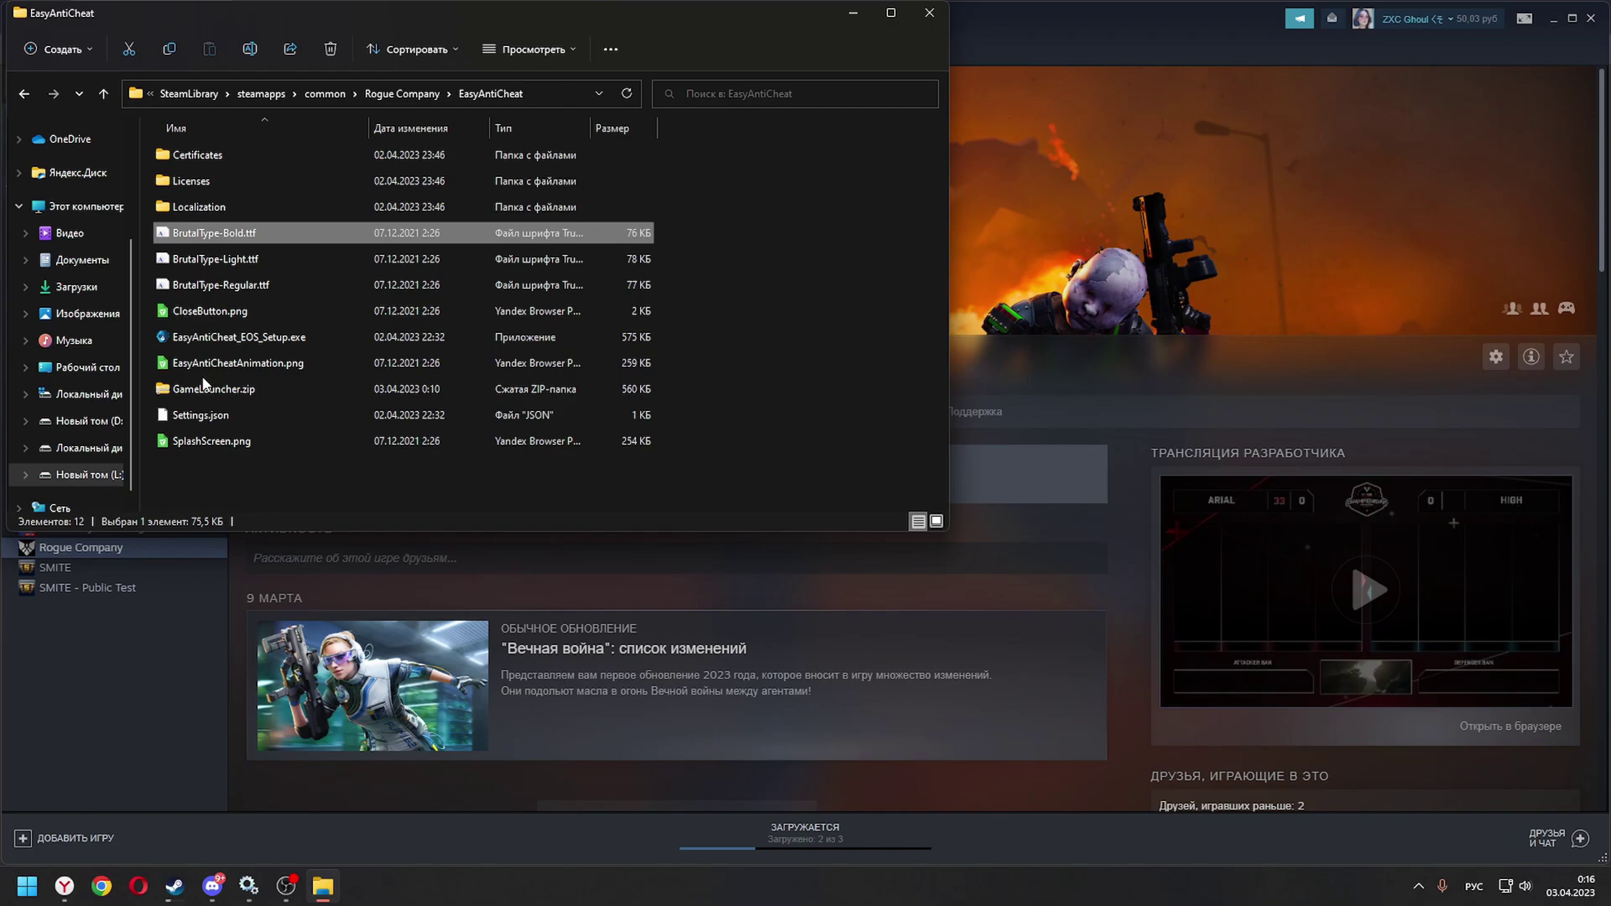
Select EasyAntiCheat_EOS_Setup.exe and dismiss its context menu without running it
{"action": "left_click", "coordinate": [220, 338]}
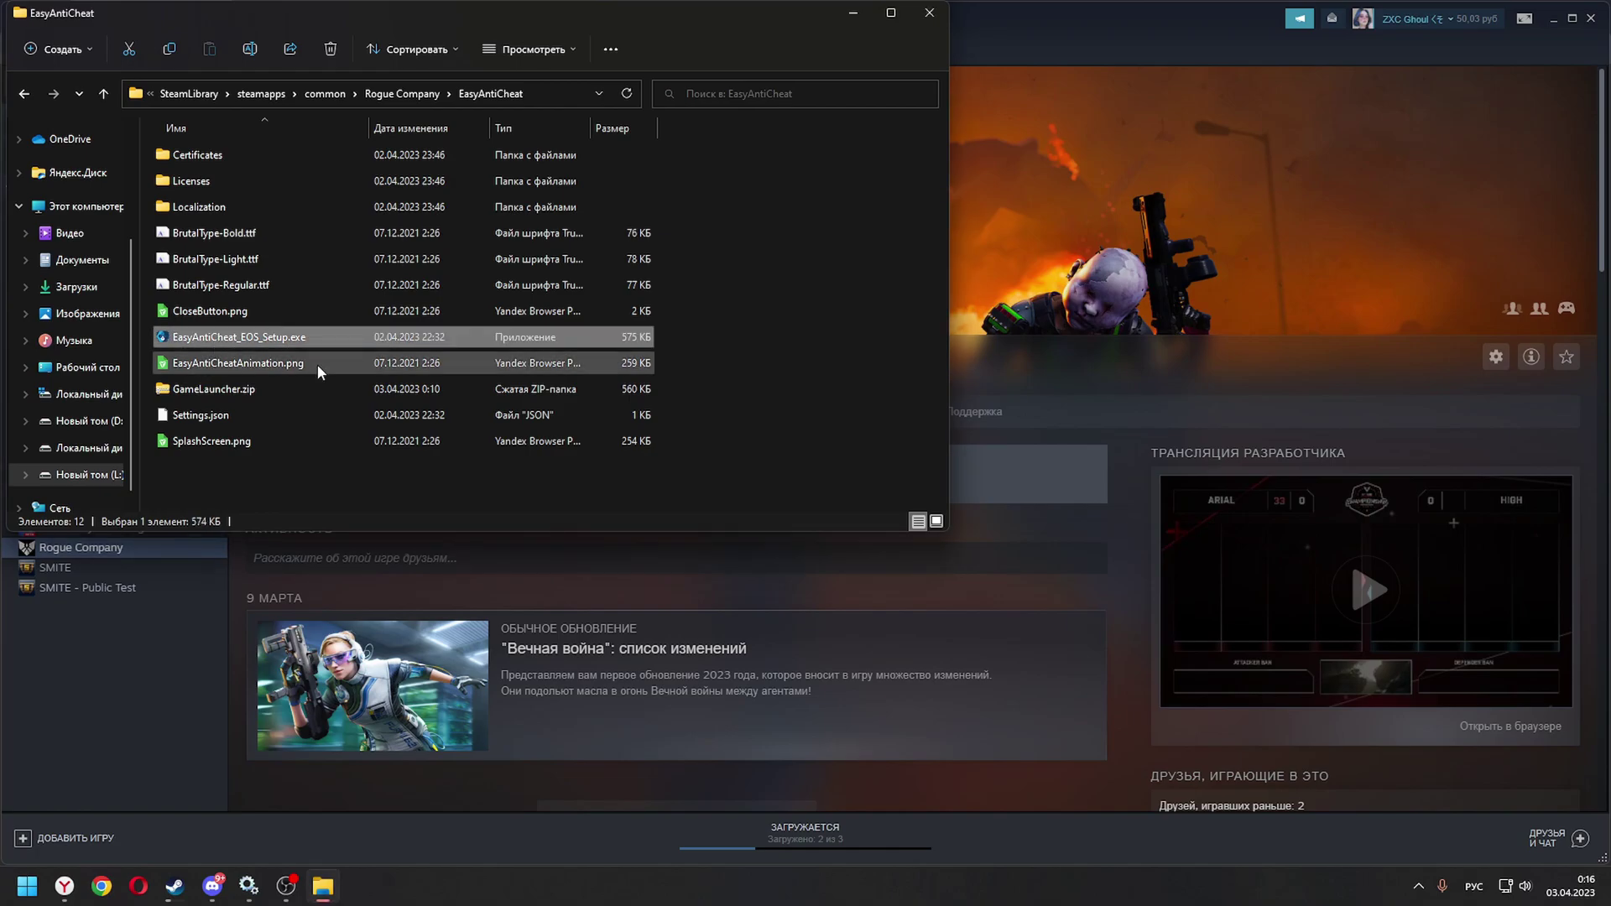
{"action": "right_click", "coordinate": [229, 338]}
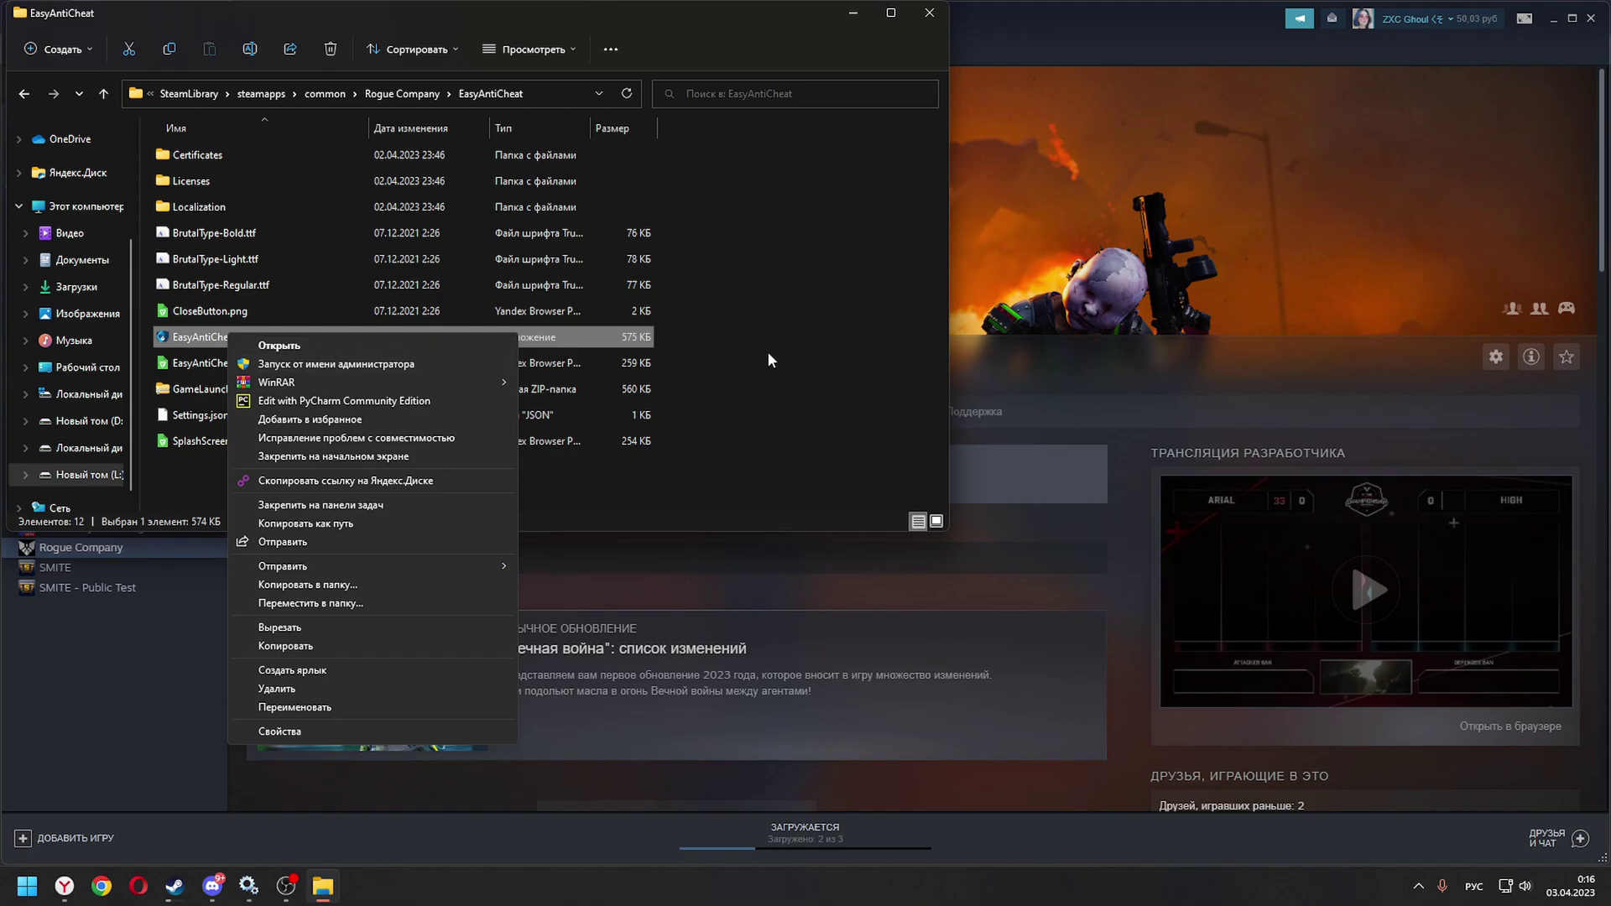
{"action": "left_click", "coordinate": [793, 345]}
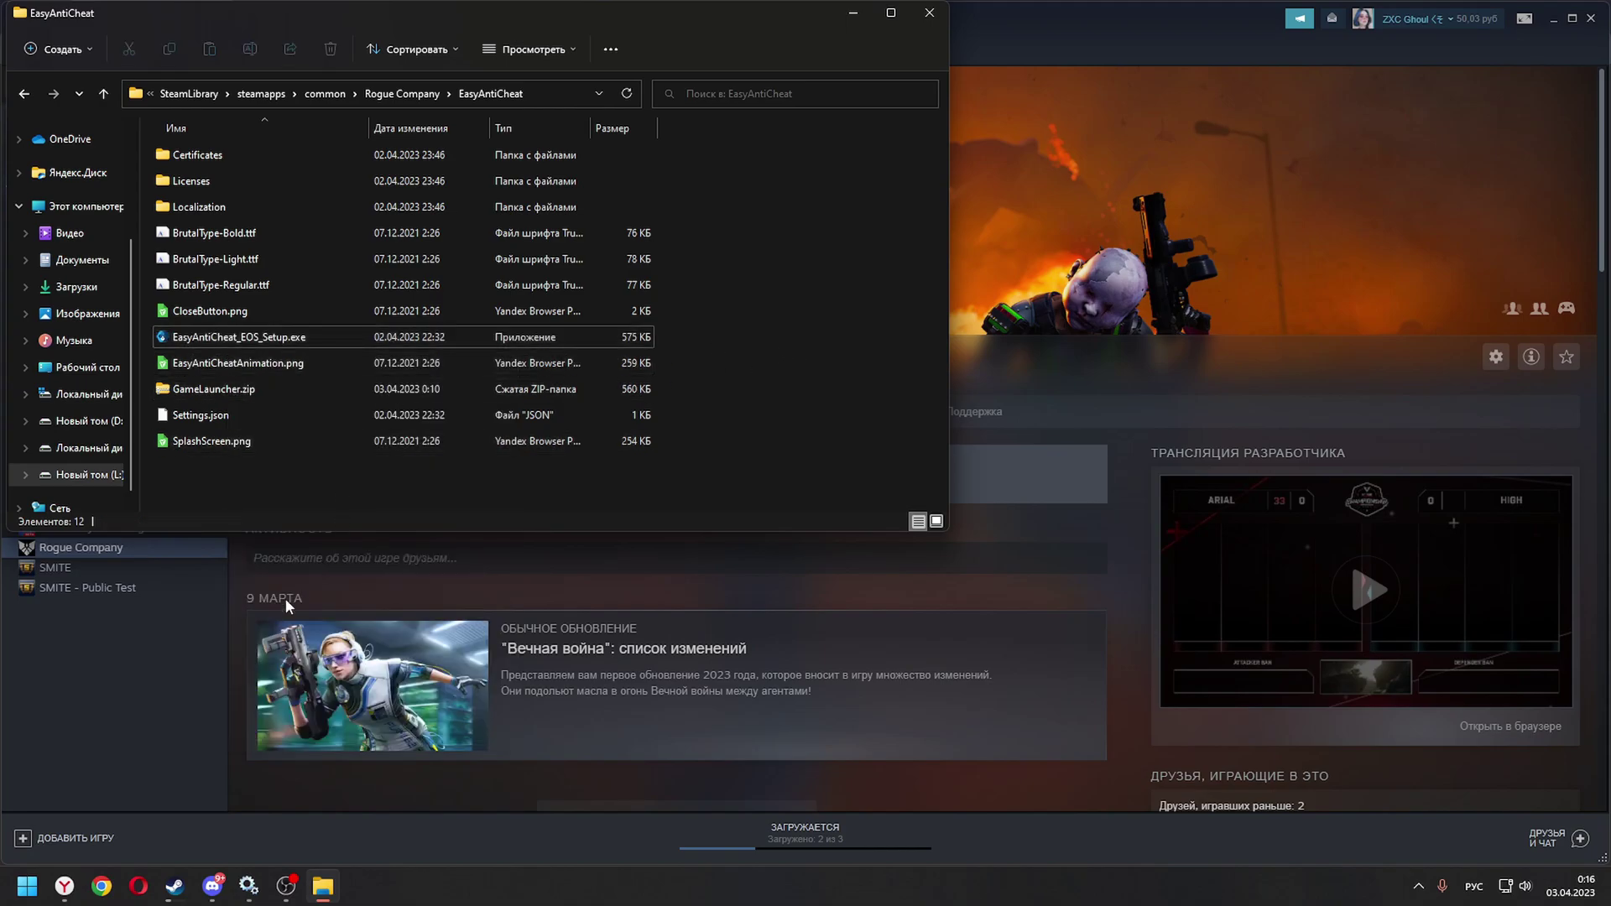
Launch Rogue Company from the Steam library and dismiss the 'Failed to initialize the game launcher' error
{"action": "left_click", "coordinate": [176, 888]}
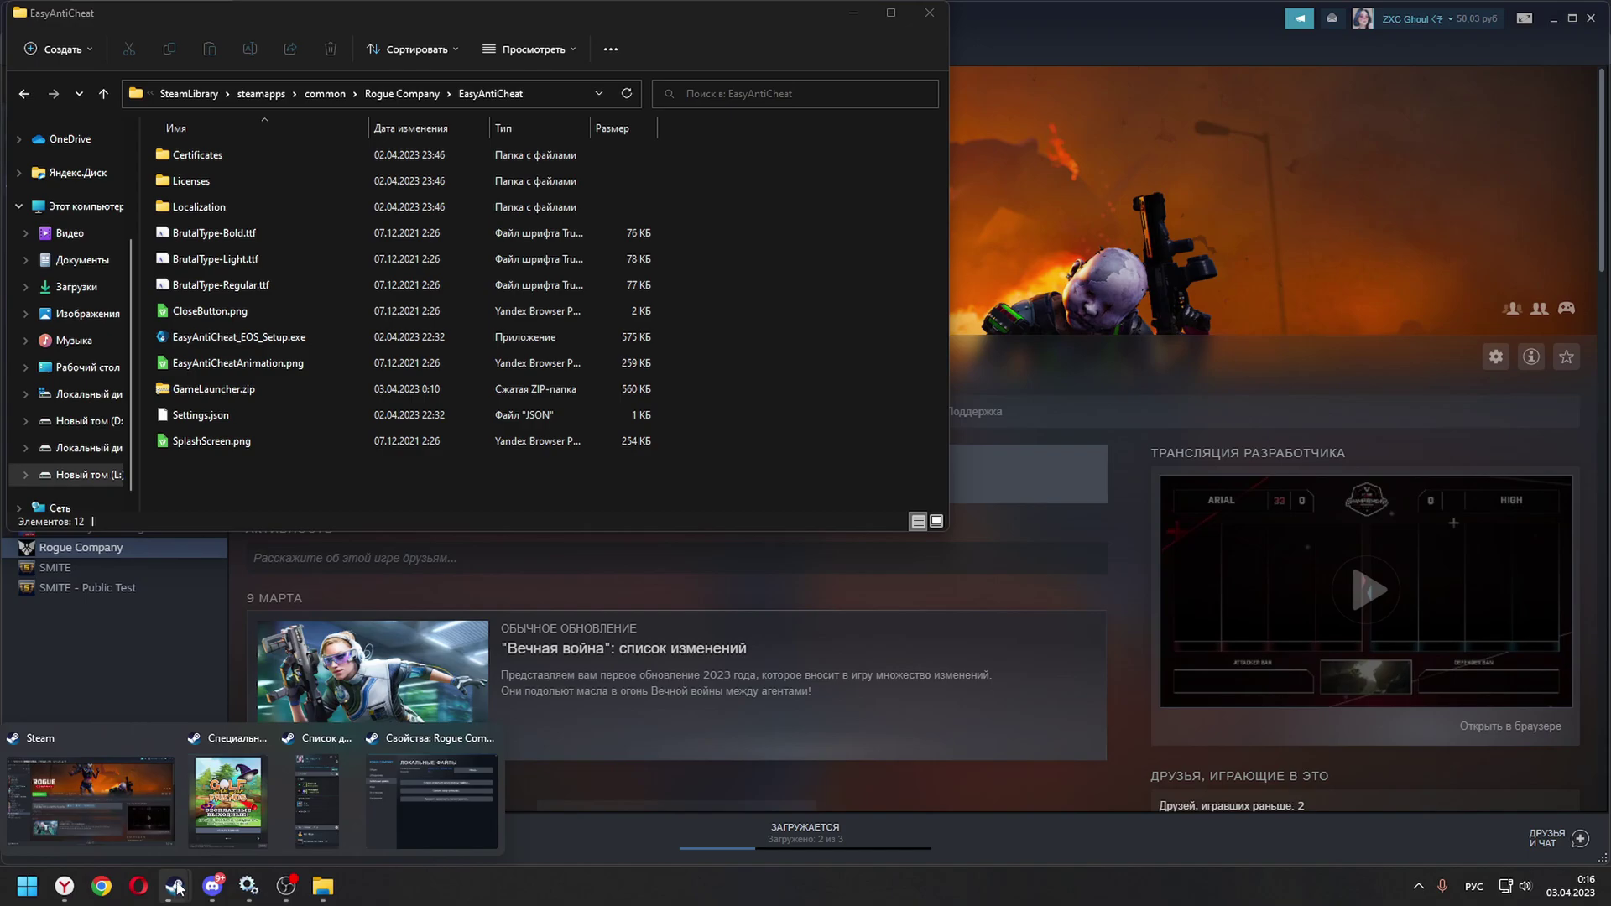
{"action": "left_click", "coordinate": [110, 780]}
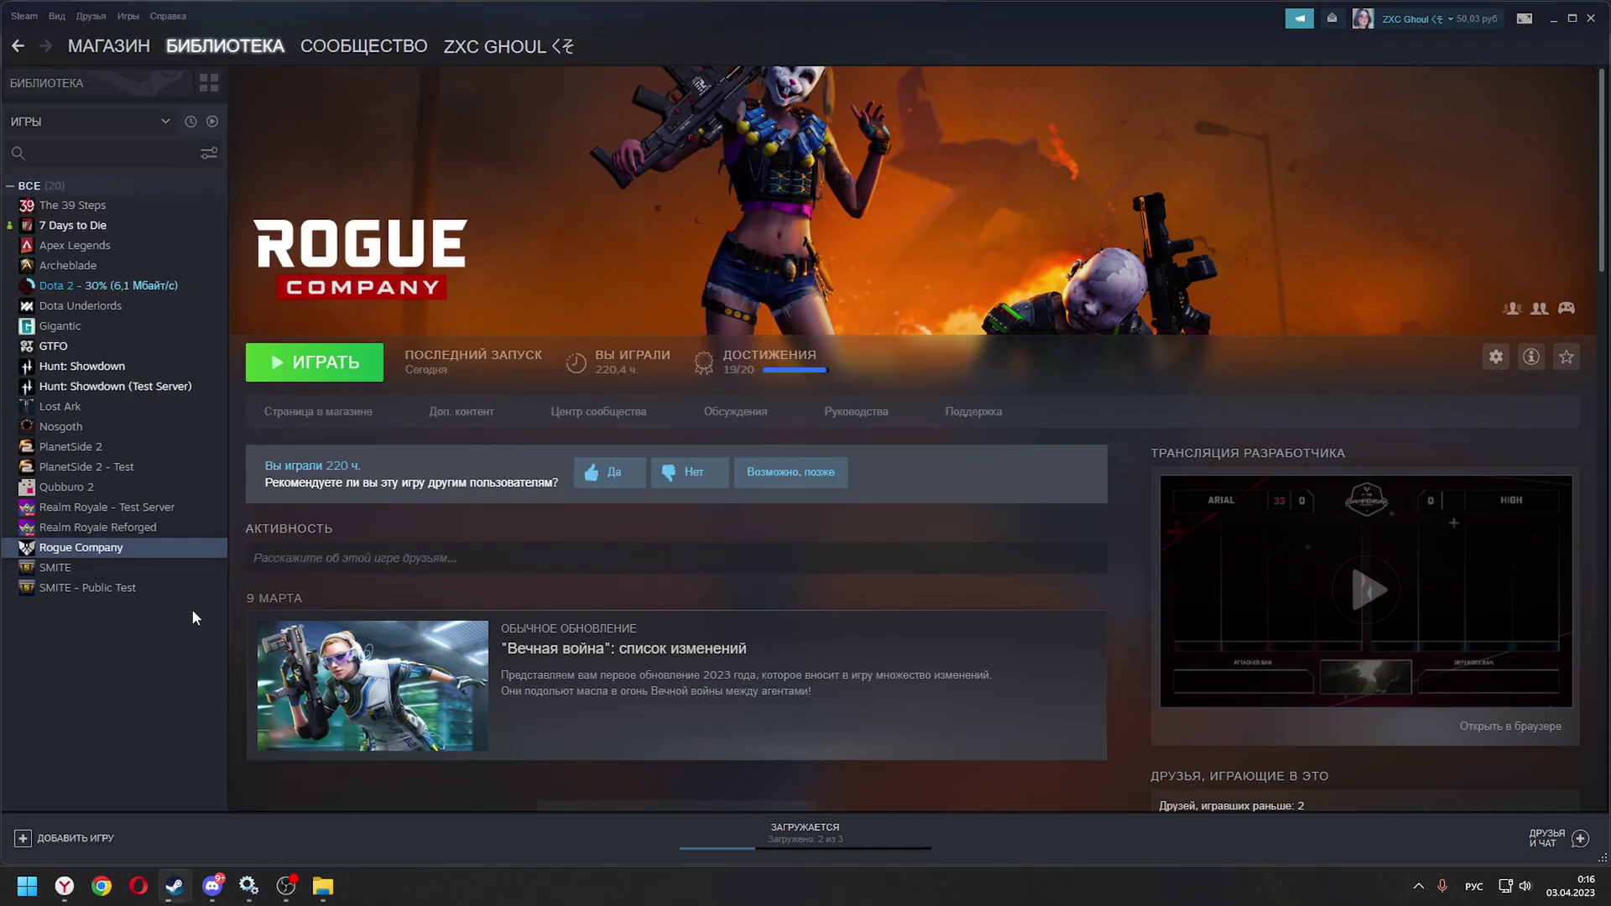
{"action": "left_click", "coordinate": [320, 370]}
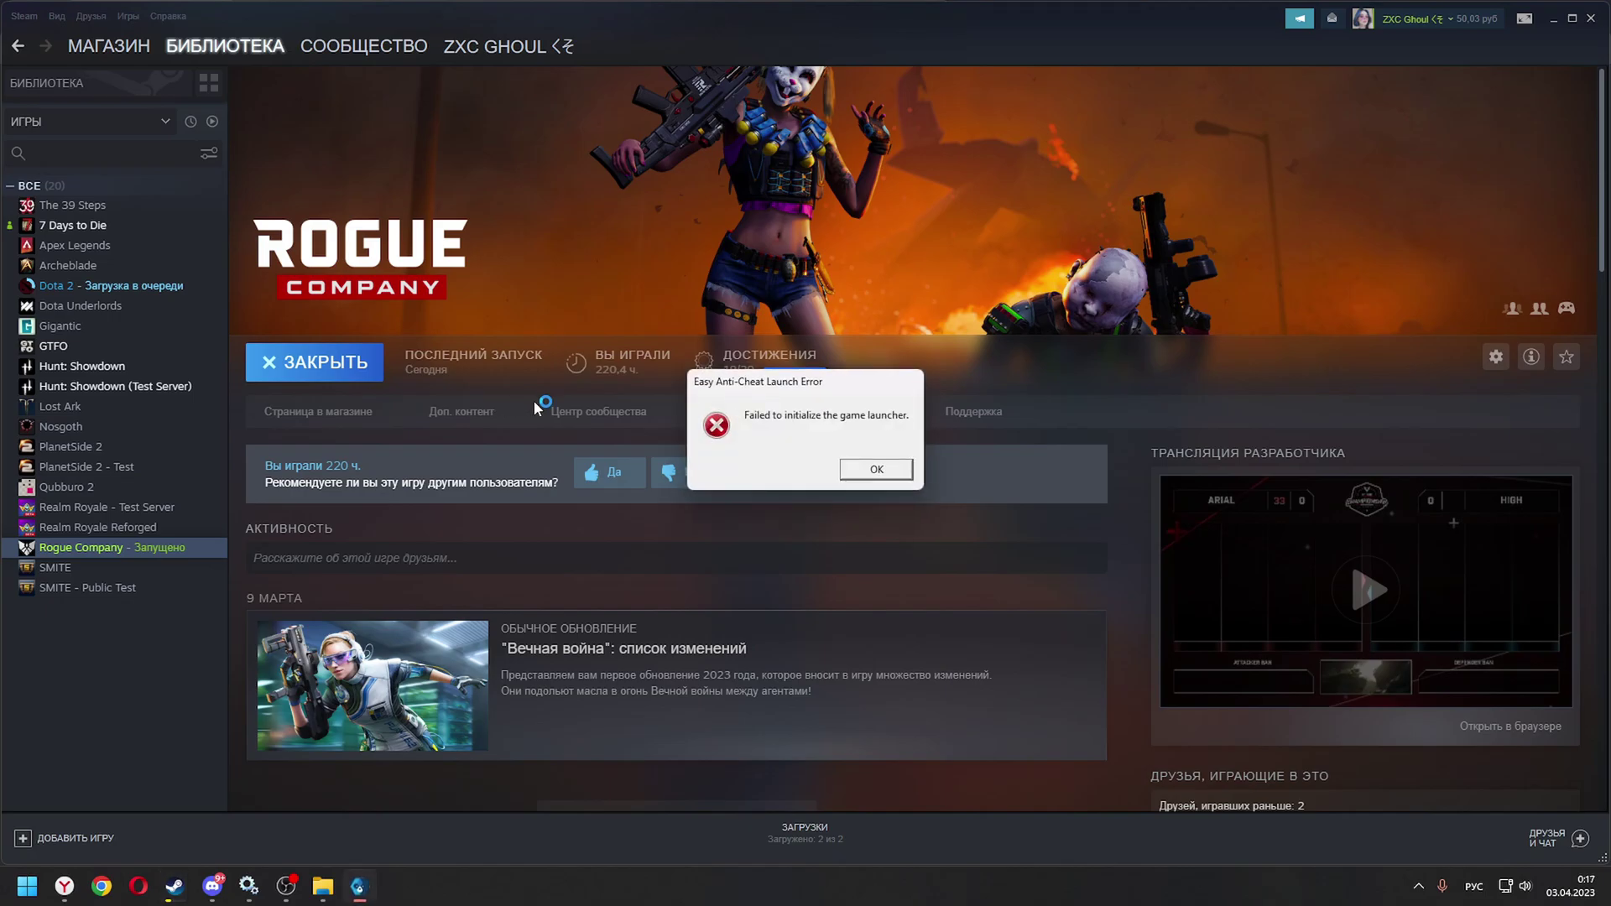
{"action": "left_click", "coordinate": [876, 469]}
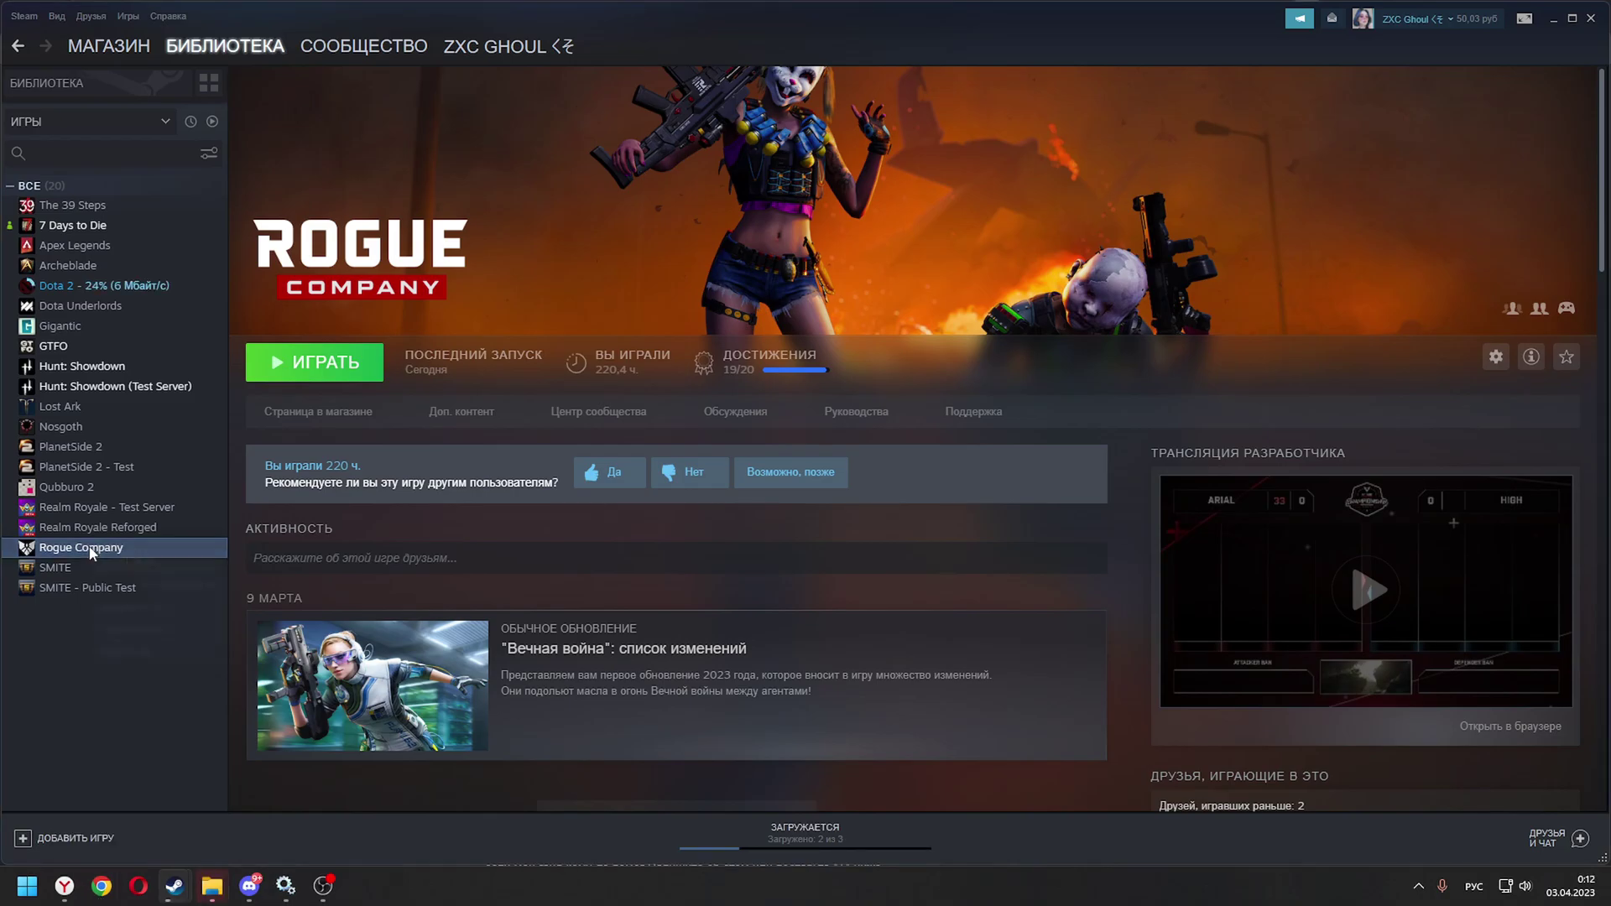
Open Rogue Company's local files via Управление > Просмотреть локальные файлы
{"action": "right_click", "coordinate": [92, 553]}
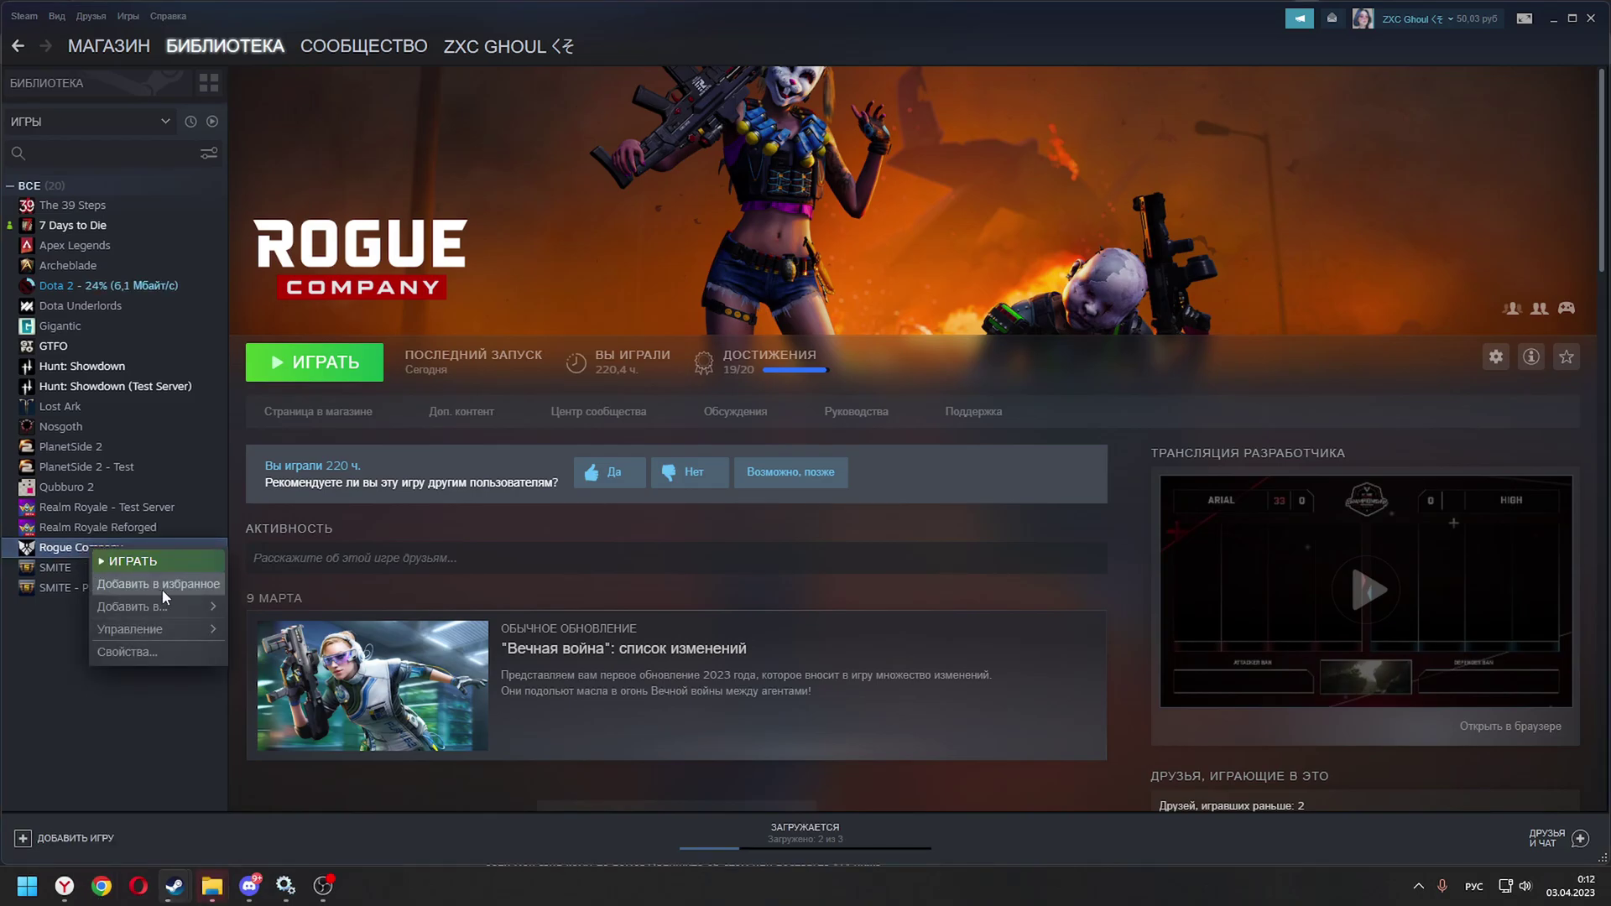
{"action": "mouse_move", "coordinate": [183, 607]}
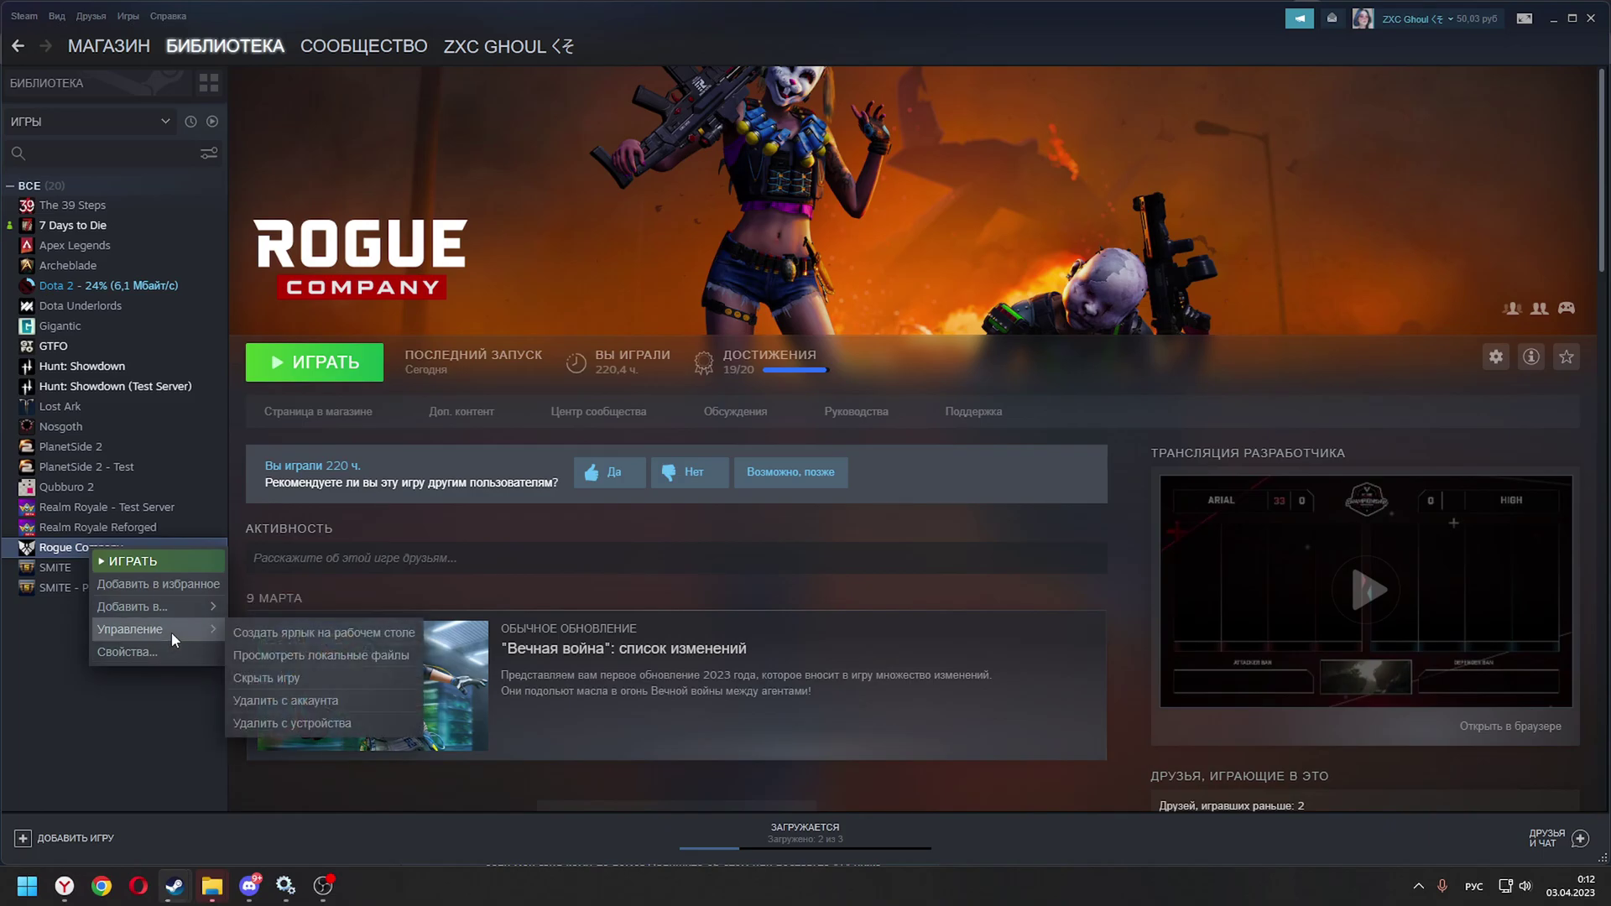
{"action": "left_click", "coordinate": [293, 656]}
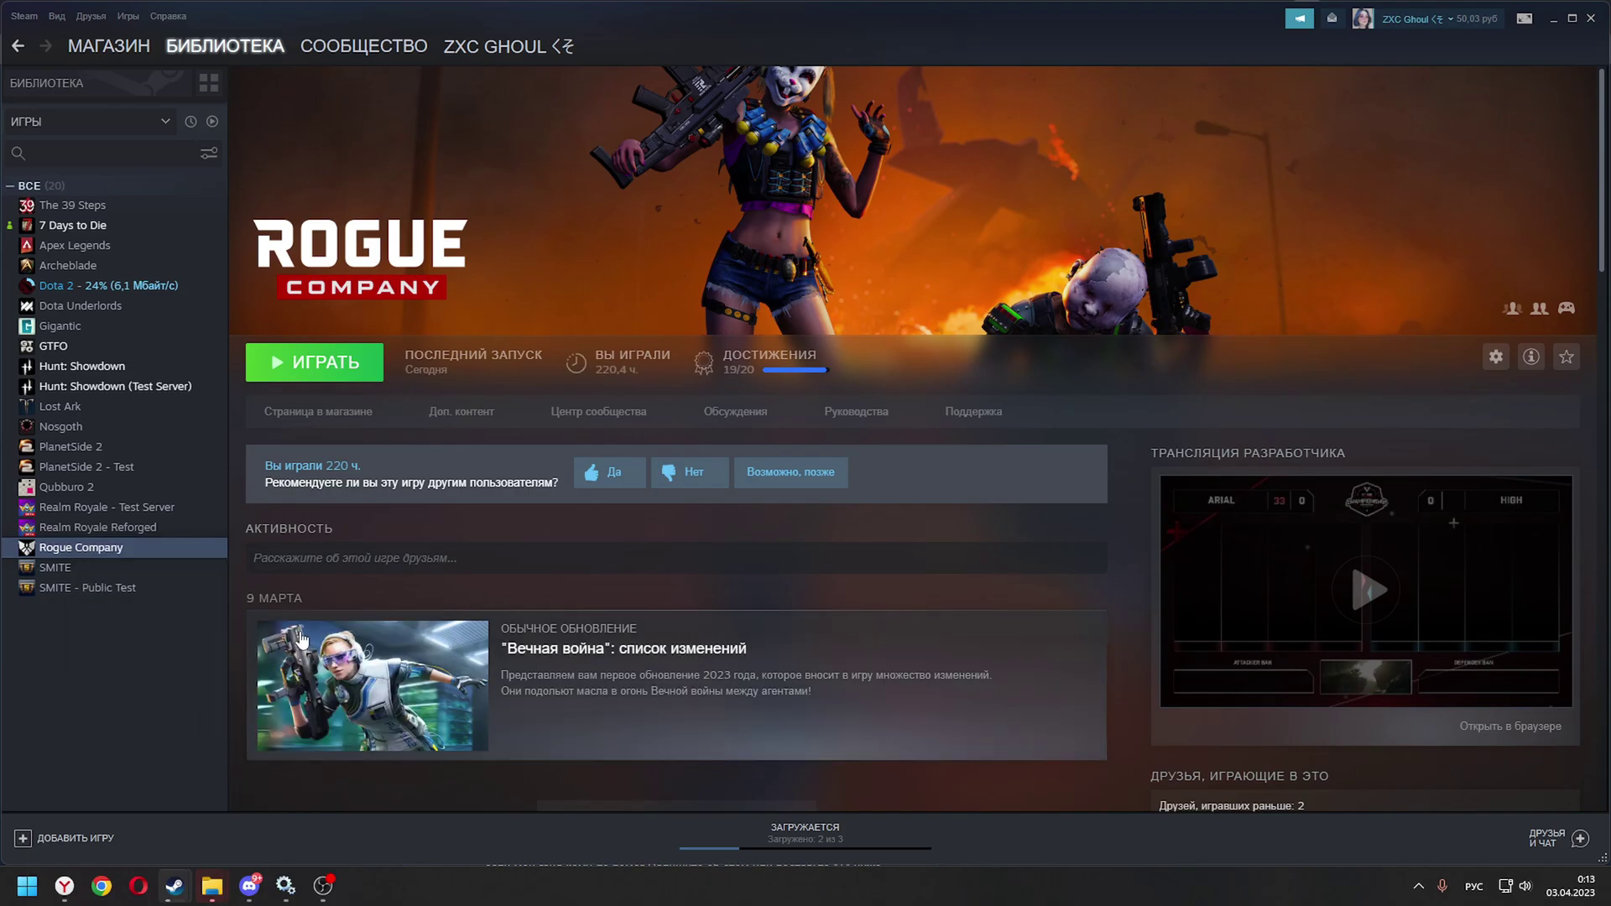
Close the old Rogue Company and EasyAntiCheat Explorer windows and reopen the game's local install folder
{"action": "mouse_move", "coordinate": [206, 888]}
{"action": "left_click", "coordinate": [171, 738]}
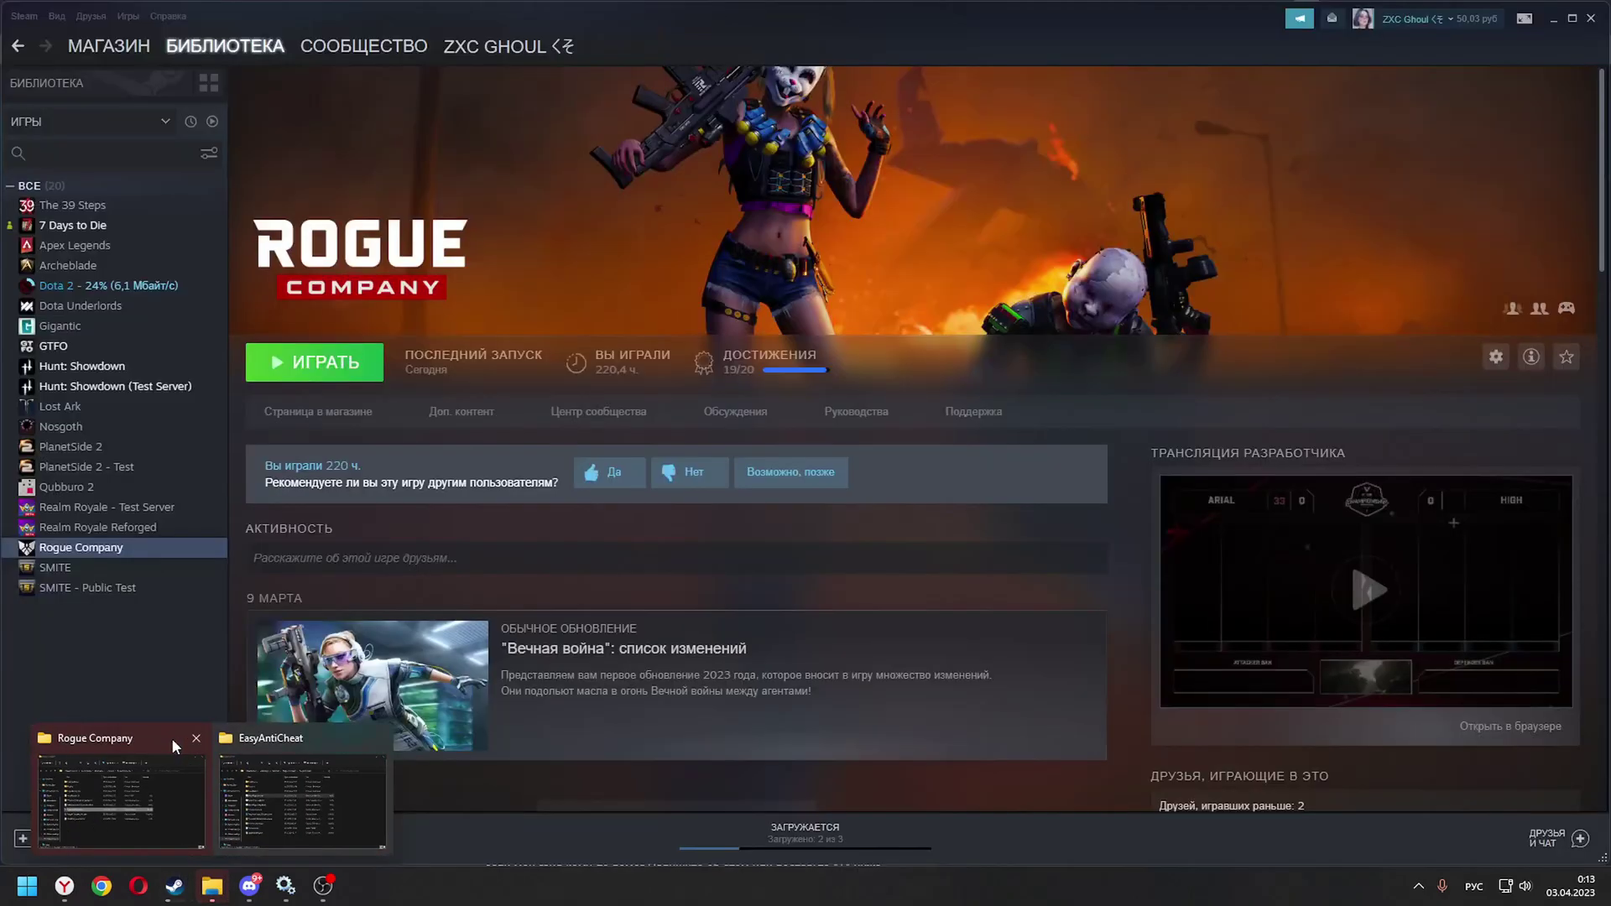
{"action": "left_click", "coordinate": [197, 742]}
{"action": "left_click", "coordinate": [296, 738]}
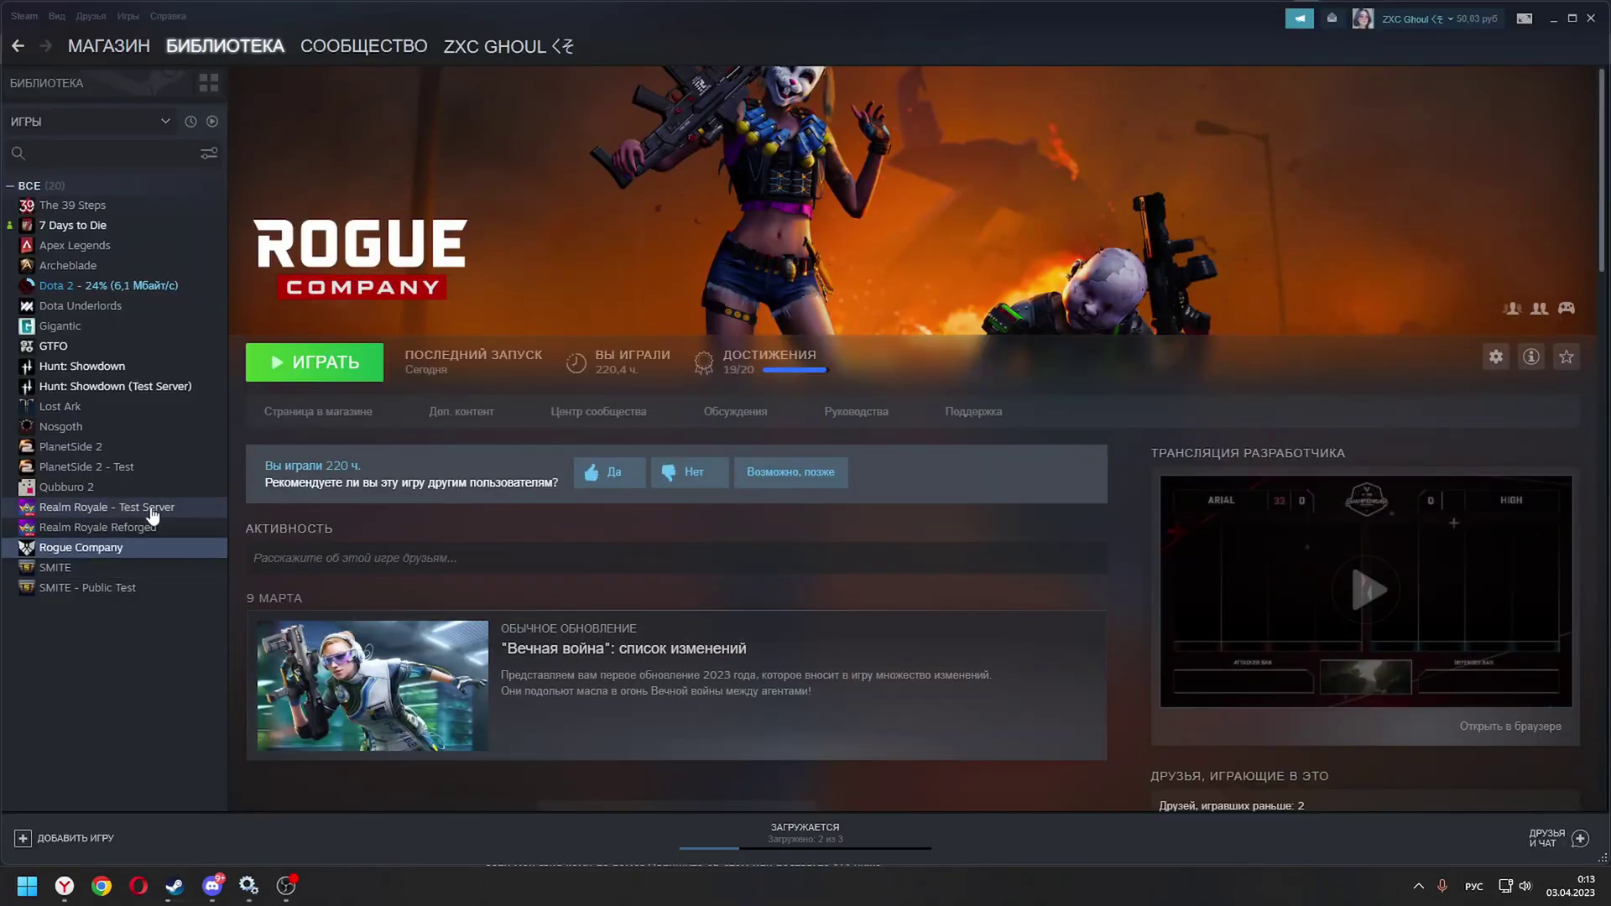
{"action": "right_click", "coordinate": [100, 549]}
{"action": "mouse_move", "coordinate": [192, 621]}
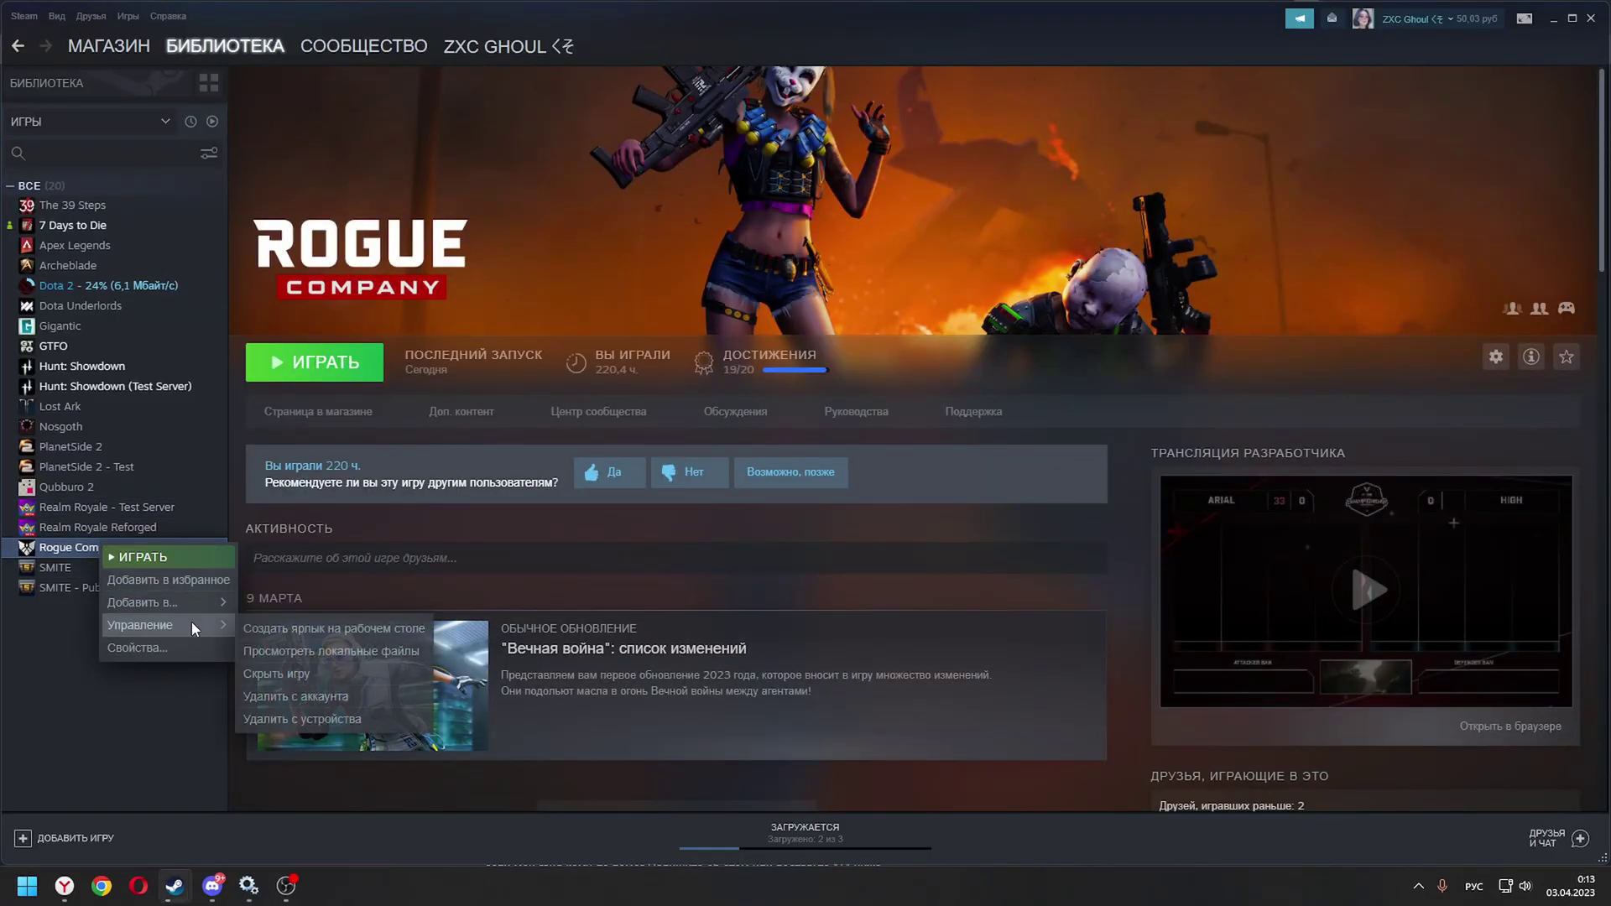
{"action": "left_click", "coordinate": [302, 649]}
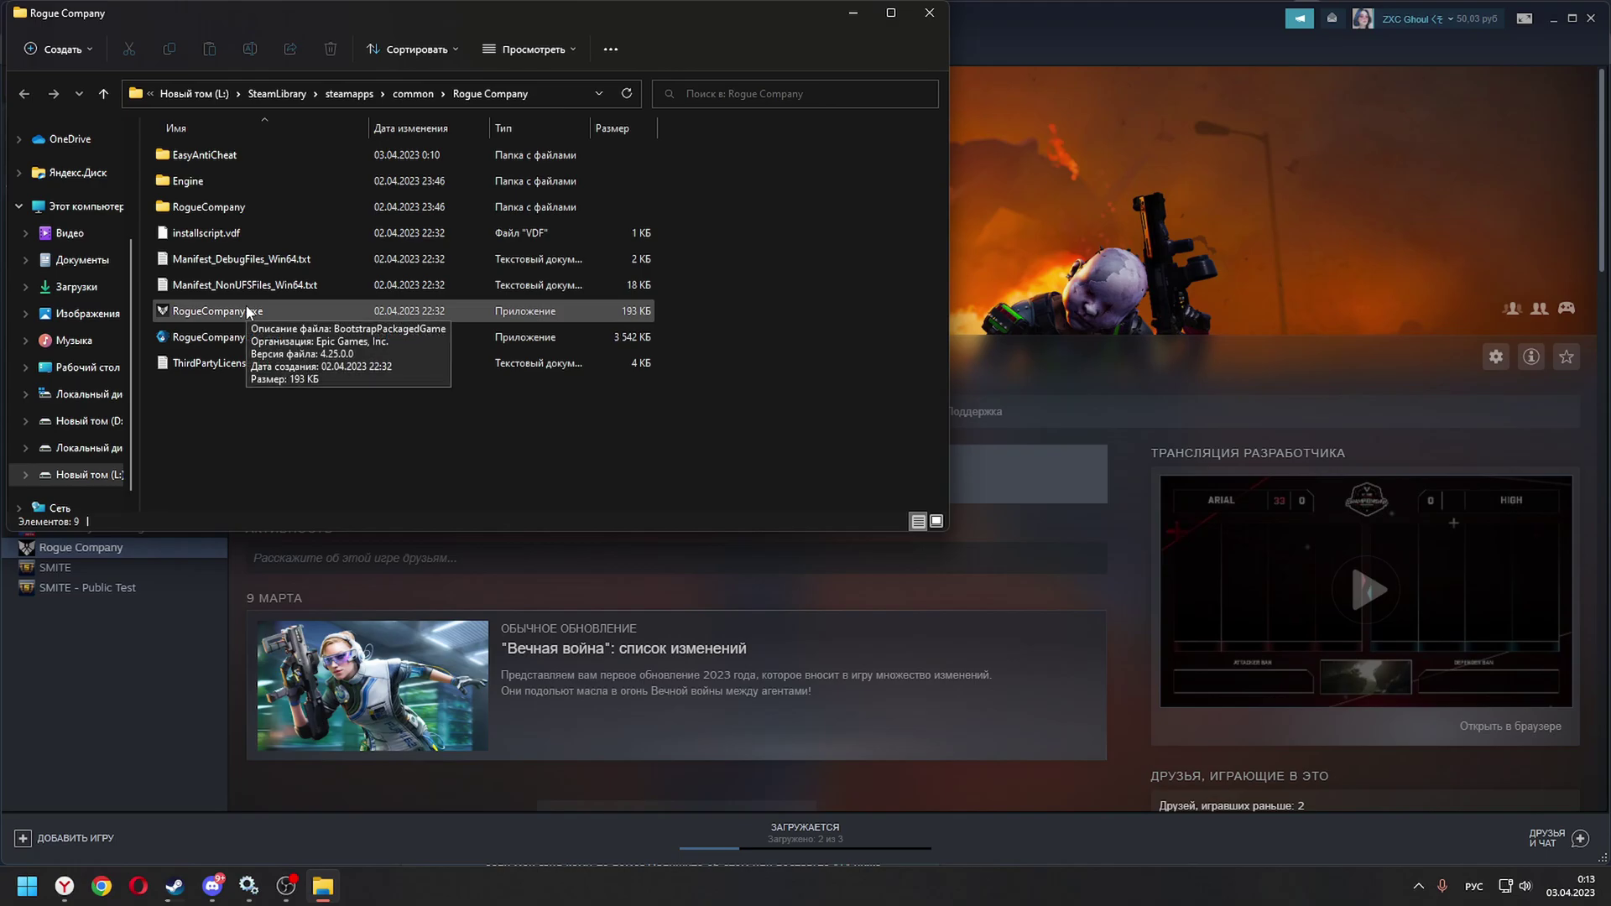
Set RogueCompany.exe to always run as administrator in its Совместимость properties
{"action": "left_click", "coordinate": [258, 338]}
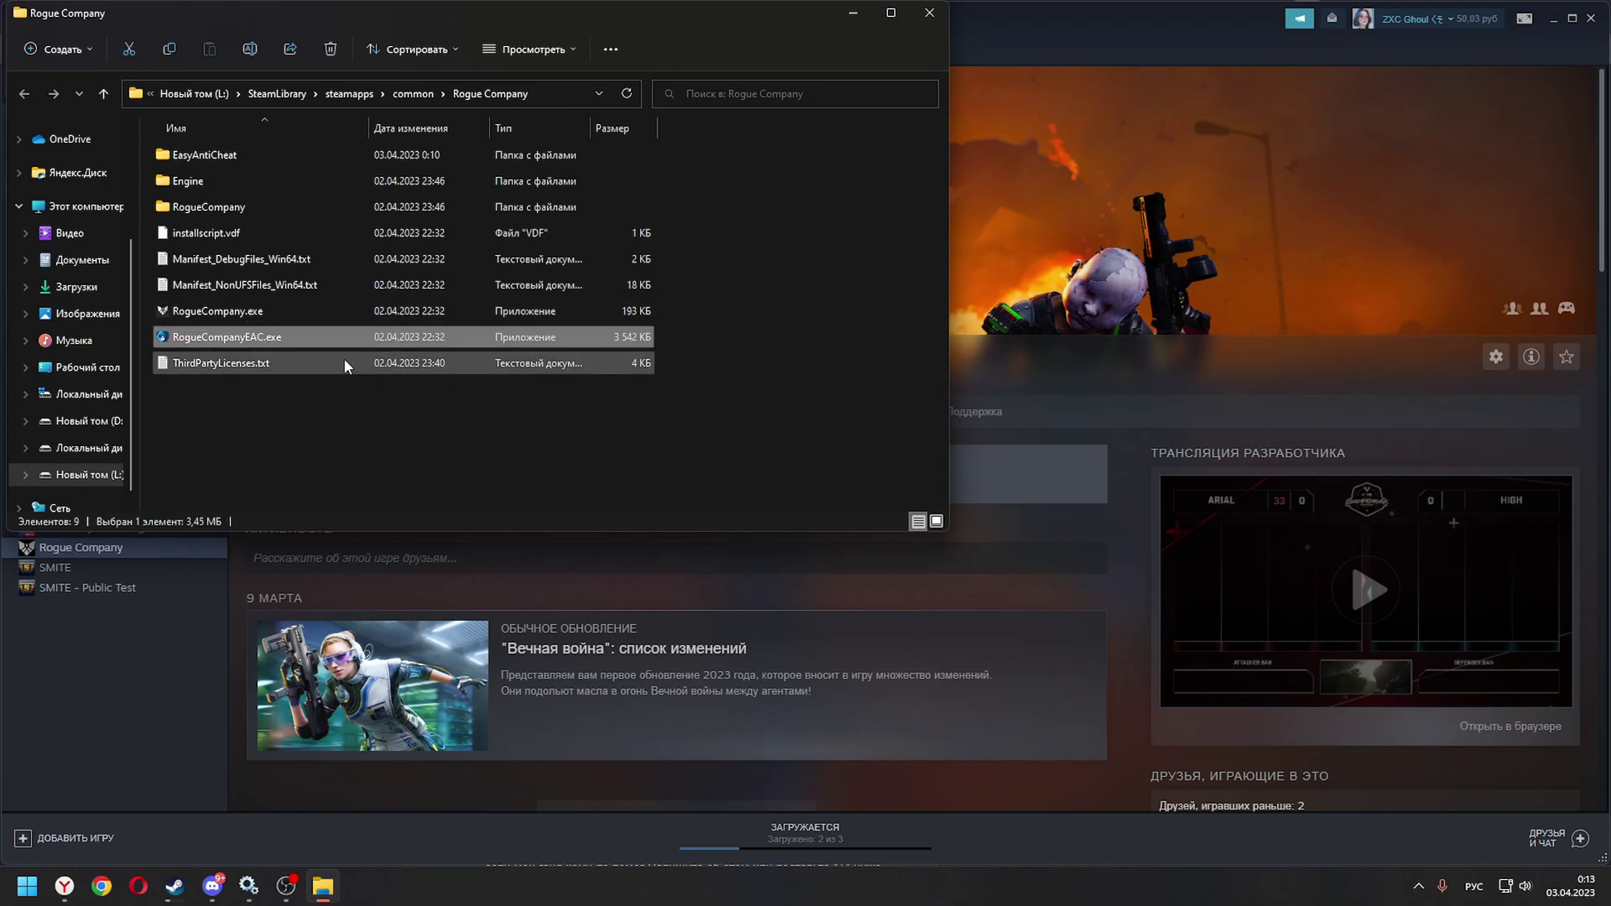
{"action": "left_click", "coordinate": [248, 315]}
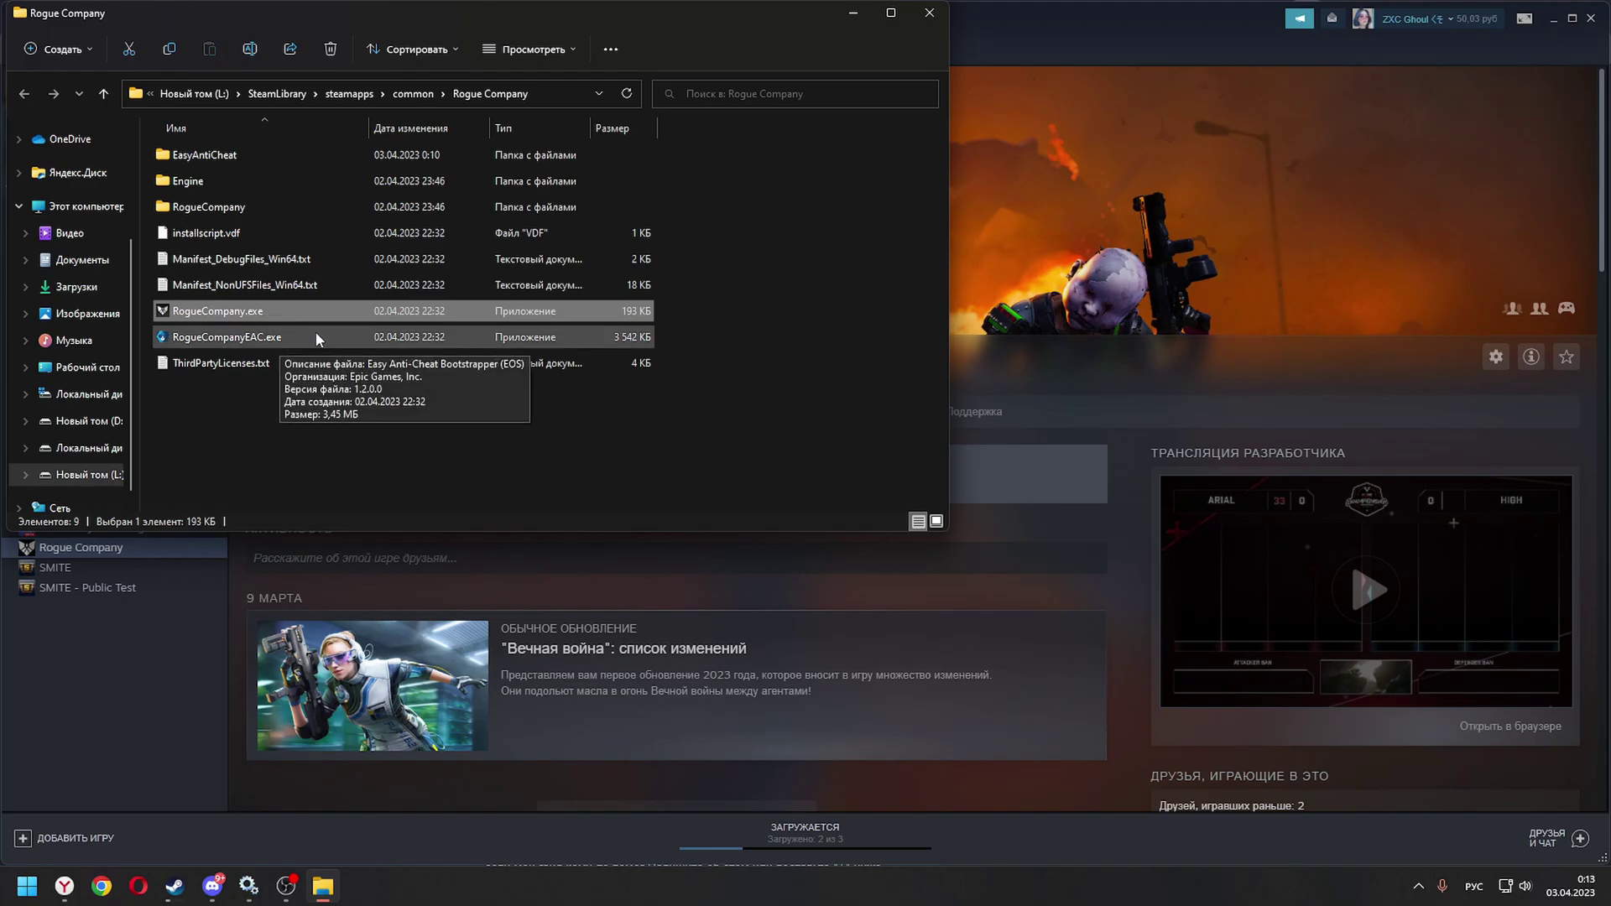
{"action": "right_click", "coordinate": [216, 313]}
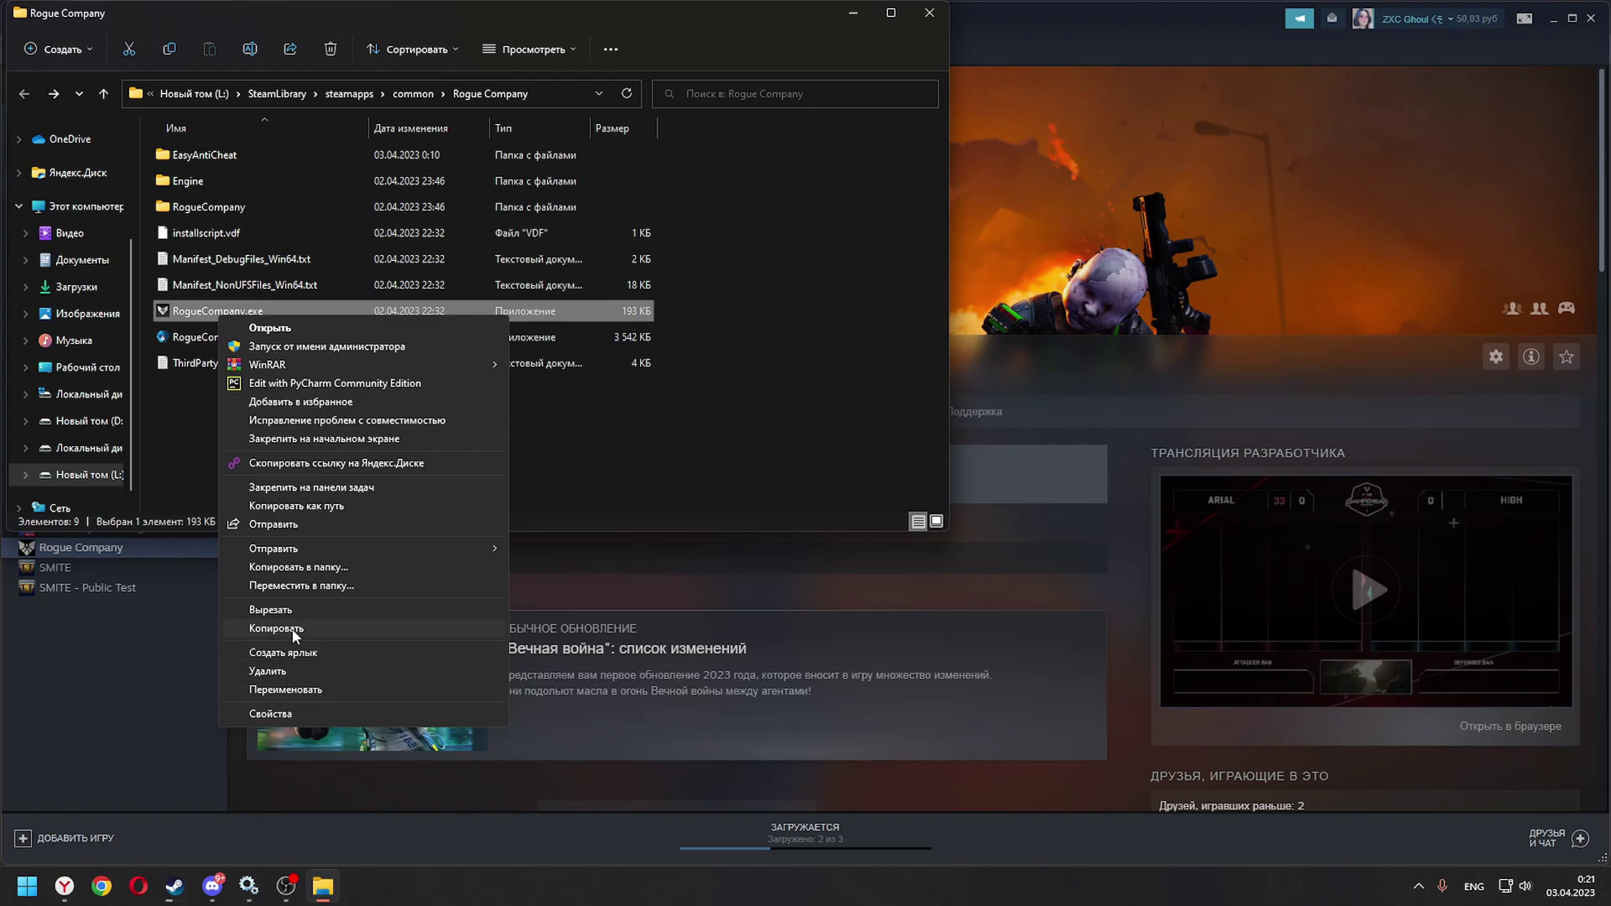
{"action": "left_click", "coordinate": [281, 713]}
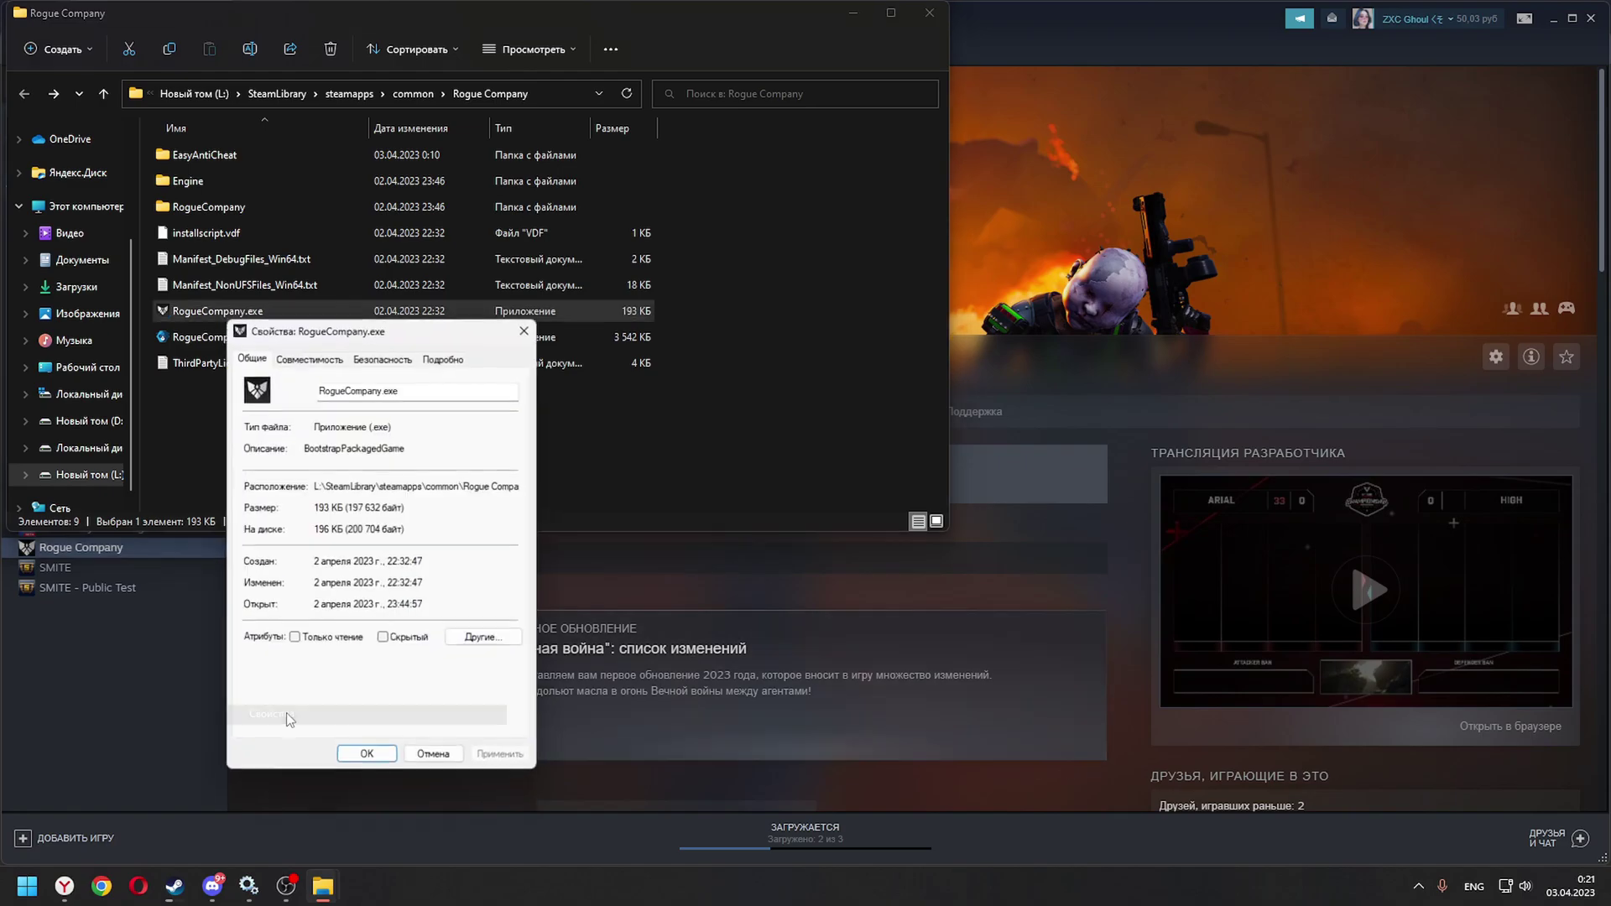
{"action": "left_click", "coordinate": [312, 356]}
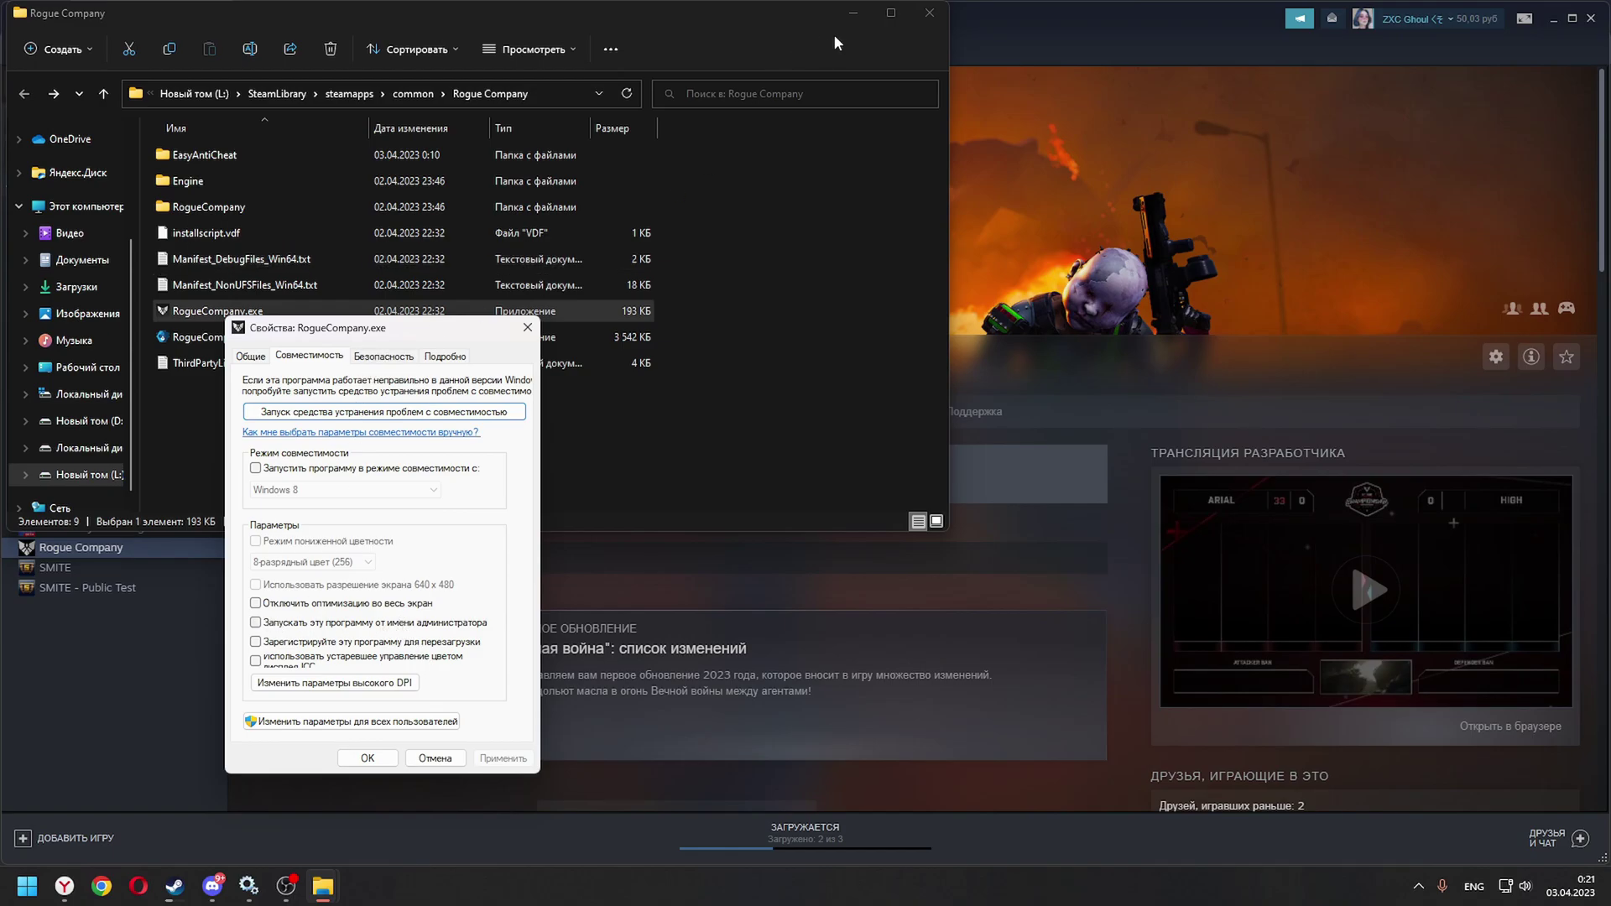
{"action": "left_click_drag", "start_coordinate": [375, 338], "coordinate": [548, 327]}
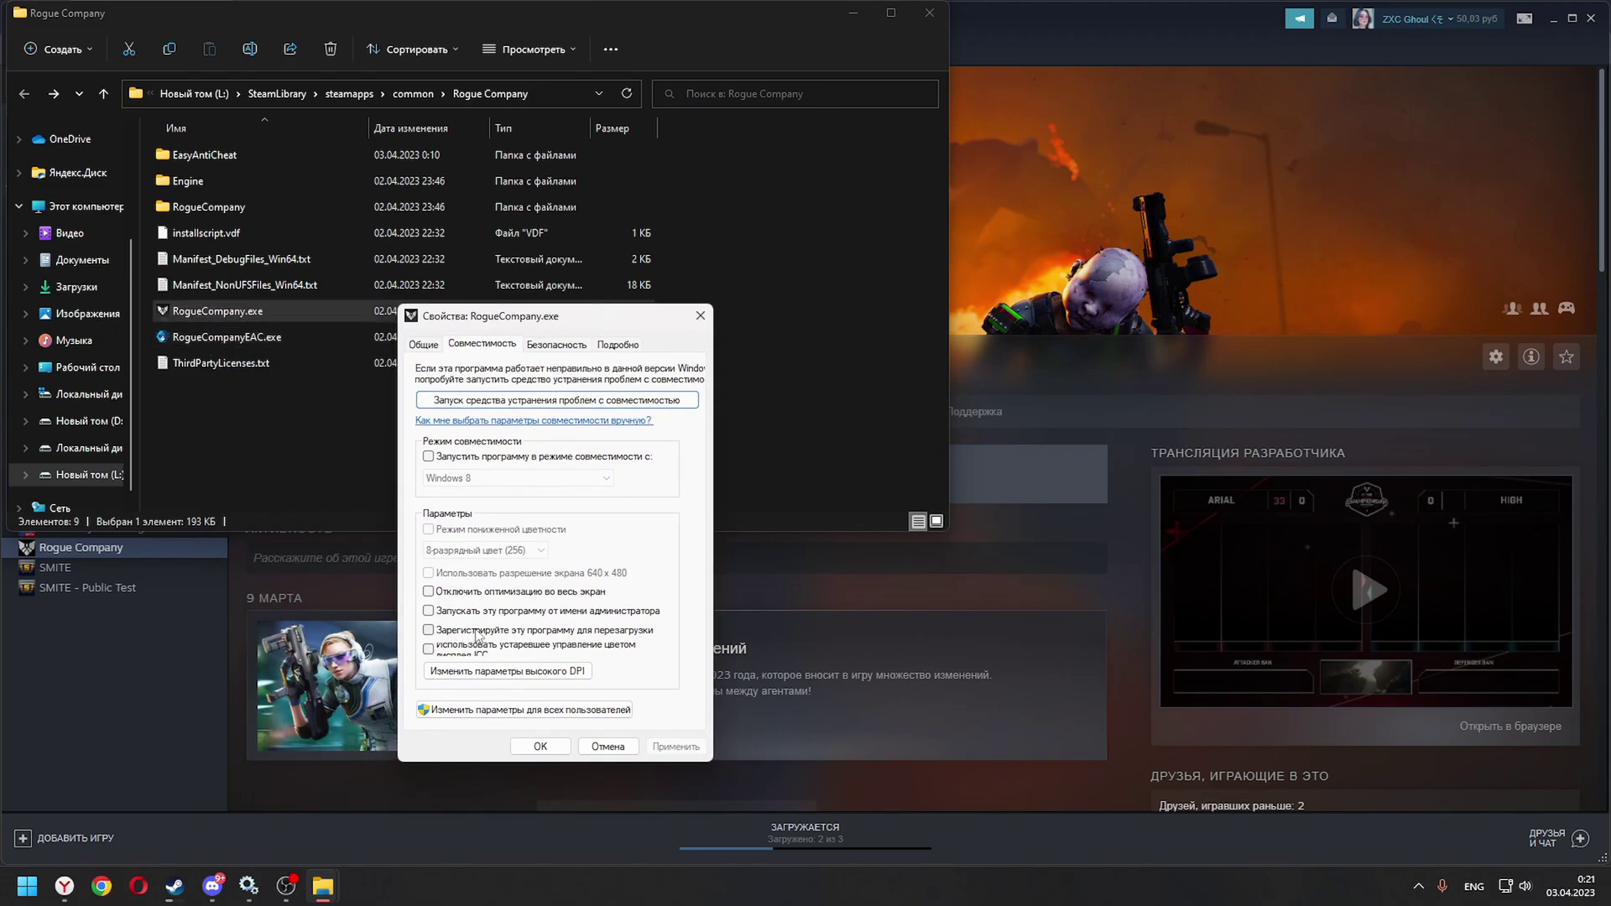
{"action": "left_click", "coordinate": [440, 613]}
{"action": "left_click", "coordinate": [662, 750]}
{"action": "left_click", "coordinate": [540, 745]}
Set RogueCompanyEAC.exe to always run as administrator the same way, then return to Steam
{"action": "right_click", "coordinate": [191, 337]}
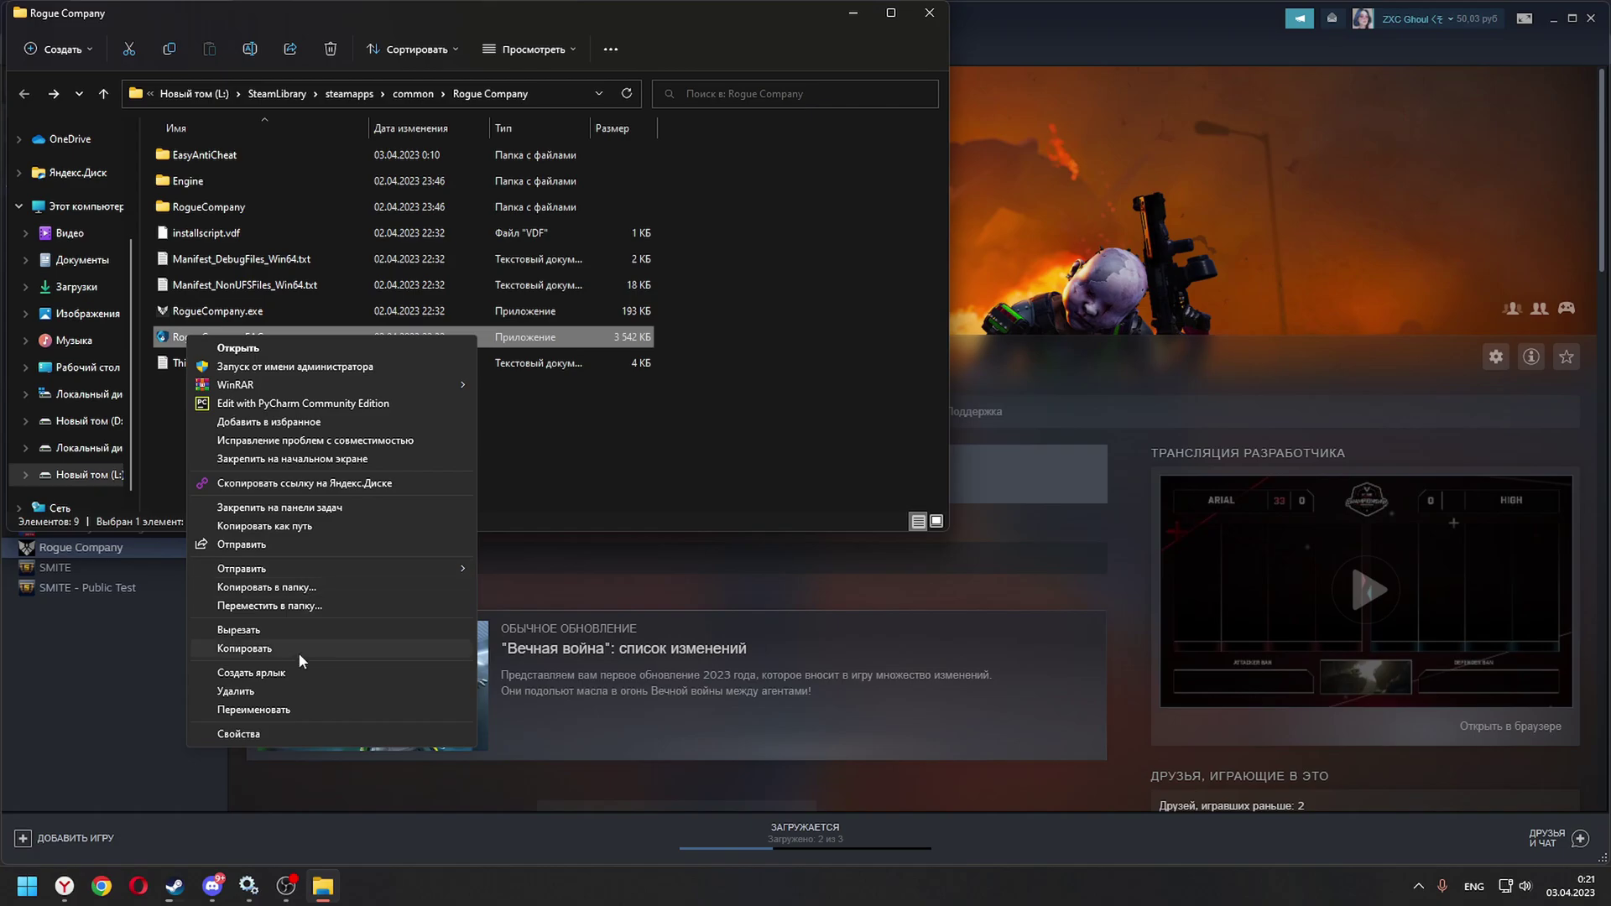
{"action": "left_click", "coordinate": [261, 733]}
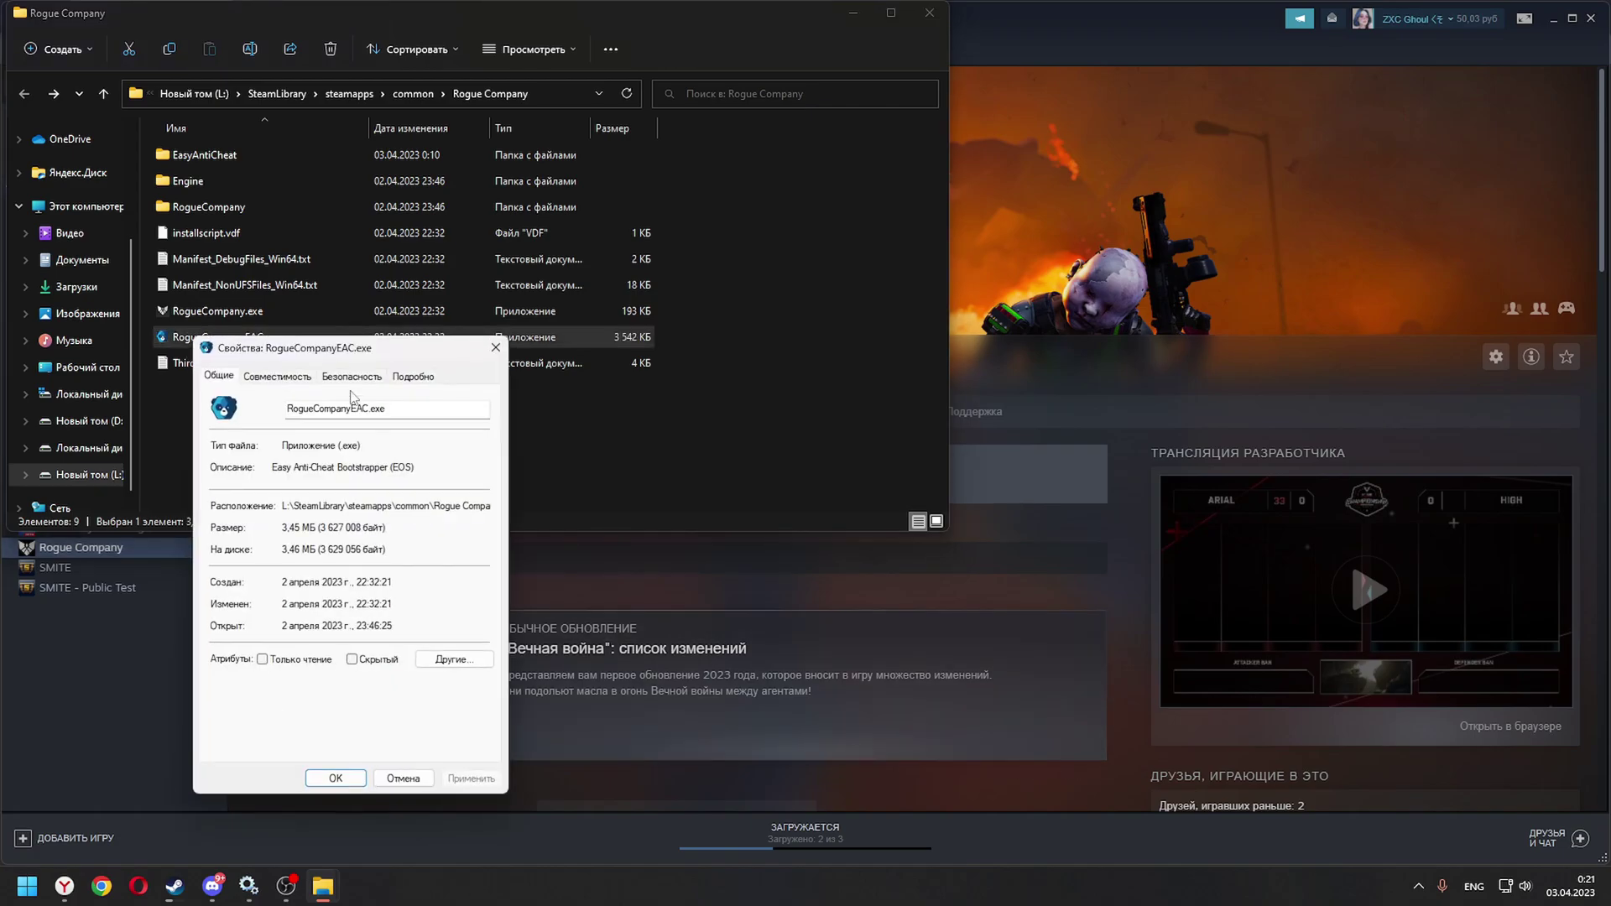
{"action": "left_click", "coordinate": [270, 377]}
{"action": "left_click", "coordinate": [281, 646]}
{"action": "left_click", "coordinate": [468, 778]}
{"action": "left_click", "coordinate": [336, 778]}
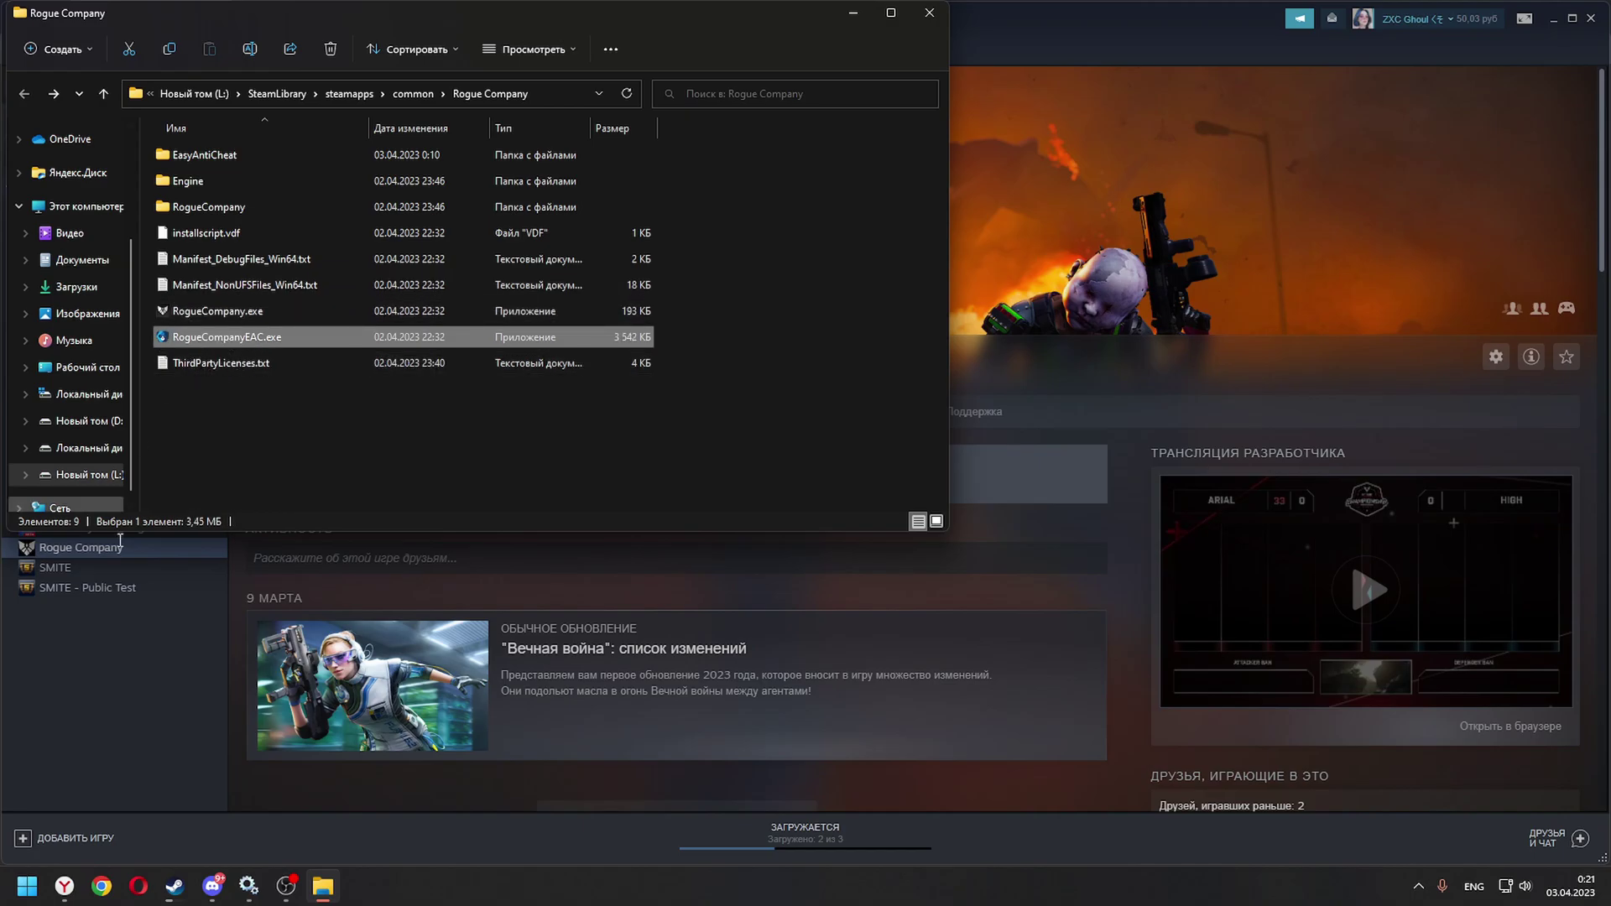
{"action": "left_click", "coordinate": [138, 674]}
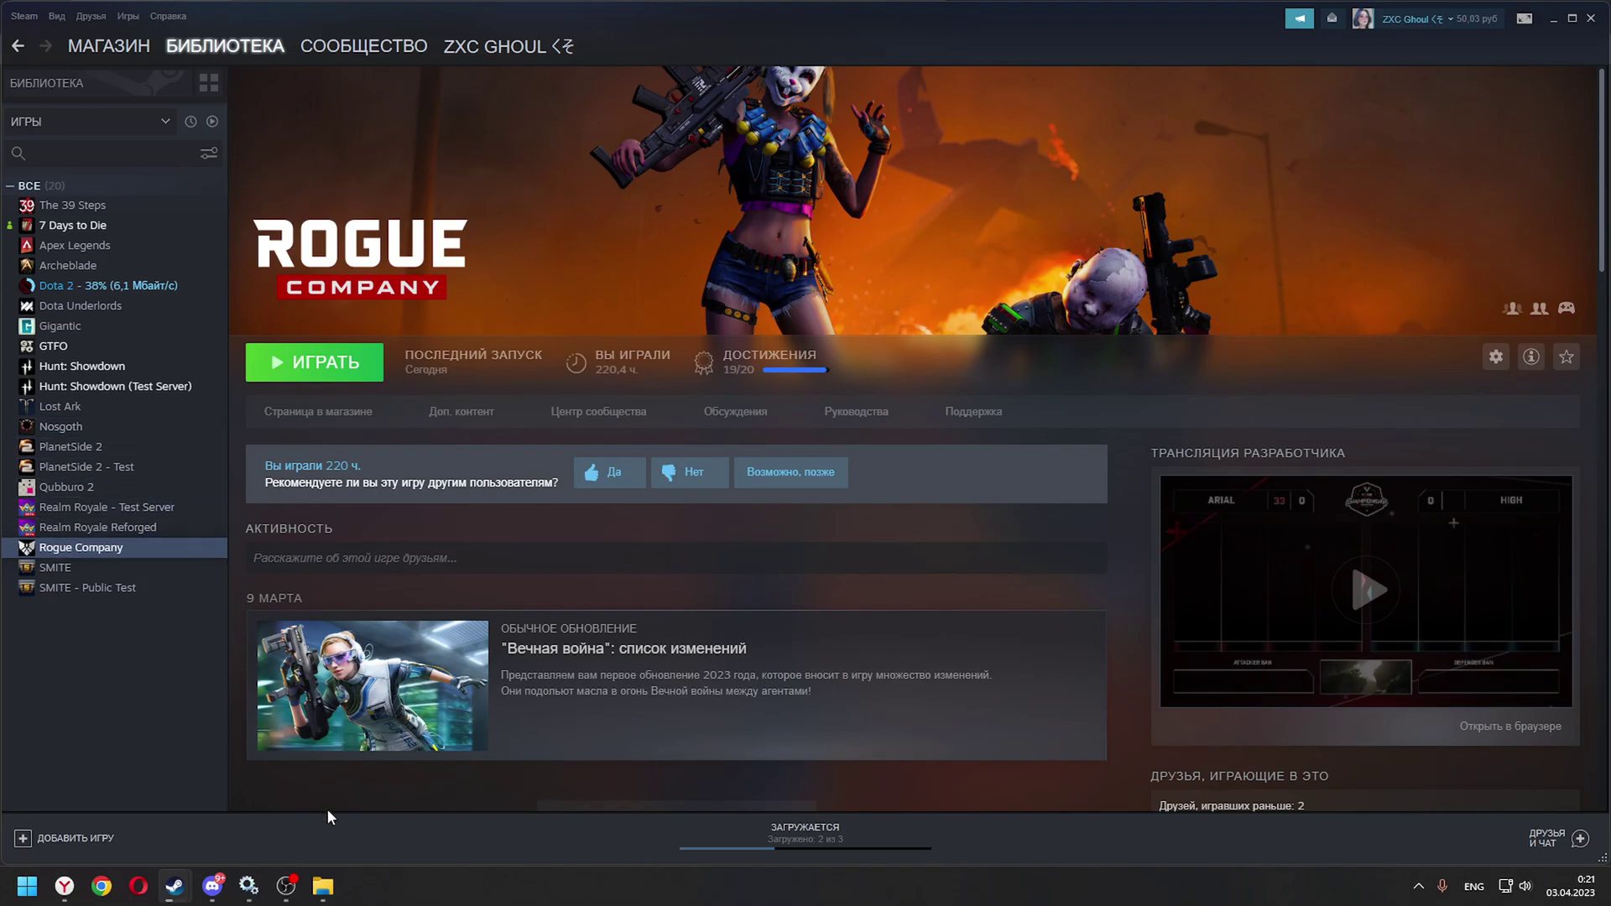
Exit Steam and start it again from the Start menu
{"action": "right_click", "coordinate": [1418, 772]}
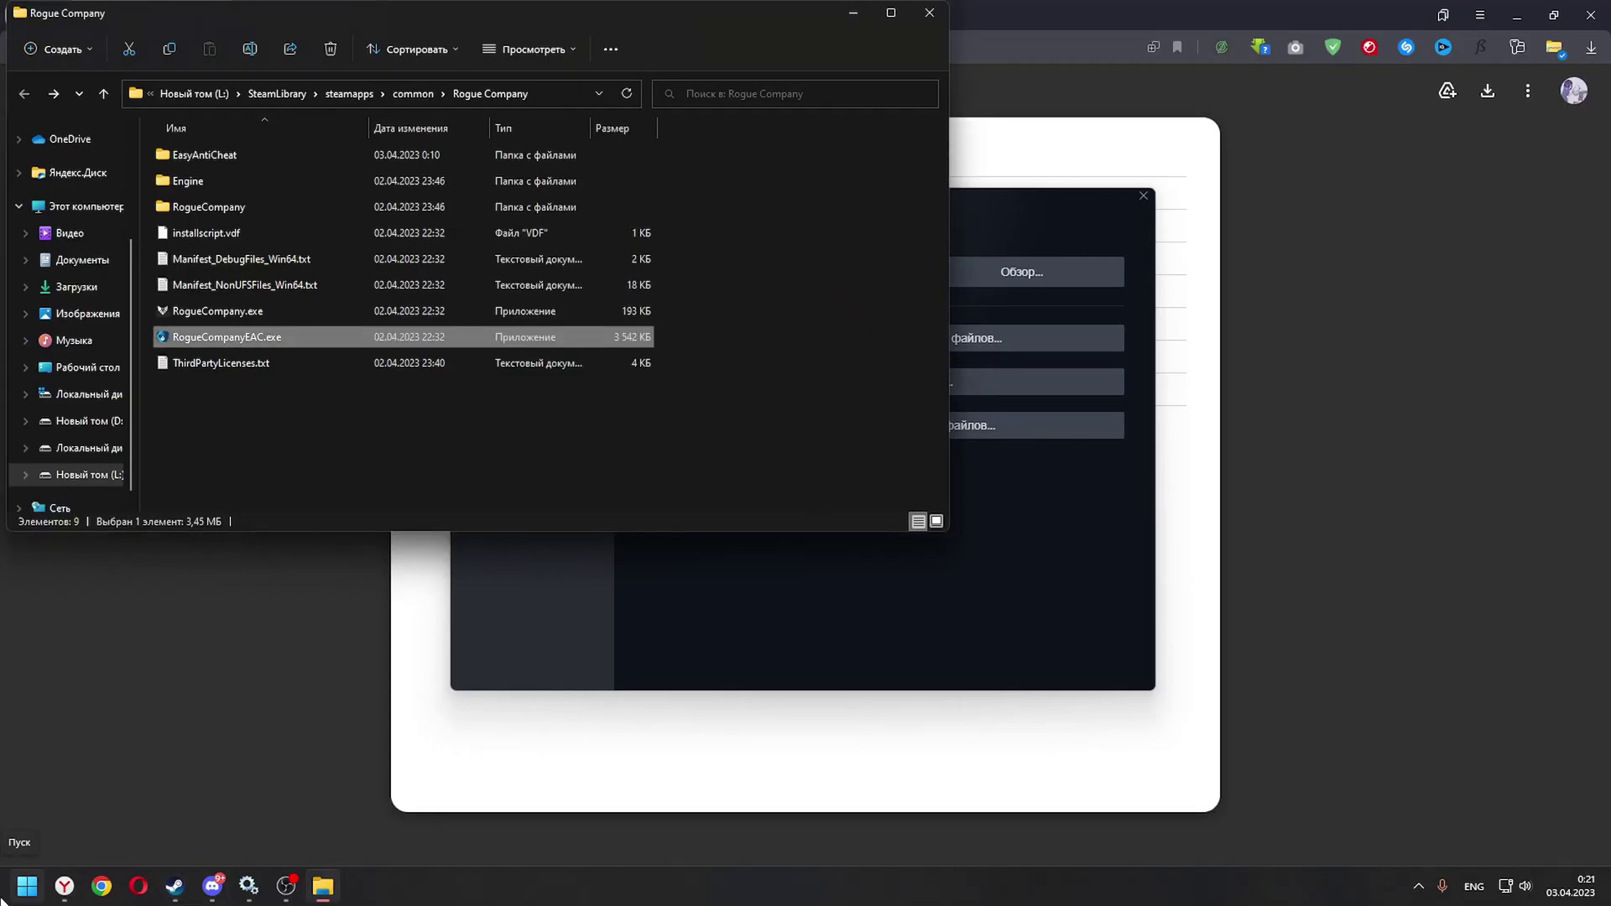
{"action": "key", "text": "super"}
{"action": "key", "text": "Escape"}
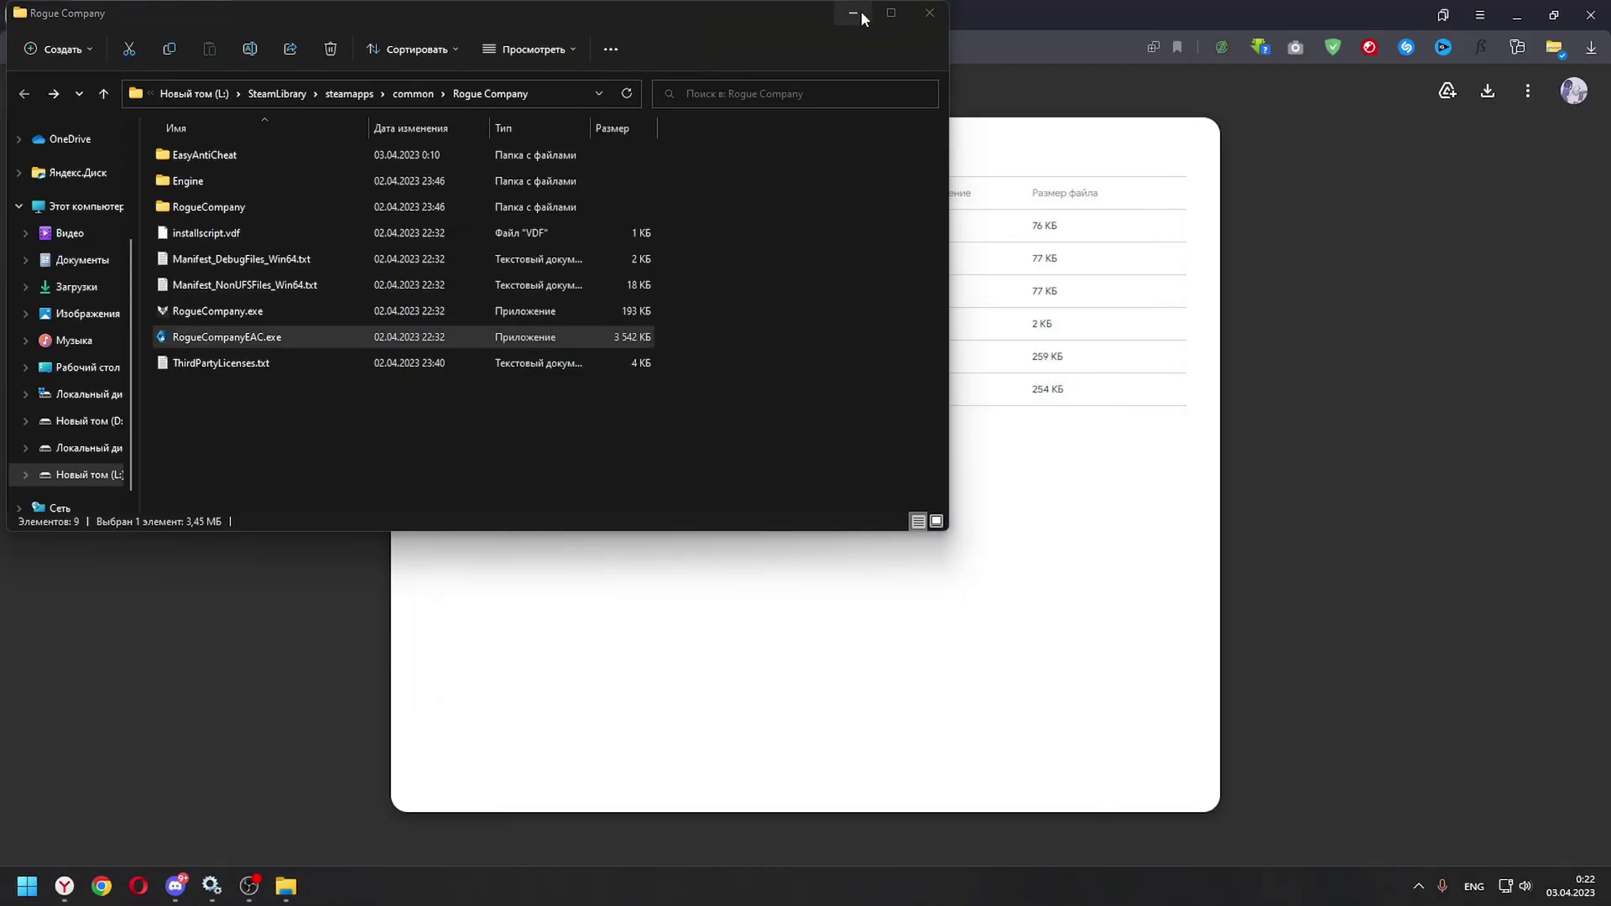
{"action": "key", "text": "super"}
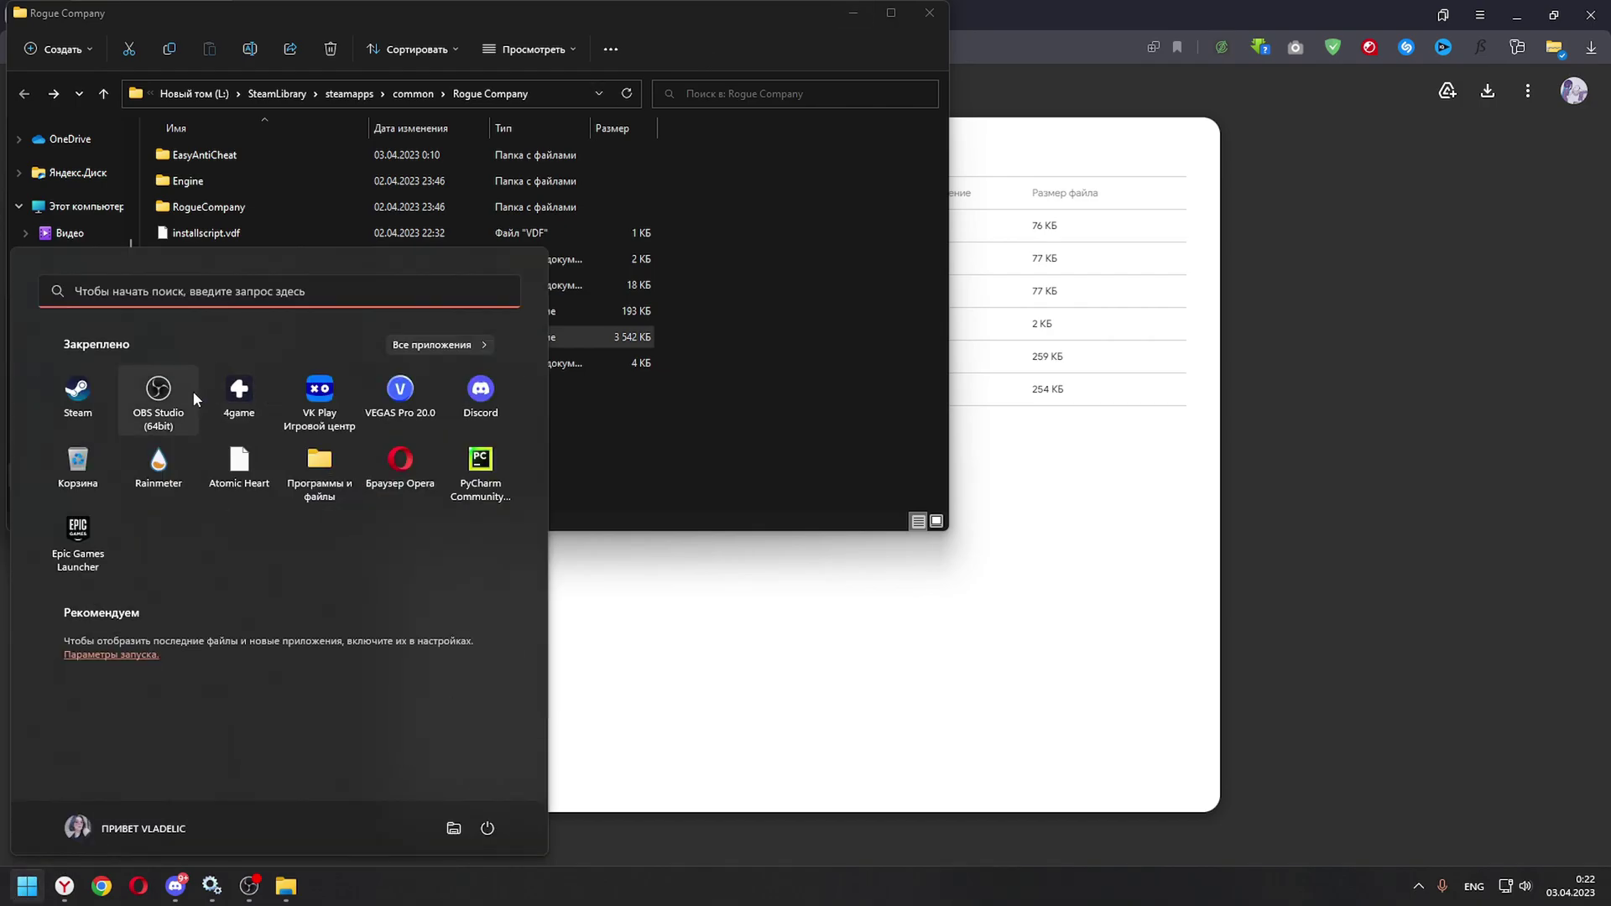
{"action": "left_click", "coordinate": [78, 389]}
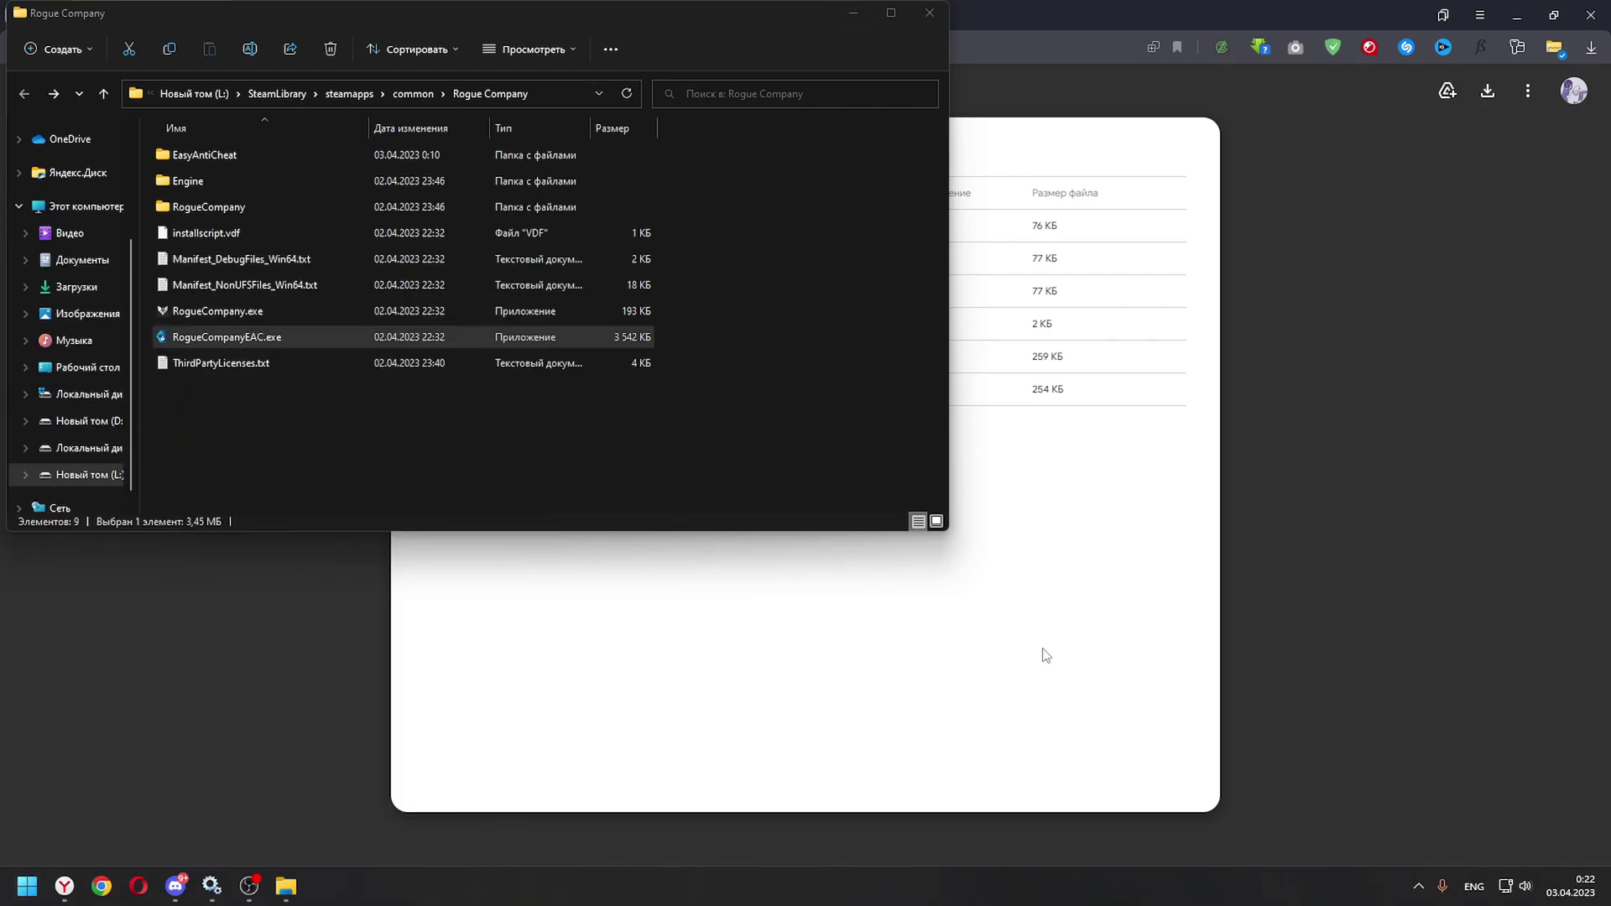
Relaunch Rogue Company from the library and dismiss the 'Failed to initialize the game launcher' error
{"action": "left_click", "coordinate": [1418, 886]}
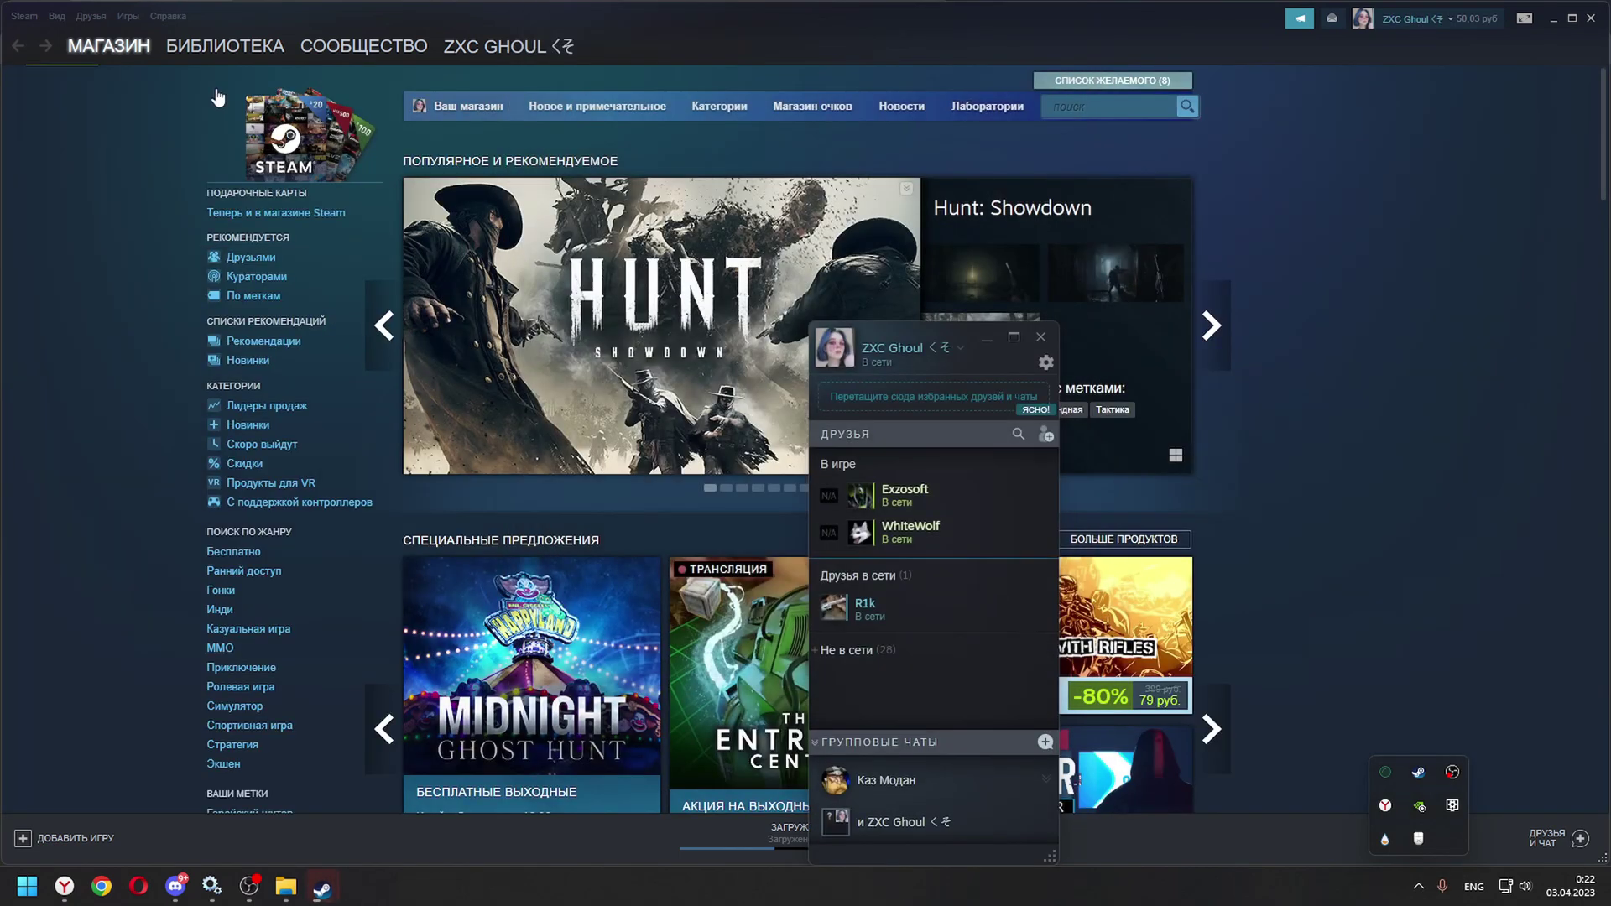
{"action": "left_click", "coordinate": [225, 46]}
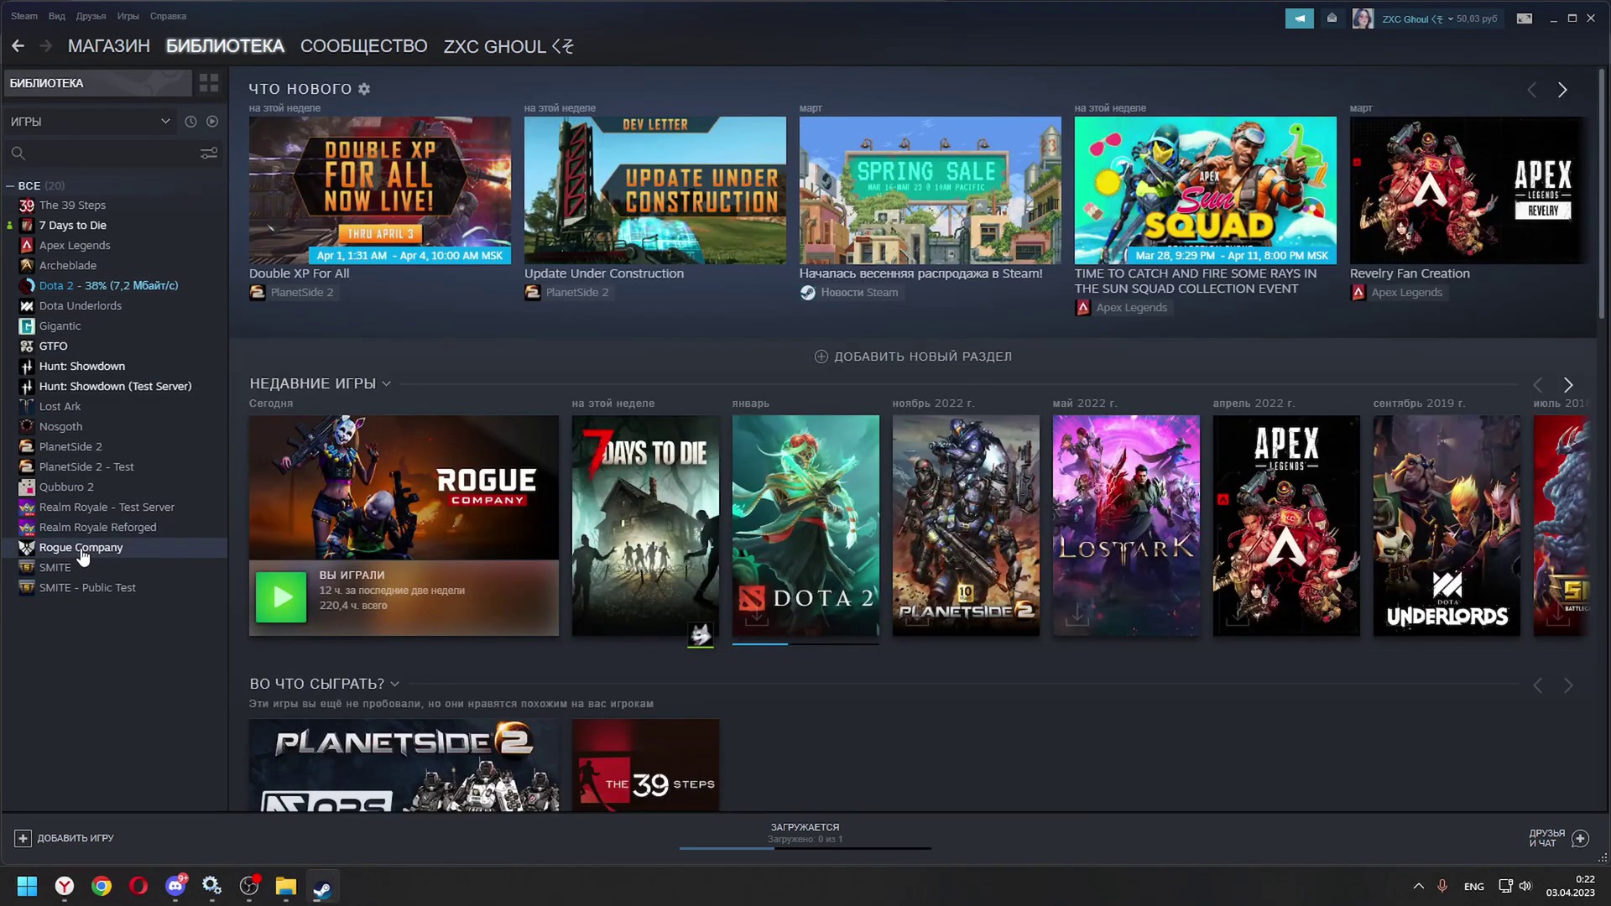
{"action": "left_click", "coordinate": [94, 550]}
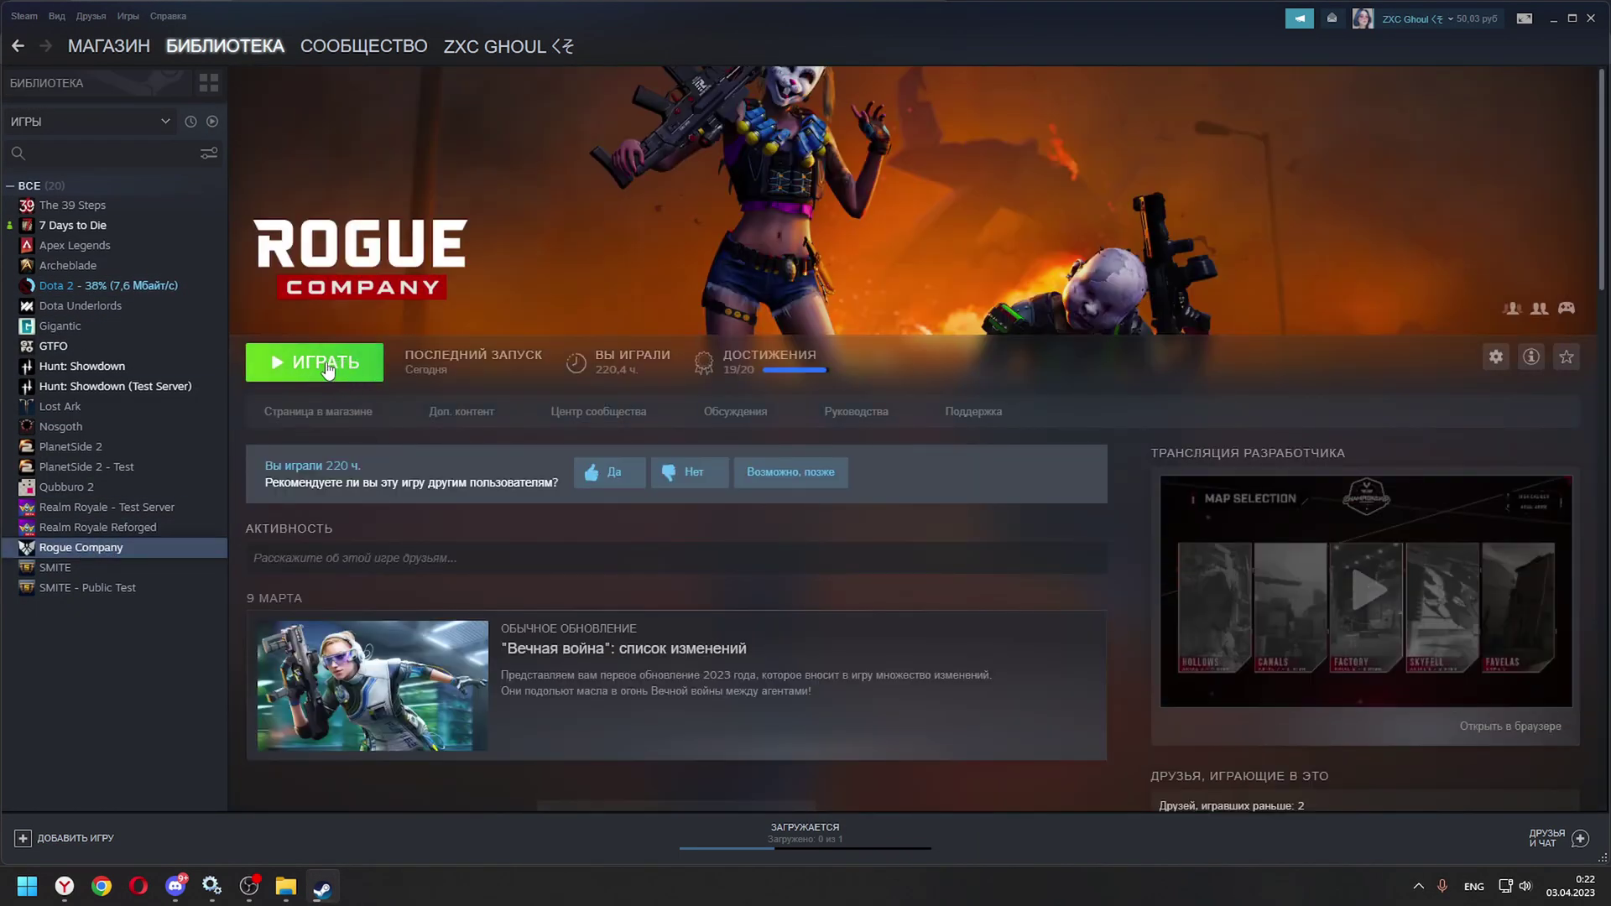
{"action": "left_click", "coordinate": [329, 366]}
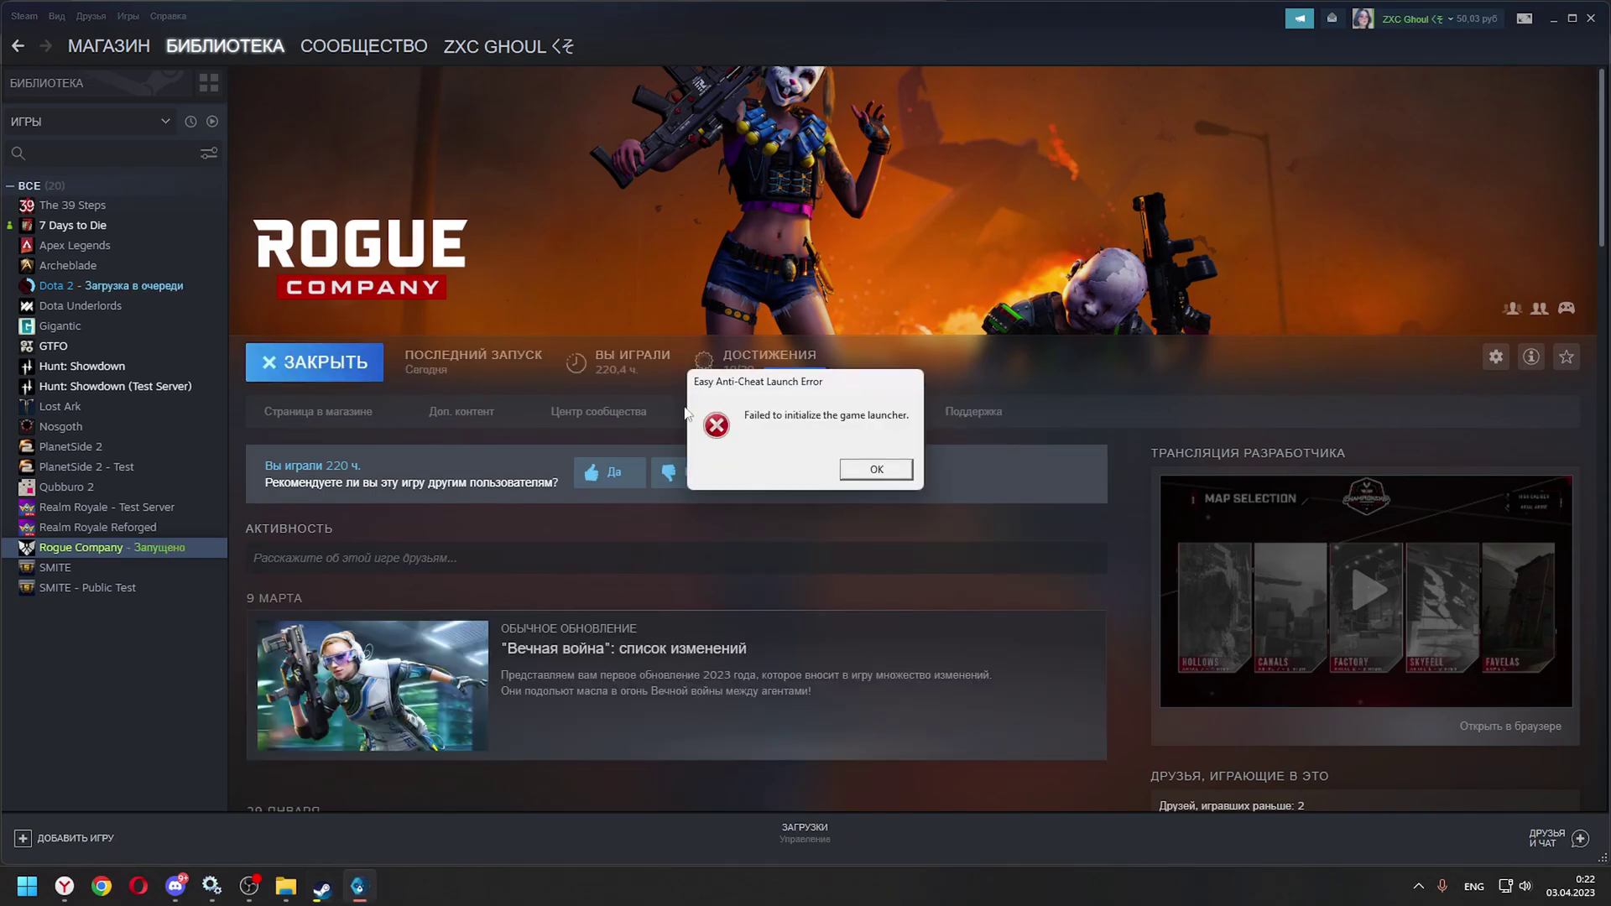
{"action": "left_click", "coordinate": [876, 469]}
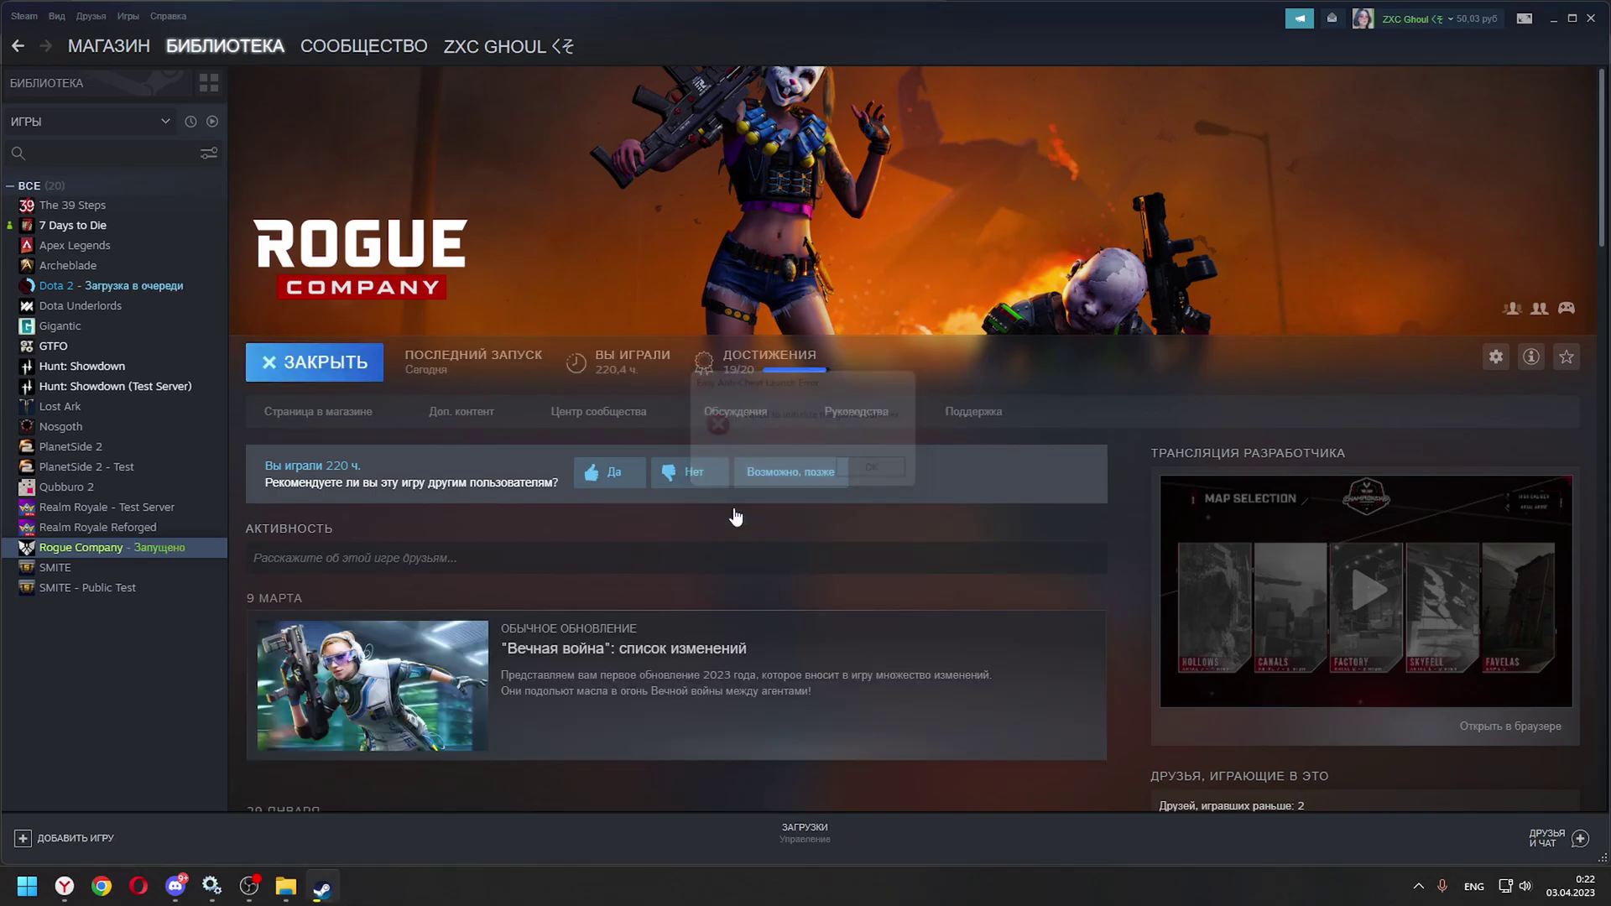
Browse to C:\Users\<profile>\AppData\Roaming\EasyAntiCheat in File Explorer
{"action": "left_click", "coordinate": [283, 889]}
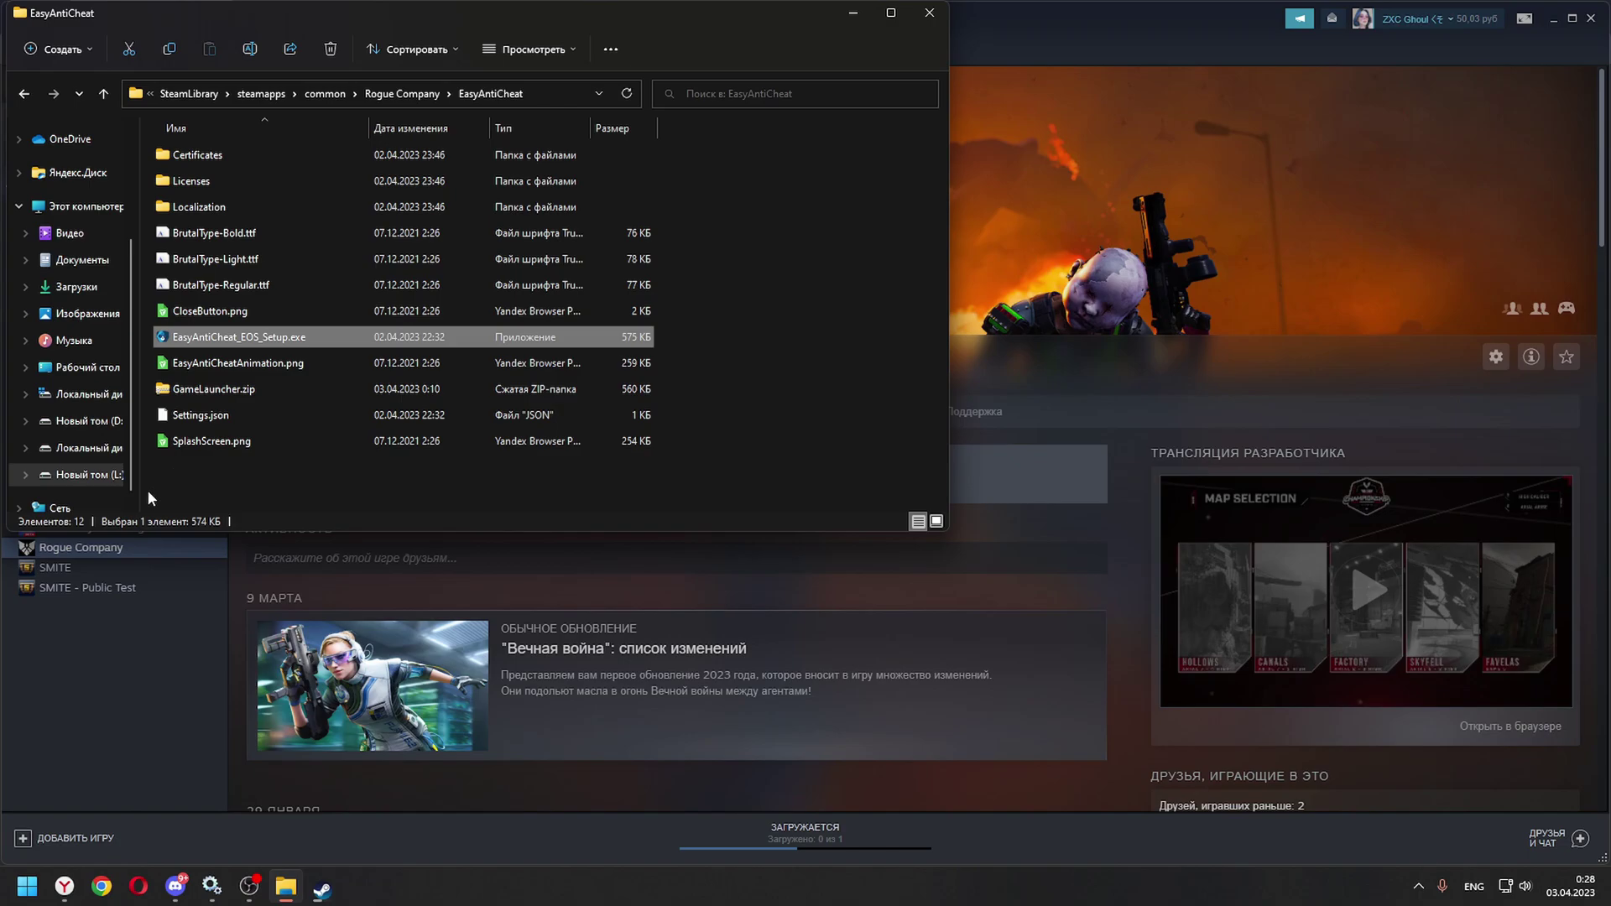
{"action": "mouse_move", "coordinate": [277, 895]}
{"action": "left_click", "coordinate": [101, 395]}
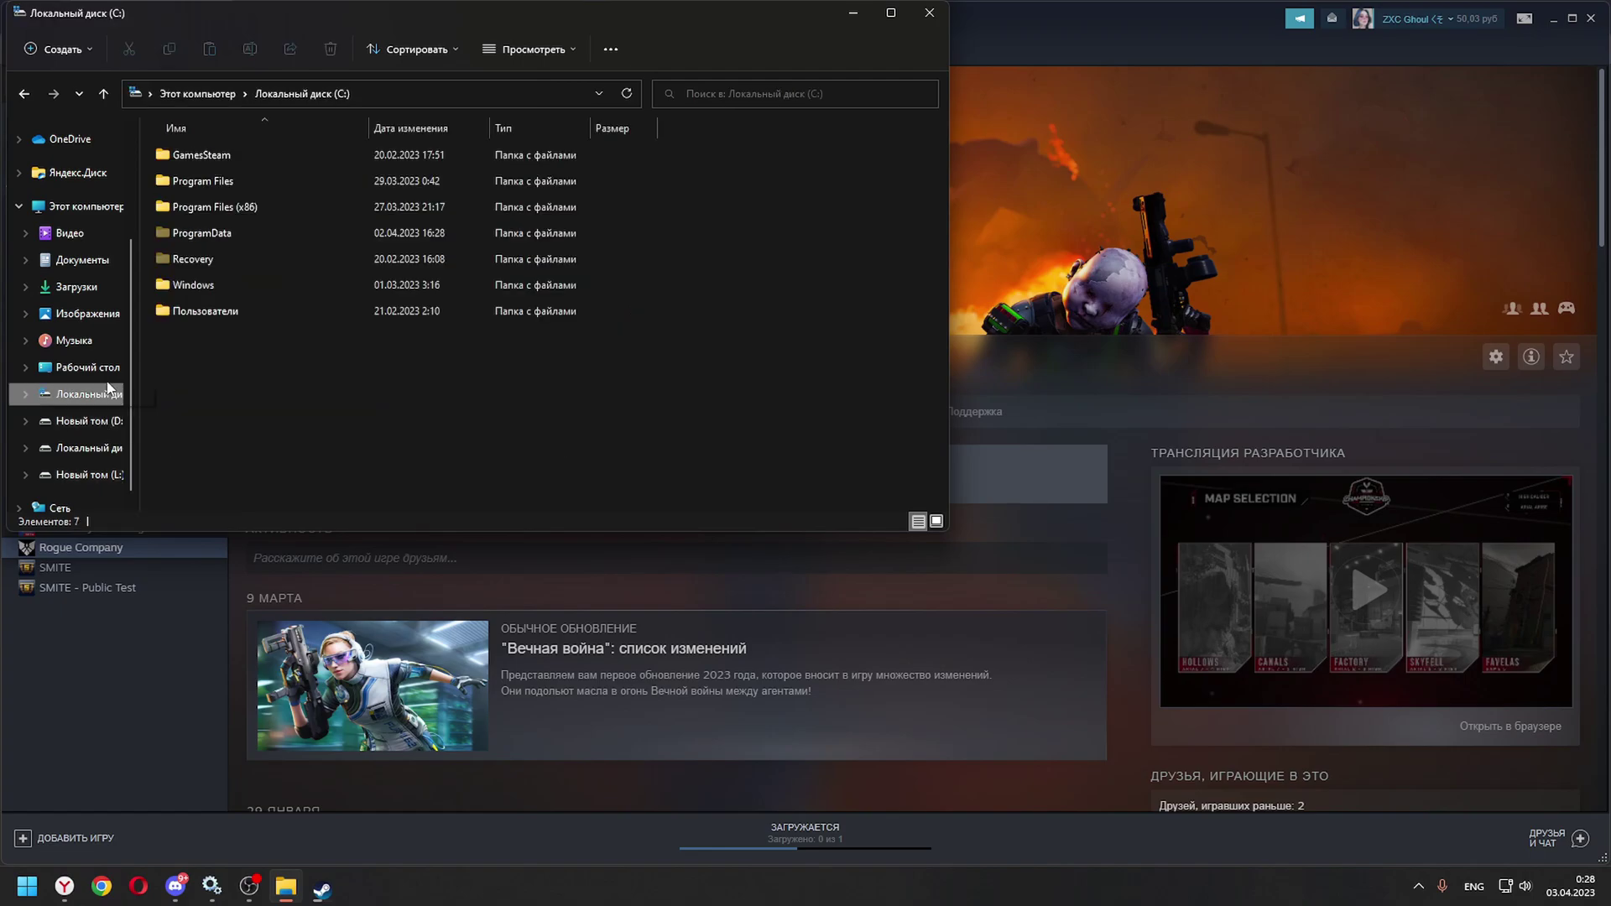
{"action": "double_click", "coordinate": [183, 308]}
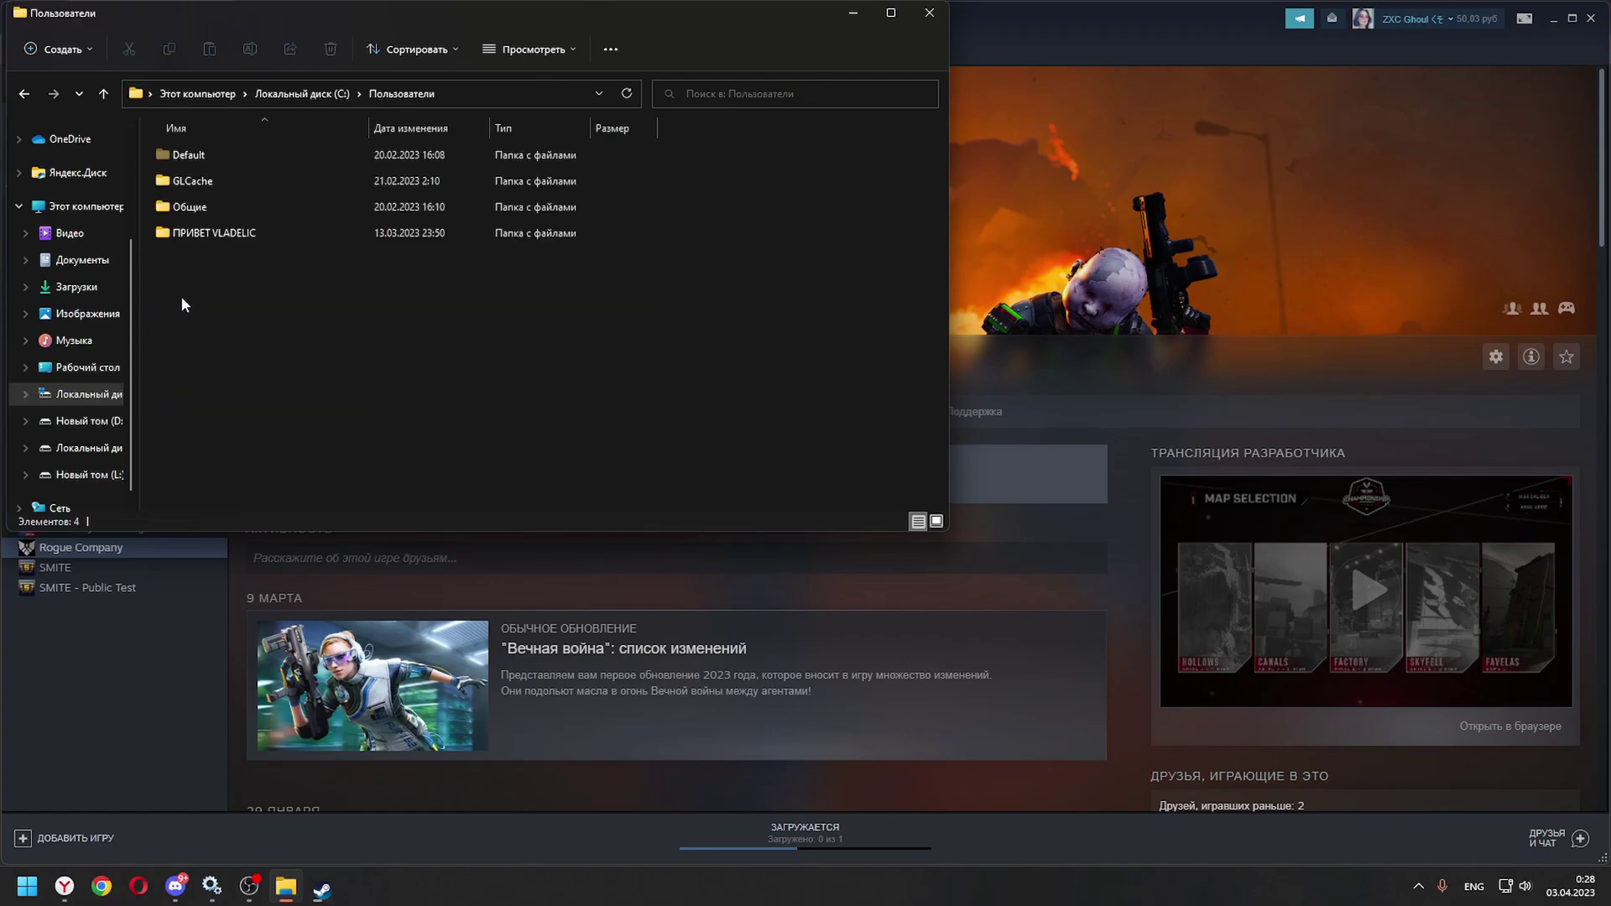
{"action": "double_click", "coordinate": [196, 239]}
{"action": "double_click", "coordinate": [187, 181]}
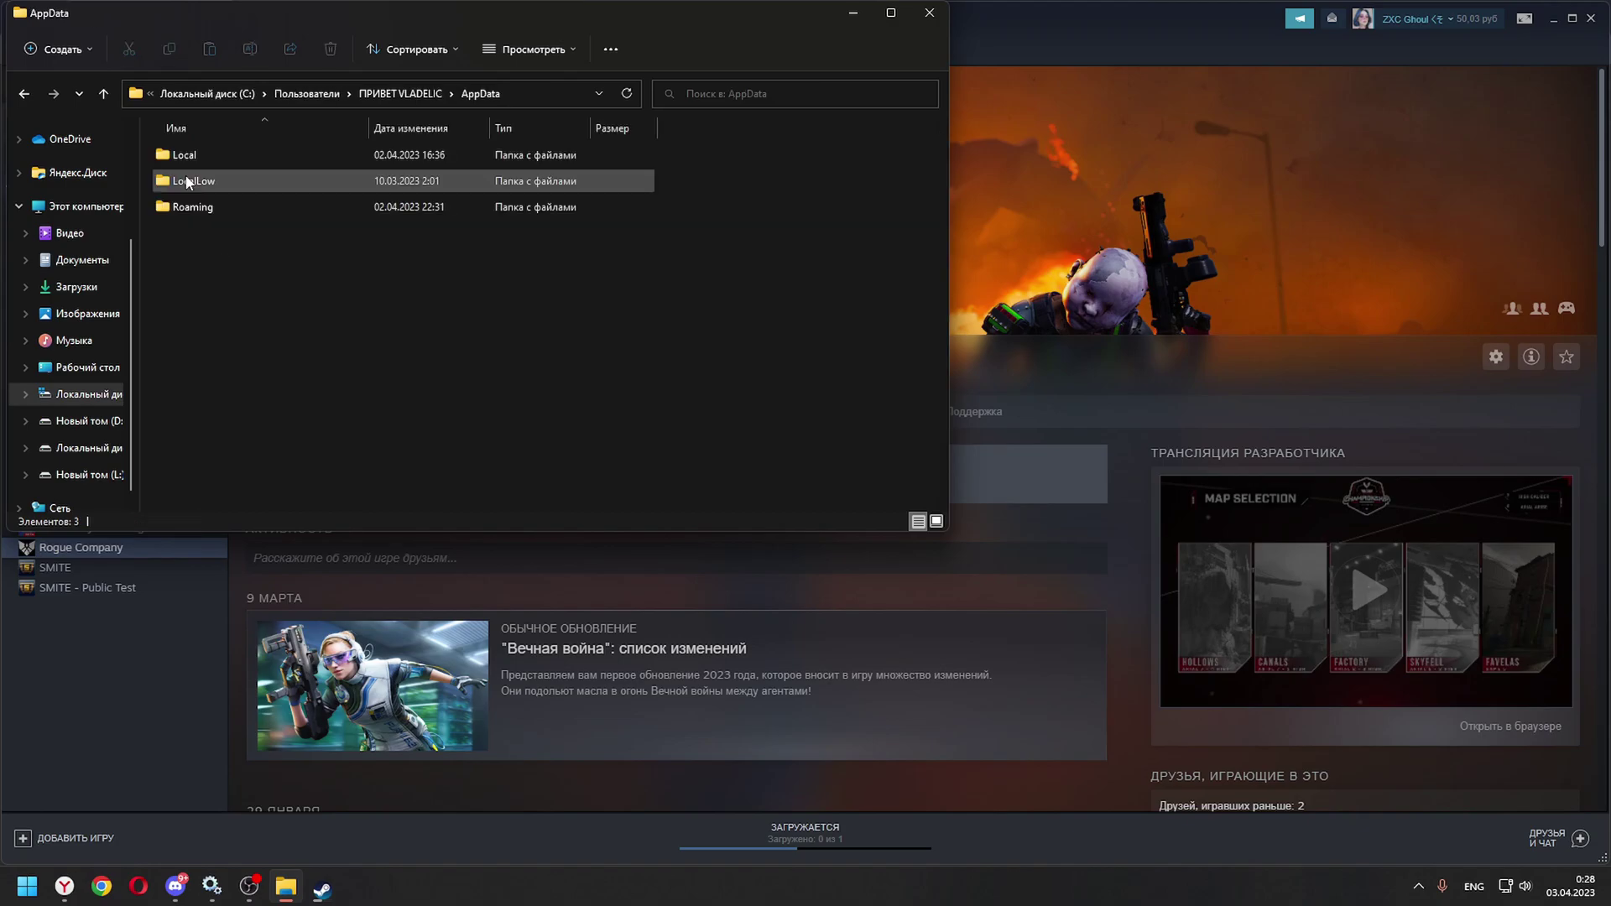
{"action": "double_click", "coordinate": [195, 206]}
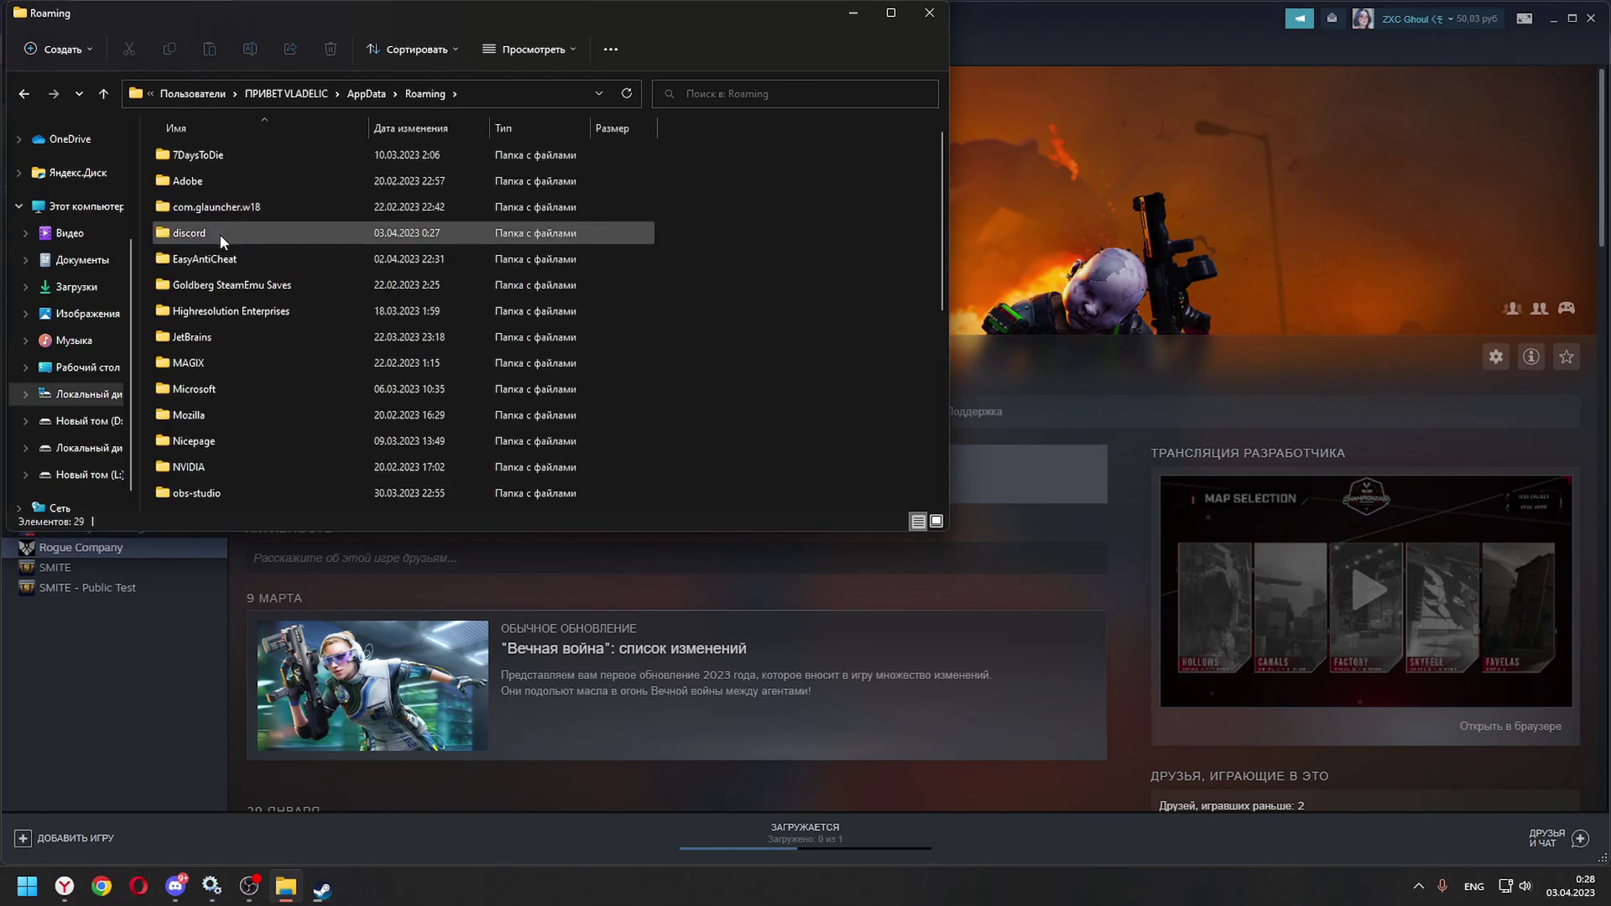
{"action": "double_click", "coordinate": [209, 257]}
Open service.log in Notepad, select the install hash, then minimize Notepad and Explorer
{"action": "double_click", "coordinate": [194, 209]}
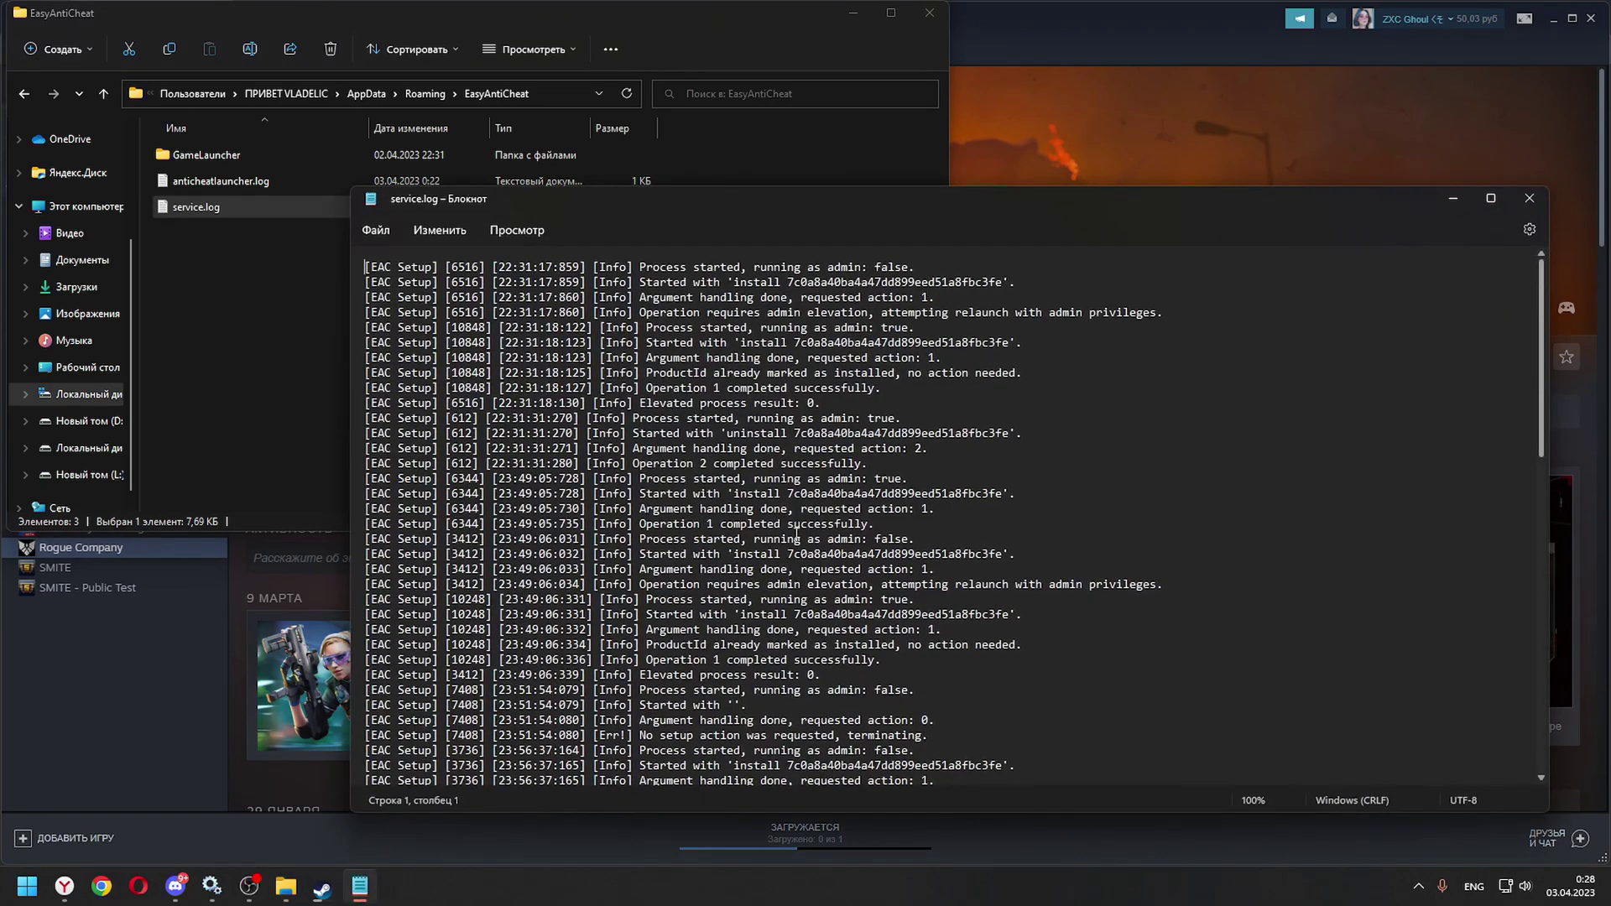
{"action": "left_click_drag", "start_coordinate": [643, 494], "coordinate": [1032, 499]}
{"action": "left_click", "coordinate": [867, 502]}
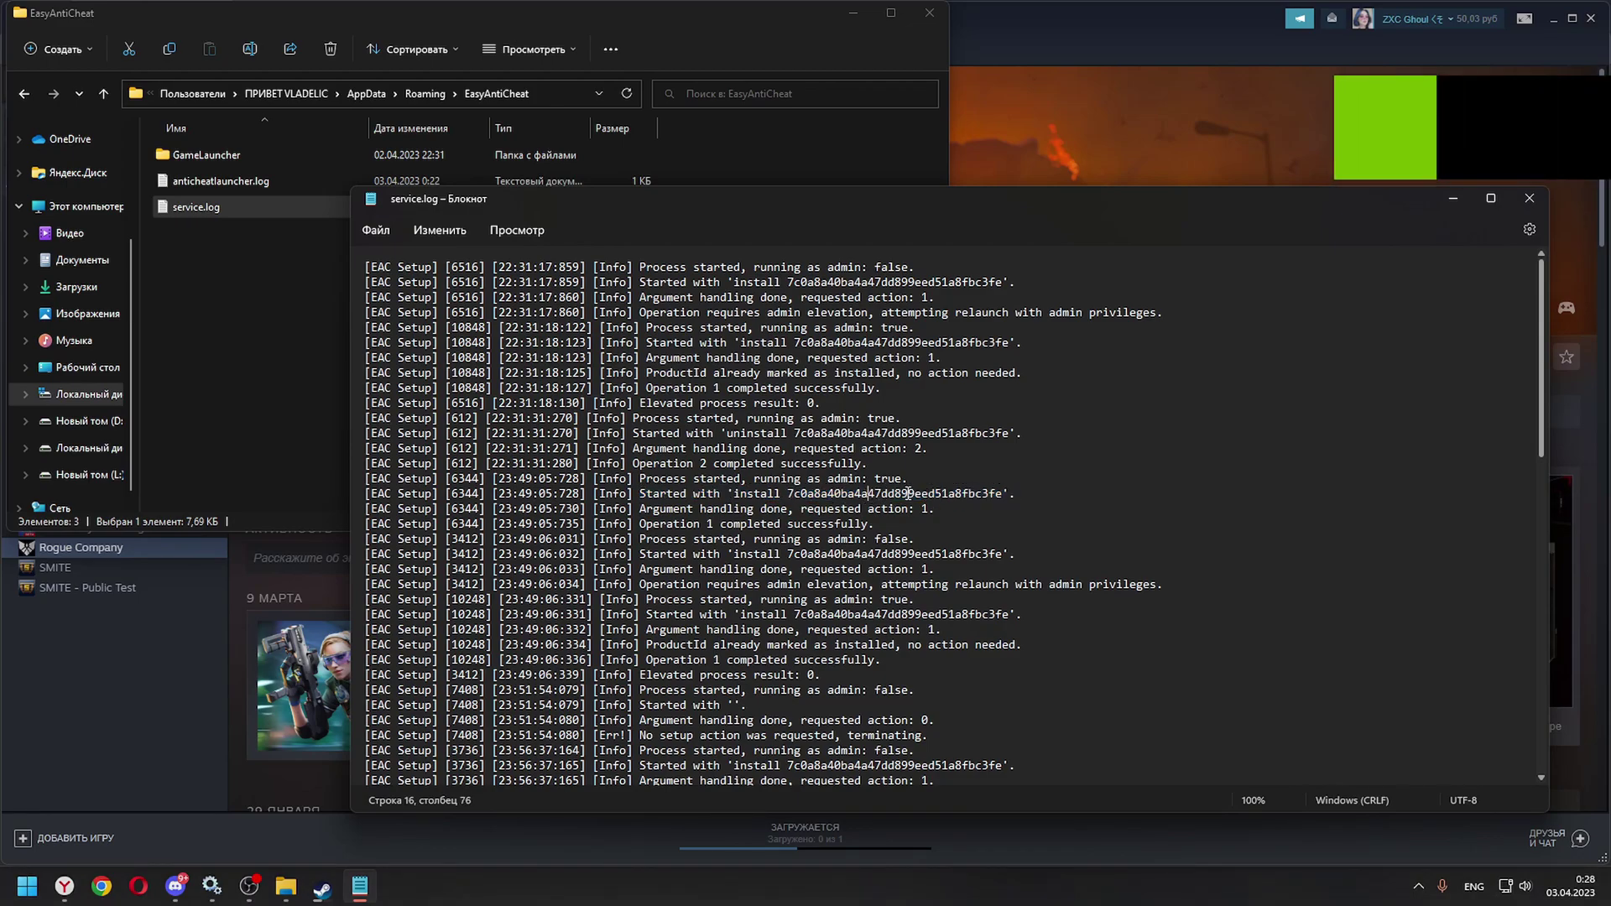
{"action": "left_click_drag", "start_coordinate": [834, 495], "coordinate": [964, 495]}
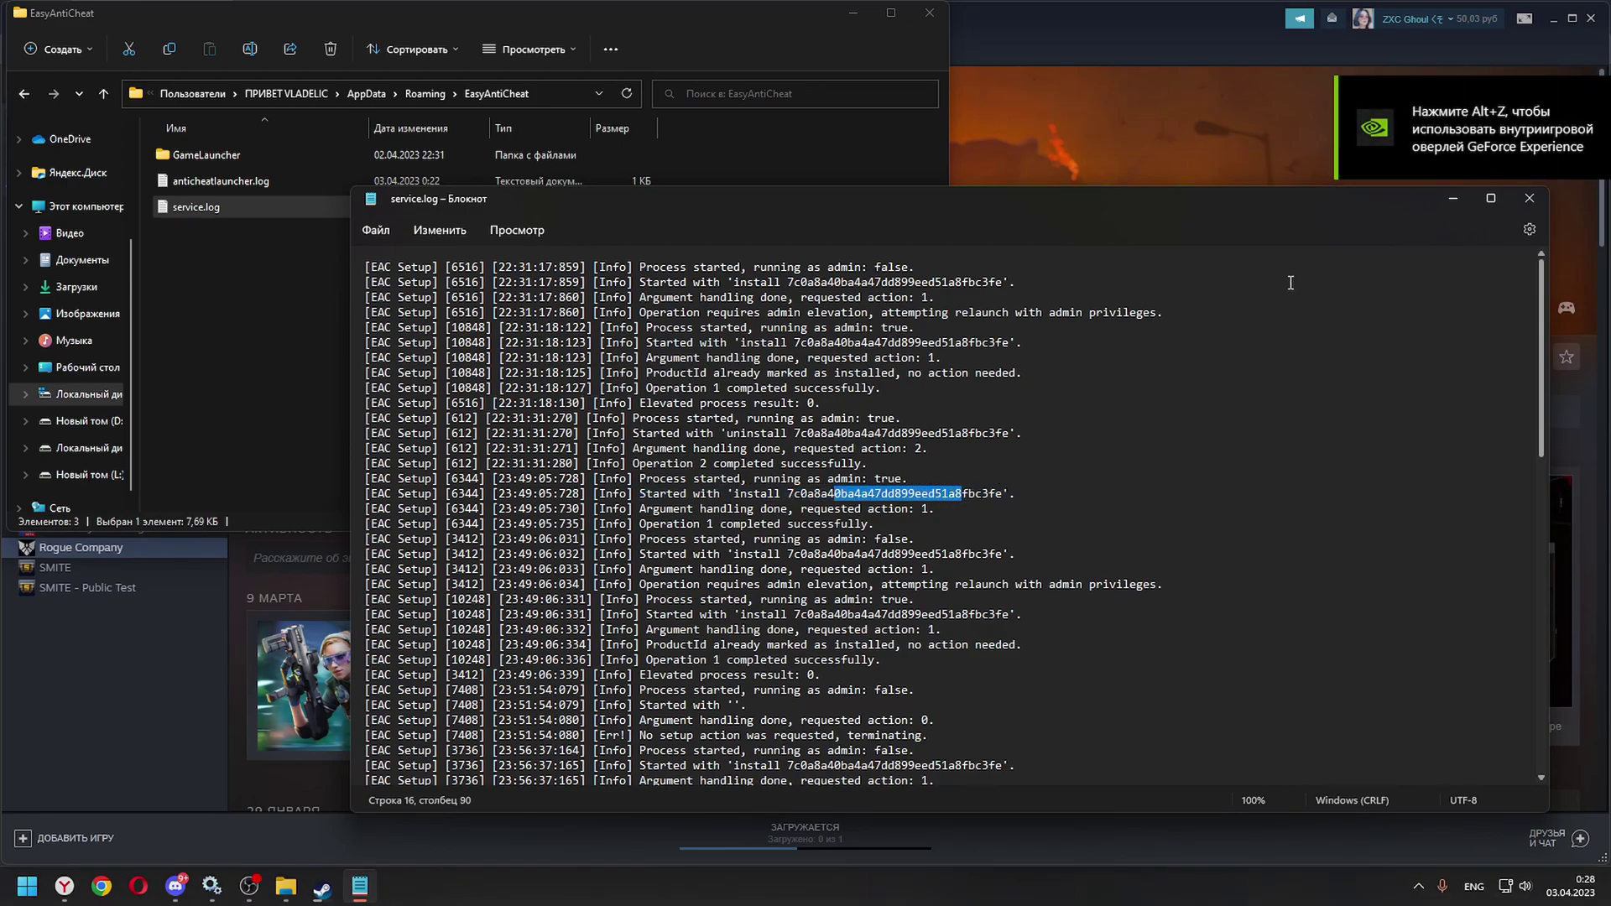
{"action": "left_click", "coordinate": [1451, 199]}
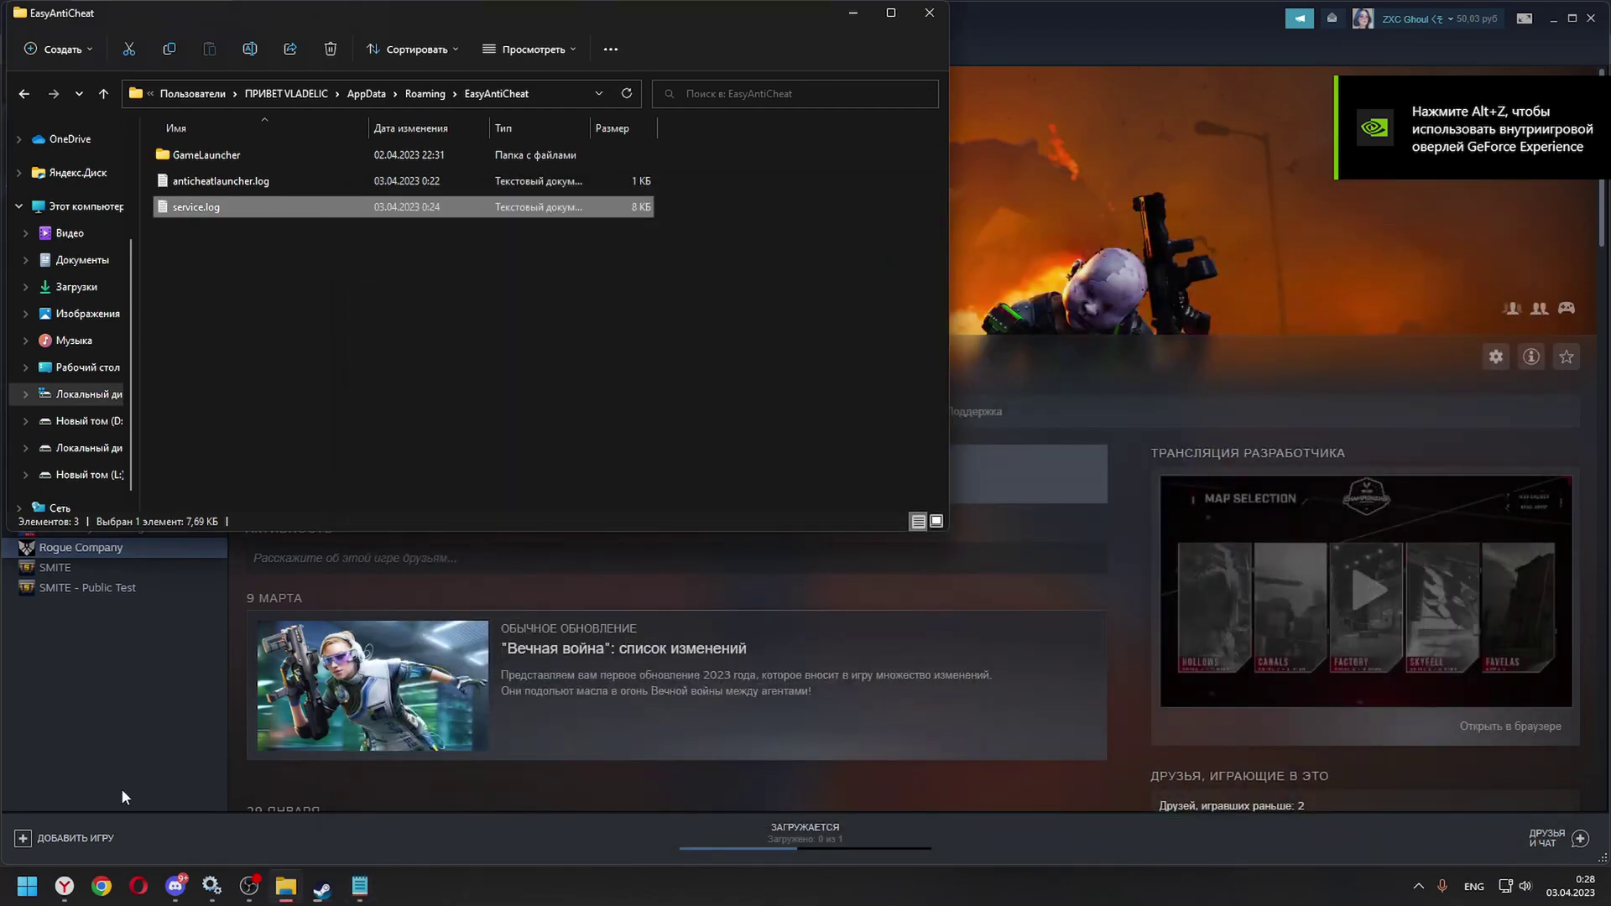
{"action": "left_click", "coordinate": [289, 885]}
Open Rogue Company's installed files from the Steam library via Manage > Browse local files
{"action": "left_click", "coordinate": [293, 891]}
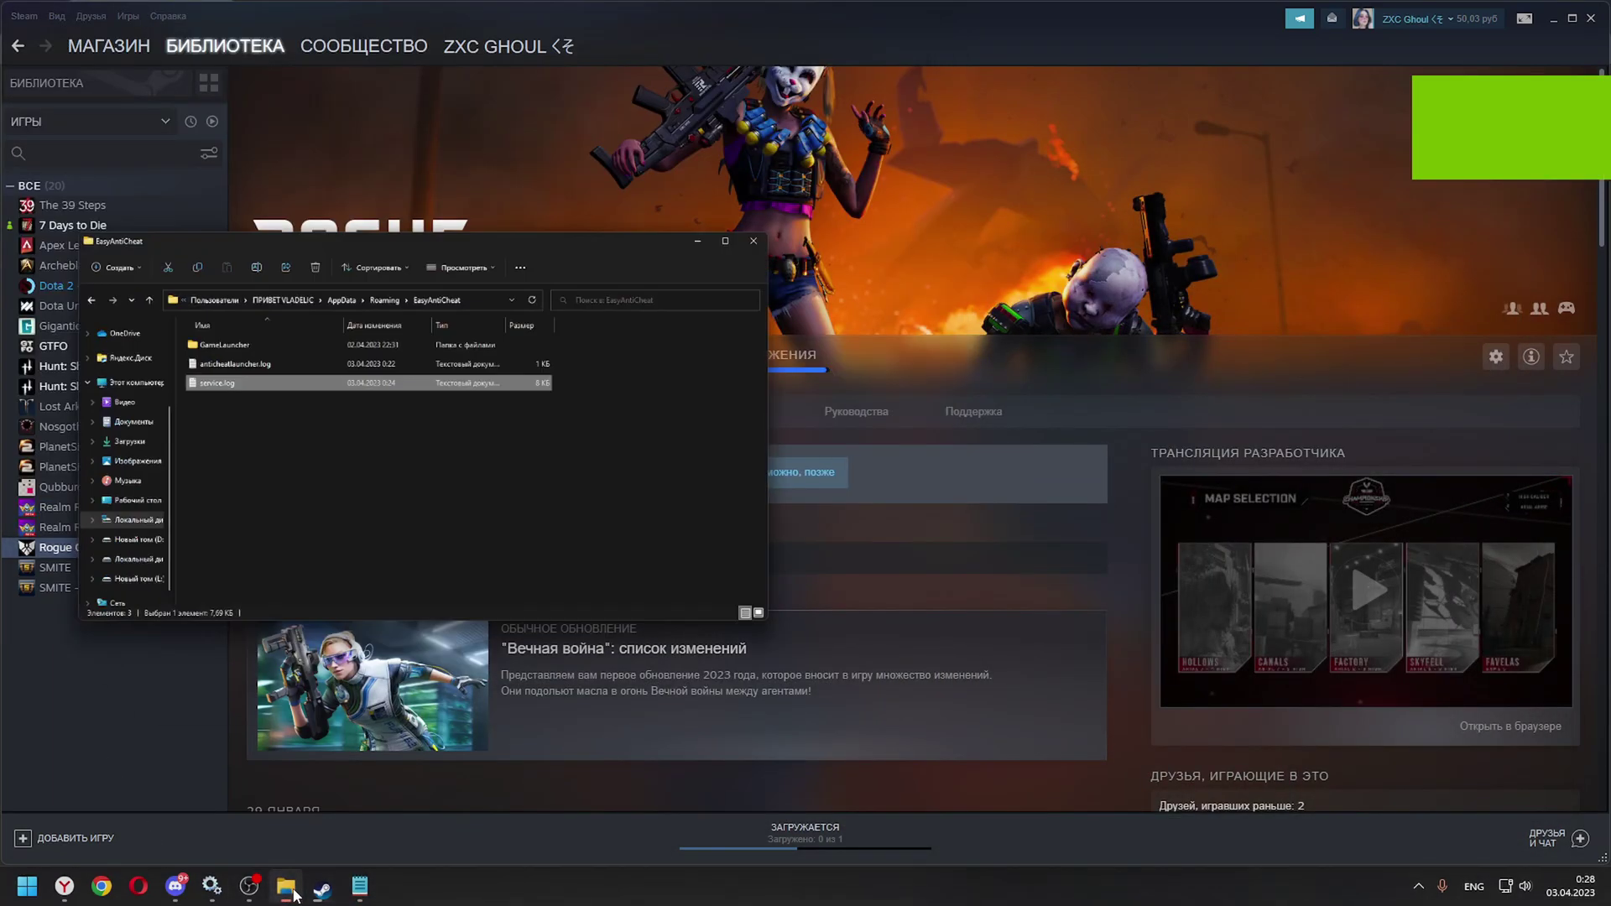
{"action": "left_click", "coordinate": [292, 891]}
{"action": "right_click", "coordinate": [87, 552]}
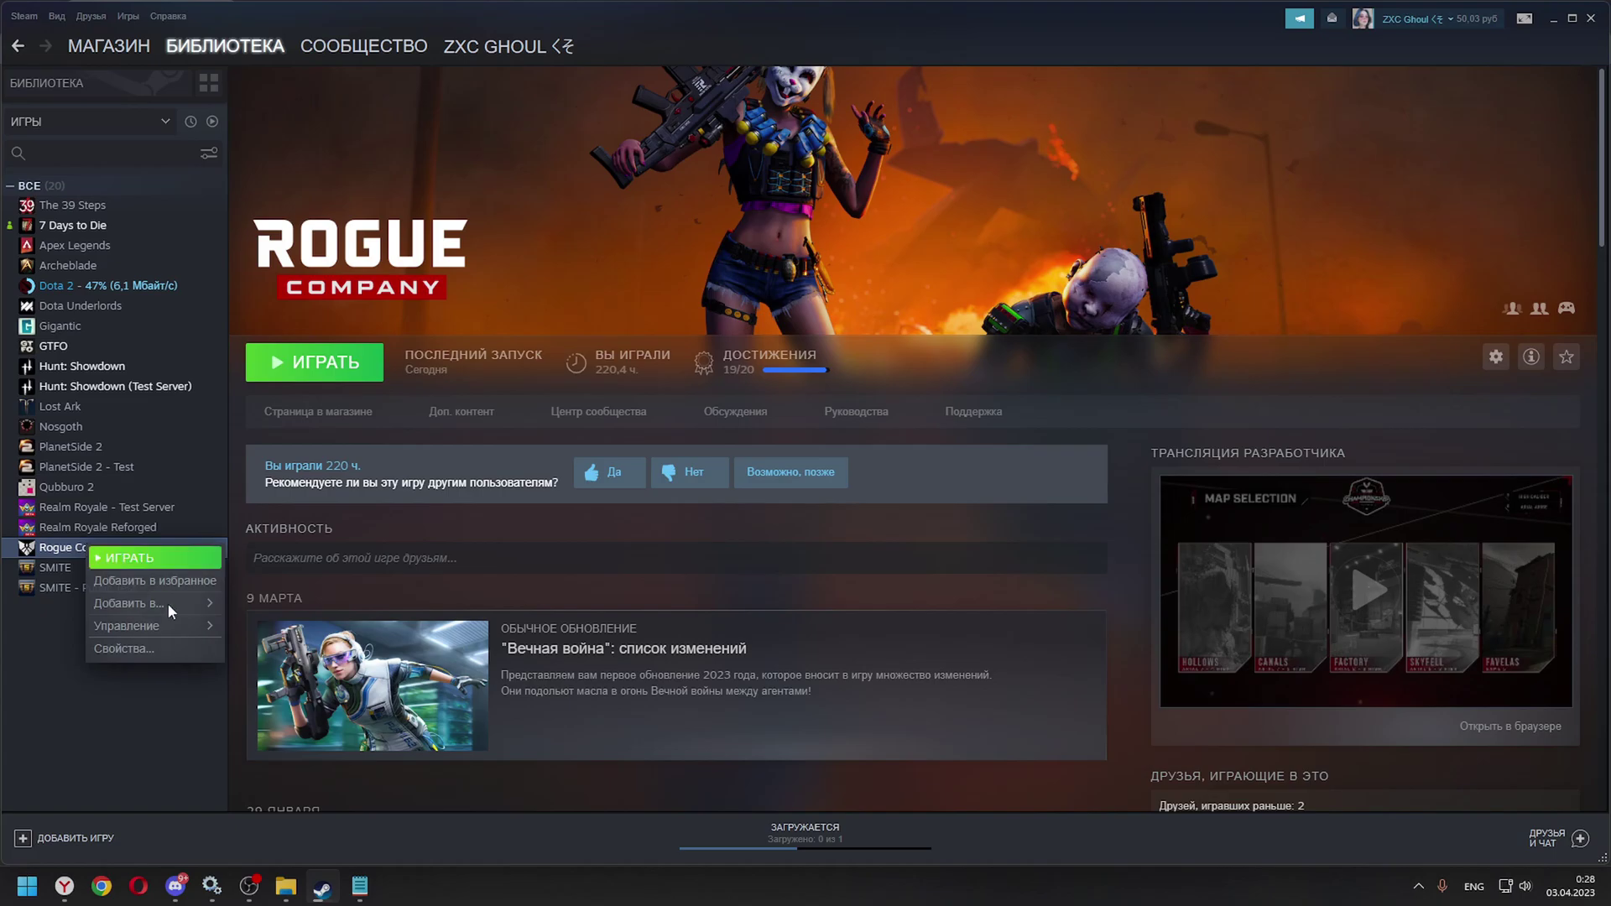
{"action": "mouse_move", "coordinate": [151, 626]}
{"action": "left_click", "coordinate": [319, 652]}
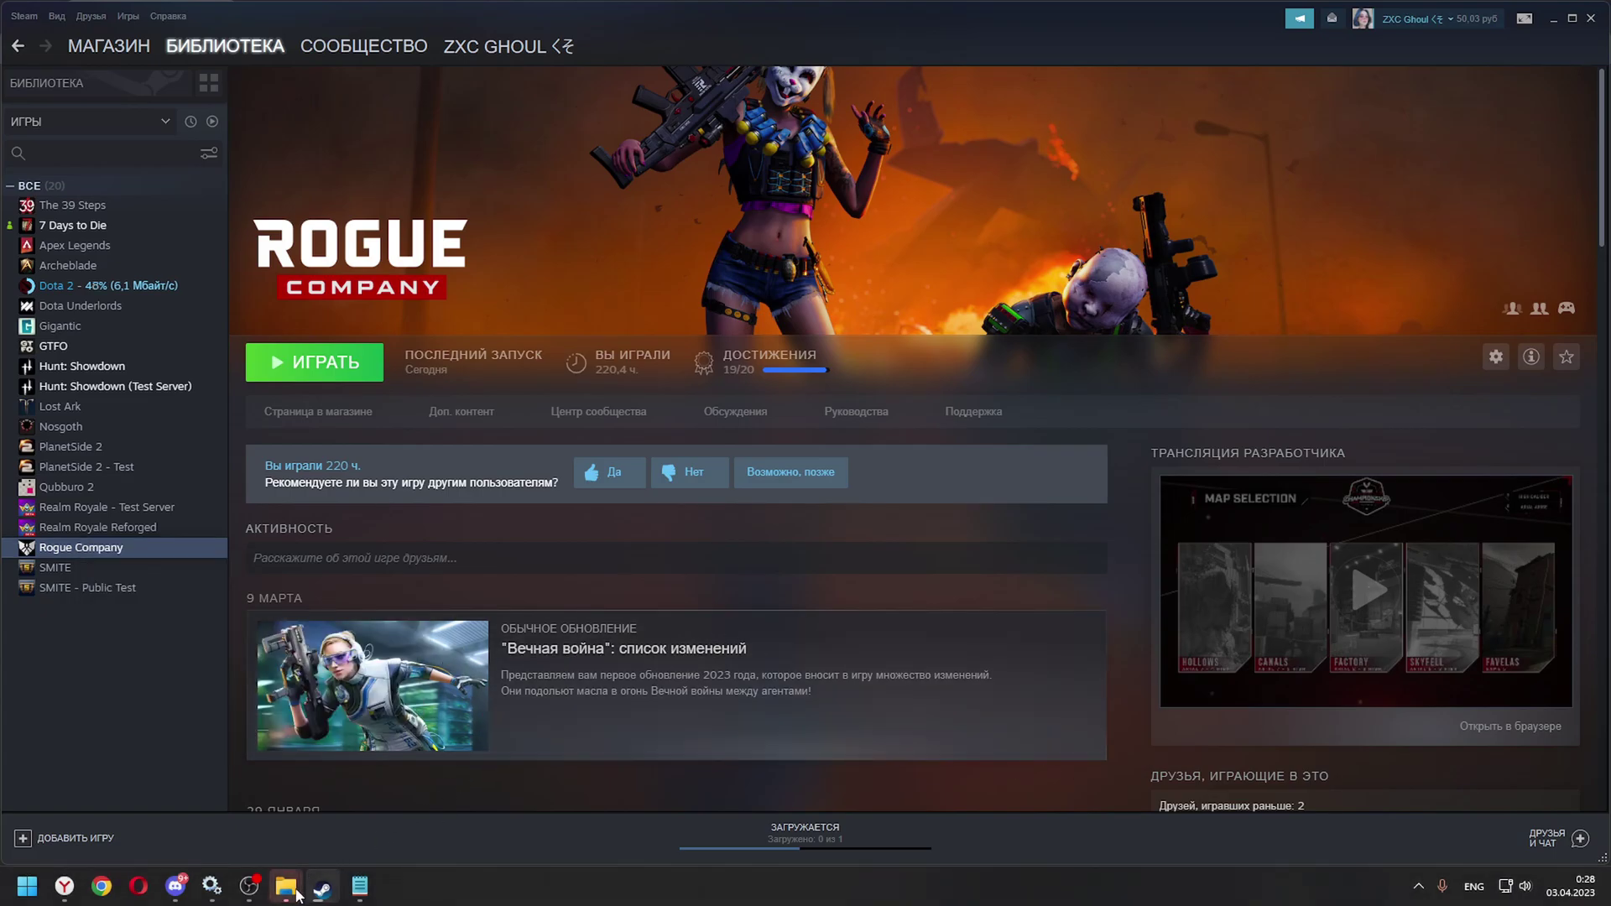
{"action": "mouse_move", "coordinate": [297, 896]}
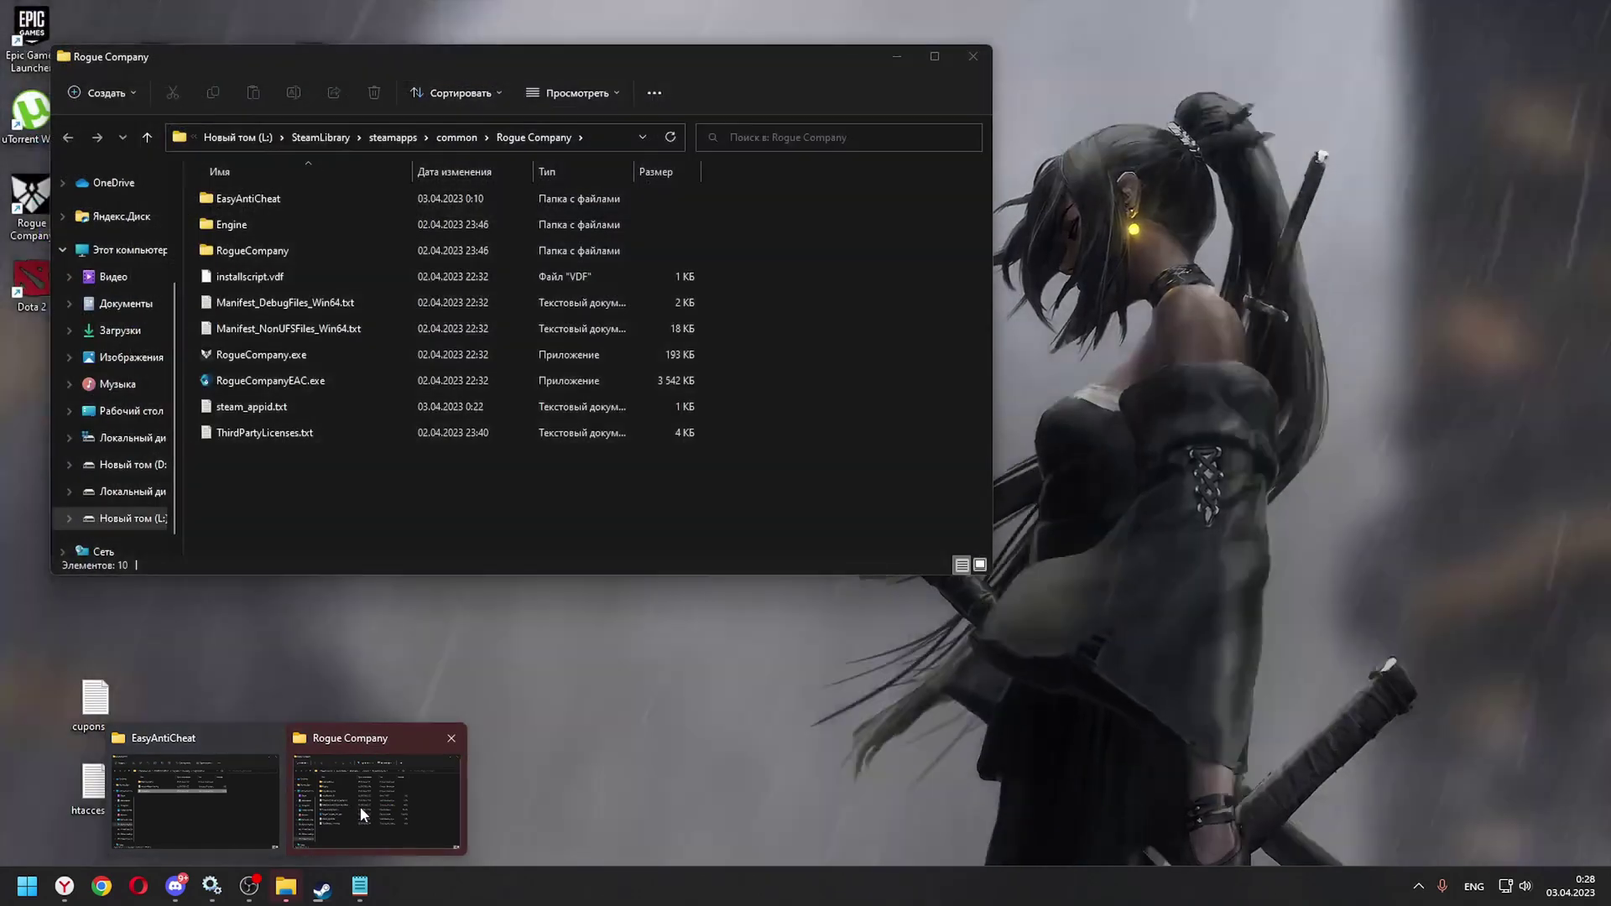
{"action": "left_click", "coordinate": [360, 807]}
Create a new text document with the default name in the game's EasyAntiCheat folder
{"action": "double_click", "coordinate": [252, 201]}
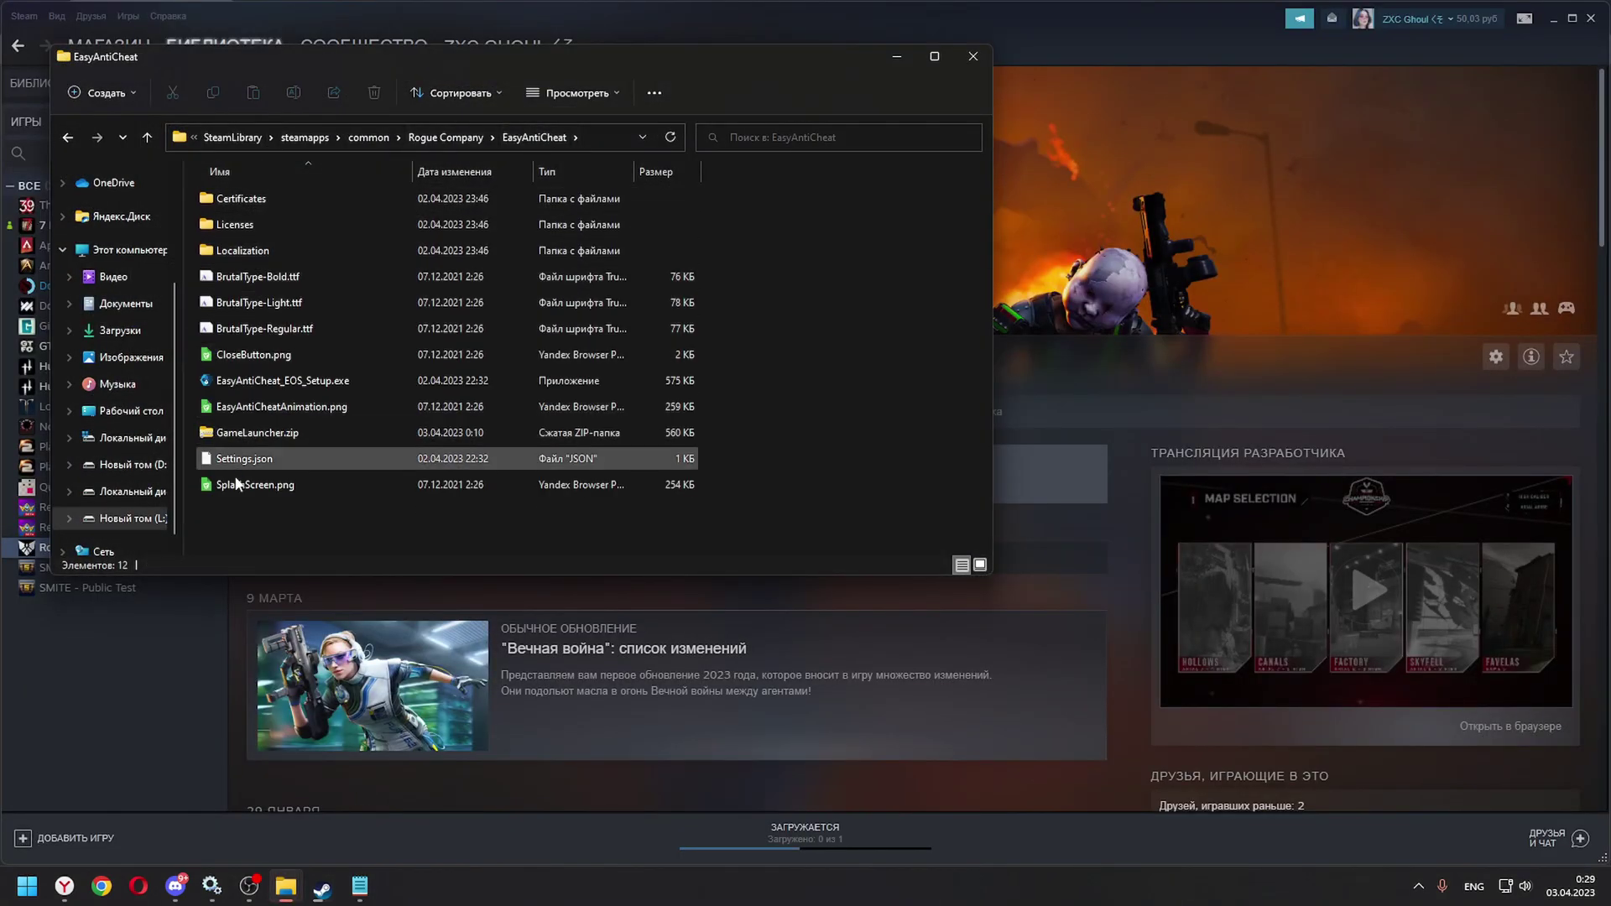
{"action": "right_click", "coordinate": [229, 515]}
{"action": "mouse_move", "coordinate": [389, 782]}
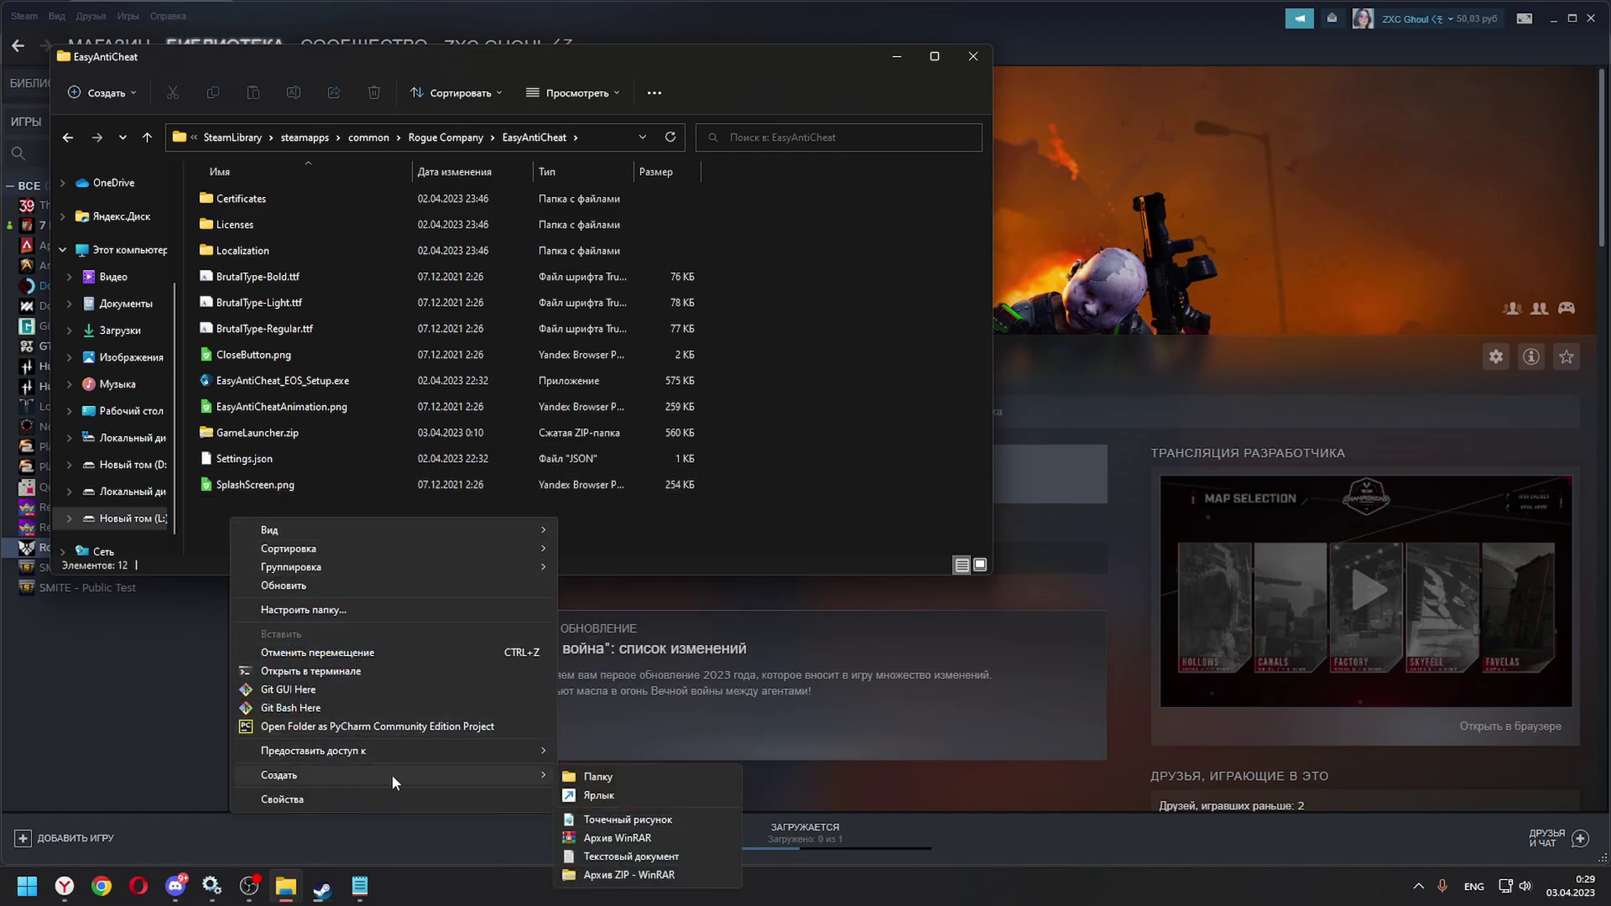
{"action": "left_click", "coordinate": [601, 856]}
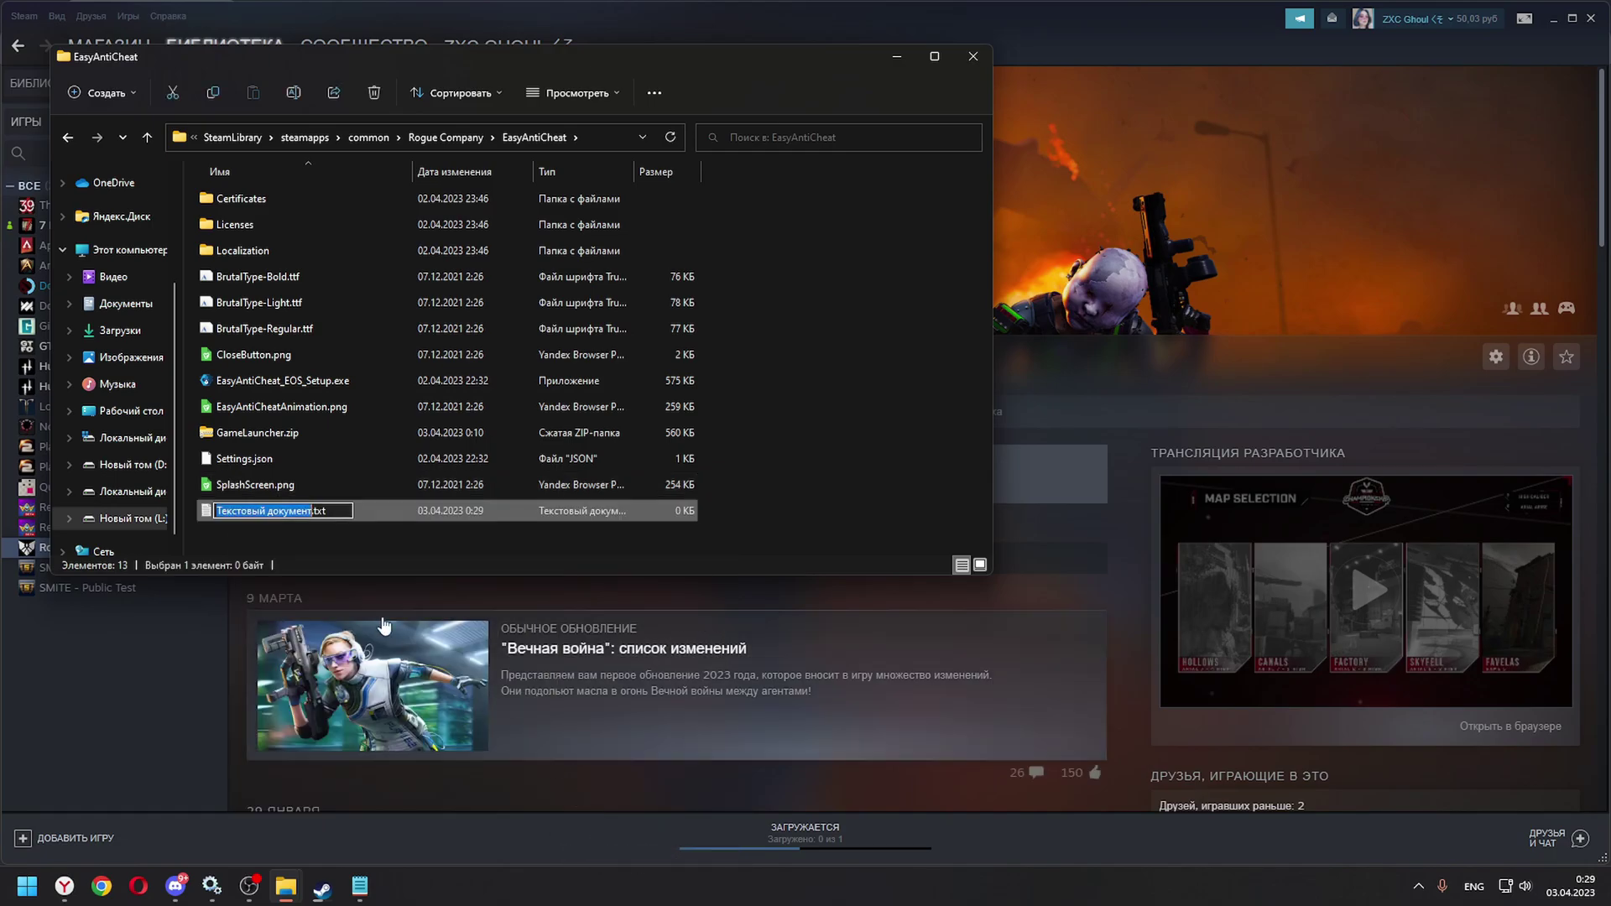
{"action": "key", "text": "Return"}
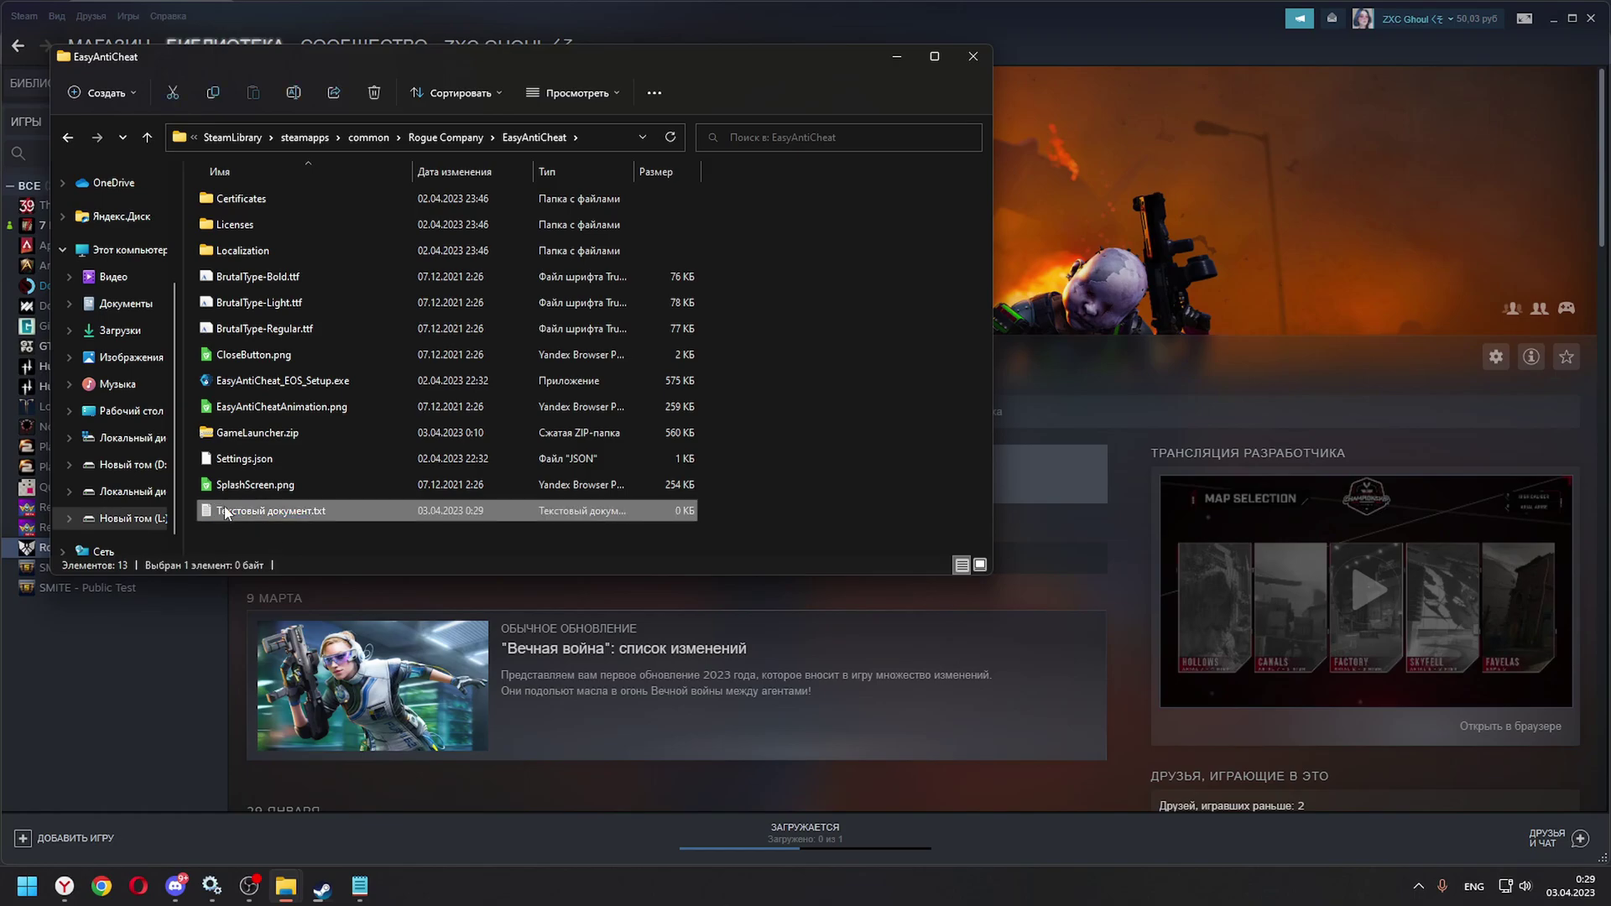
Write 'EasyAntiCheat_EOS_Setup.exe install 7c0a8a40ba4a47dd899eed51a8fbc3fe' into the document and save it
{"action": "double_click", "coordinate": [207, 512]}
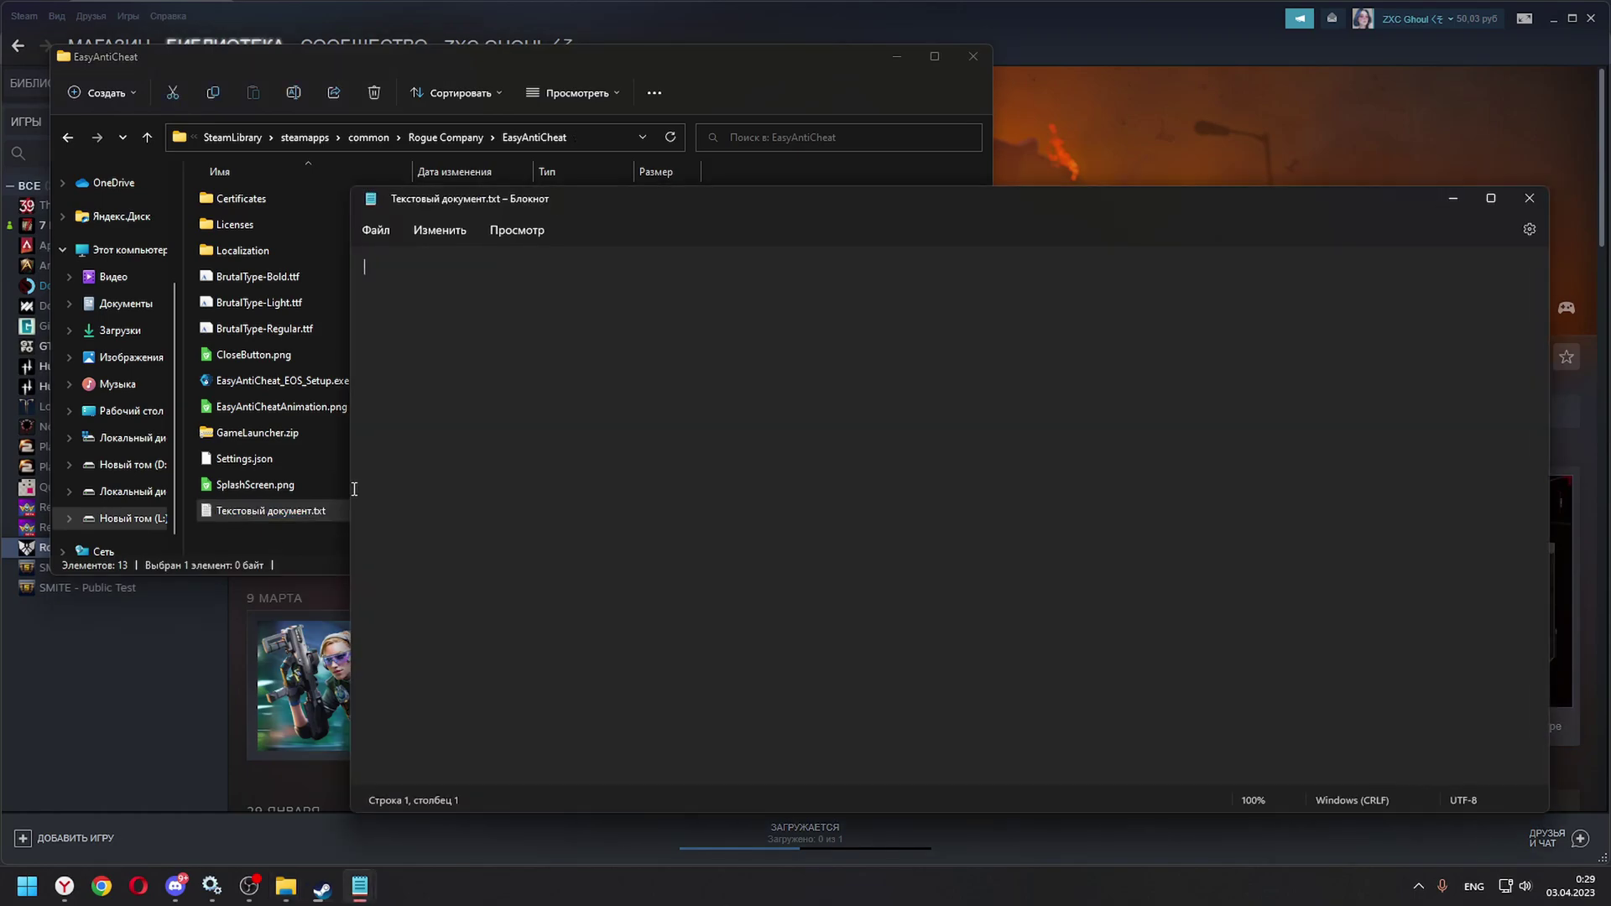
{"action": "type", "text": "EasyAntiCheat_EOS_Setup.exe install"}
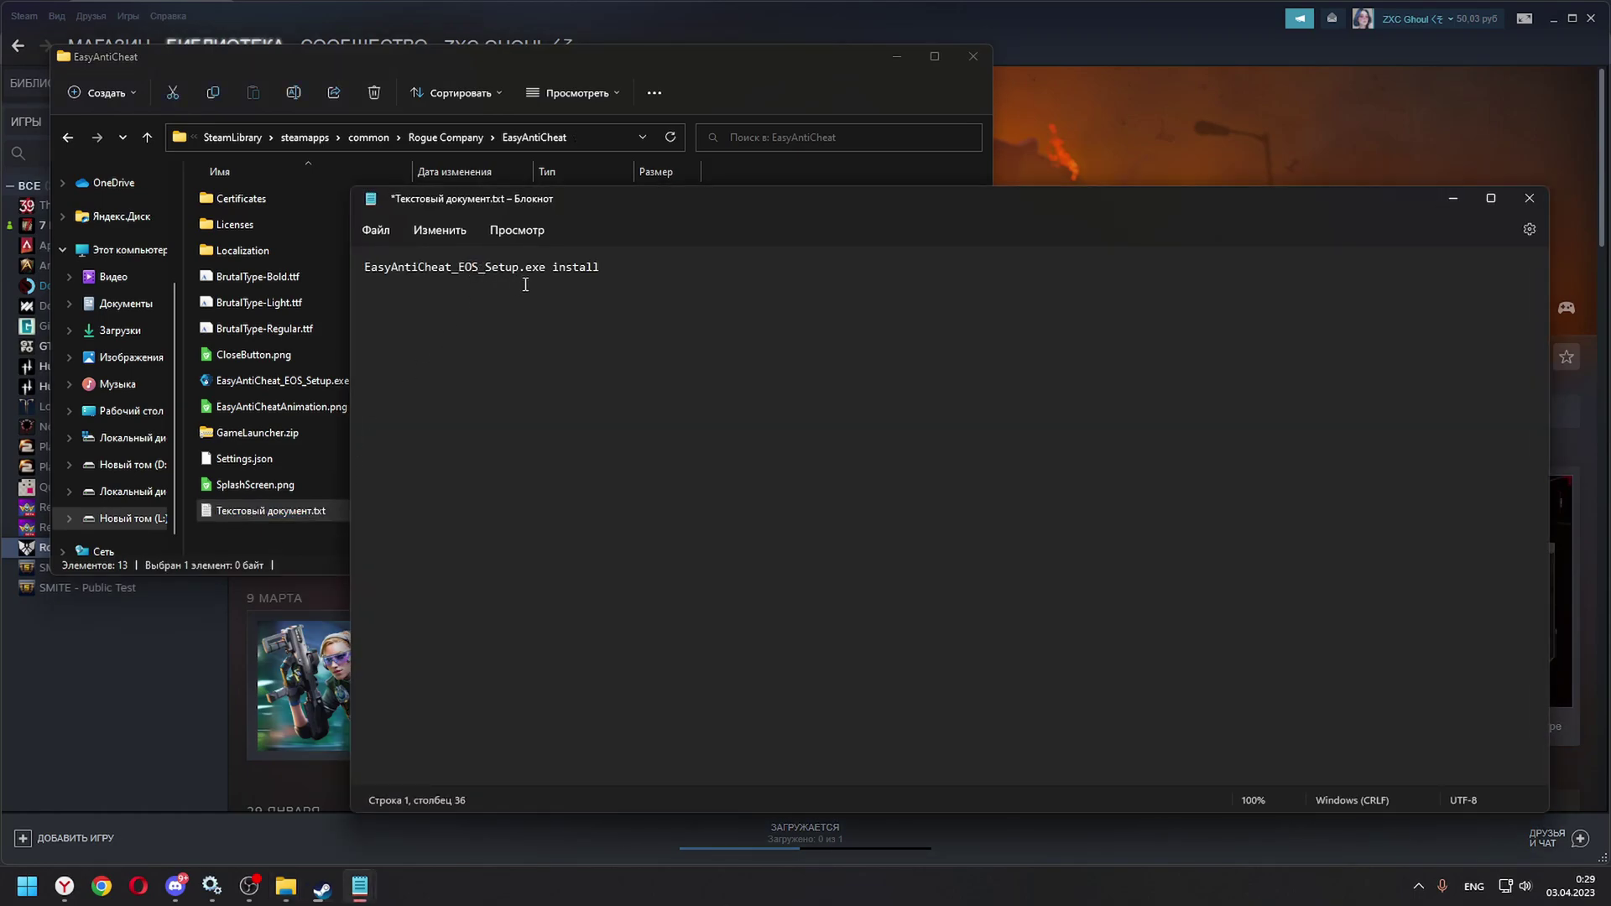
{"action": "key", "text": "alt+Tab"}
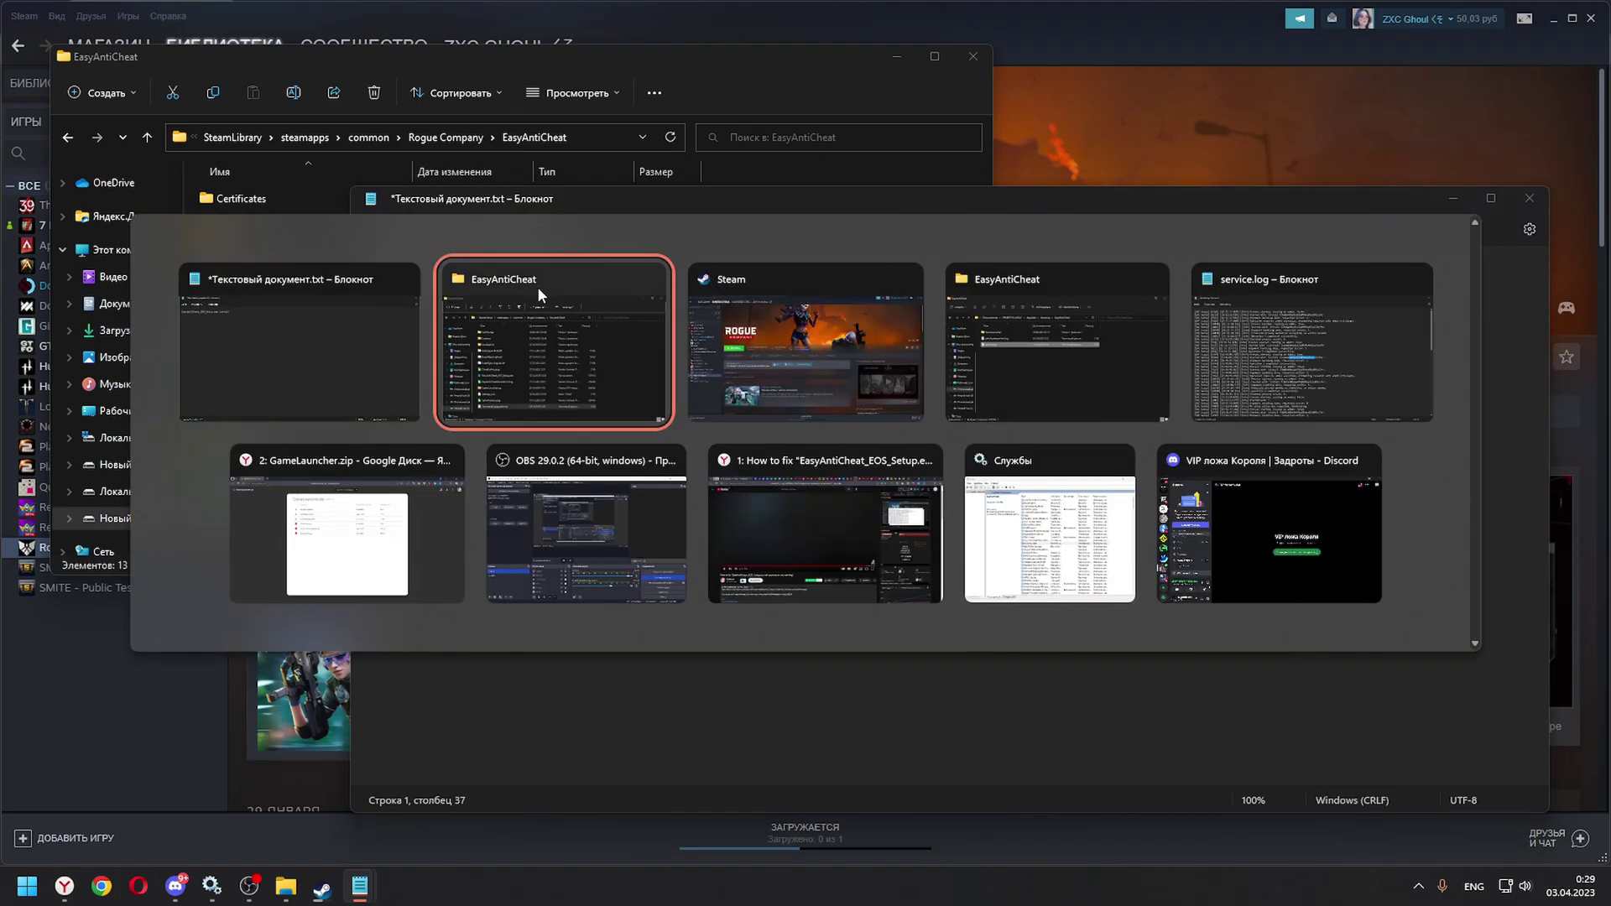
{"action": "key", "text": "alt+Tab"}
{"action": "key", "text": "alt+Tab"}
{"action": "key", "text": "alt+Tab"}
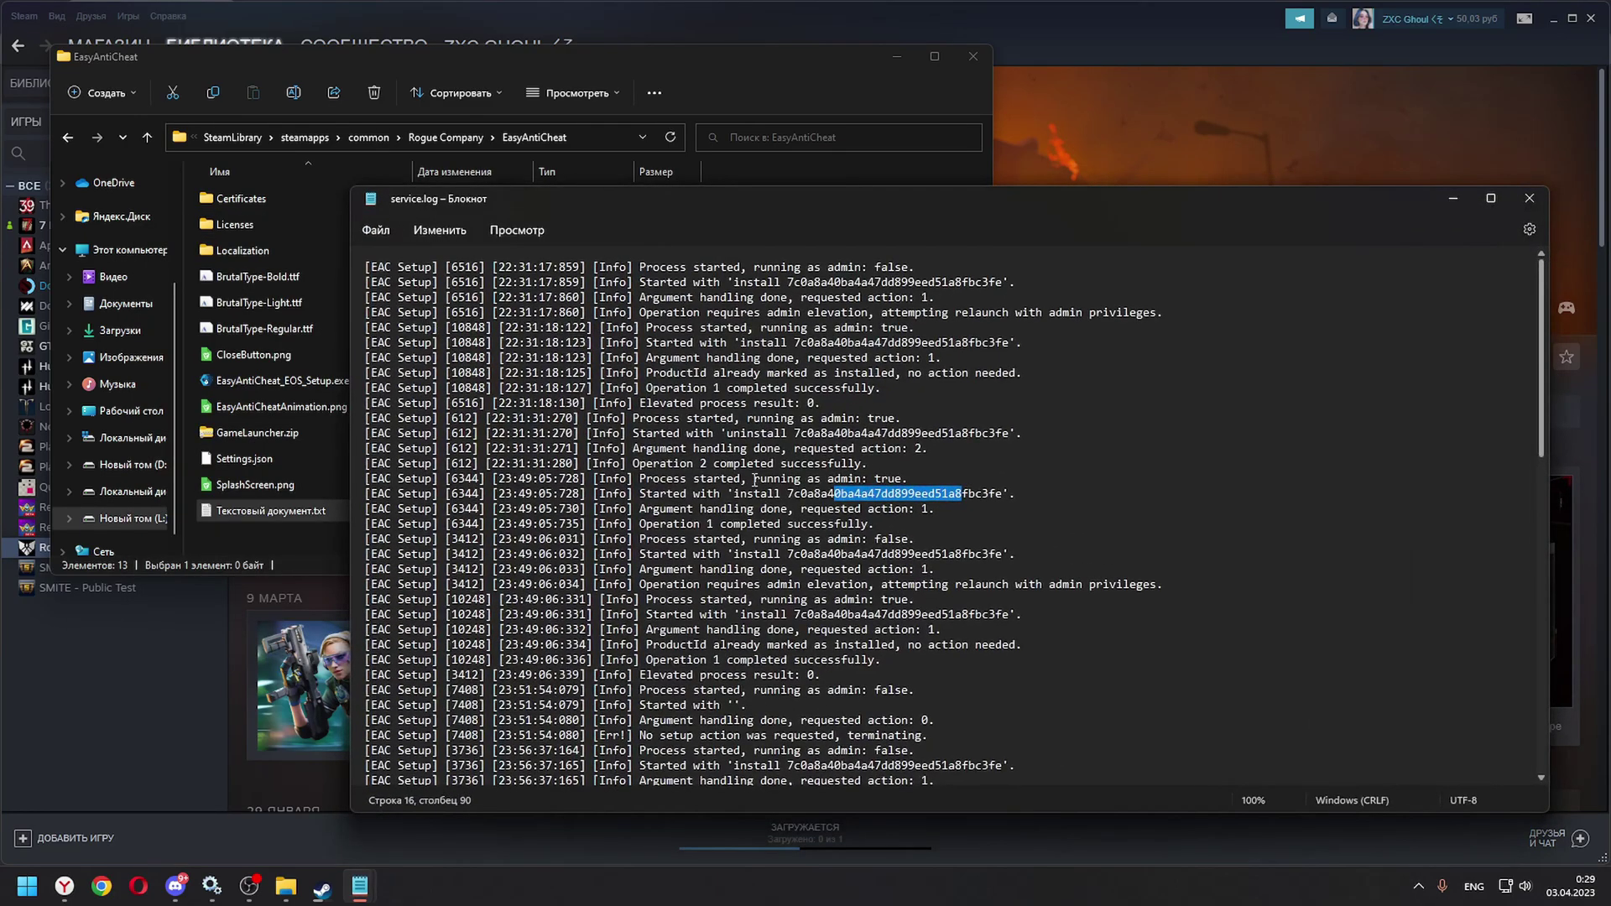
{"action": "left_click_drag", "start_coordinate": [788, 493], "coordinate": [1000, 499]}
{"action": "key", "text": "alt+Tab"}
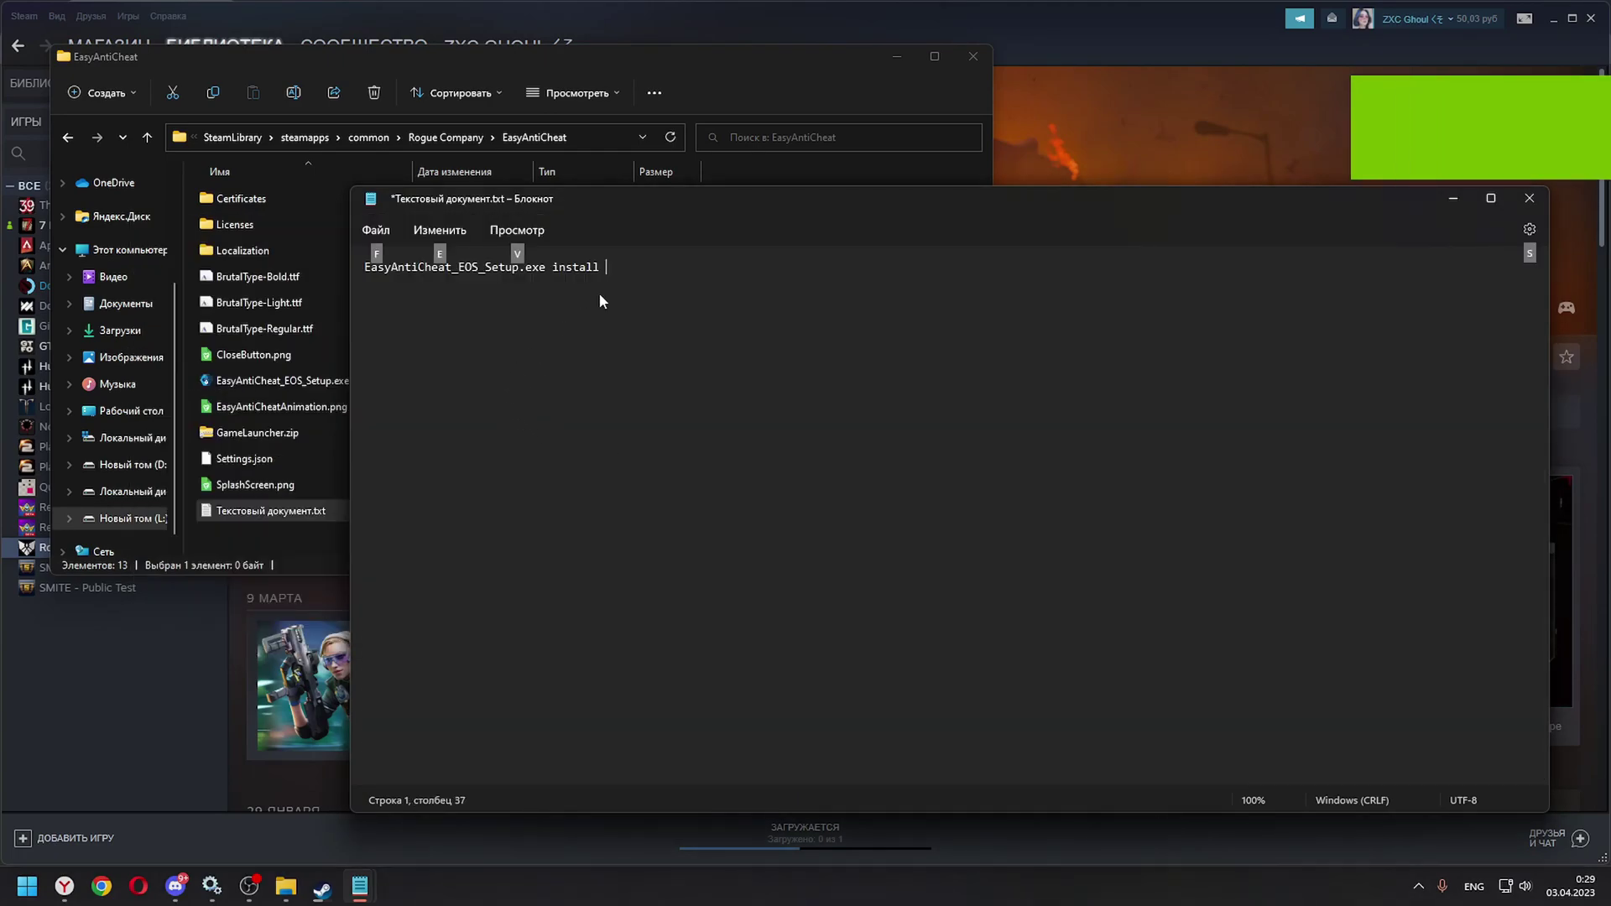
{"action": "type", "text": "7c0a8a40ba4a47dd899eed51a8fbc3fe"}
{"action": "key", "text": "ctrl+s"}
{"action": "left_click", "coordinate": [1529, 198]}
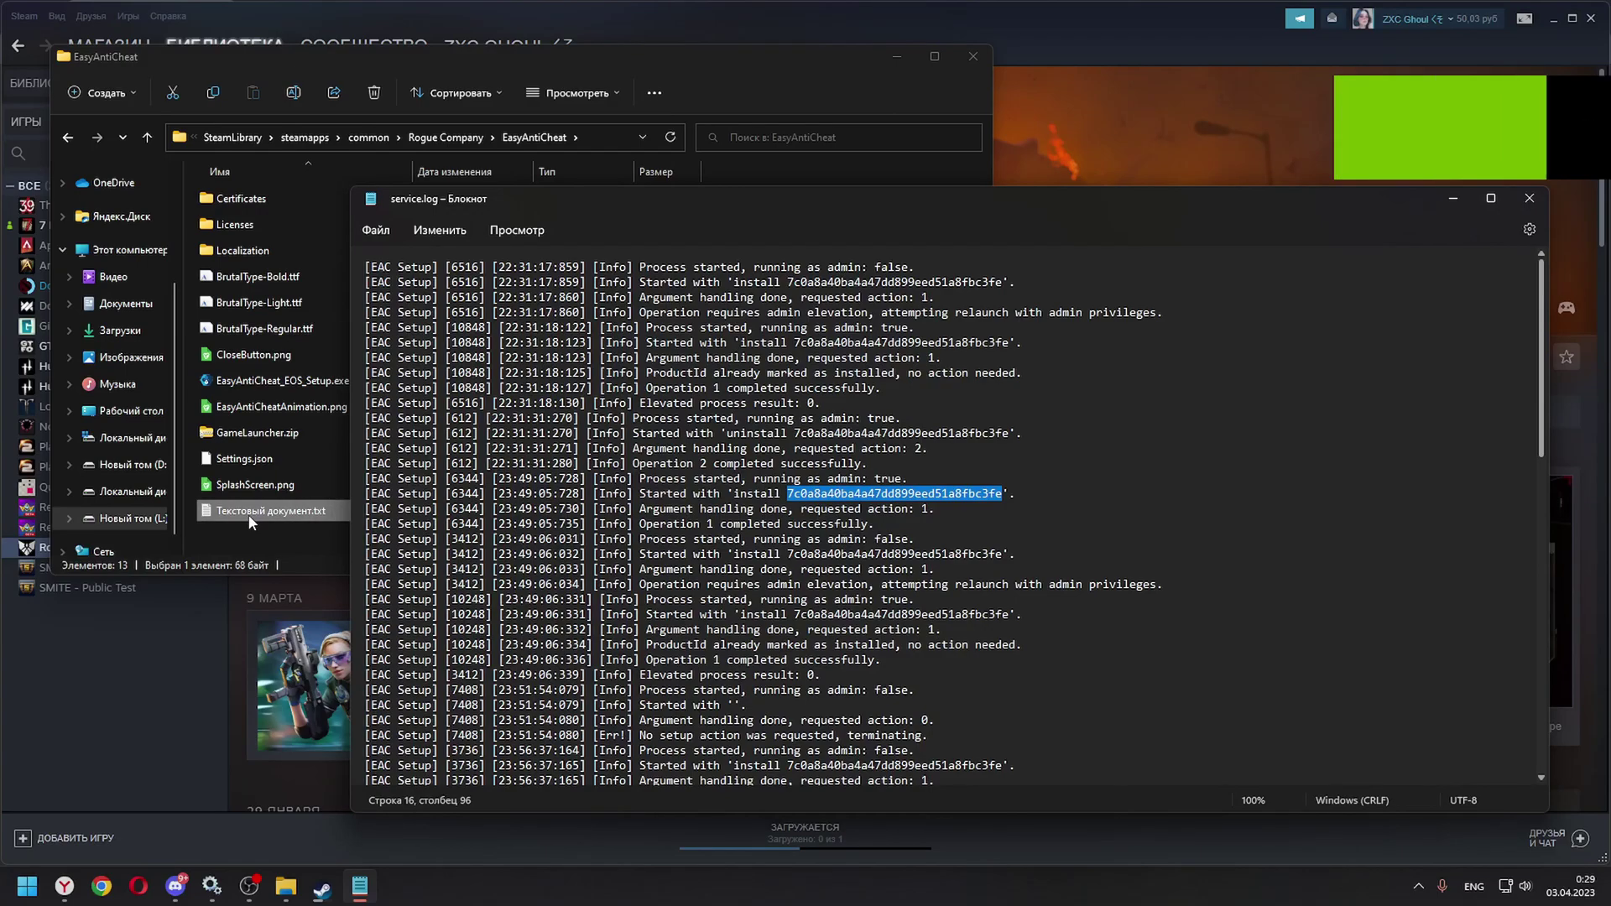
{"action": "right_click", "coordinate": [252, 513]}
Rename the new text document, extension included, to setup.bat in the EasyAntiCheat folder
{"action": "left_click", "coordinate": [321, 475]}
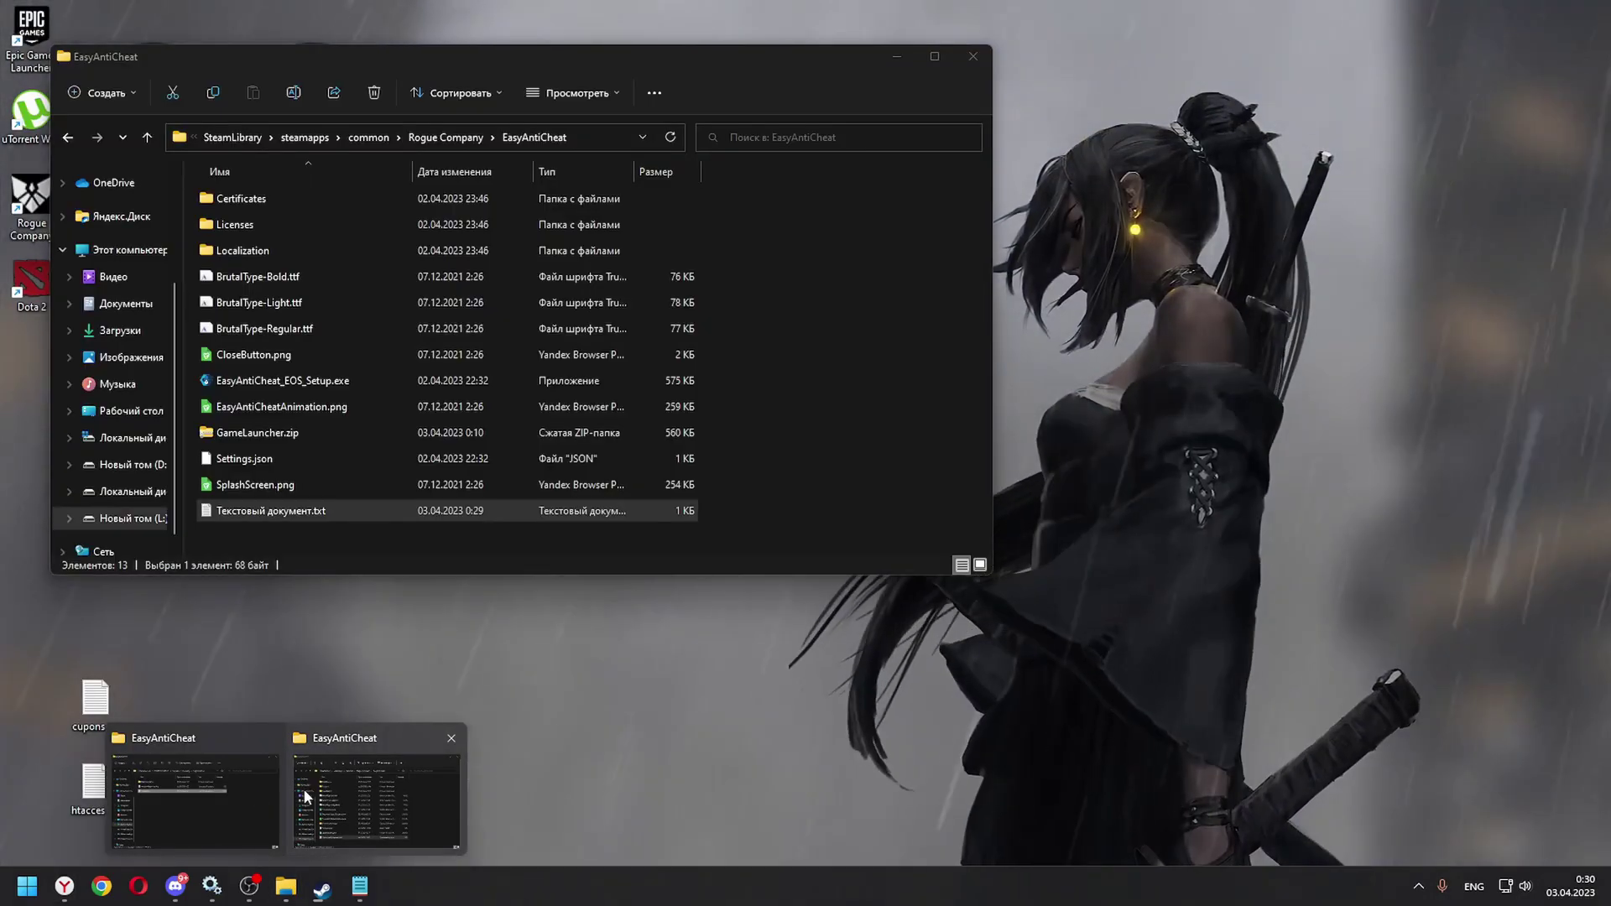
{"action": "left_click", "coordinate": [314, 782]}
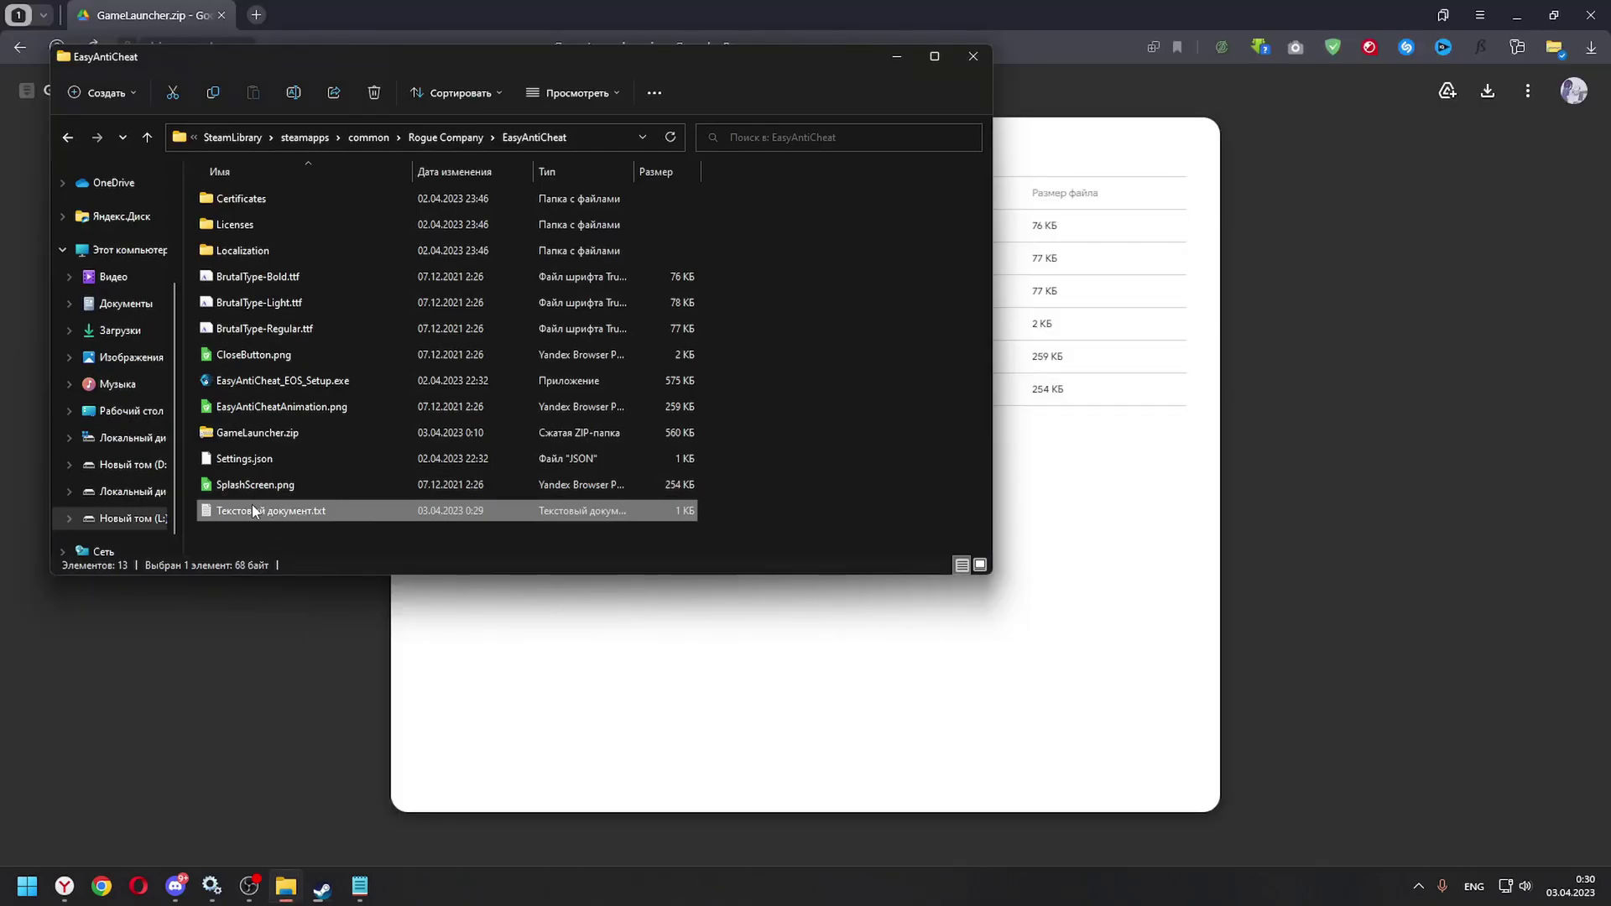
{"action": "right_click", "coordinate": [251, 505]}
{"action": "left_click", "coordinate": [301, 469]}
{"action": "key", "text": "ctrl+a"}
{"action": "type", "text": "se"}
{"action": "type", "text": "tup"}
{"action": "type", "text": "."}
{"action": "type", "text": "but"}
{"action": "key", "text": "BackSpace"}
{"action": "key", "text": "BackSpace"}
{"action": "type", "text": "at"}
{"action": "key", "text": "Return"}
{"action": "key", "text": "Return"}
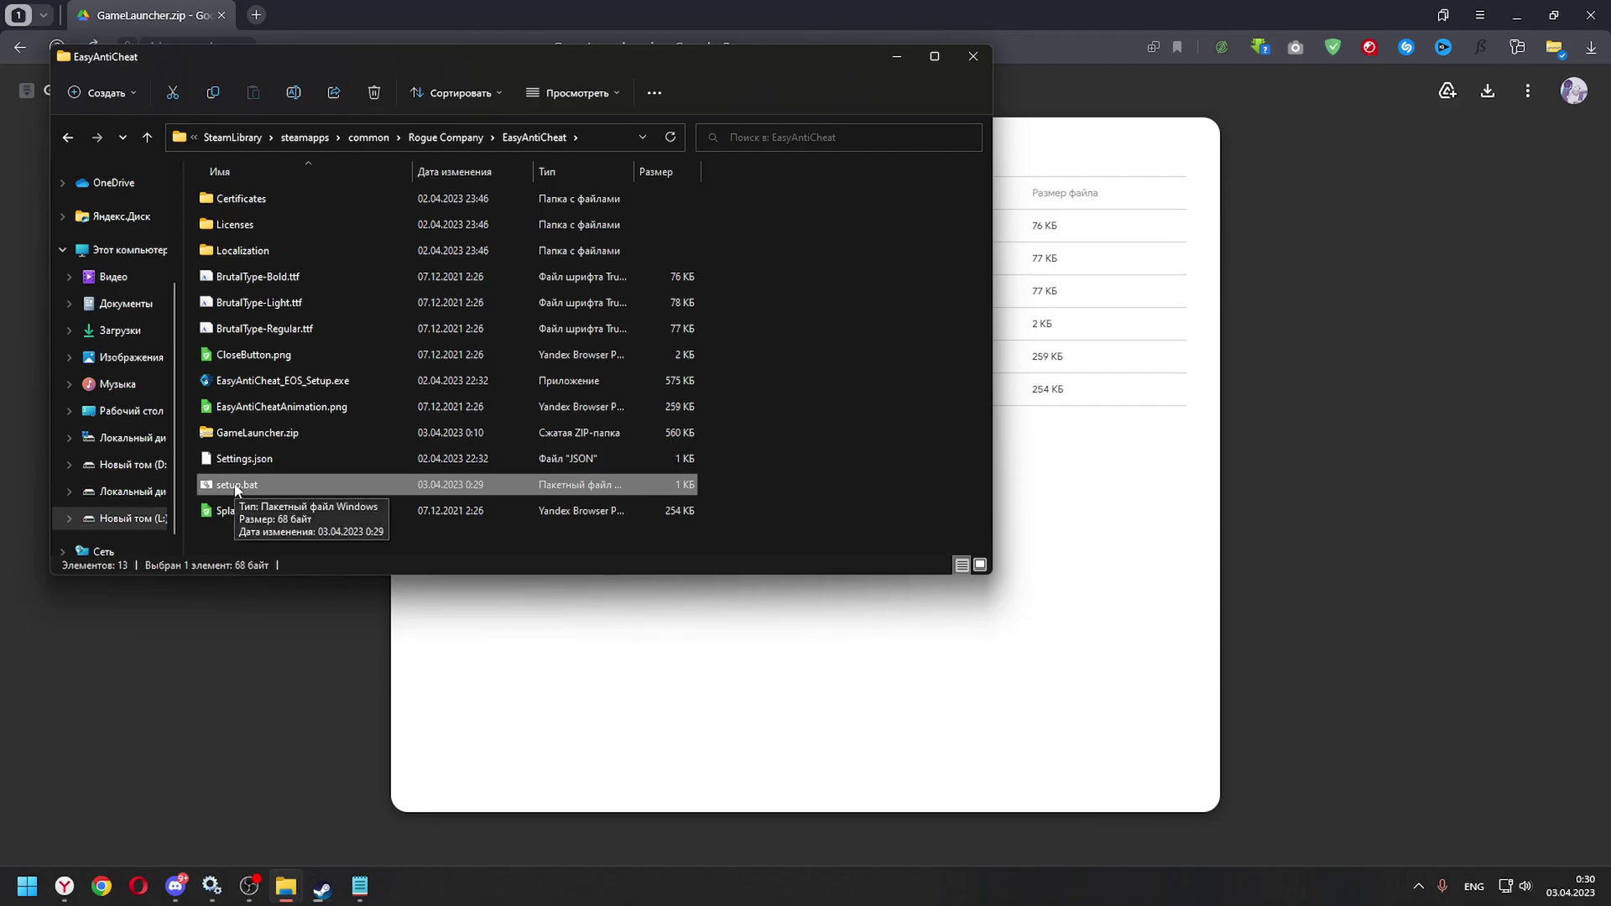
Launch Rogue Company from Steam, dismiss the access error and 0x4C7 failure, then open Start
{"action": "left_click", "coordinate": [322, 886]}
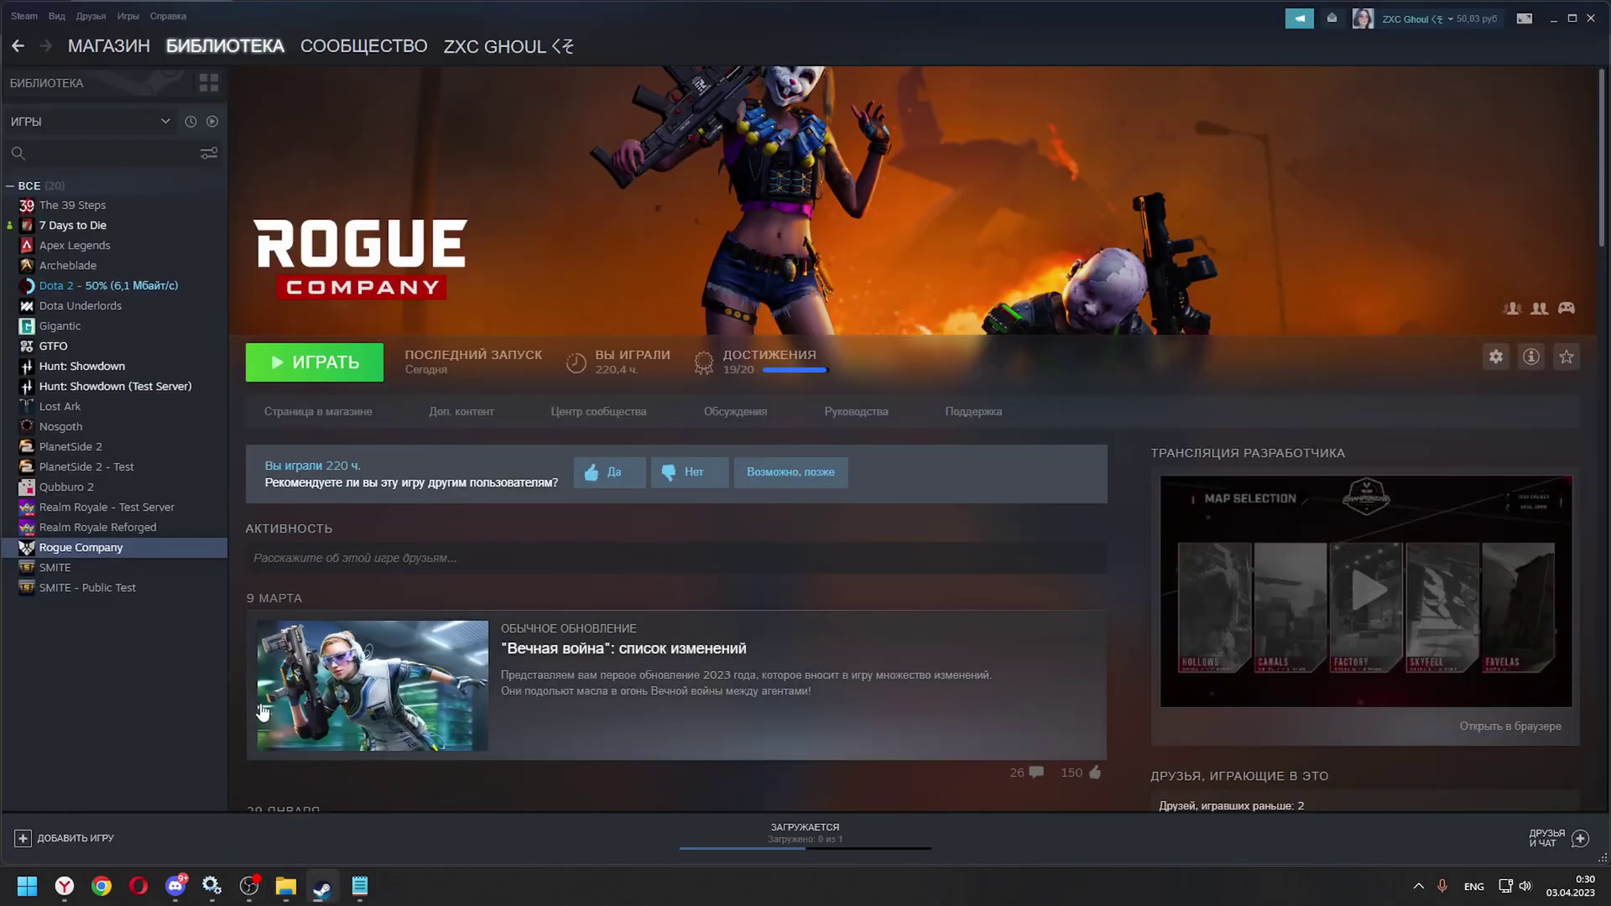
{"action": "left_click", "coordinate": [282, 363]}
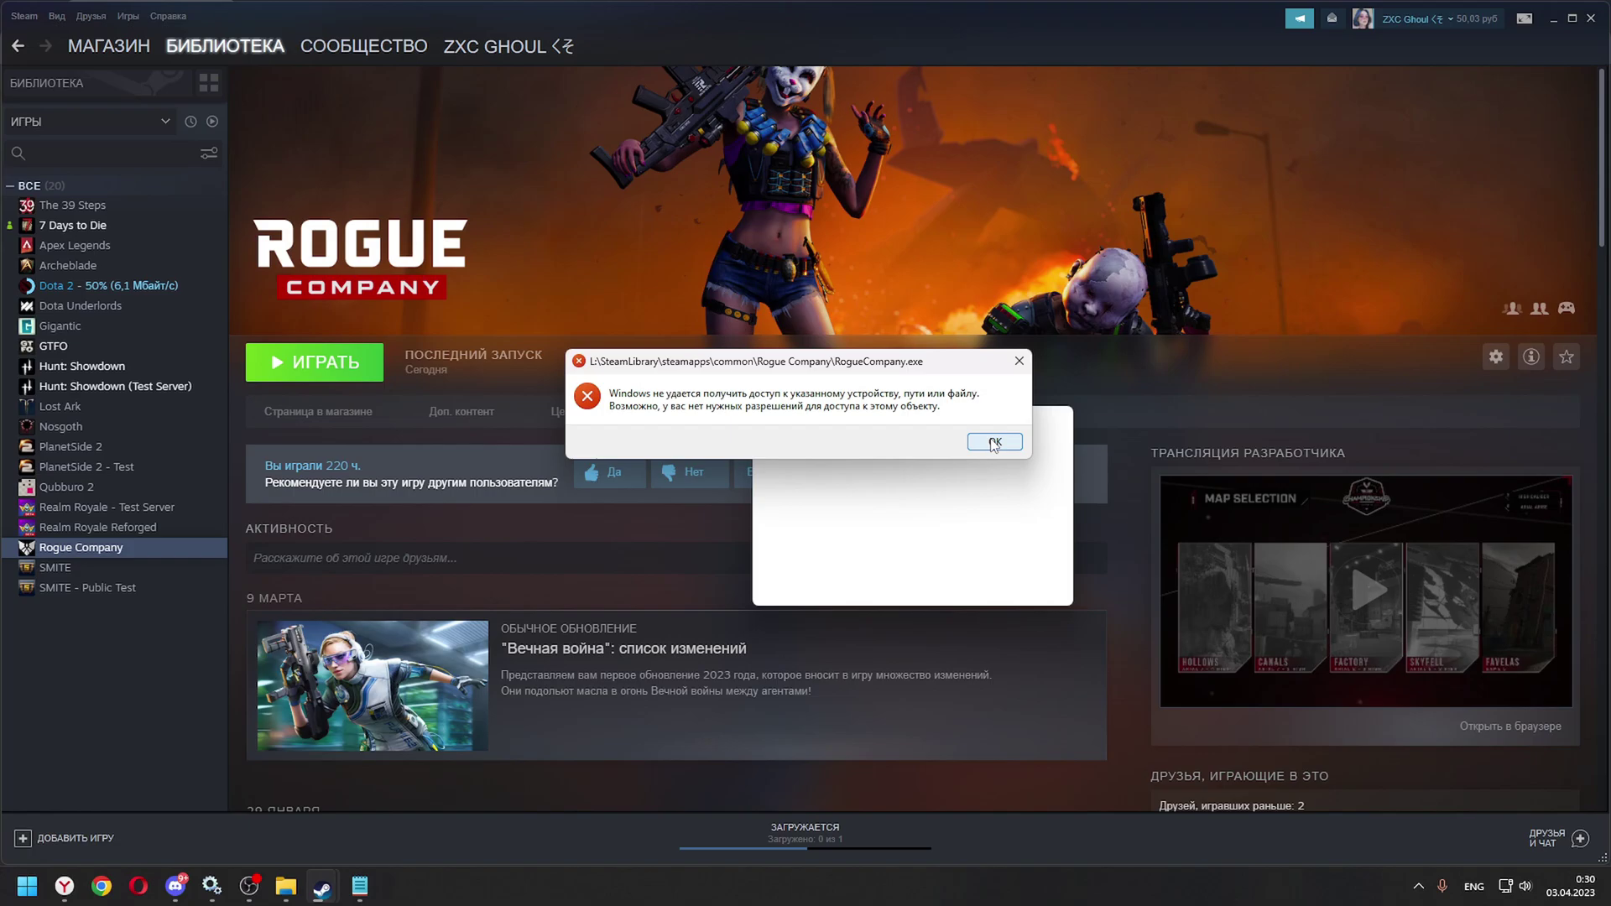
{"action": "left_click", "coordinate": [994, 442]}
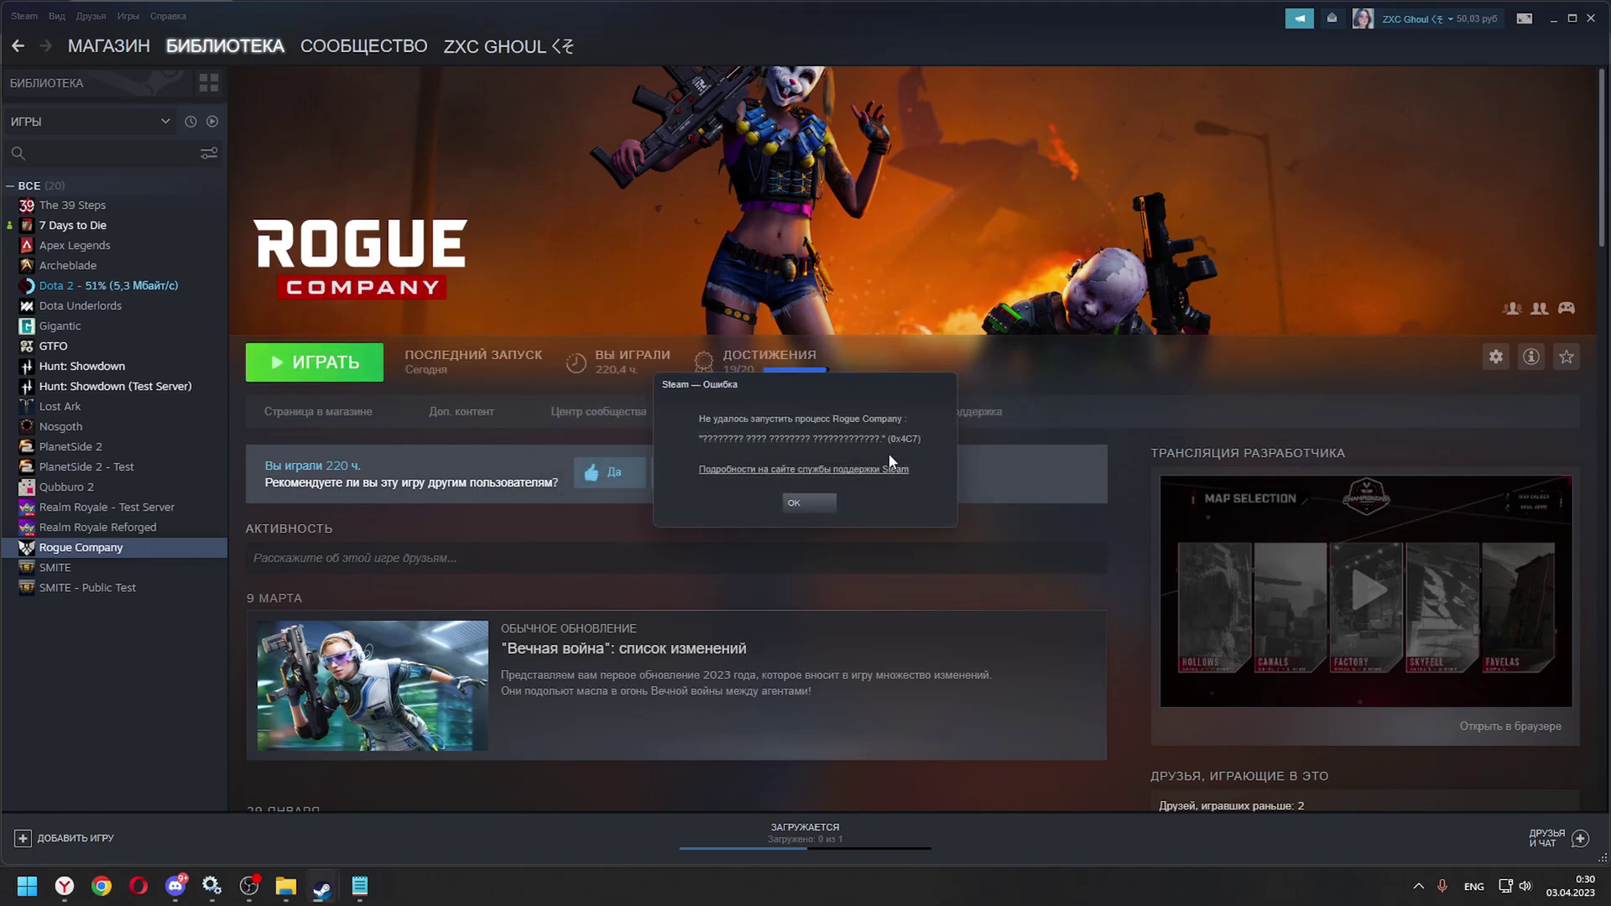
{"action": "left_click", "coordinate": [811, 501]}
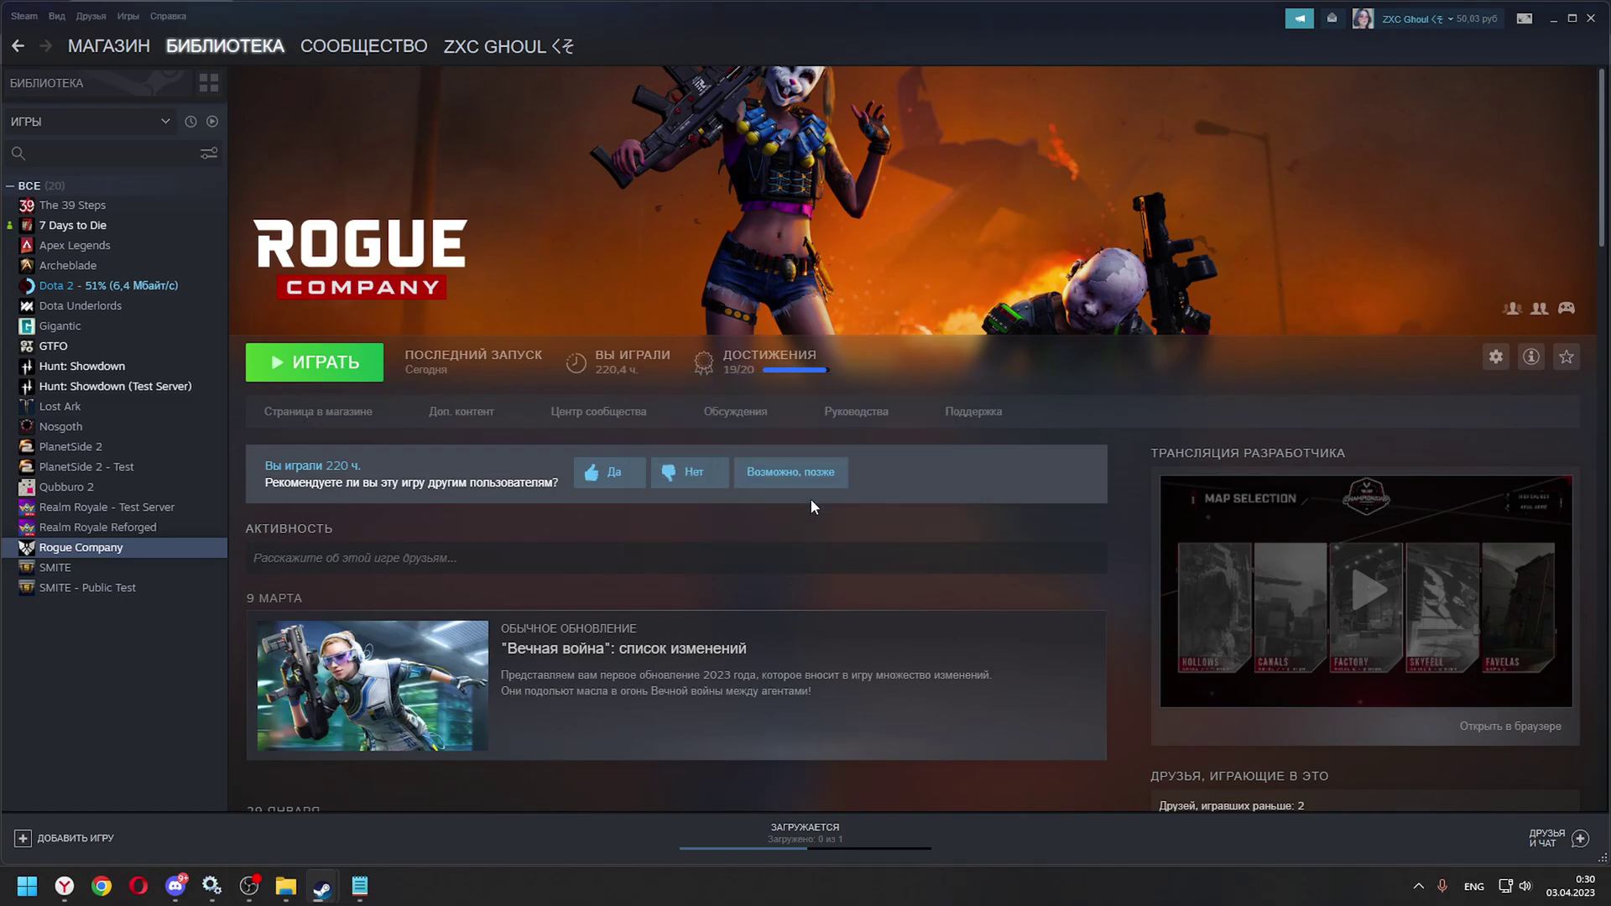
{"action": "left_click", "coordinate": [22, 886]}
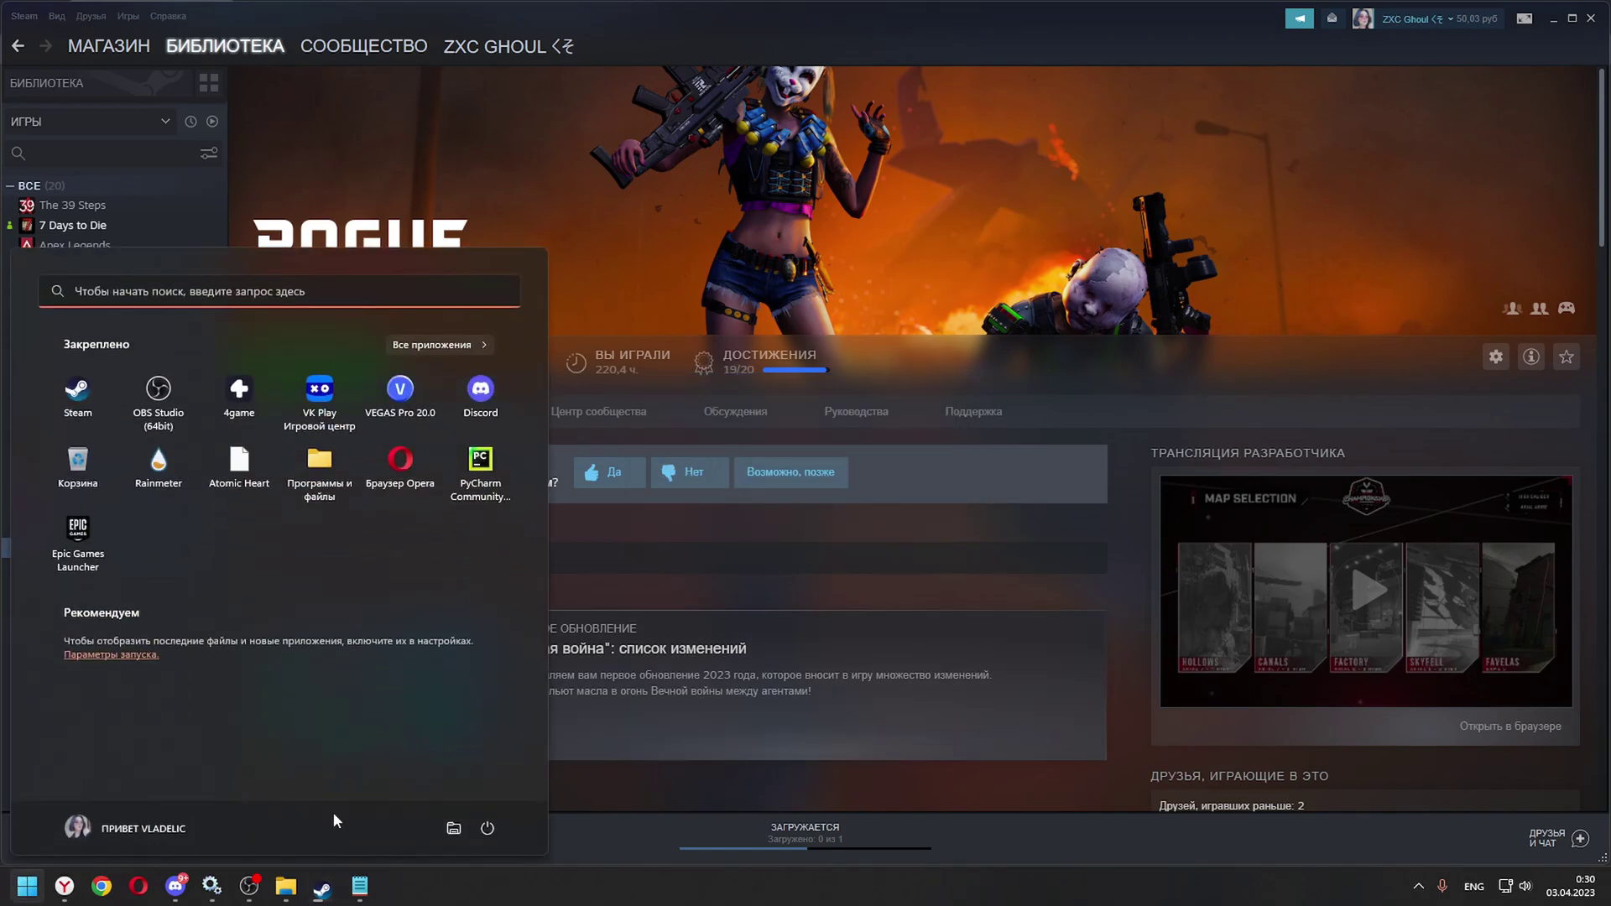
Delete HiRezLogo.mp4 and Georgia_Peach.mp4 from RogueCompany\Content\Movies
{"action": "left_click", "coordinate": [486, 828]}
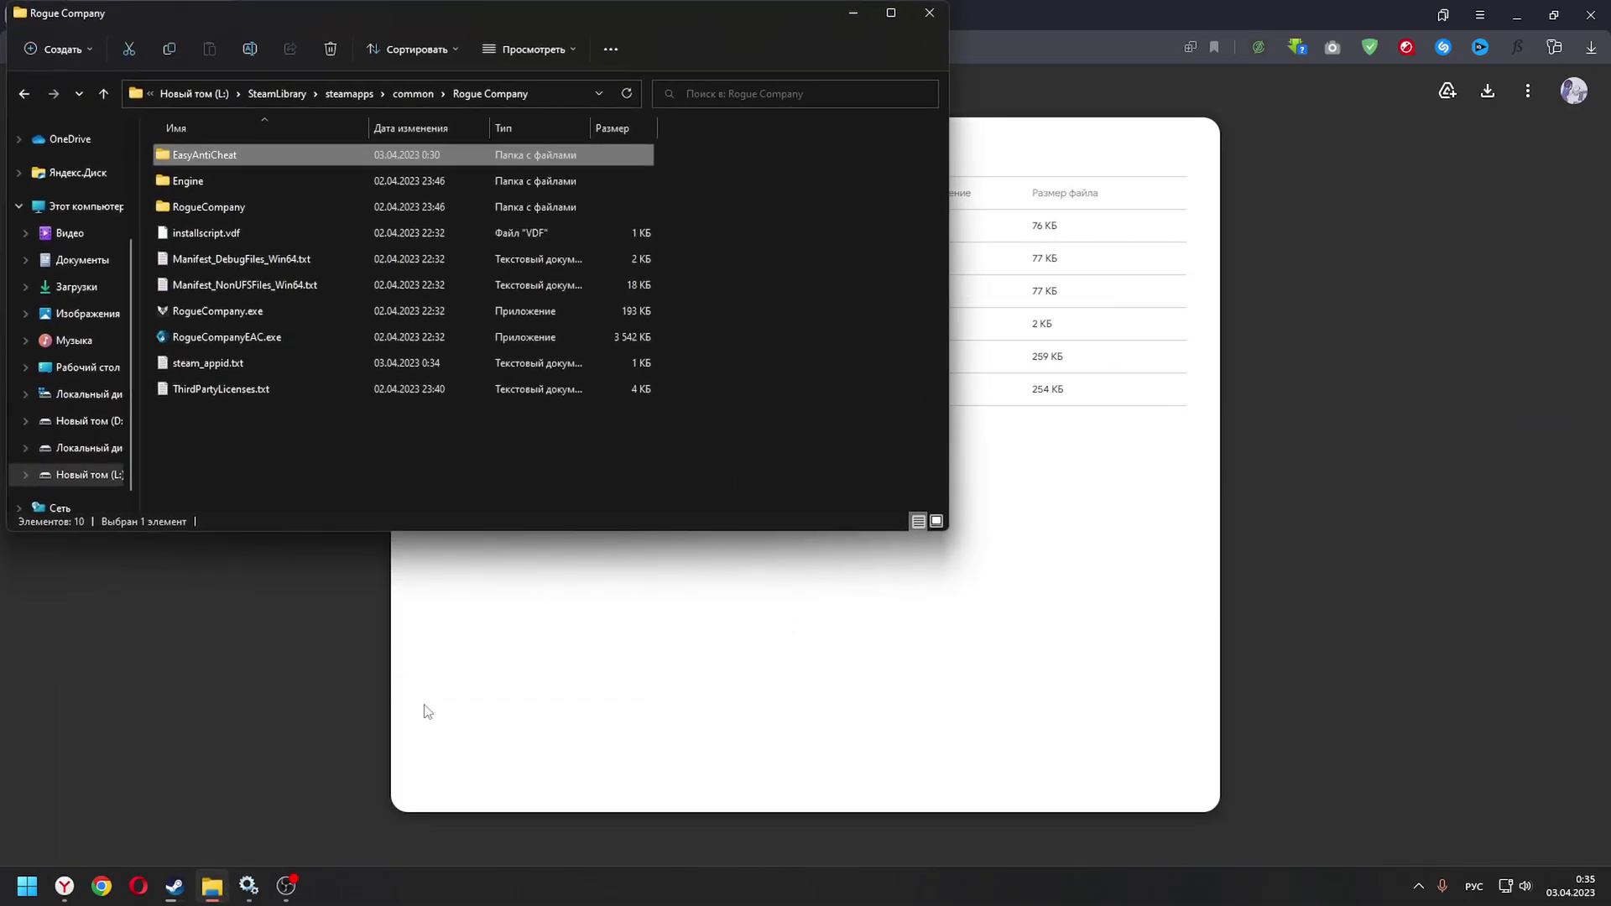
{"action": "double_click", "coordinate": [220, 204]}
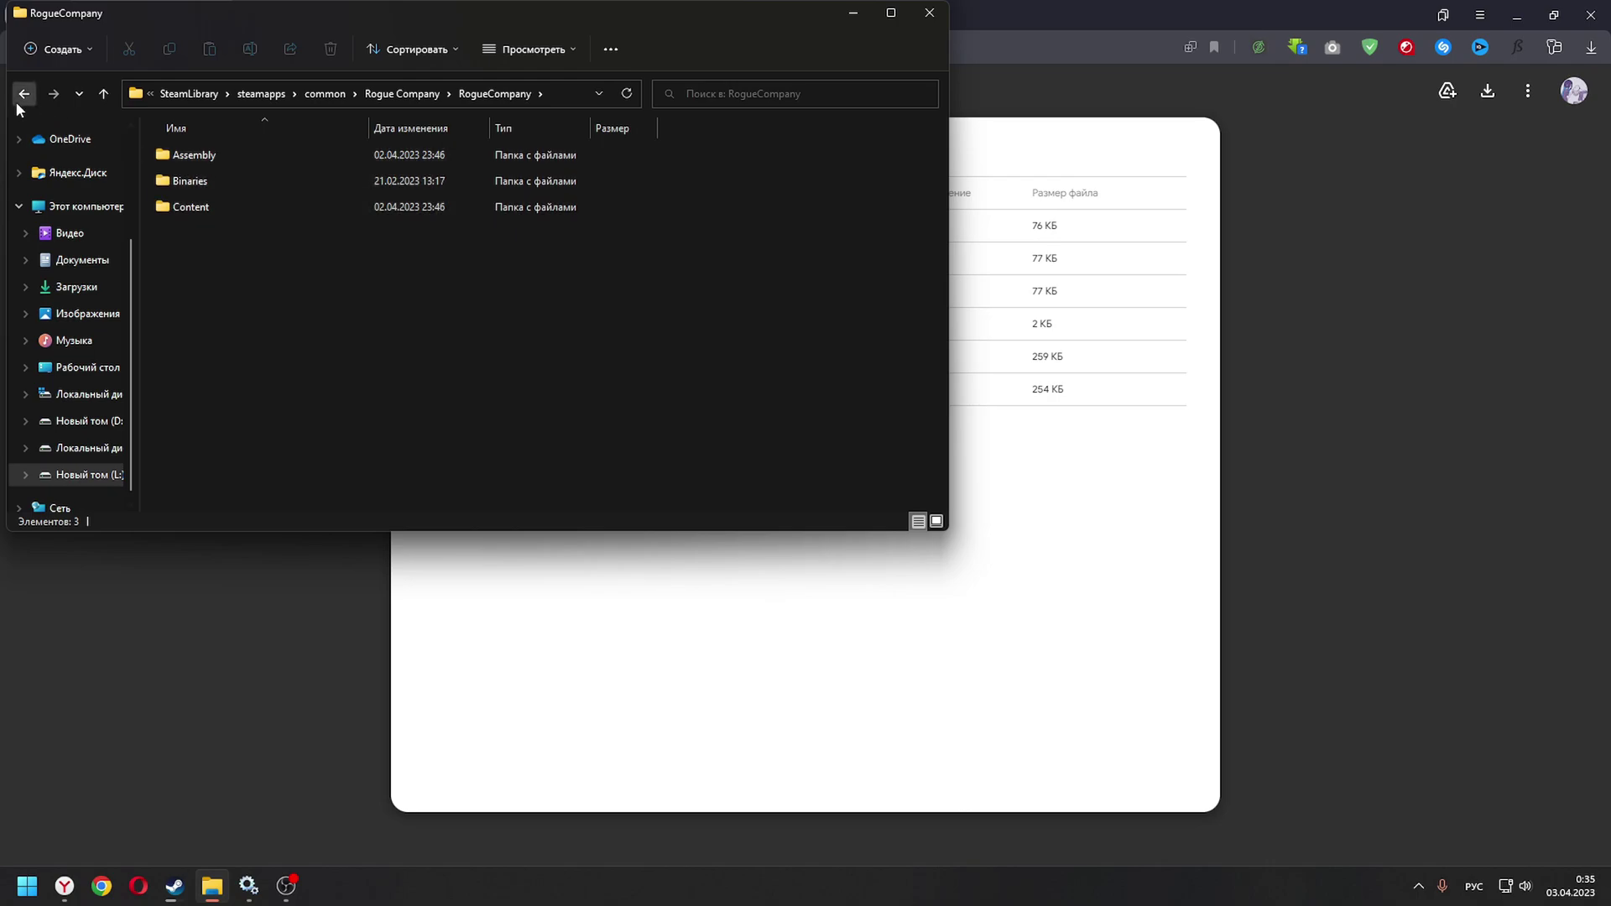
{"action": "left_click", "coordinate": [16, 98]}
{"action": "double_click", "coordinate": [220, 207]}
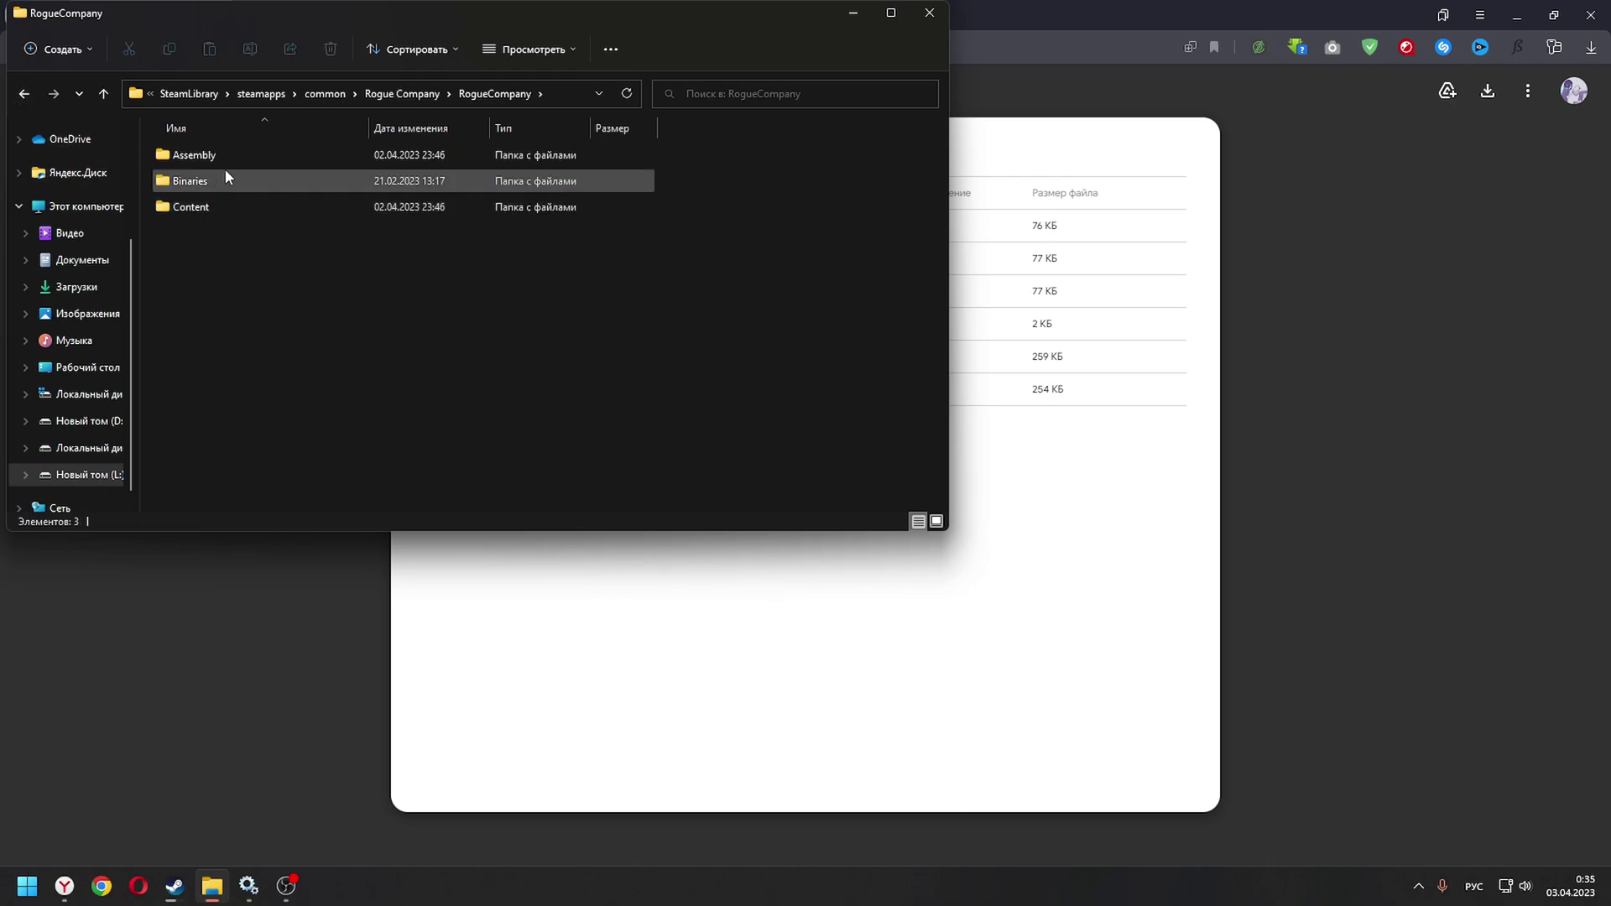
{"action": "double_click", "coordinate": [219, 204]}
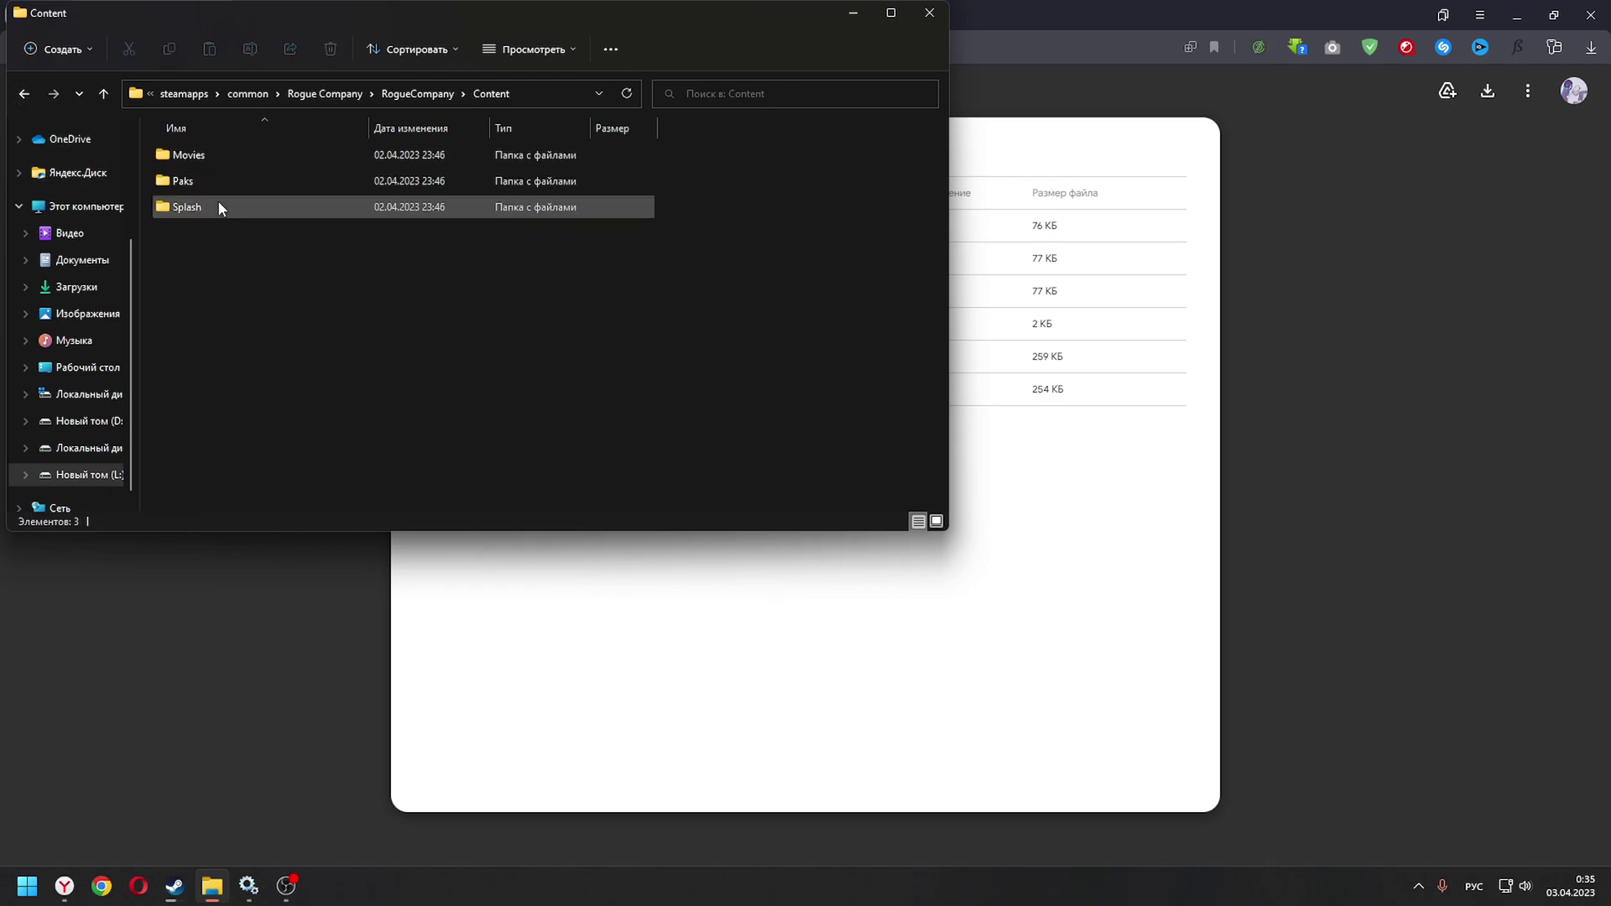
{"action": "double_click", "coordinate": [188, 155]}
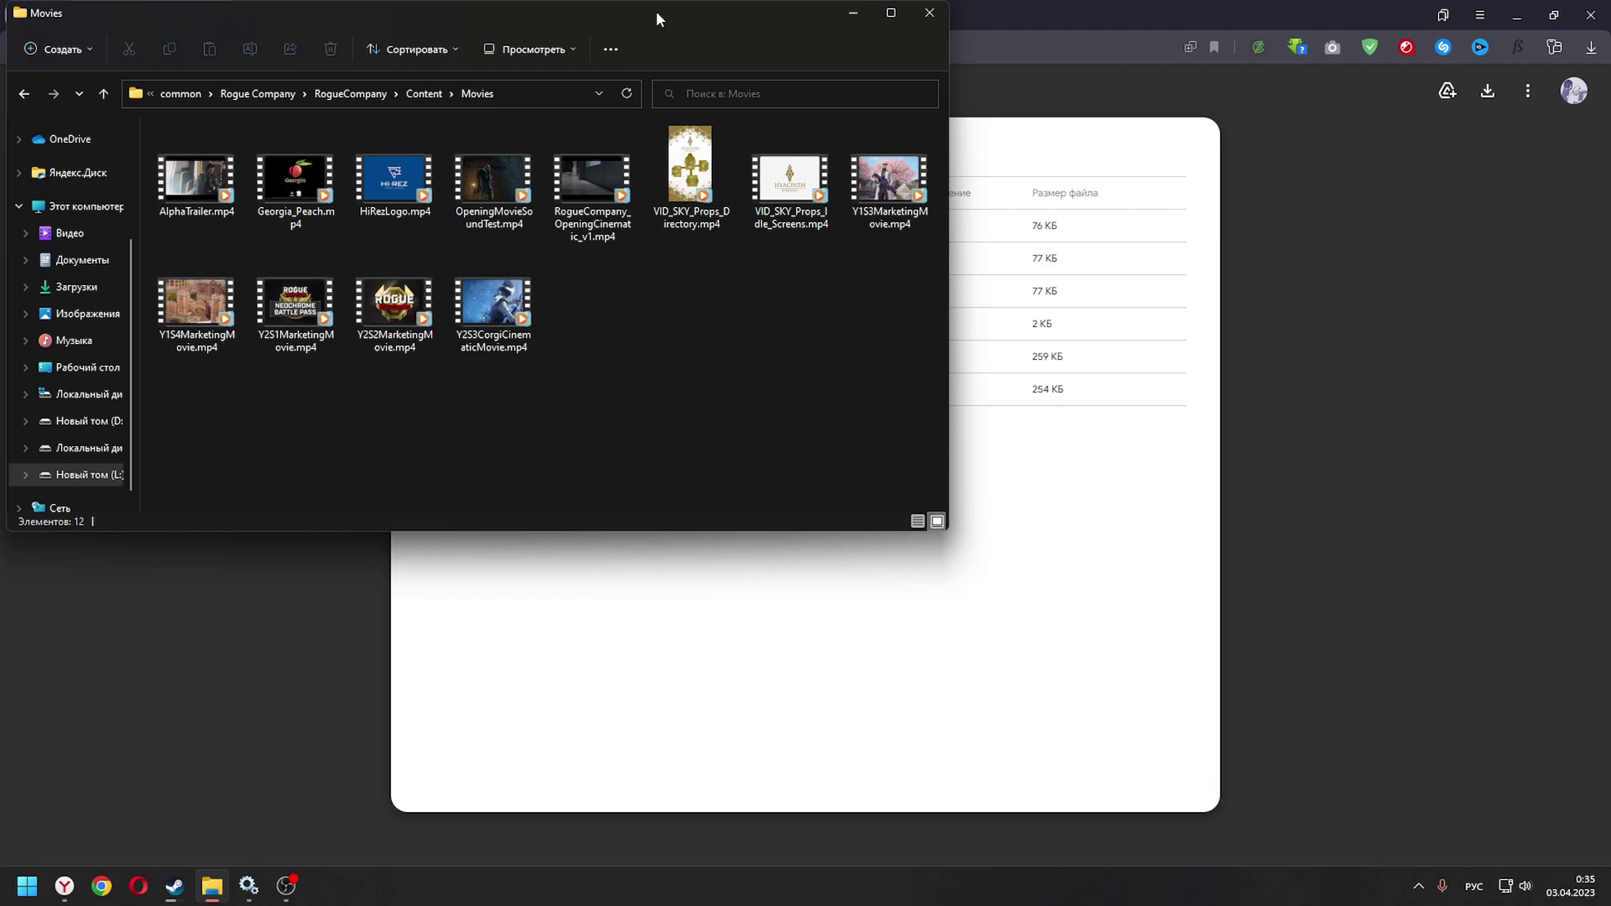
{"action": "left_click", "coordinate": [371, 176]}
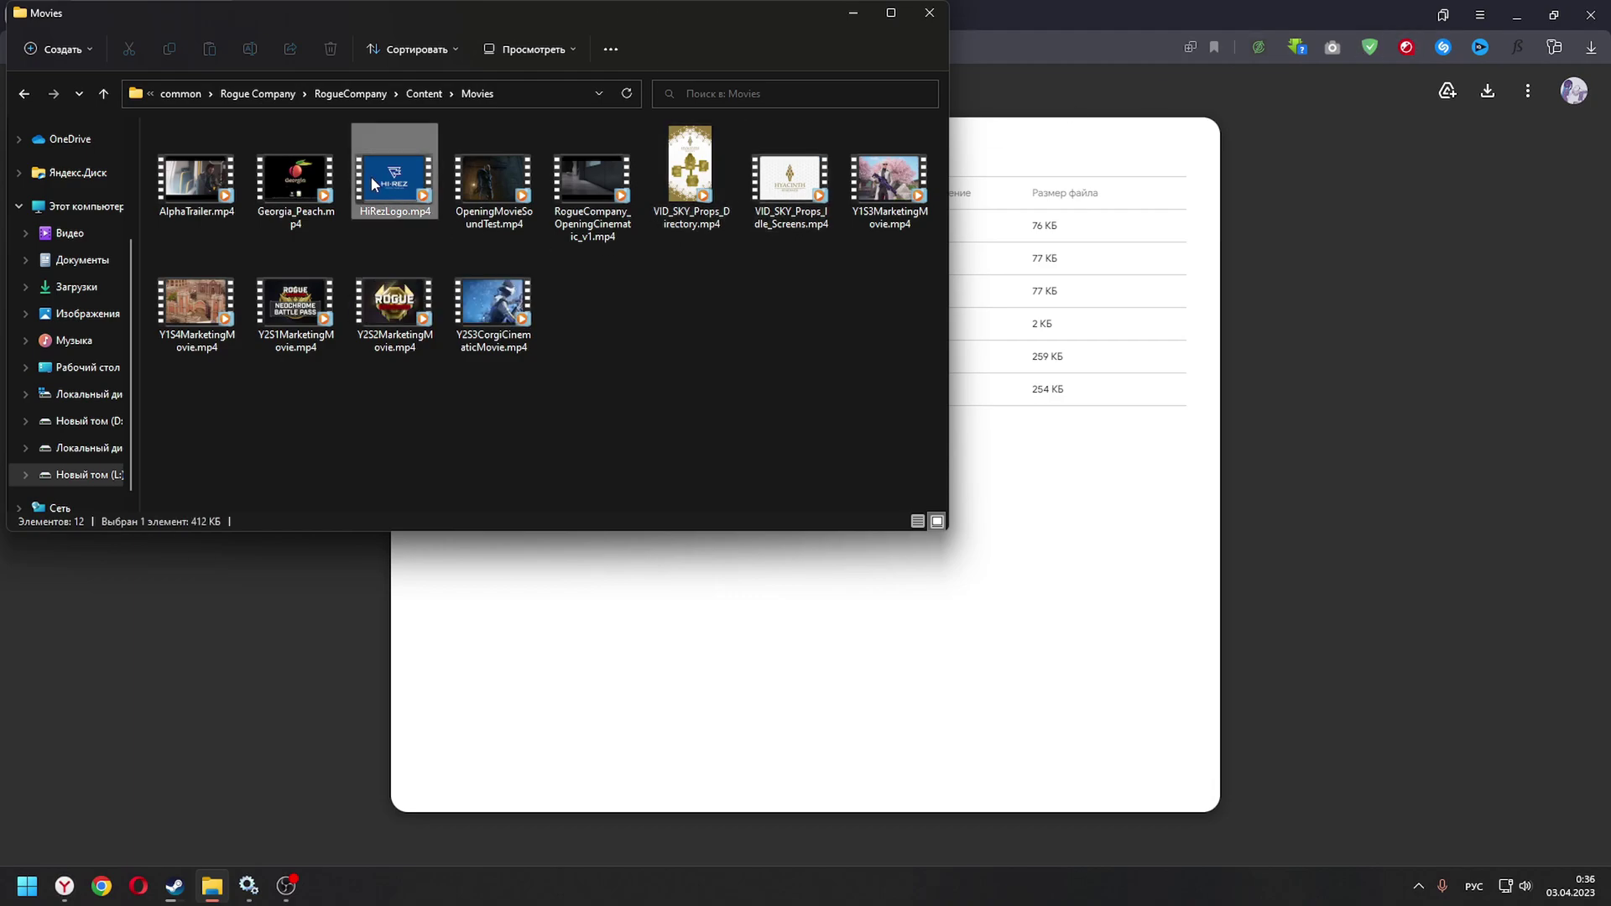
{"action": "left_click", "coordinate": [290, 183], "text": "ctrl"}
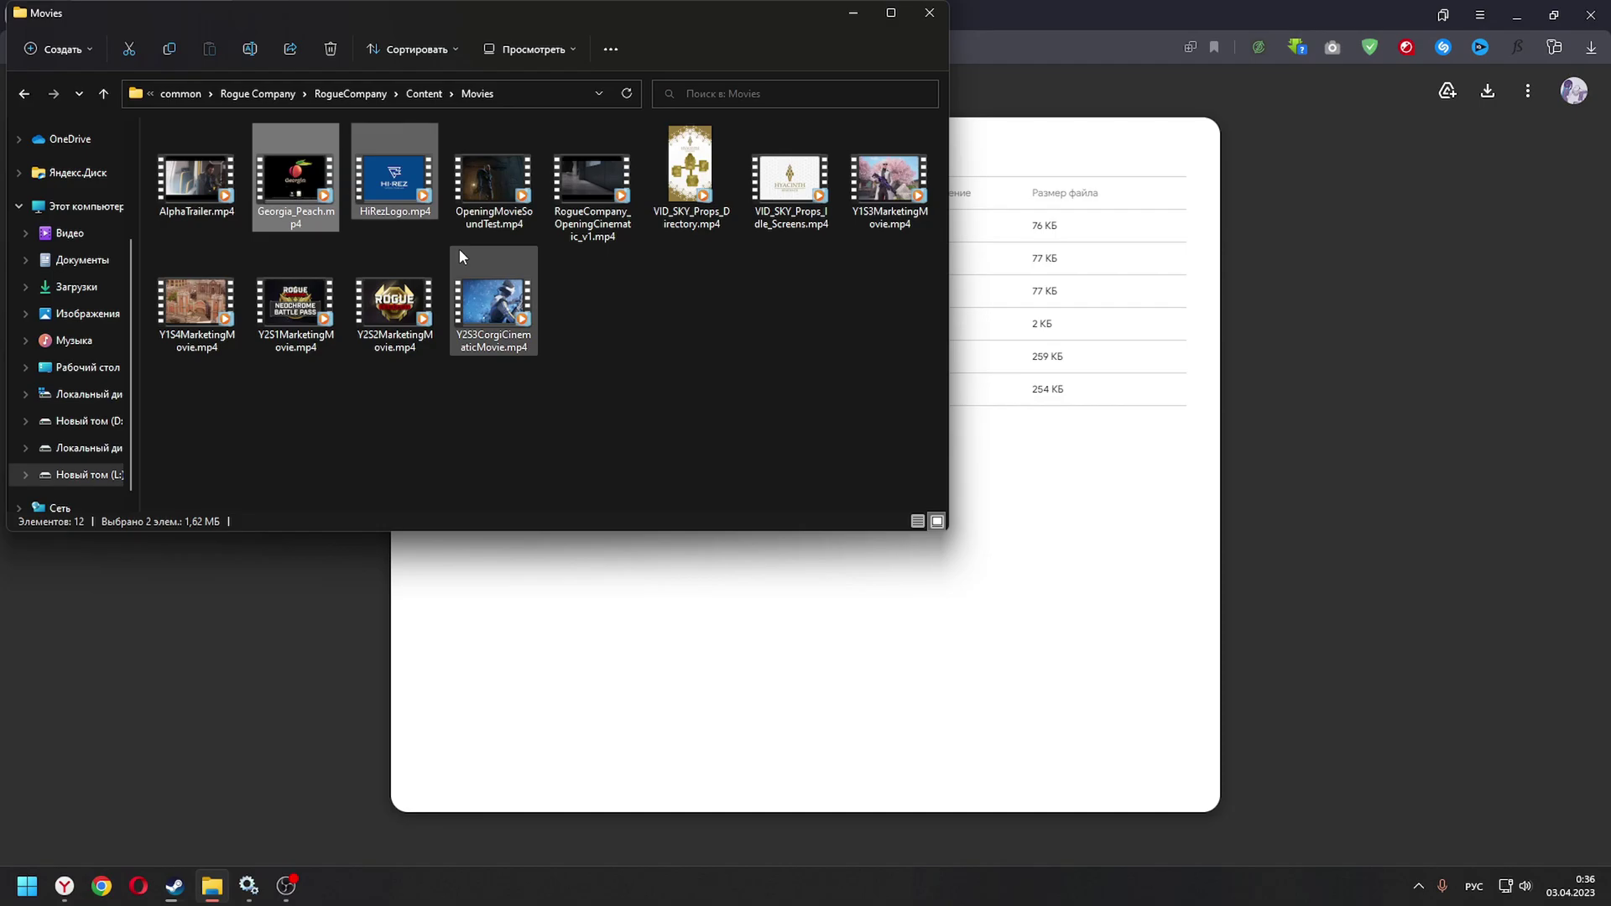
{"action": "key", "text": "Delete"}
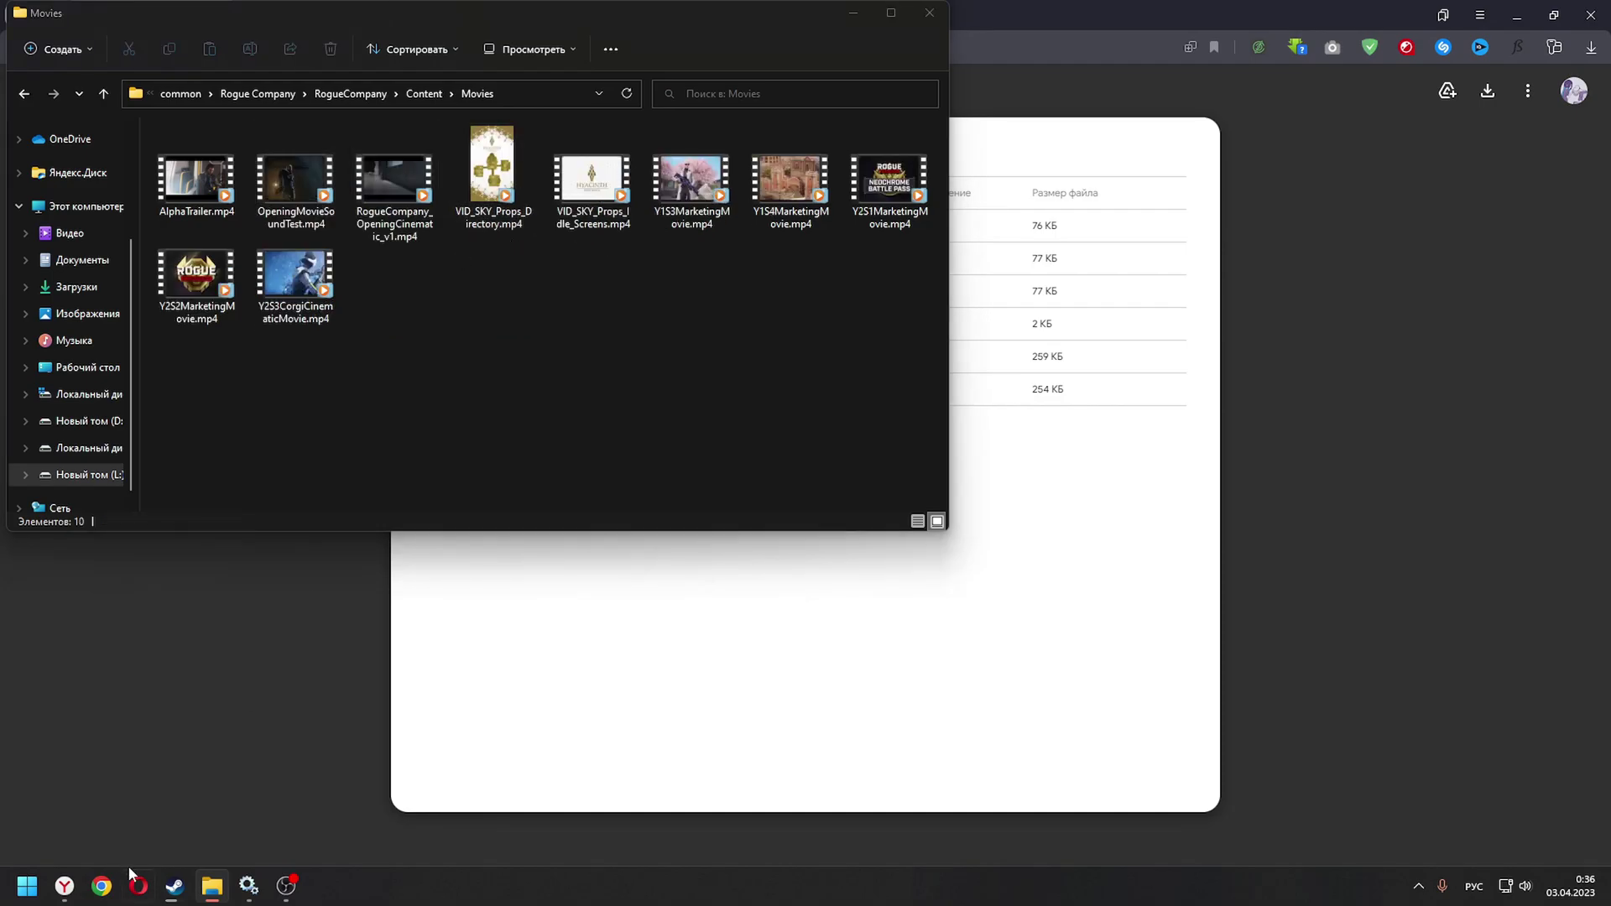
Launch Rogue Company again from the Steam library
{"action": "mouse_move", "coordinate": [174, 885]}
{"action": "left_click", "coordinate": [118, 829]}
{"action": "left_click", "coordinate": [357, 373]}
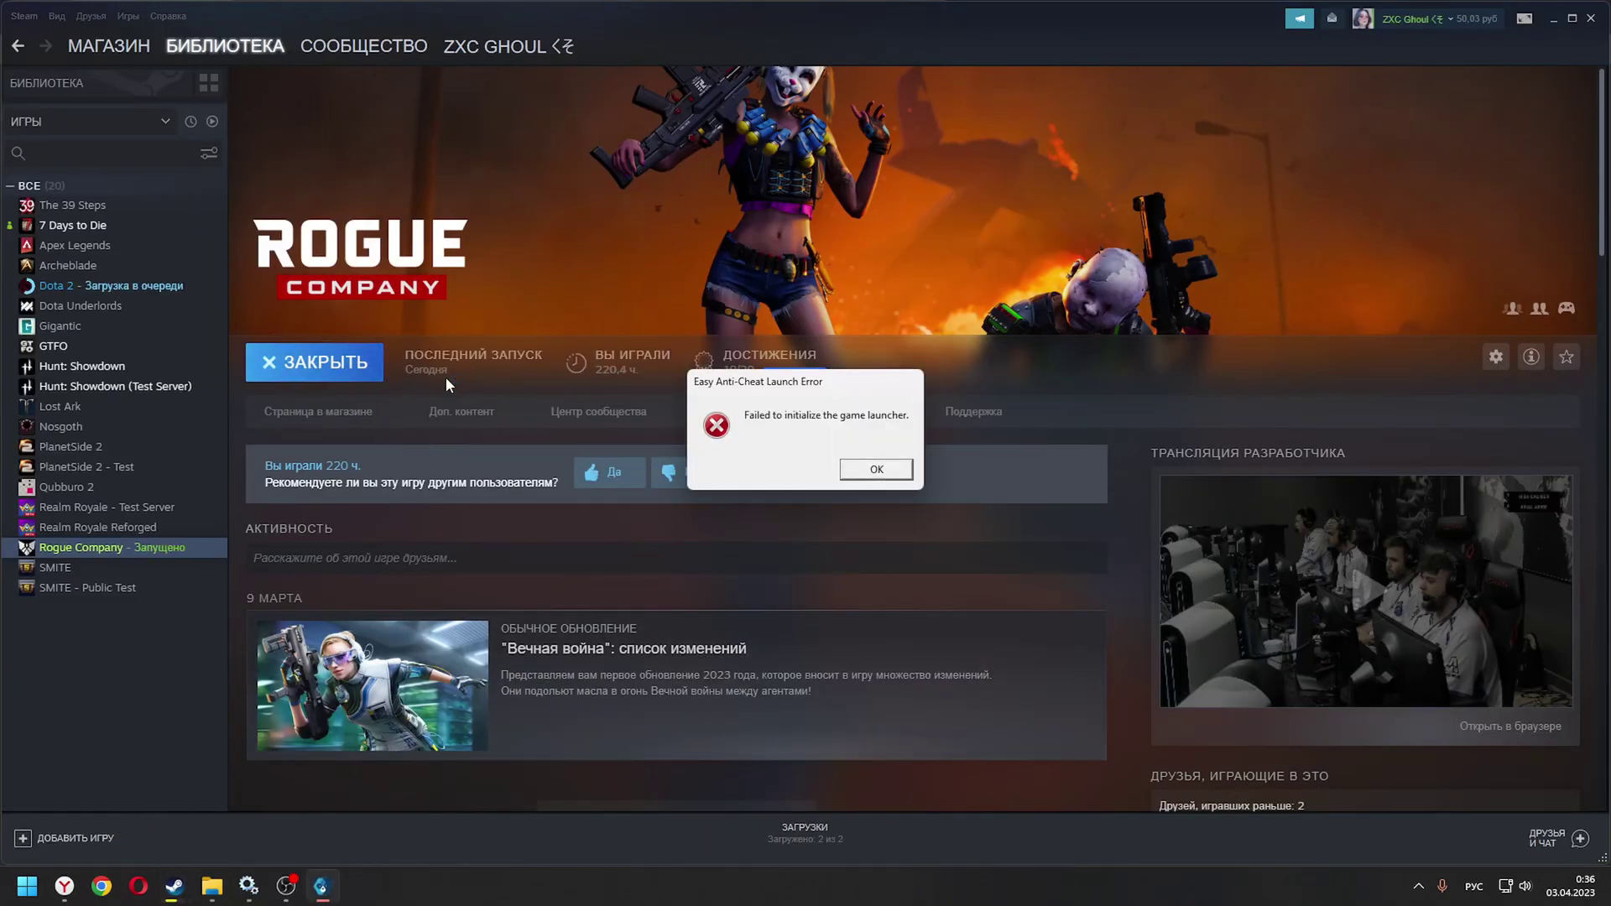
Dismiss the Easy Anti-Cheat launch error and reselect HiRezLogo.mp4 and Georgia_Peach.mp4 in Movies
{"action": "left_click", "coordinate": [864, 471]}
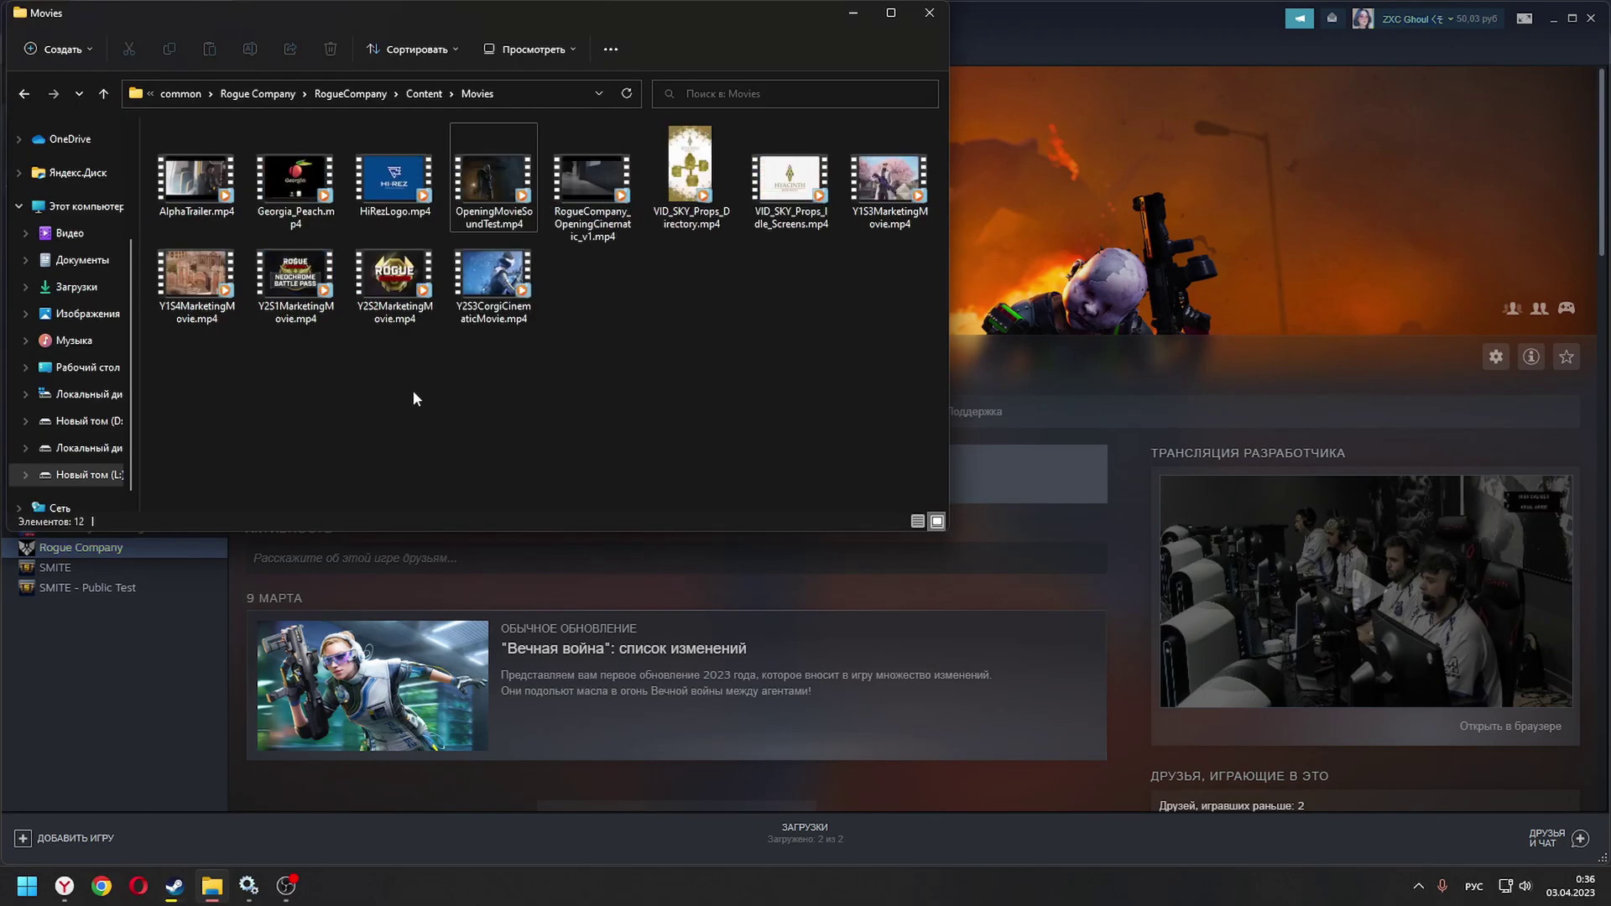
{"action": "left_click", "coordinate": [374, 193]}
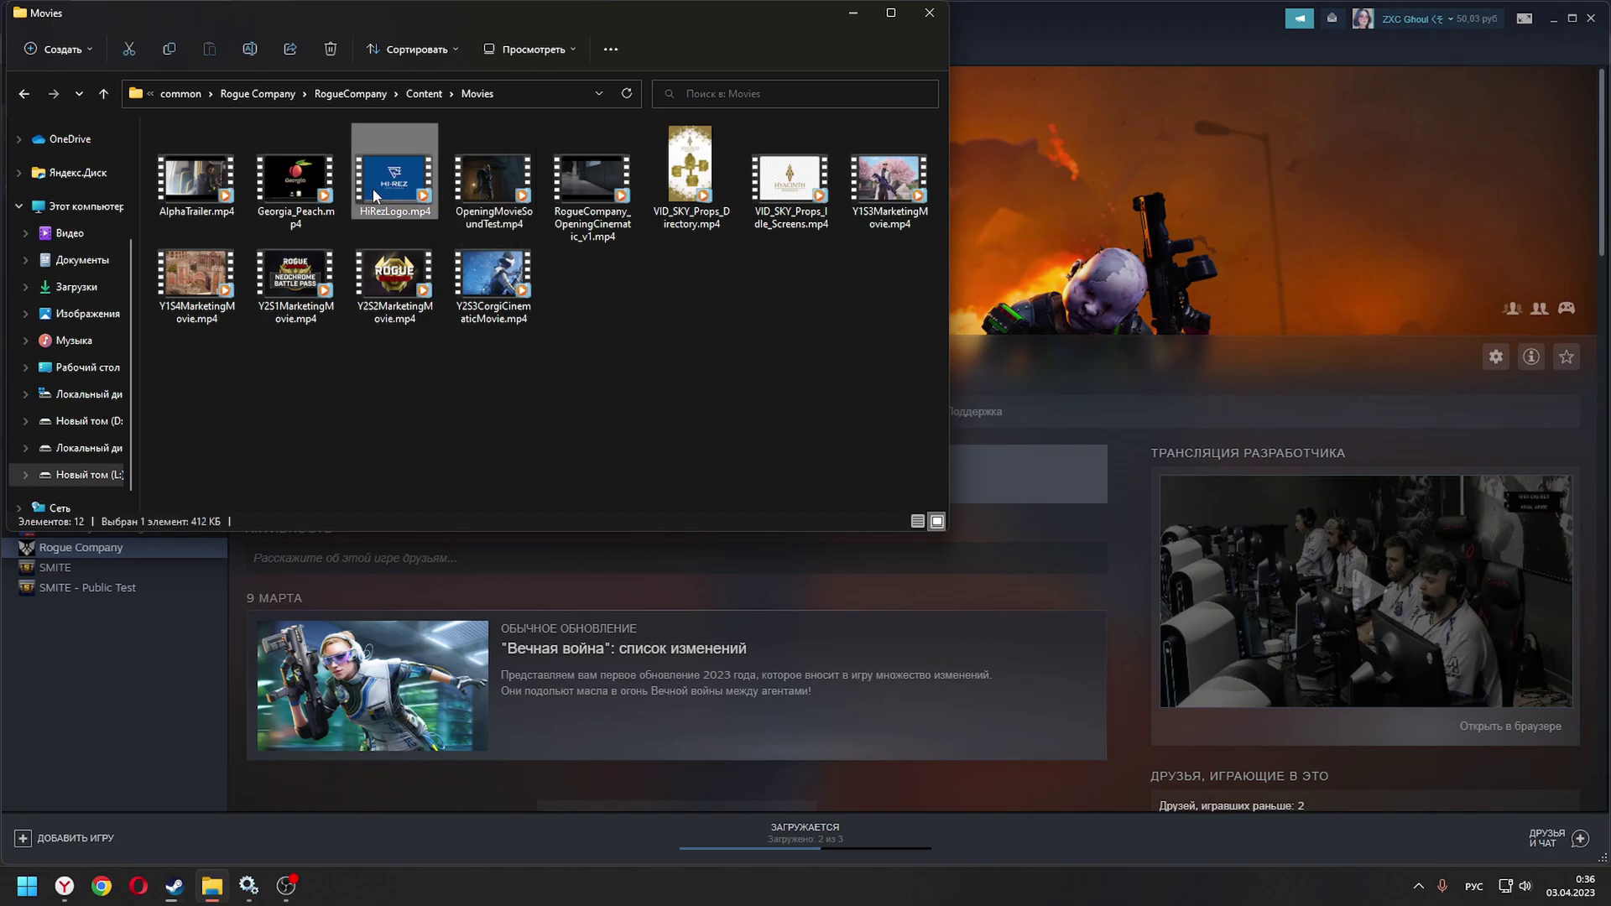
{"action": "left_click", "coordinate": [292, 192], "text": "ctrl"}
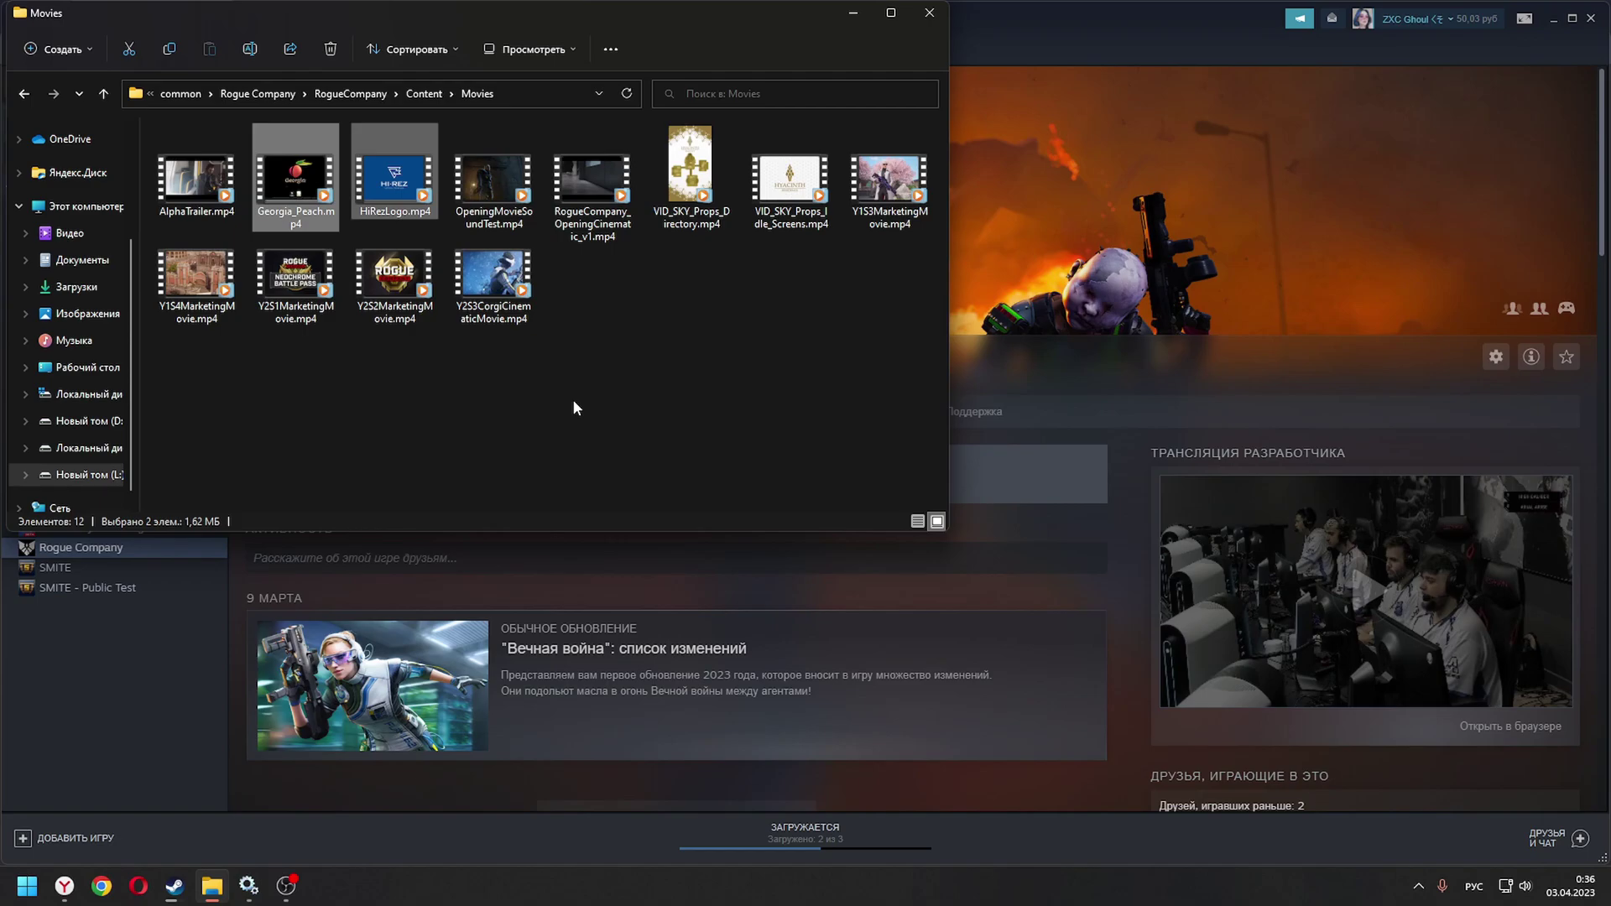
Try running %appdata%\EasyAntiCheatGameLauncher, dismiss the cannot-find errors, and open drive C: instead
{"action": "key", "text": "alt+Tab"}
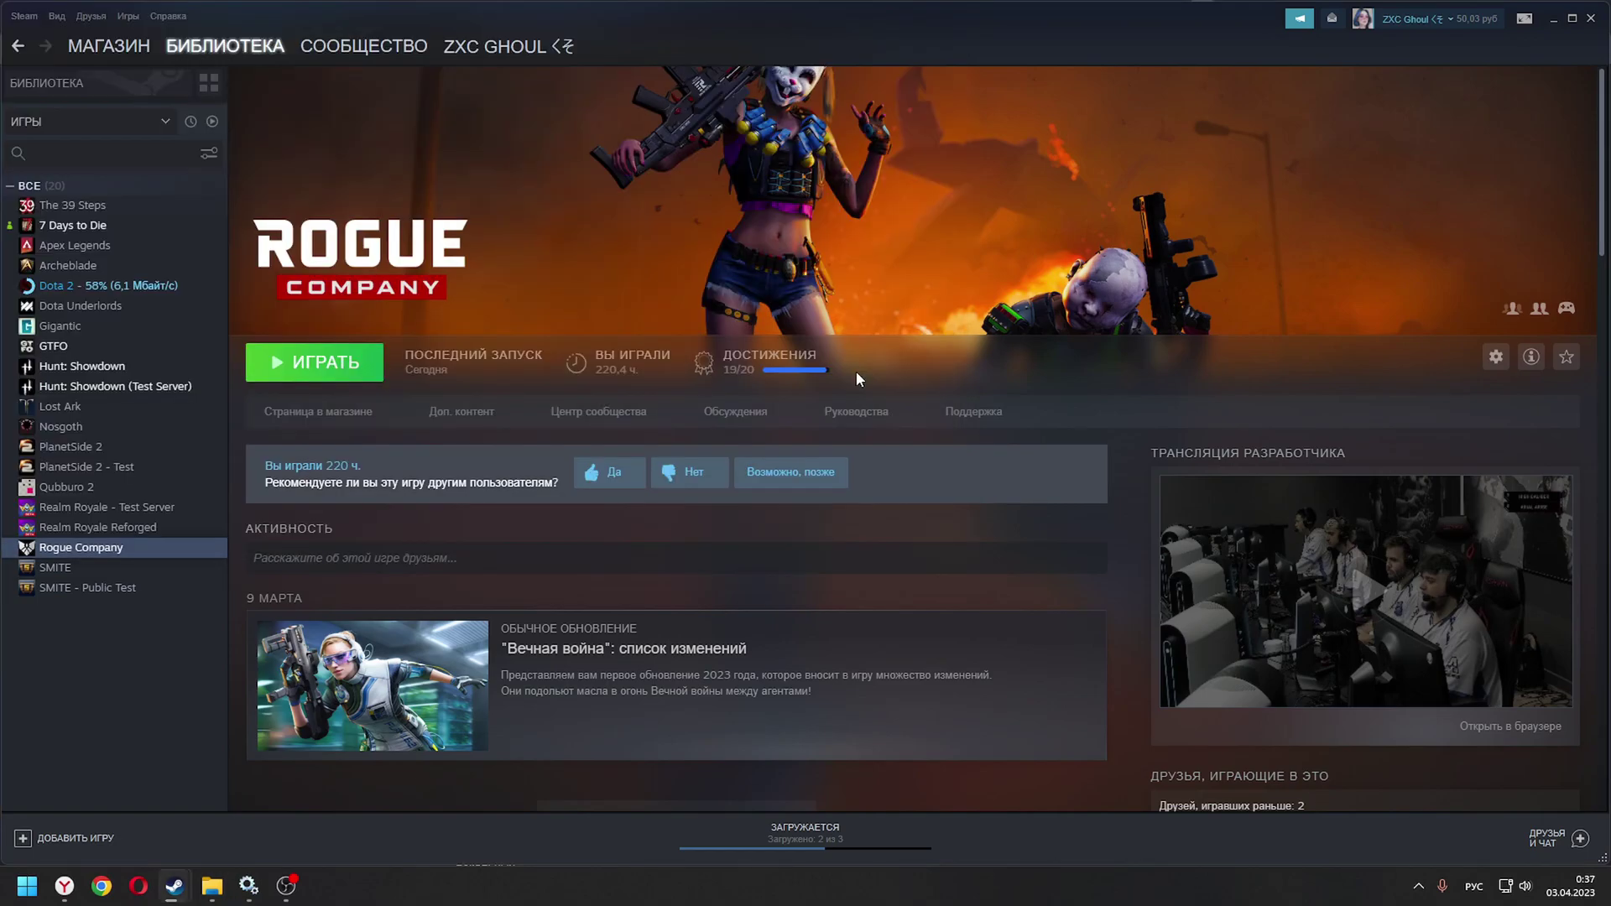
{"action": "key", "text": "super+r"}
{"action": "key", "text": "ctrl+v"}
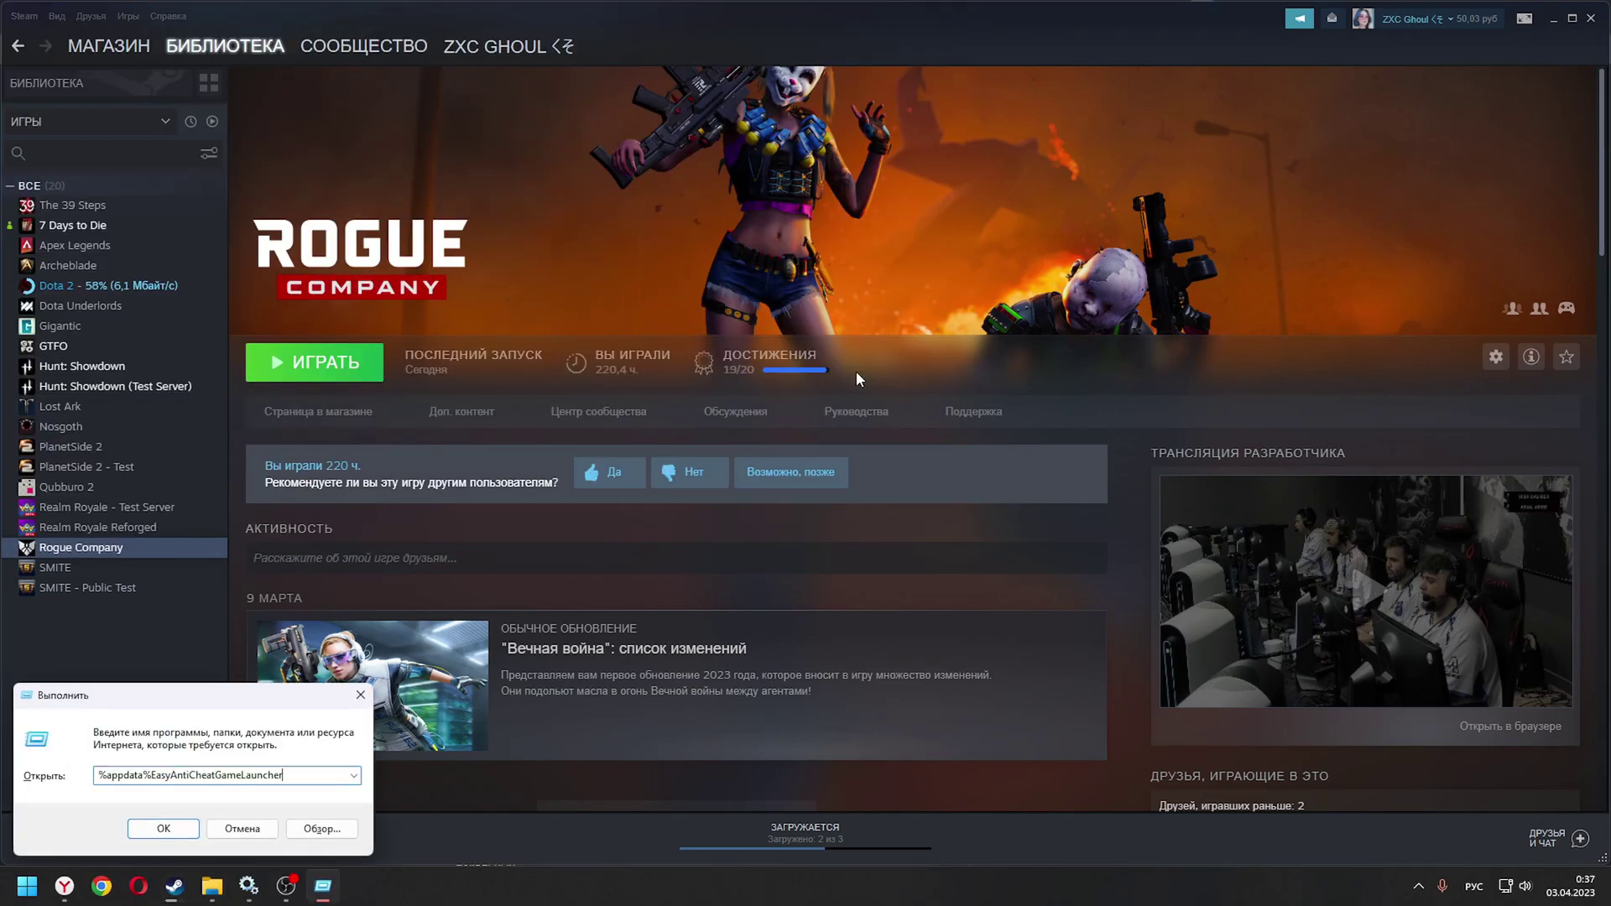
{"action": "key", "text": "Return"}
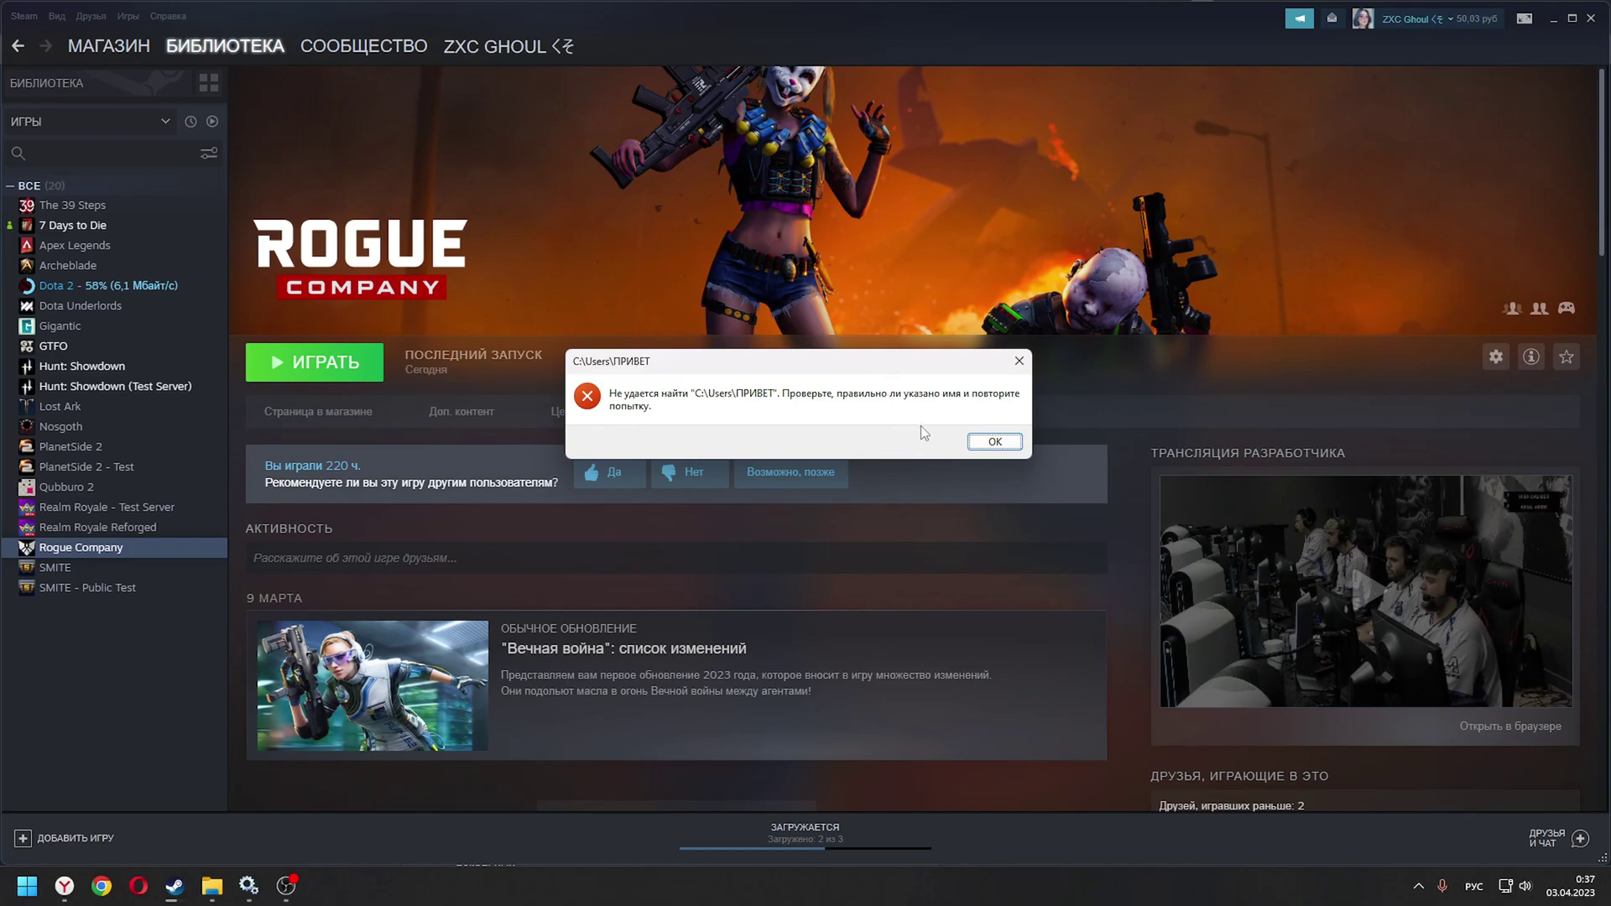
{"action": "left_click", "coordinate": [995, 444]}
{"action": "left_click", "coordinate": [994, 442]}
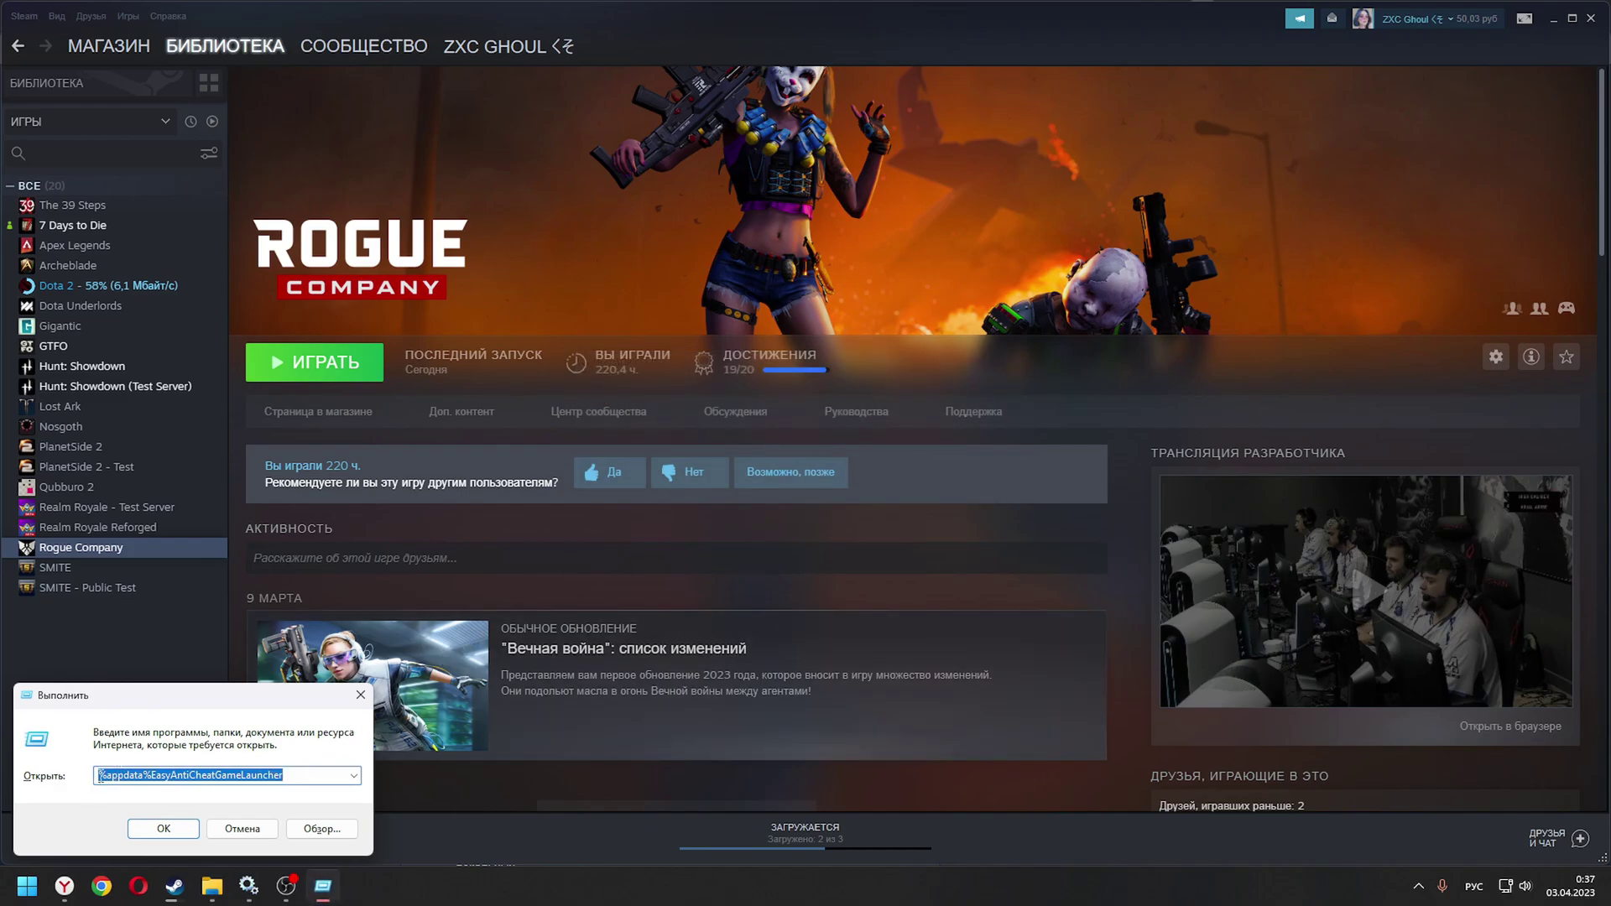
{"action": "left_click", "coordinate": [105, 773]}
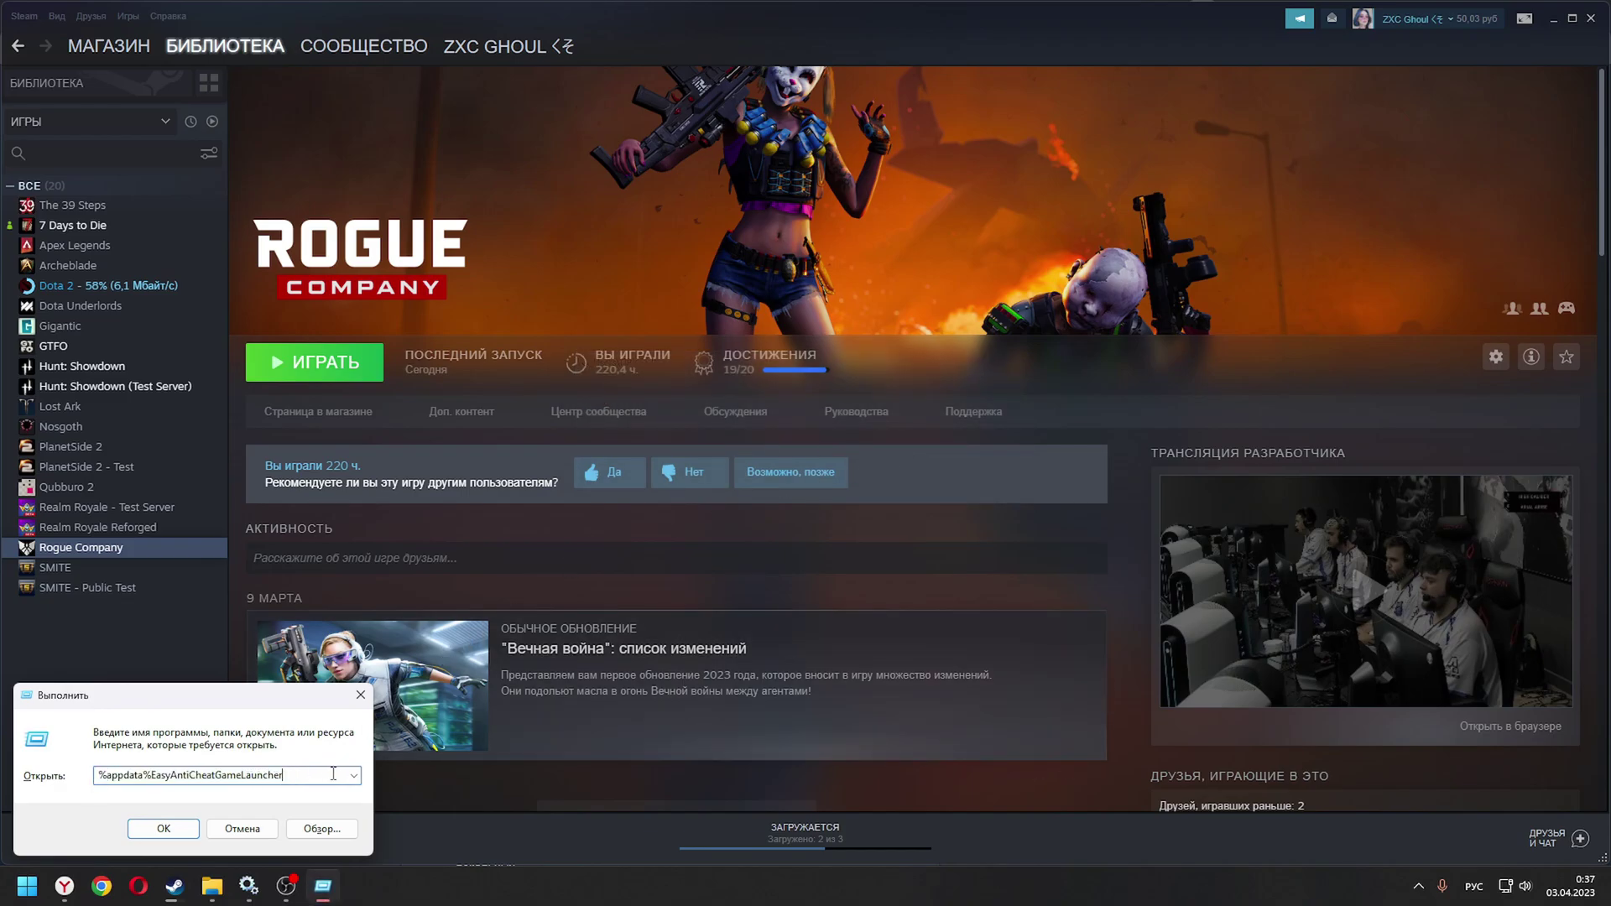
{"action": "left_click", "coordinate": [168, 828]}
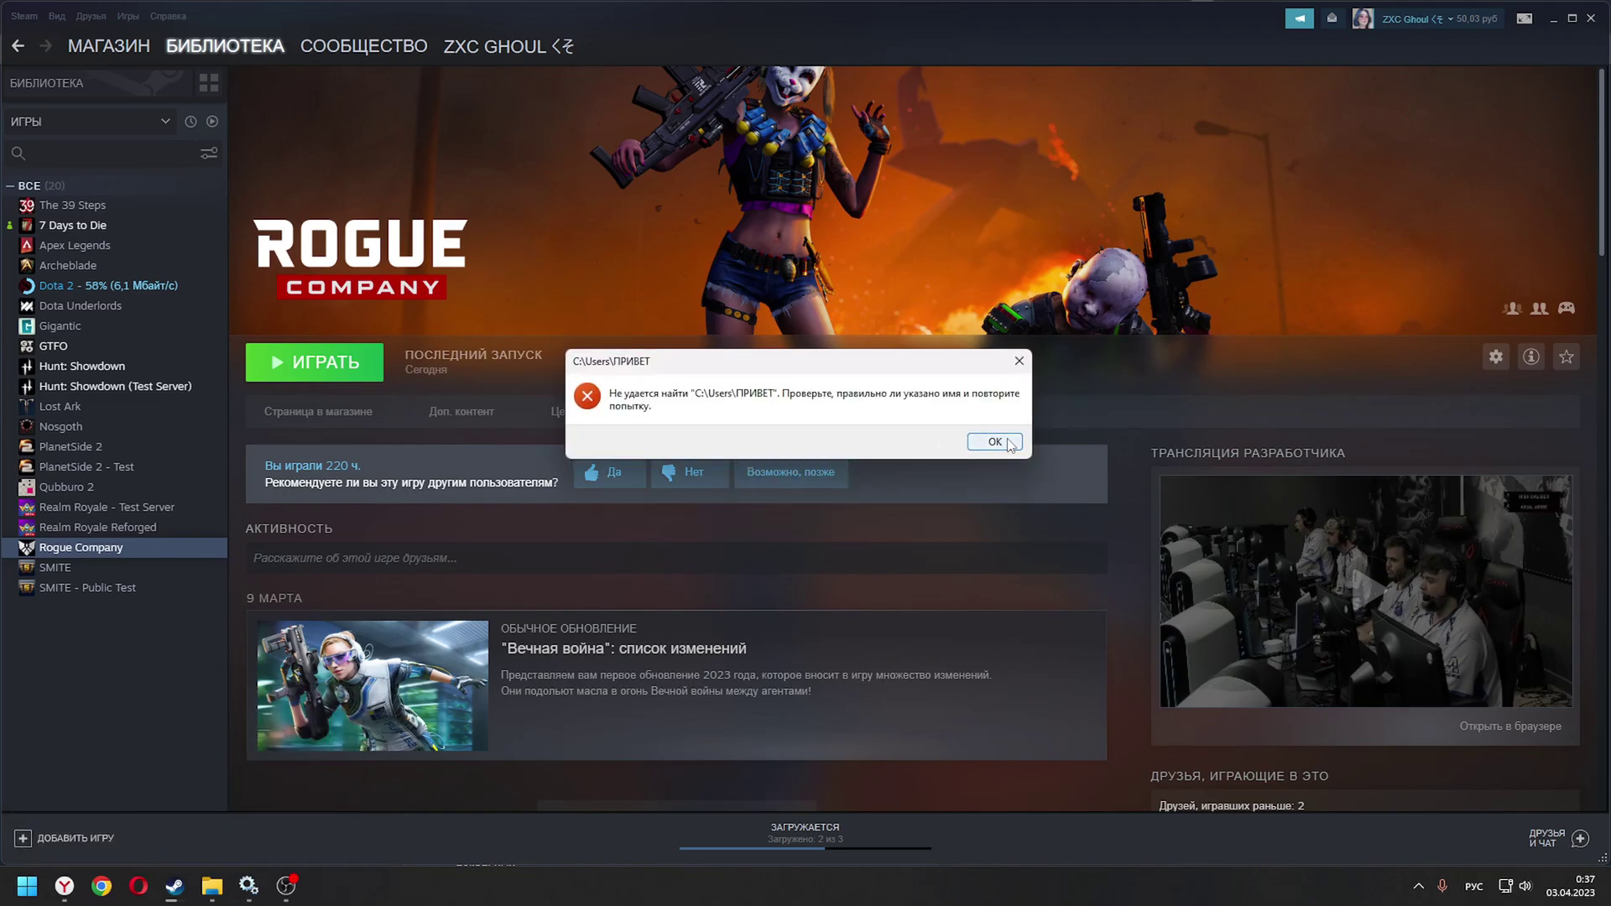
{"action": "left_click", "coordinate": [994, 443]}
{"action": "left_click", "coordinate": [84, 394]}
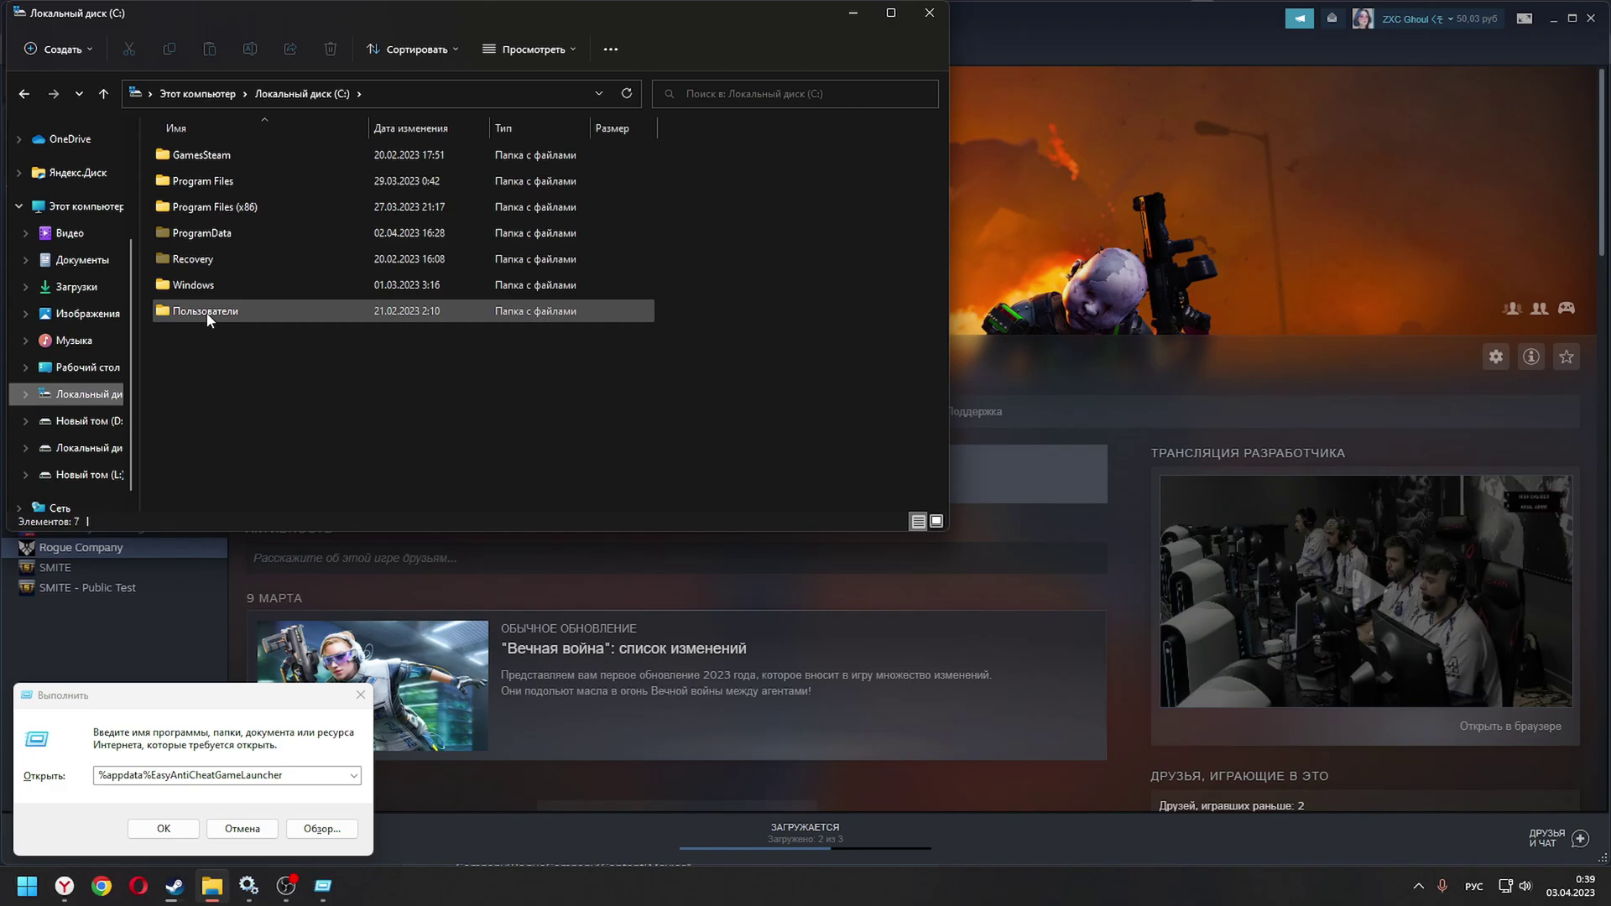
Browse from Users through the profile into AppData\Local, checking EpicGamesLauncher\Intermediate along the way
{"action": "double_click", "coordinate": [206, 312]}
{"action": "double_click", "coordinate": [198, 234]}
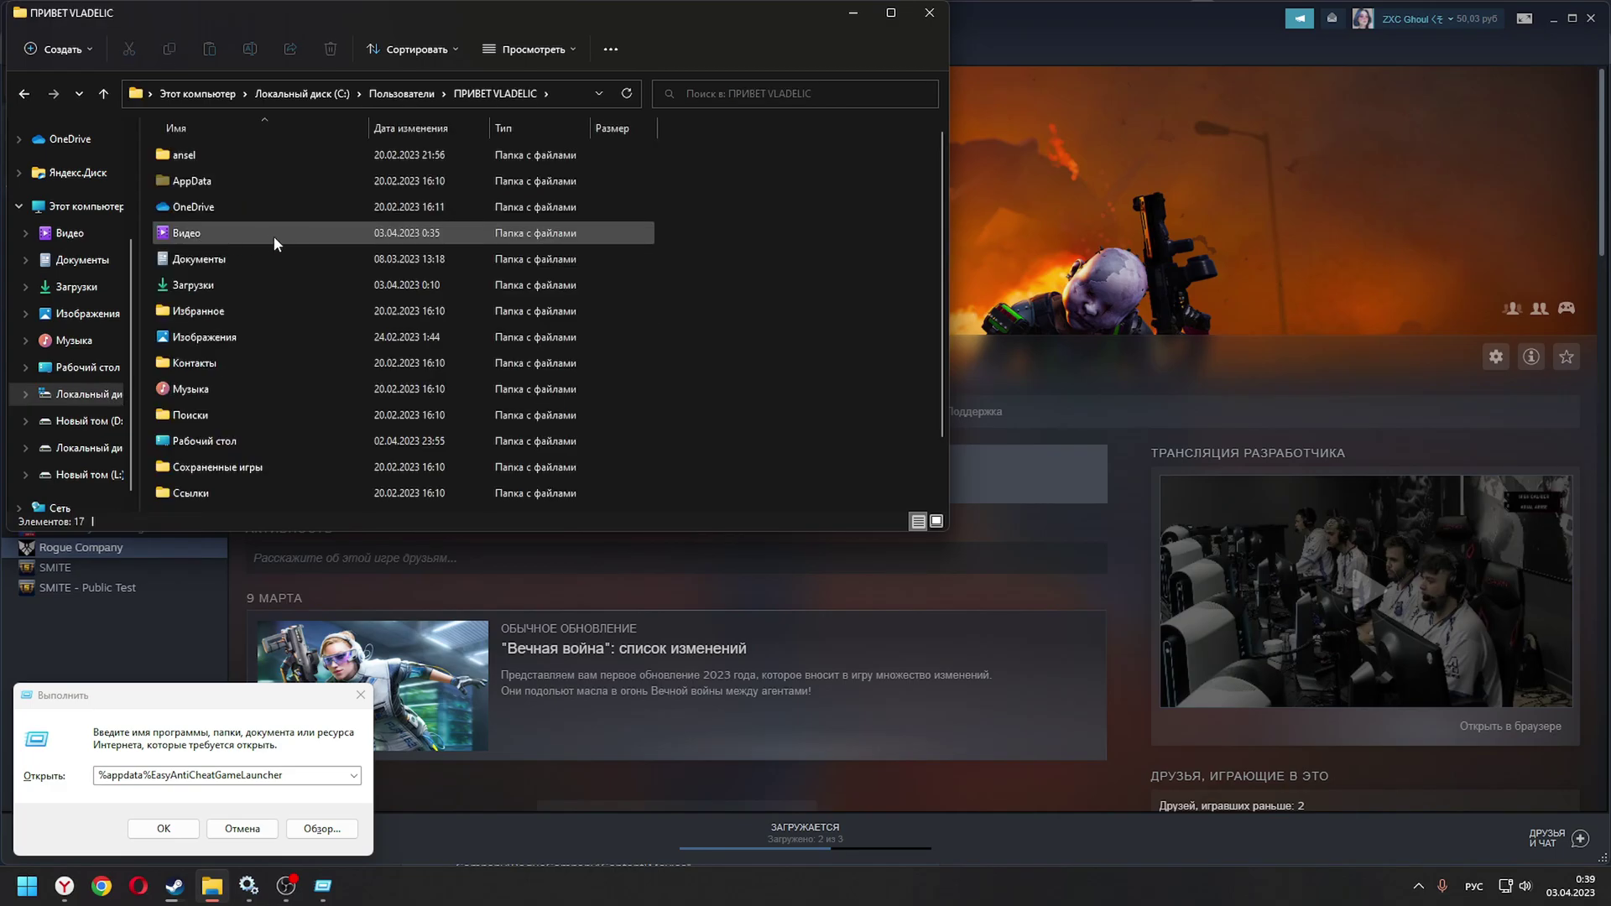
{"action": "double_click", "coordinate": [252, 179]}
{"action": "left_click", "coordinate": [210, 160]}
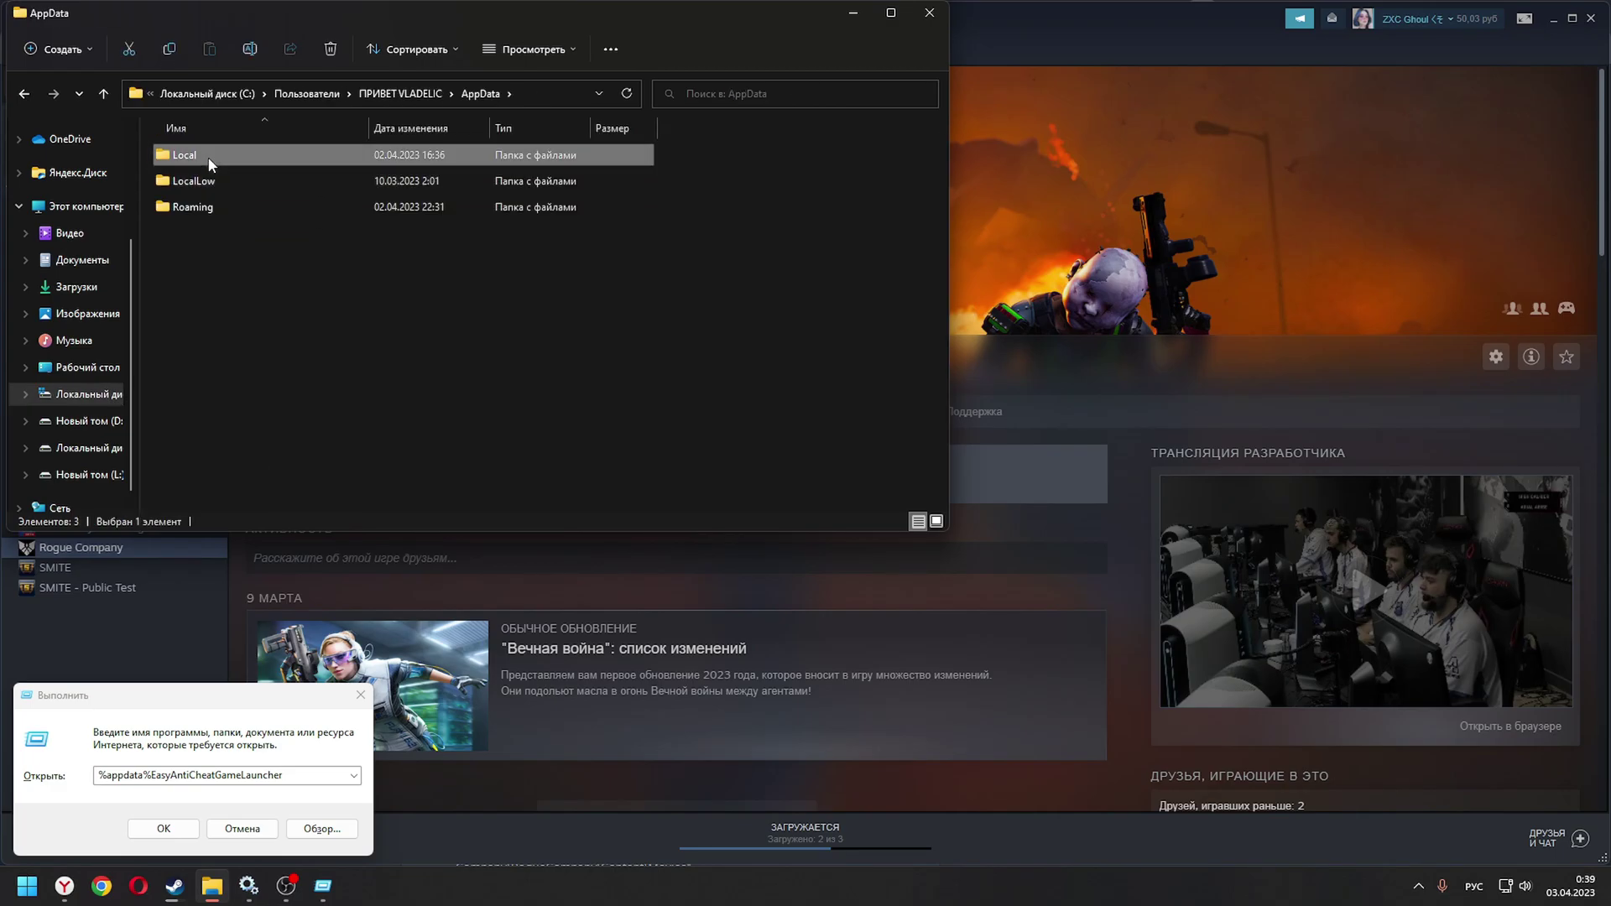
{"action": "double_click", "coordinate": [211, 160]}
{"action": "scroll", "coordinate": [268, 386], "scroll_direction": "down", "scroll_amount": 2}
{"action": "scroll", "coordinate": [263, 392], "scroll_direction": "down", "scroll_amount": 2}
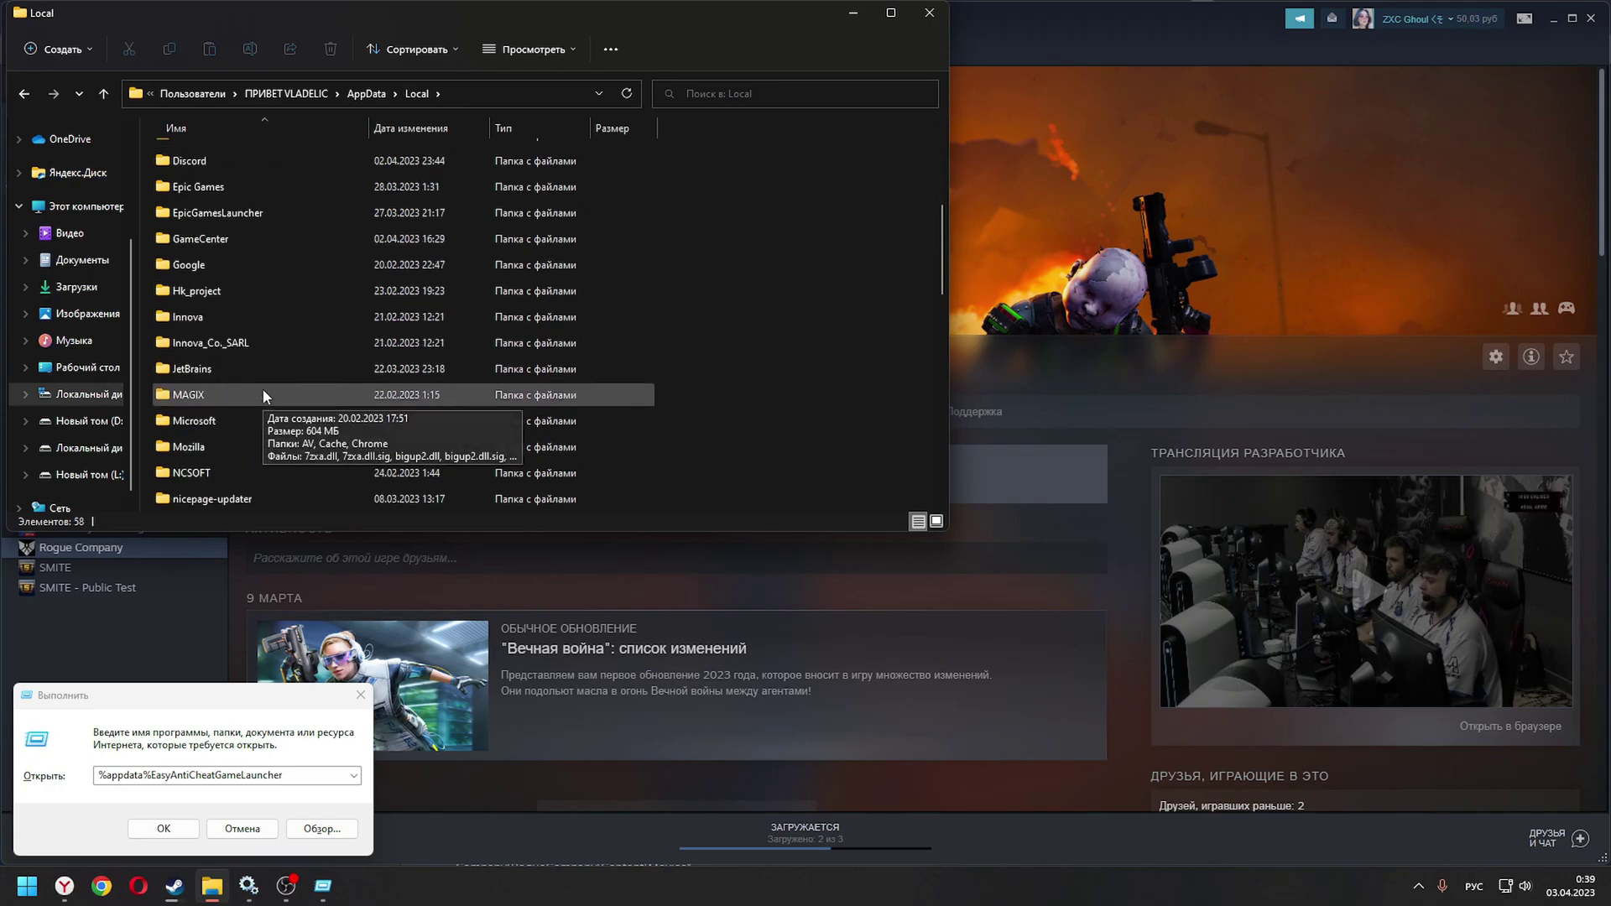
{"action": "double_click", "coordinate": [239, 213]}
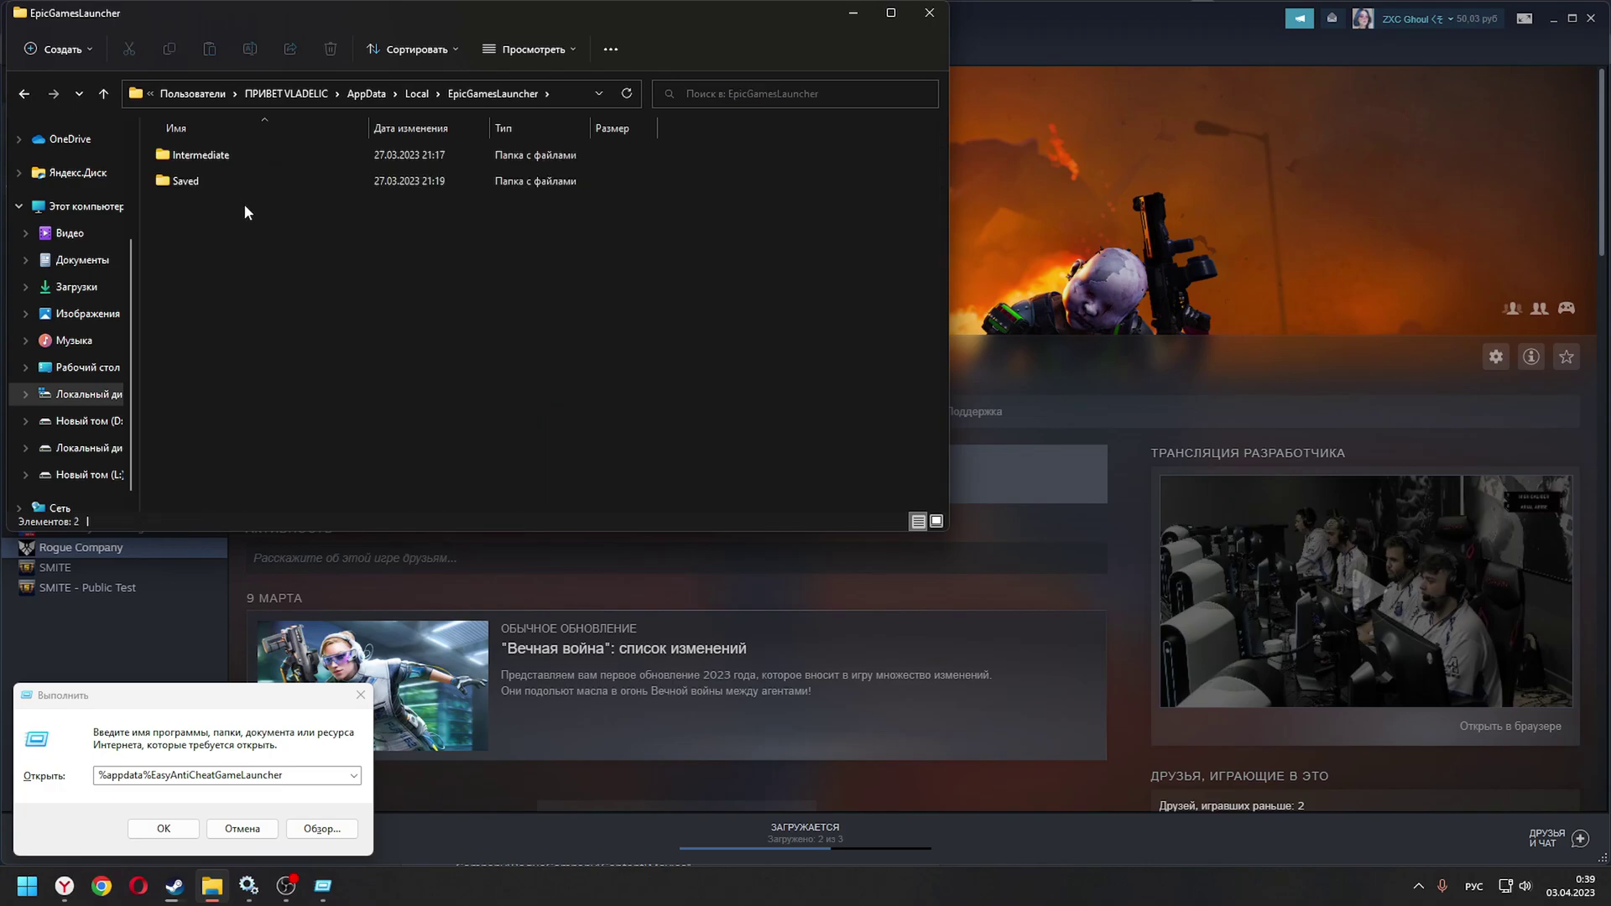
{"action": "double_click", "coordinate": [193, 156]}
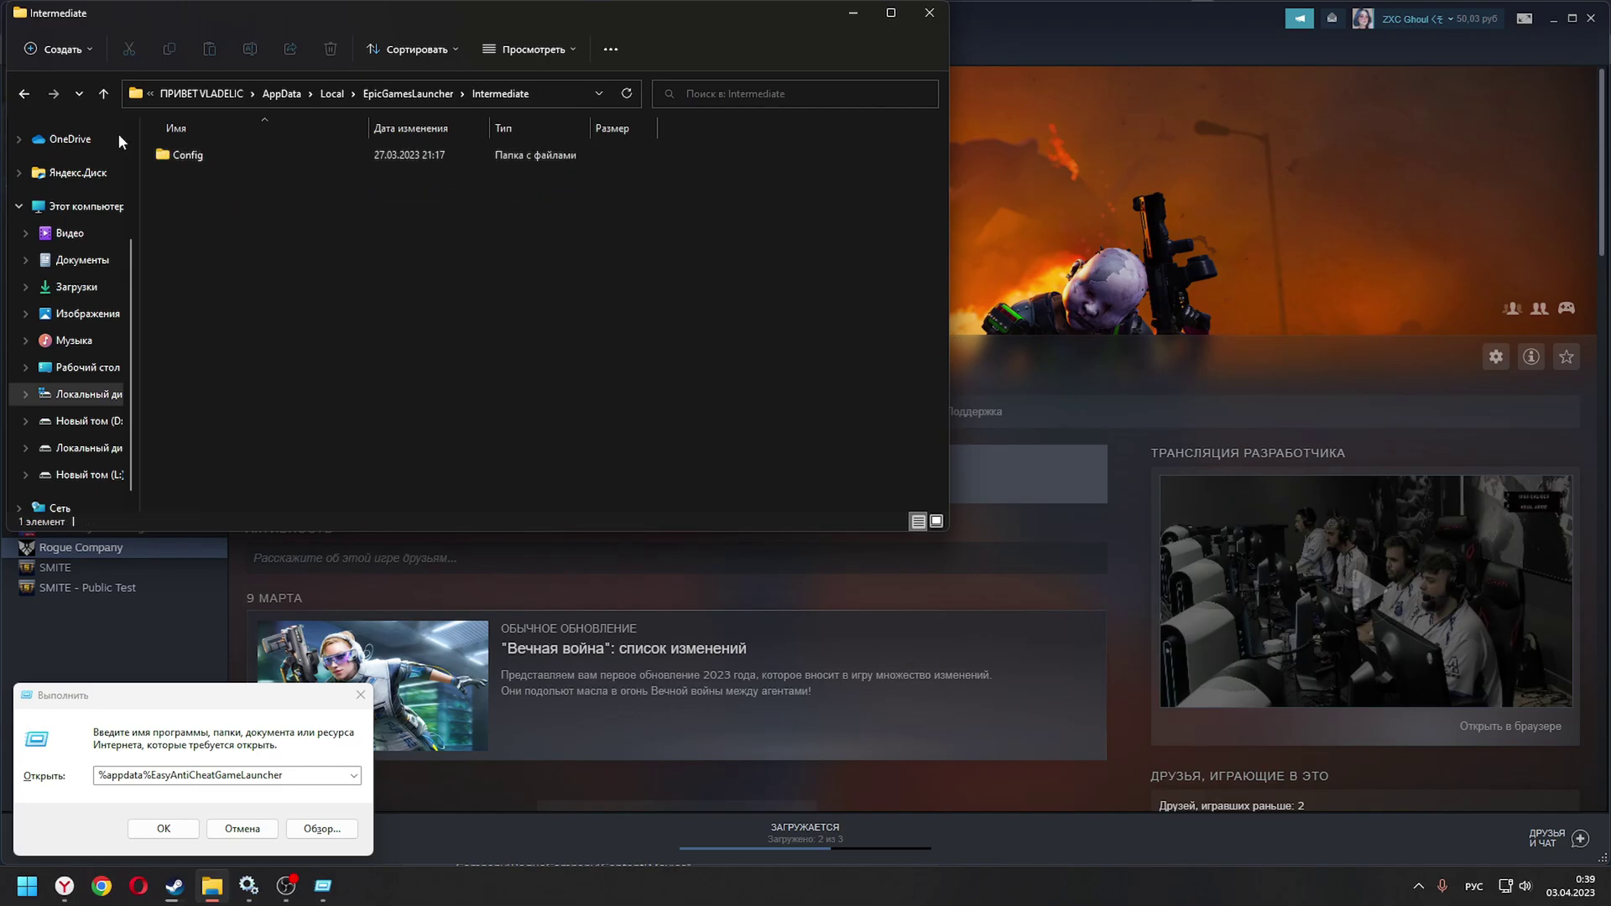
{"action": "left_click", "coordinate": [20, 94]}
{"action": "left_click", "coordinate": [20, 94]}
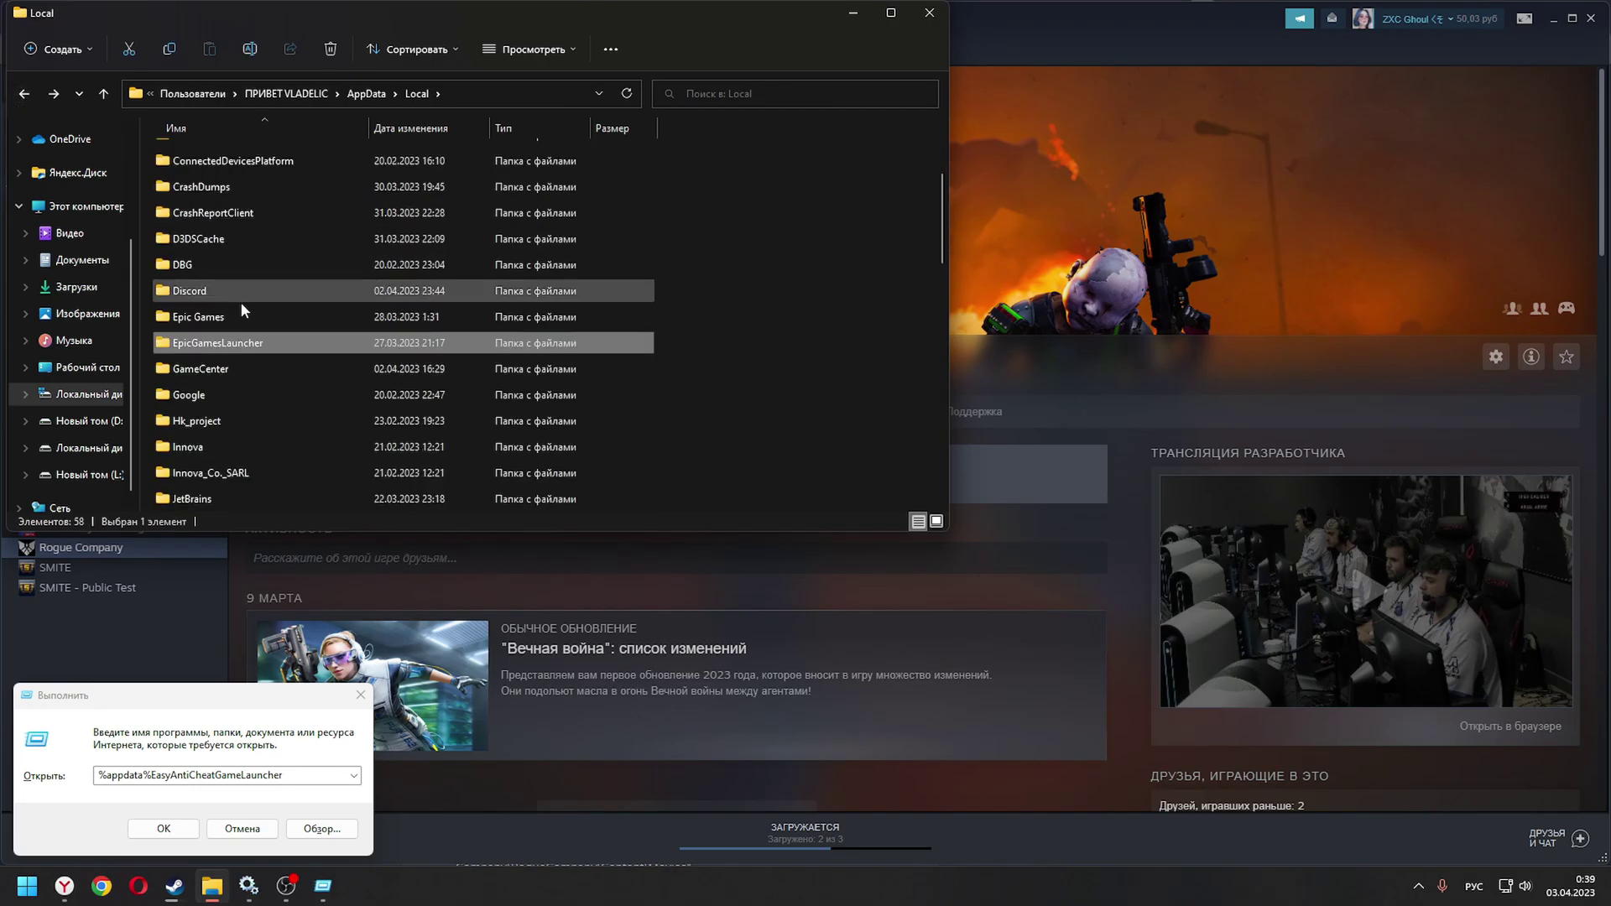
{"action": "scroll", "coordinate": [235, 394], "scroll_direction": "down", "scroll_amount": 8}
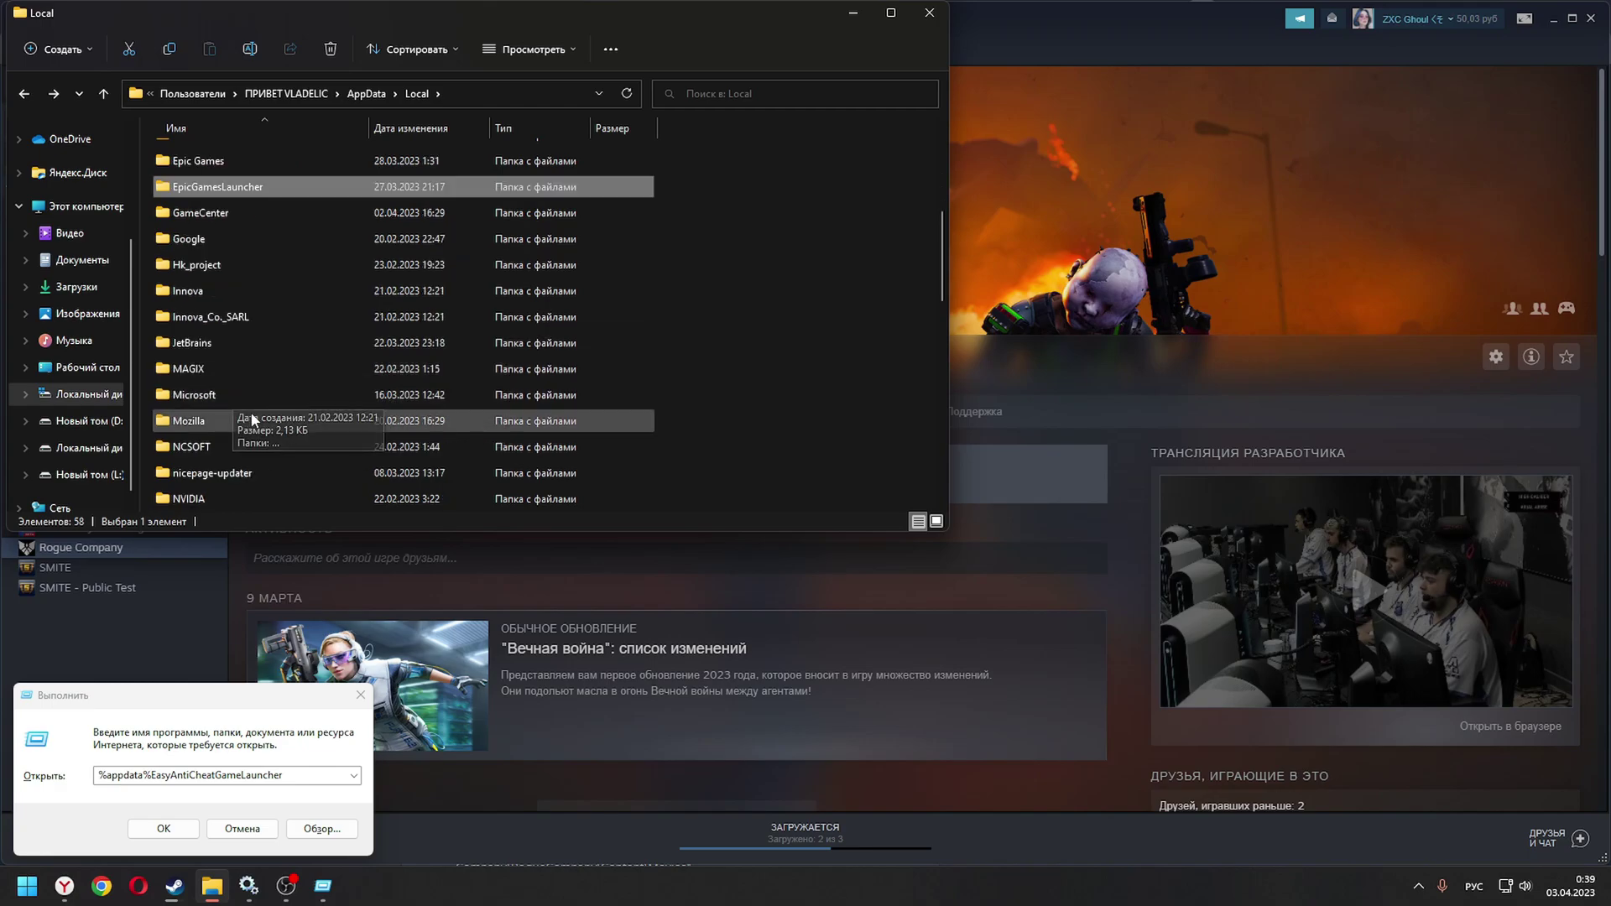
{"action": "left_click", "coordinate": [23, 93]}
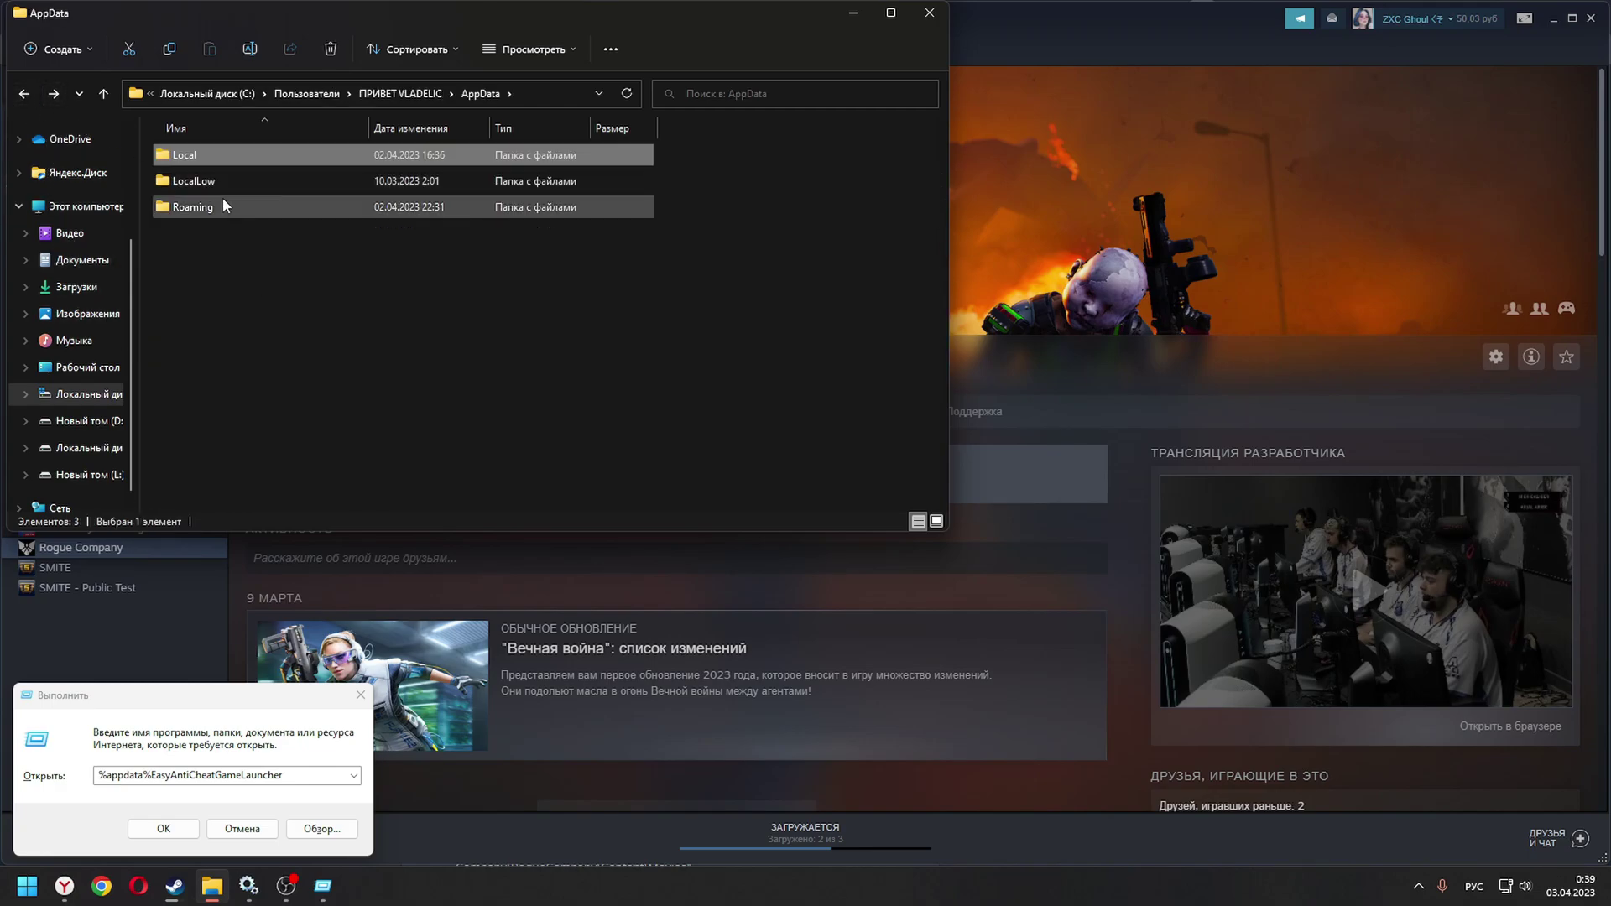
Open AppData\Roaming\EasyAntiCheat\GameLauncher, which contains 0 items
{"action": "double_click", "coordinate": [198, 181]}
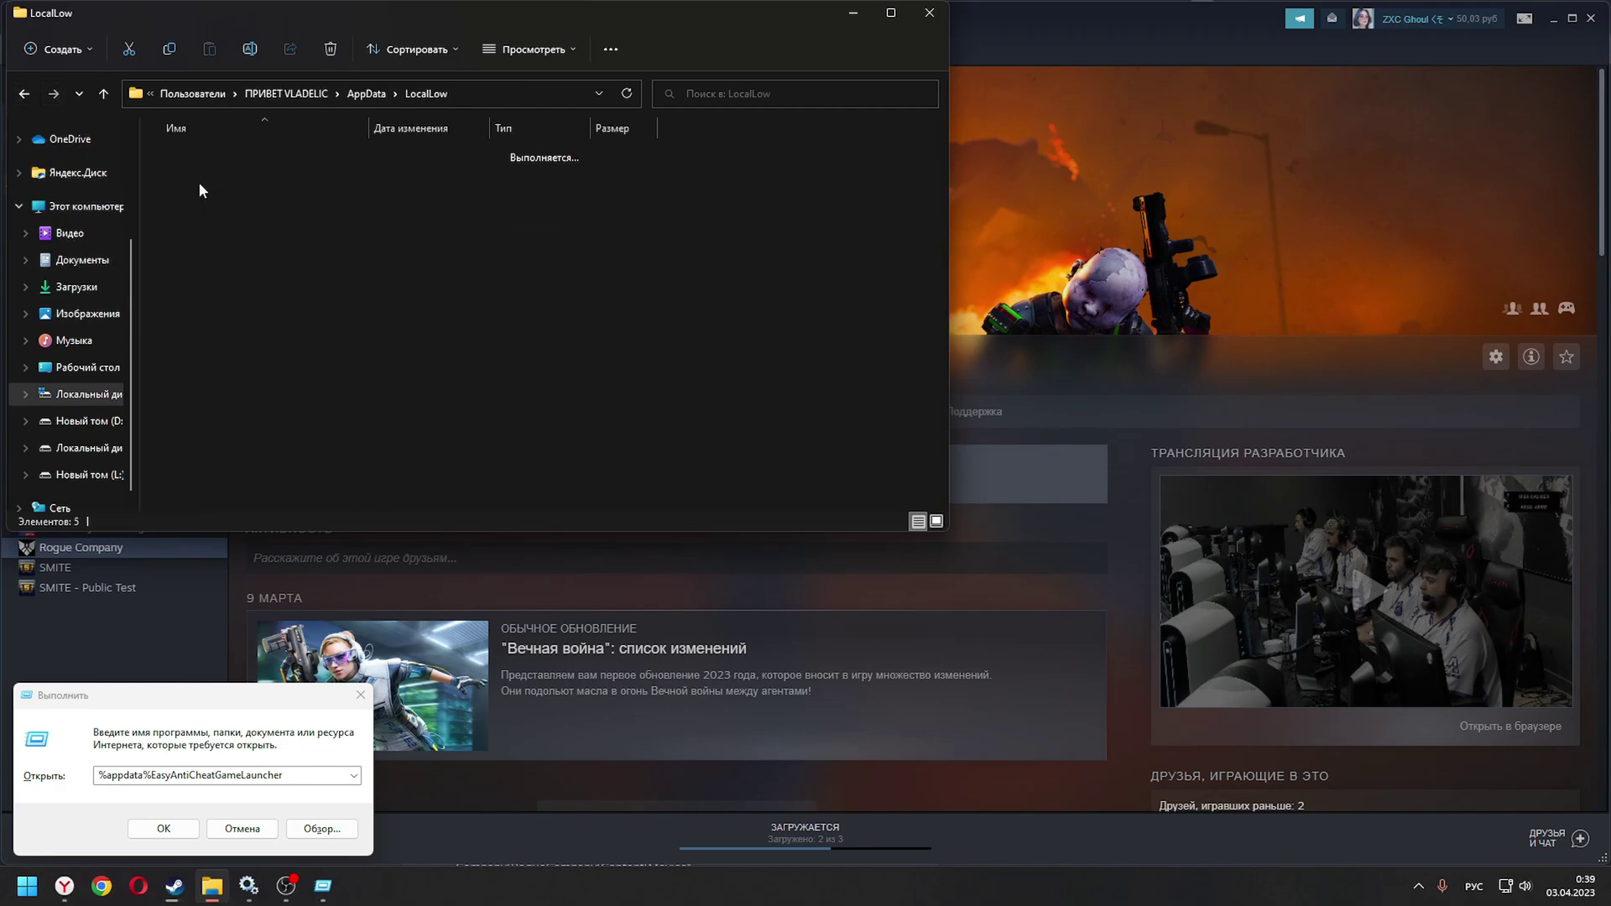
{"action": "left_click", "coordinate": [26, 94]}
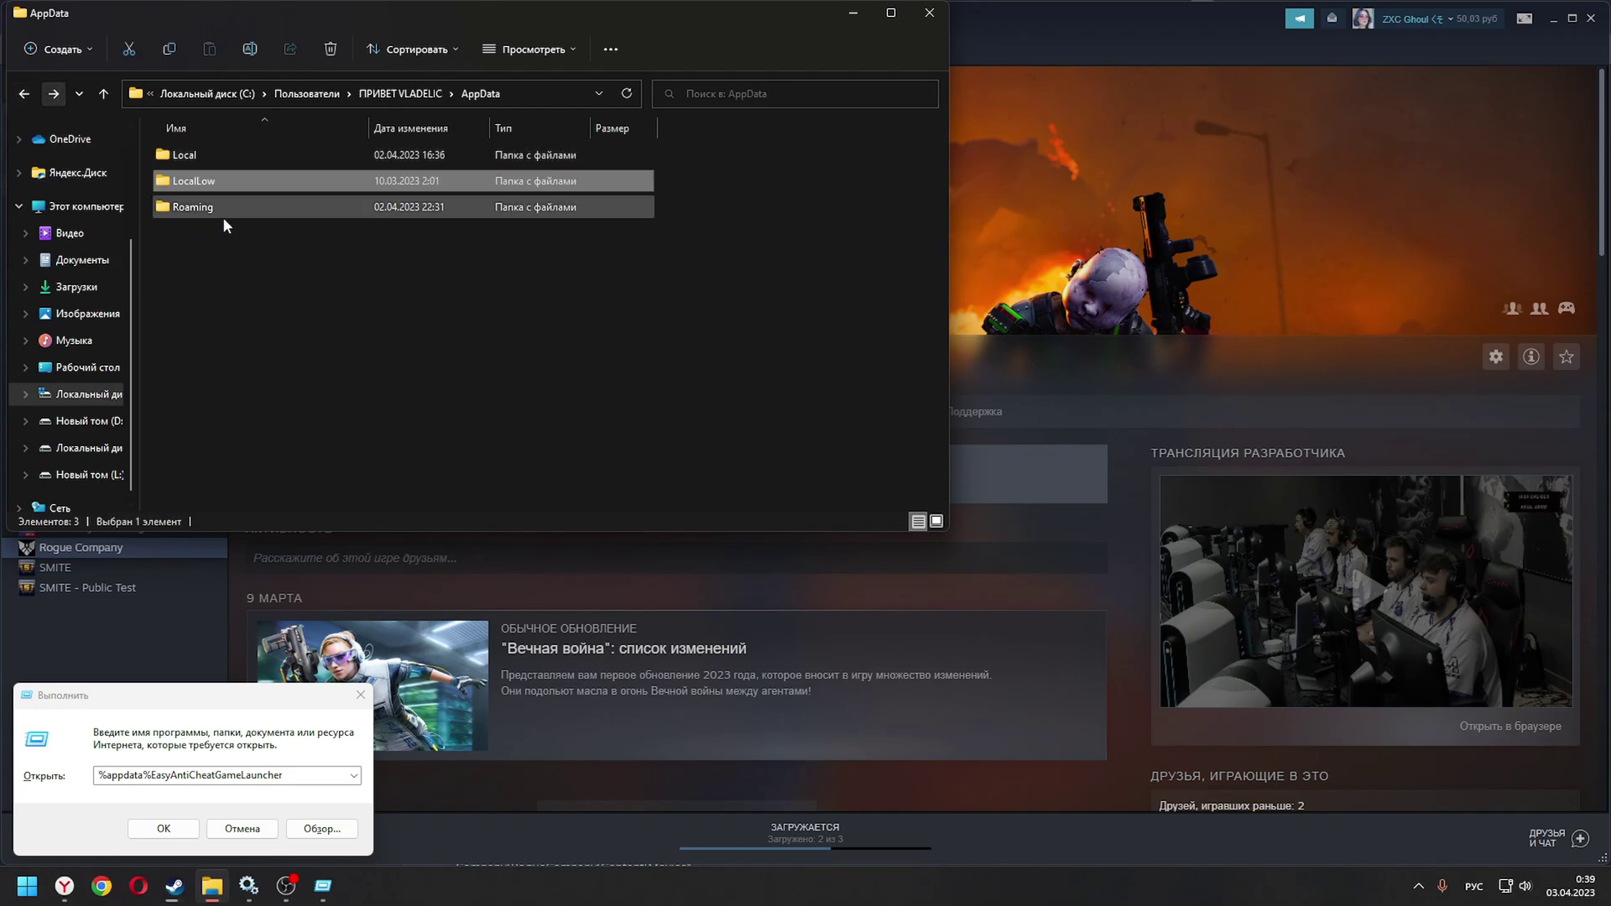
{"action": "double_click", "coordinate": [217, 208]}
{"action": "double_click", "coordinate": [239, 262]}
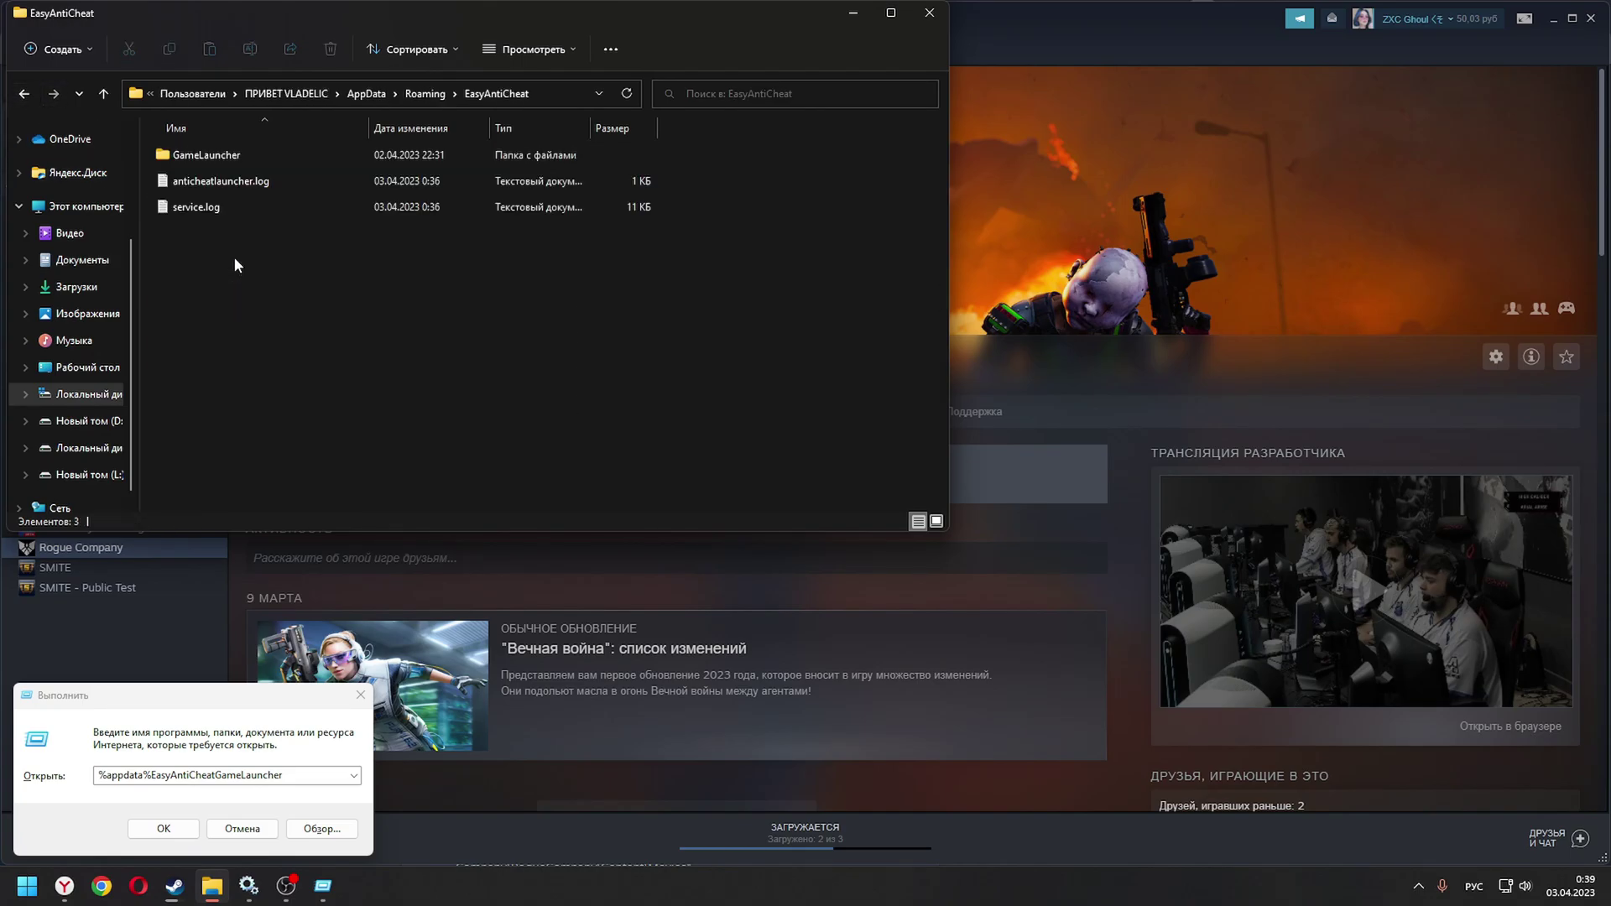
{"action": "double_click", "coordinate": [220, 155]}
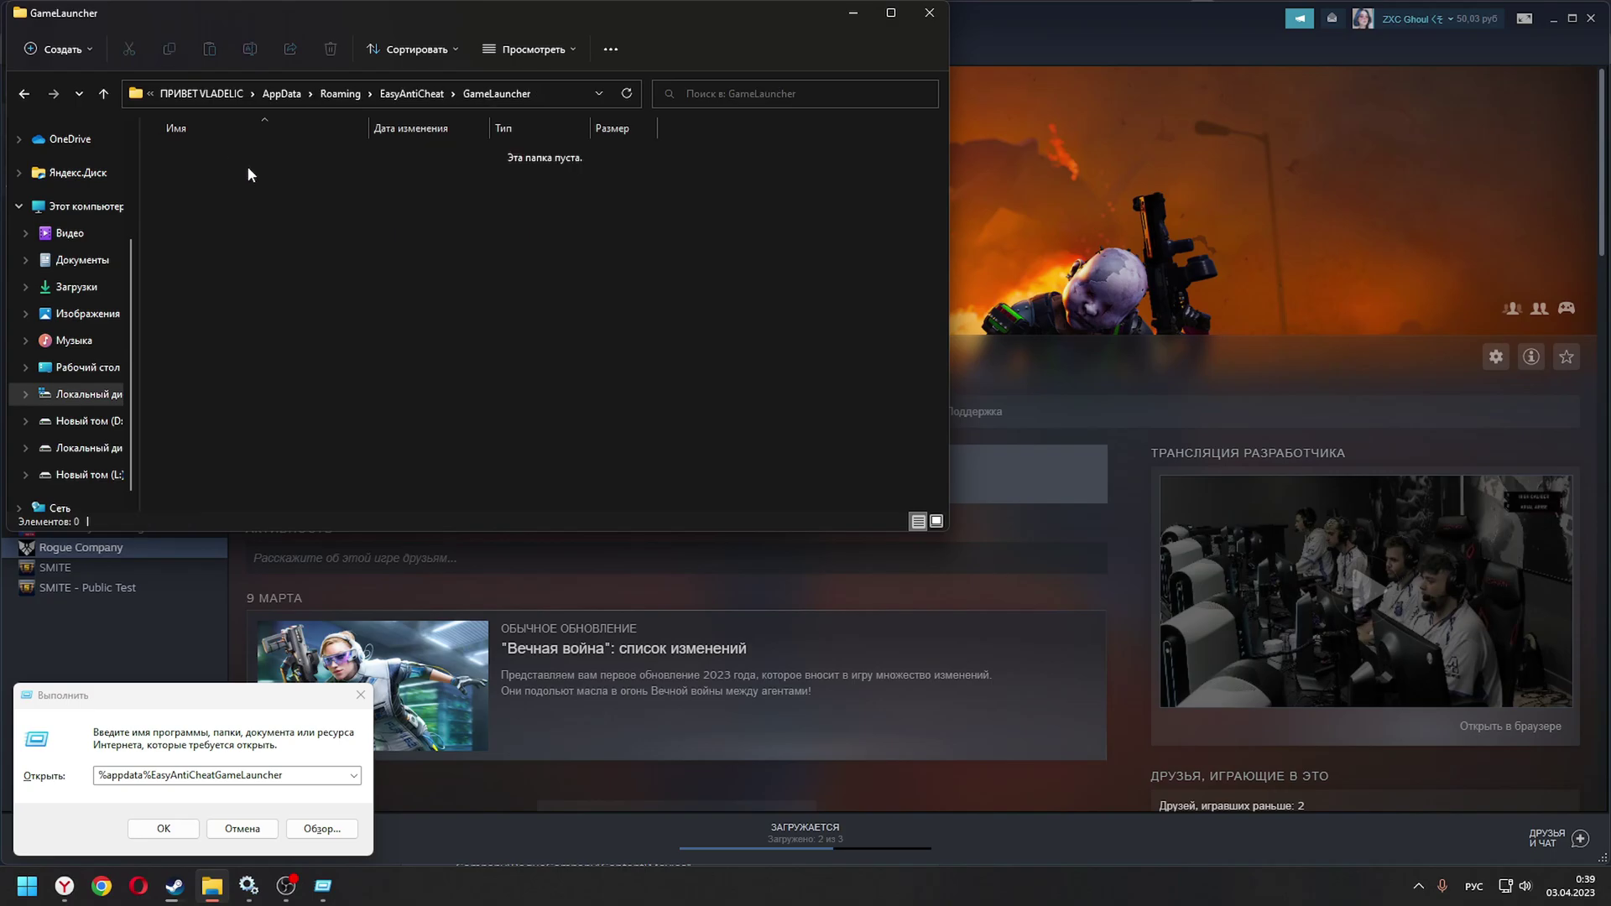
{"action": "left_click", "coordinate": [26, 94]}
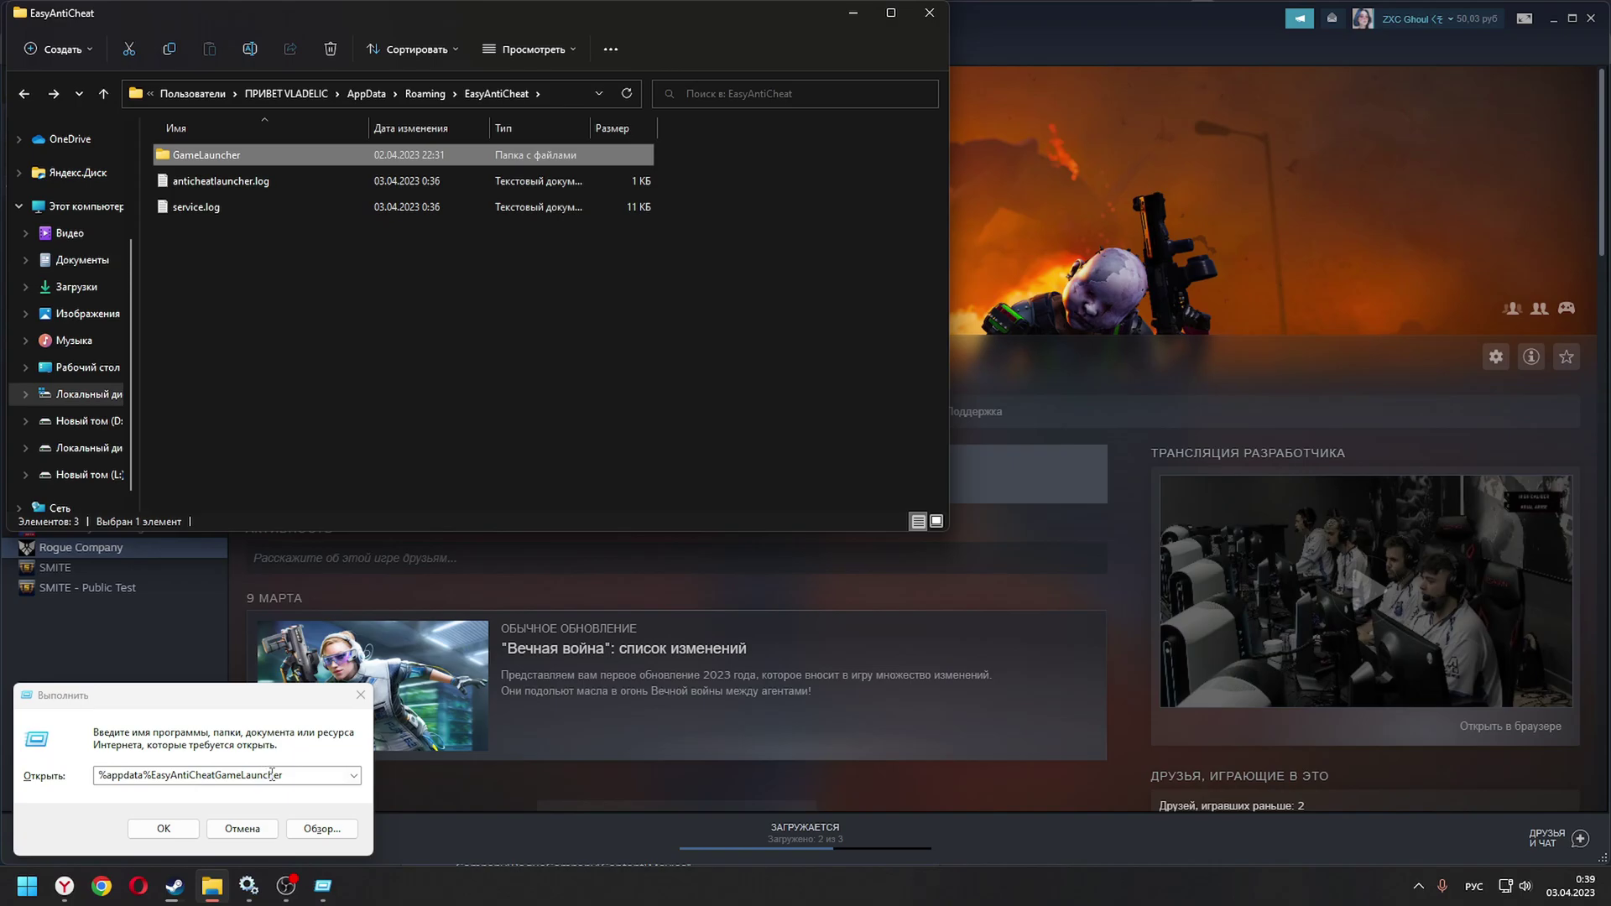
{"action": "double_click", "coordinate": [191, 157]}
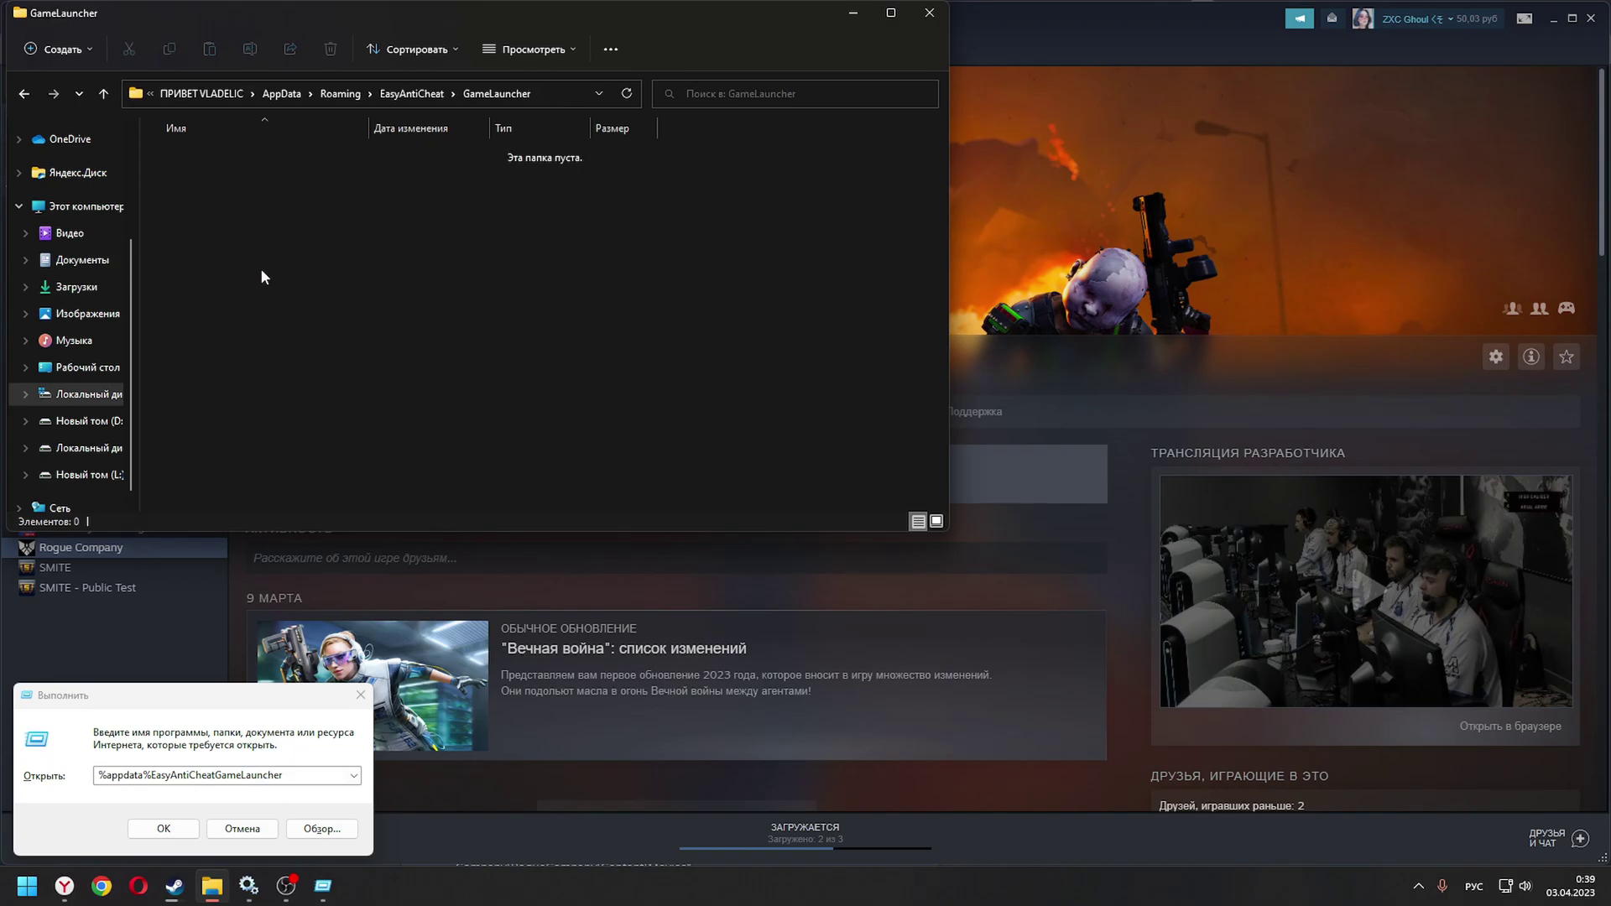
{"action": "key", "text": "alt+Tab"}
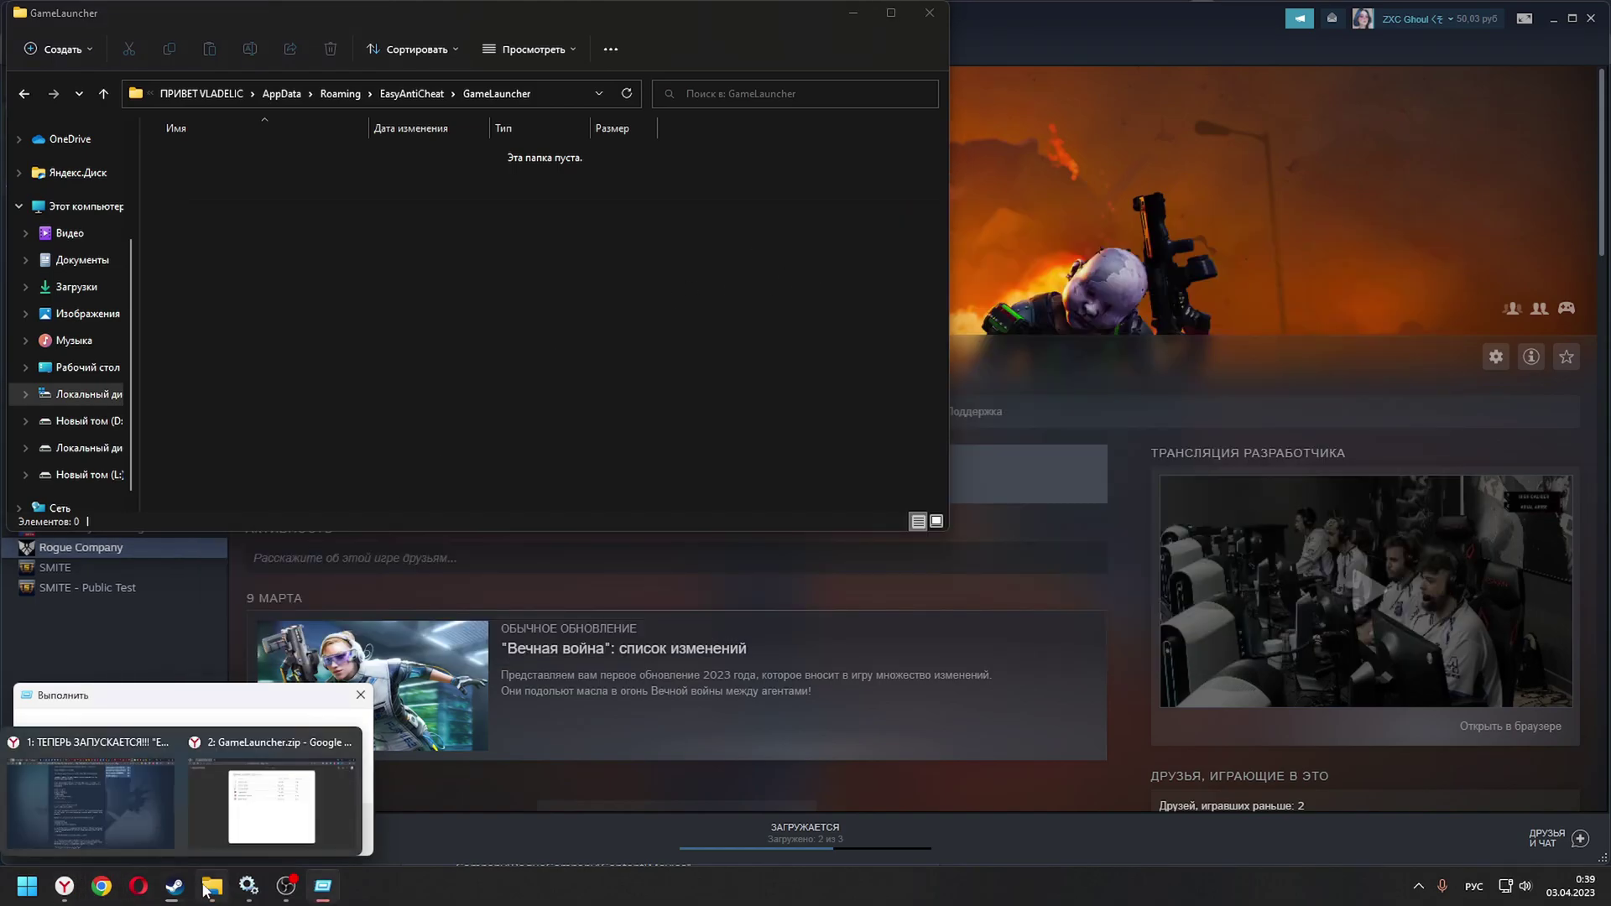
{"action": "mouse_move", "coordinate": [213, 894]}
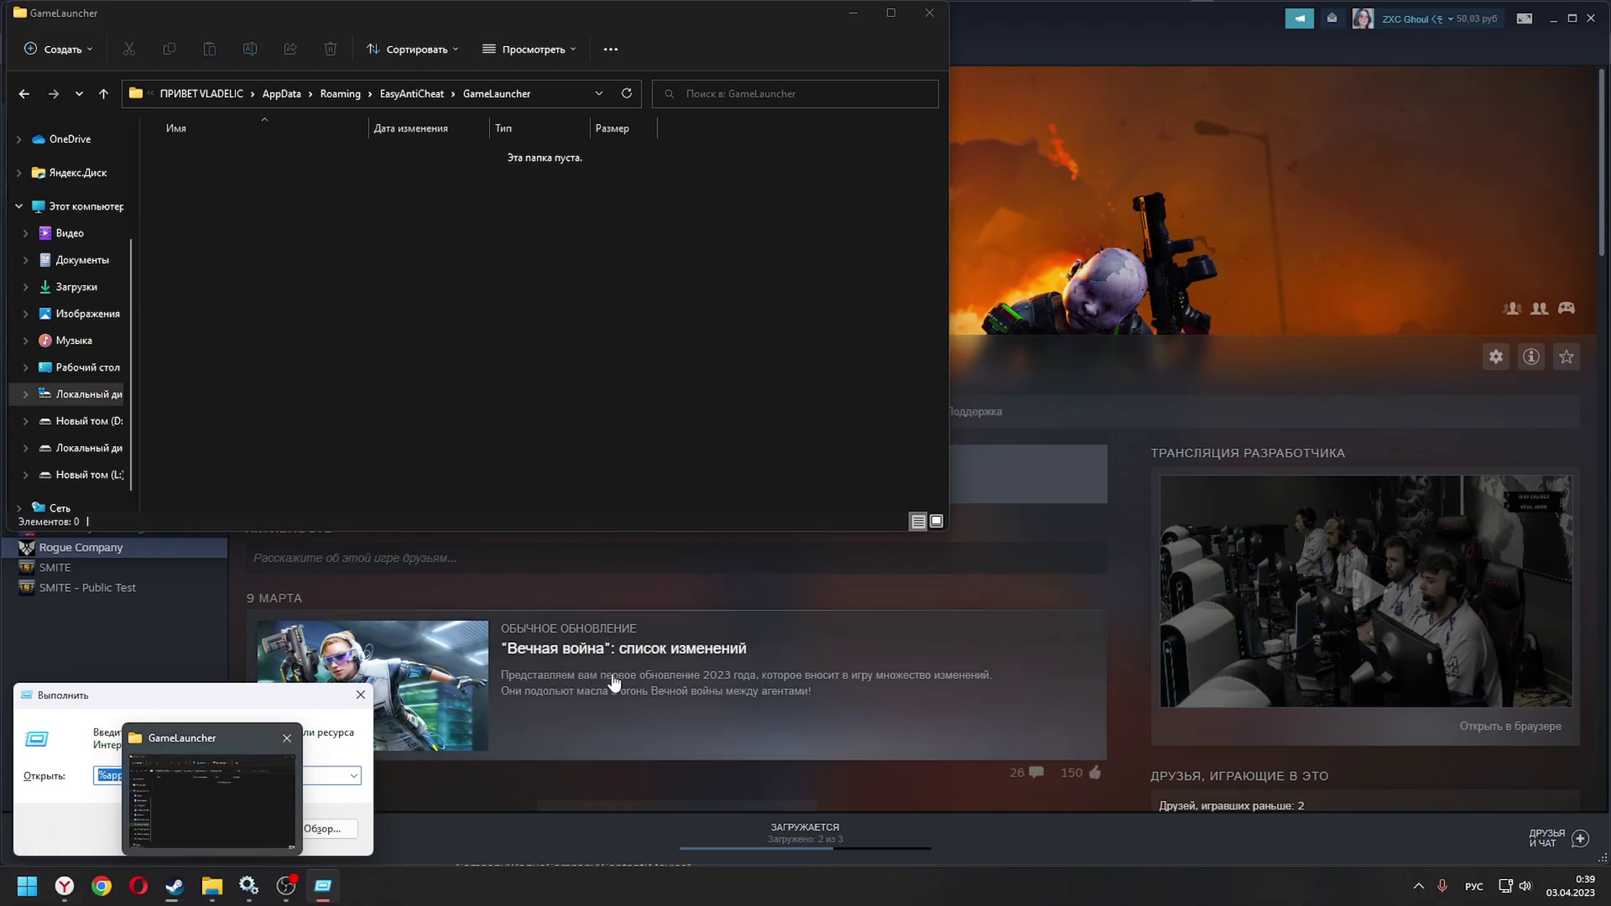
Open Rogue Company's local install files from the Steam library's Manage menu
{"action": "left_click", "coordinate": [571, 769]}
{"action": "right_click", "coordinate": [97, 547]}
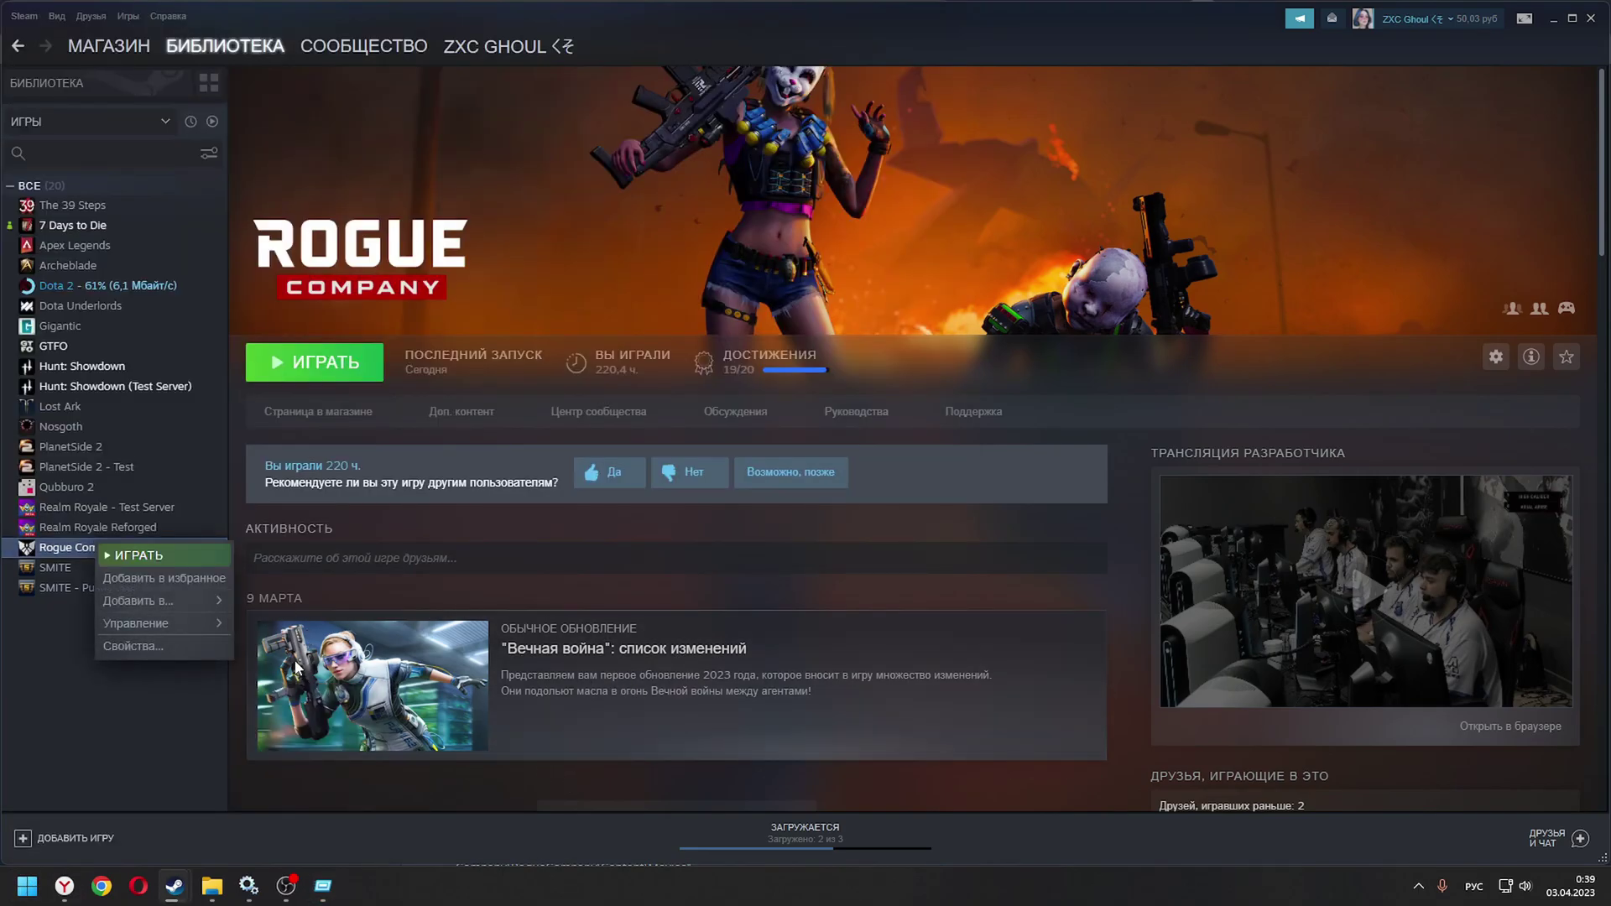
{"action": "mouse_move", "coordinate": [170, 619]}
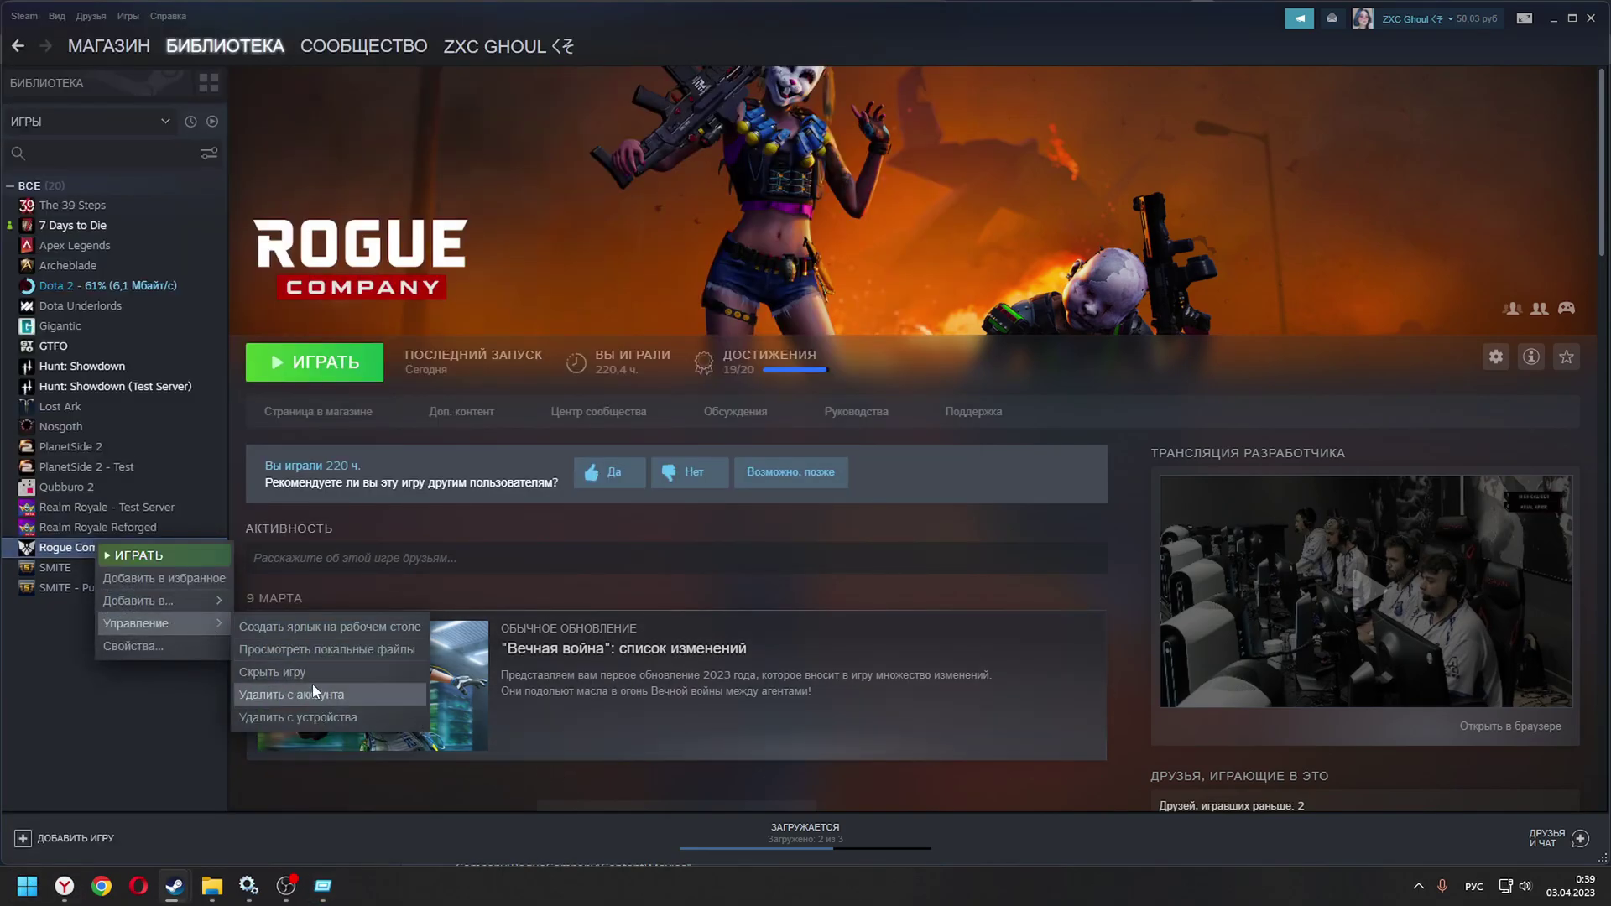
{"action": "left_click", "coordinate": [336, 652]}
{"action": "mouse_move", "coordinate": [212, 885]}
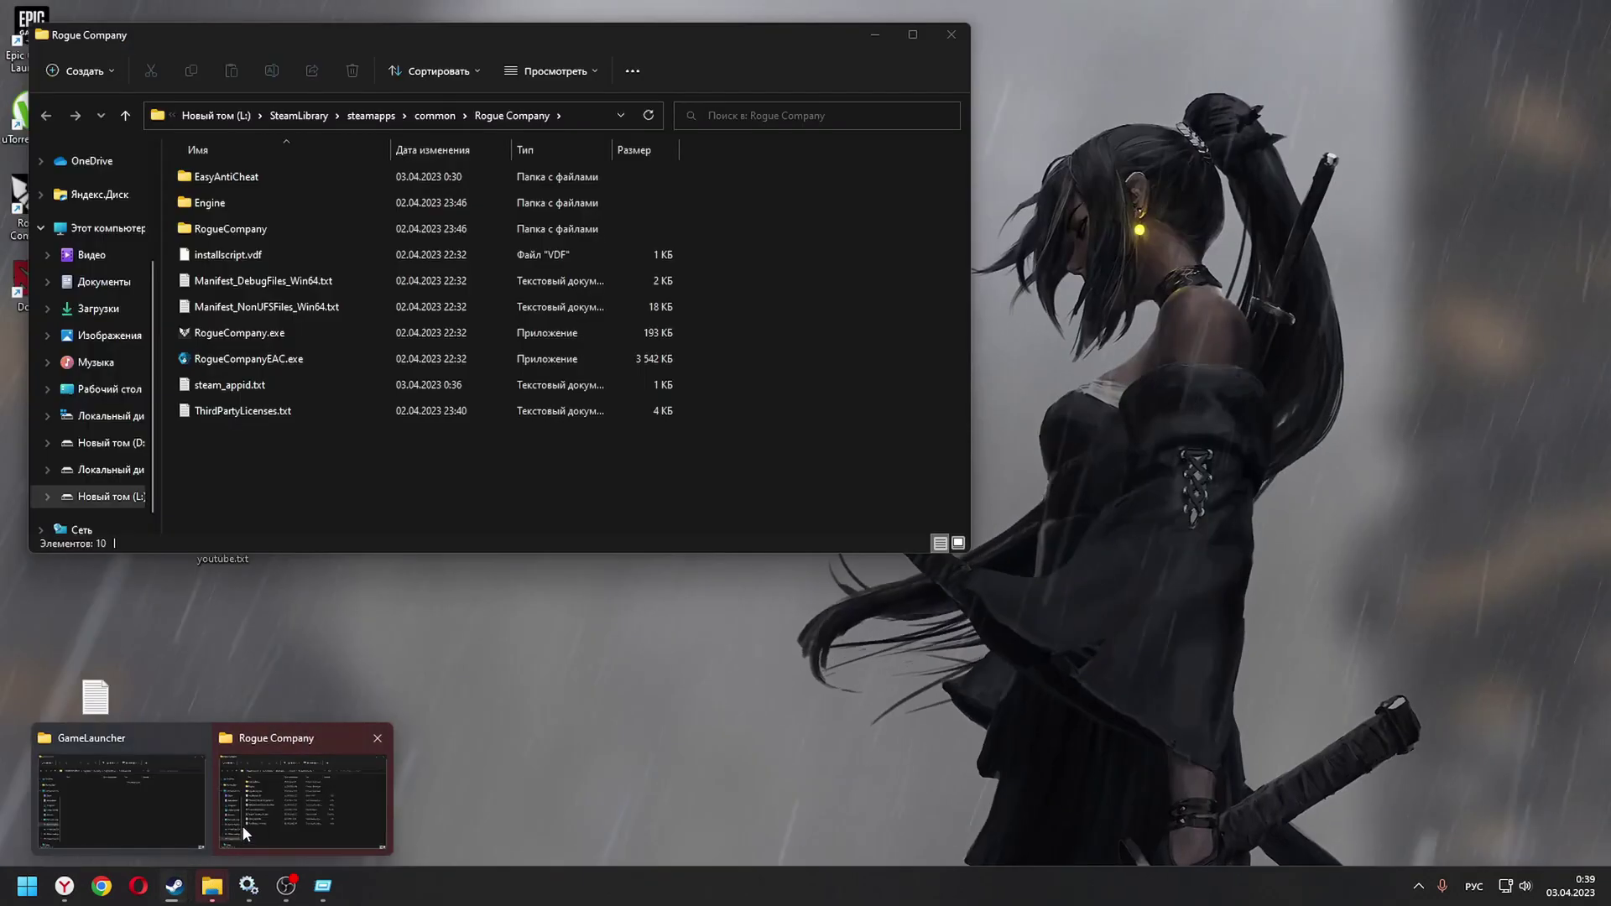
{"action": "left_click", "coordinate": [234, 849]}
Copy GameLauncher.zip from the game's EasyAntiCheat folder
{"action": "double_click", "coordinate": [214, 172]}
{"action": "left_click", "coordinate": [225, 411]}
{"action": "key", "text": "ctrl+c"}
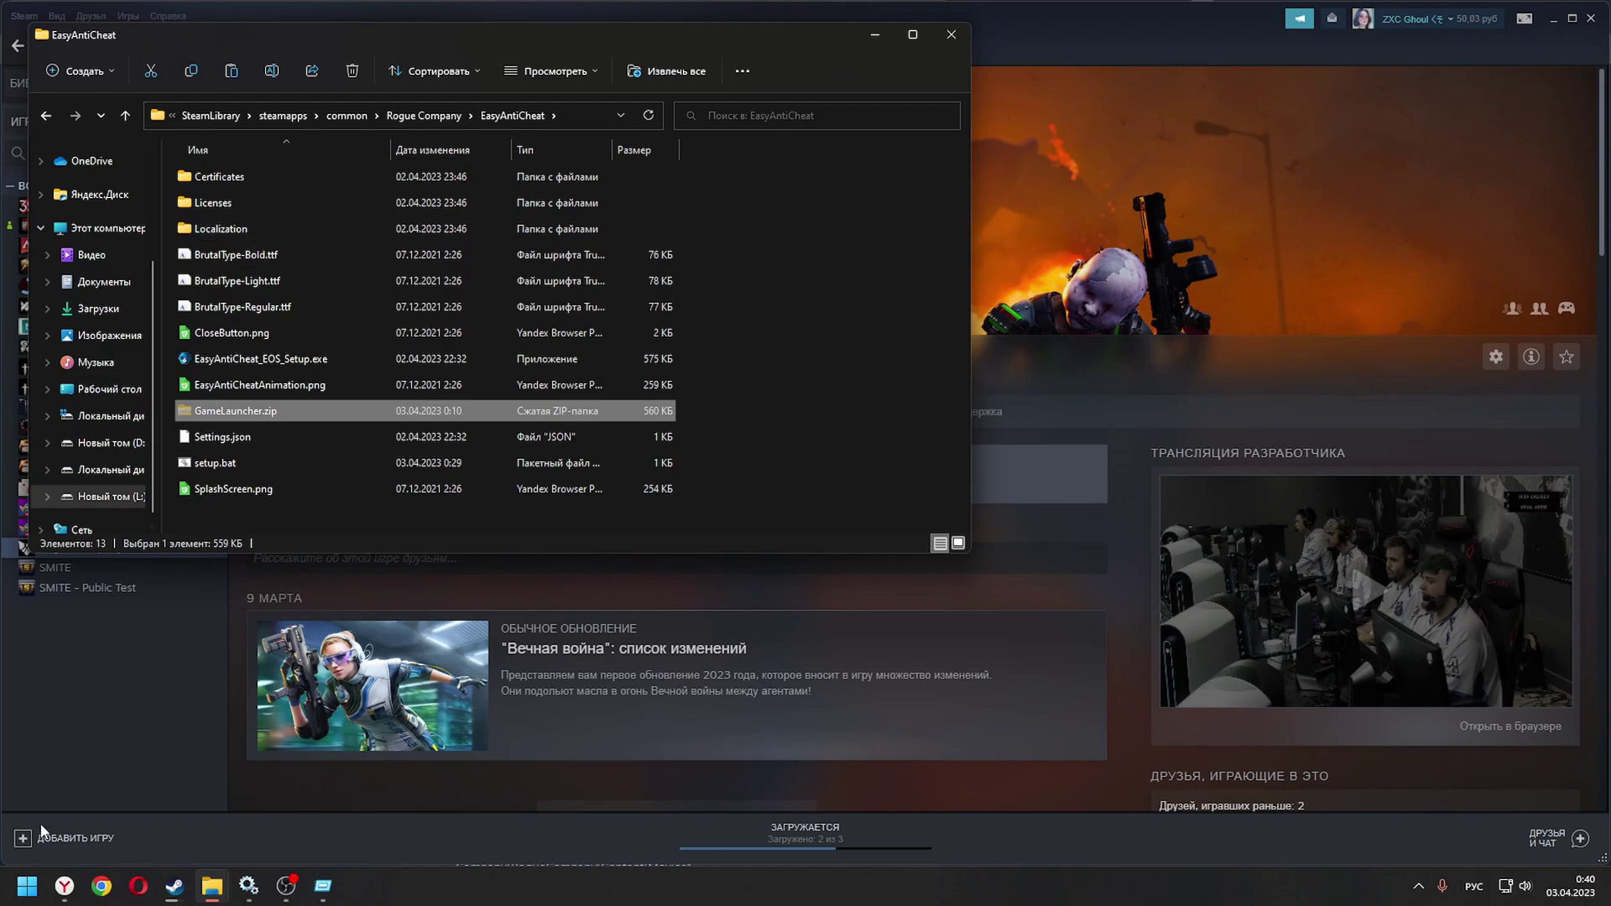
Paste GameLauncher.zip into AppData's GameLauncher folder, extract it there with WinRAR, and launch Rogue Company
{"action": "mouse_move", "coordinate": [195, 887]}
{"action": "left_click", "coordinate": [152, 804]}
{"action": "key", "text": "ctrl+v"}
{"action": "right_click", "coordinate": [213, 154]}
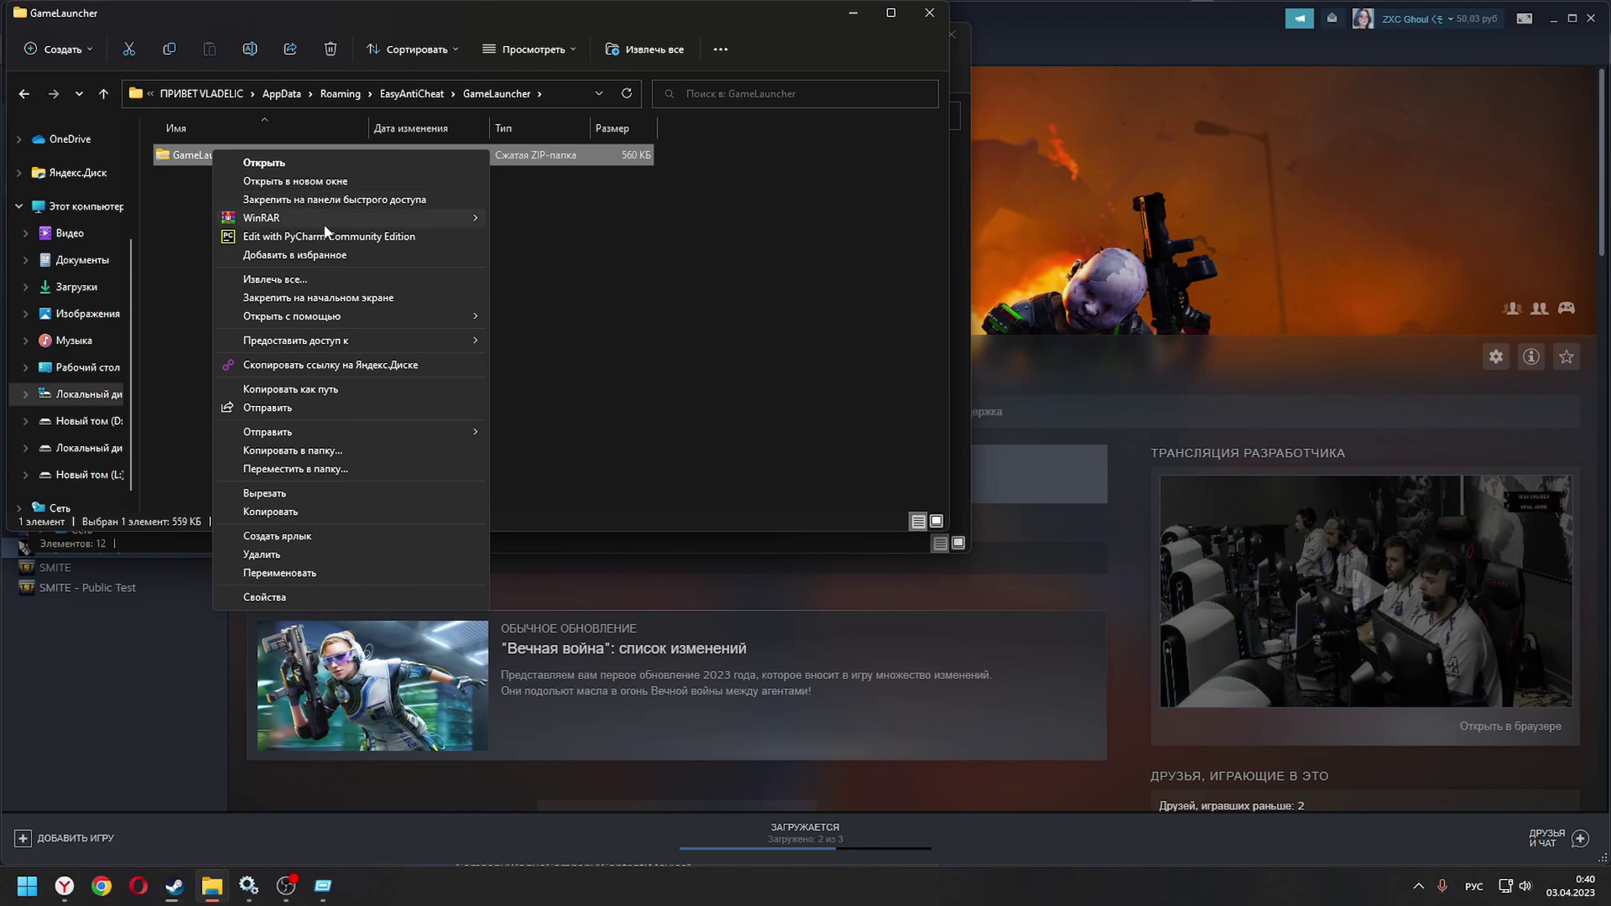
{"action": "mouse_move", "coordinate": [324, 220]}
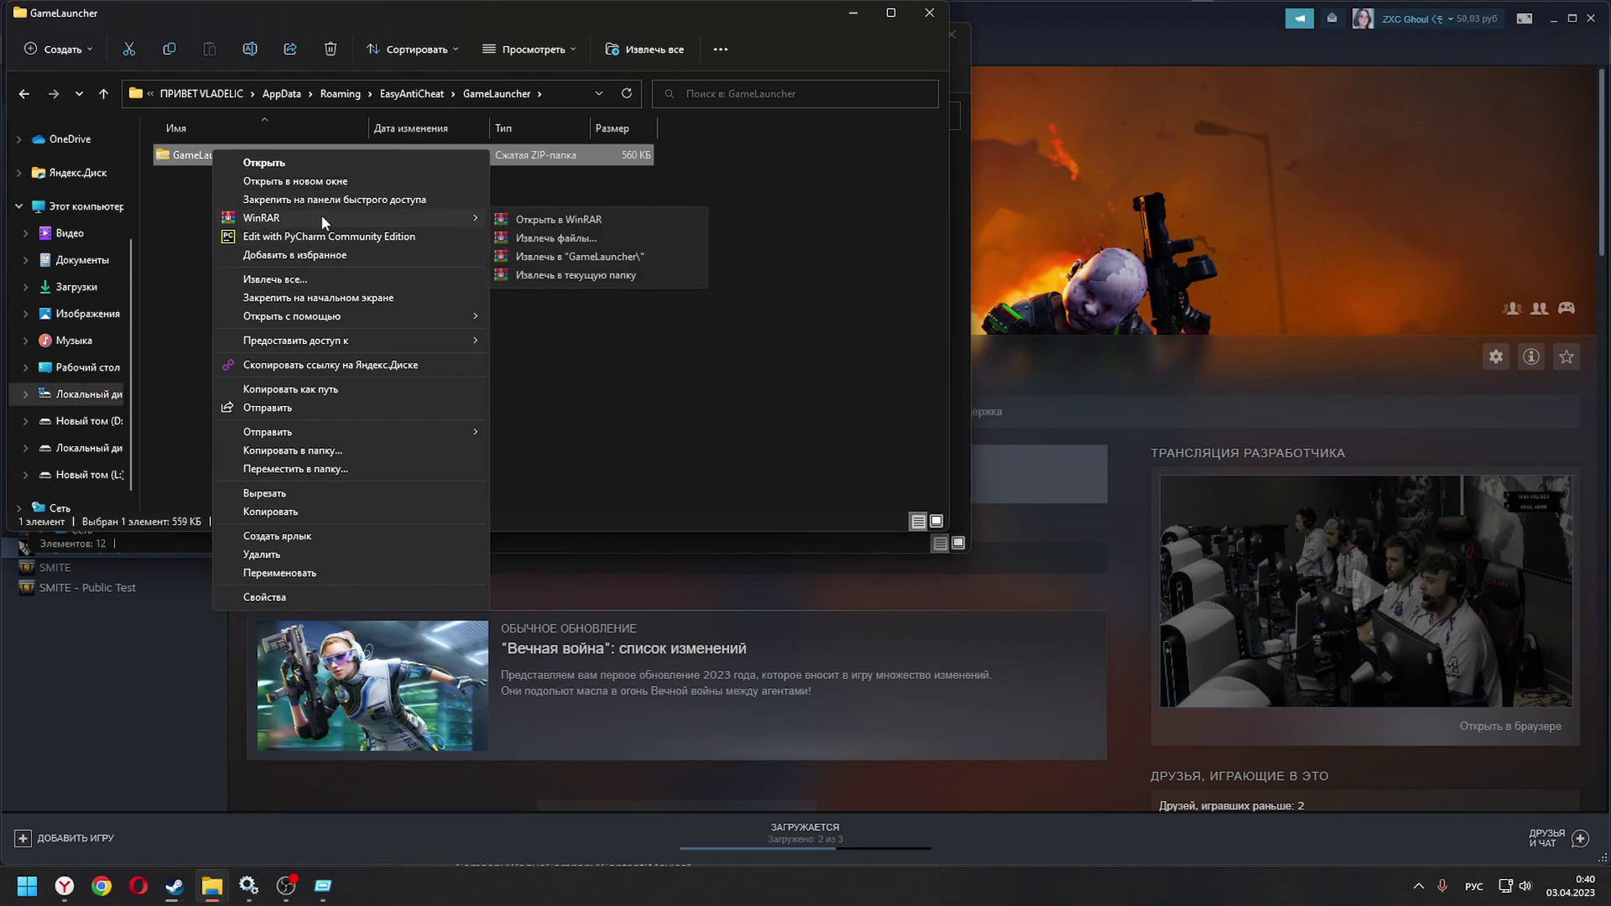
{"action": "left_click", "coordinate": [586, 275]}
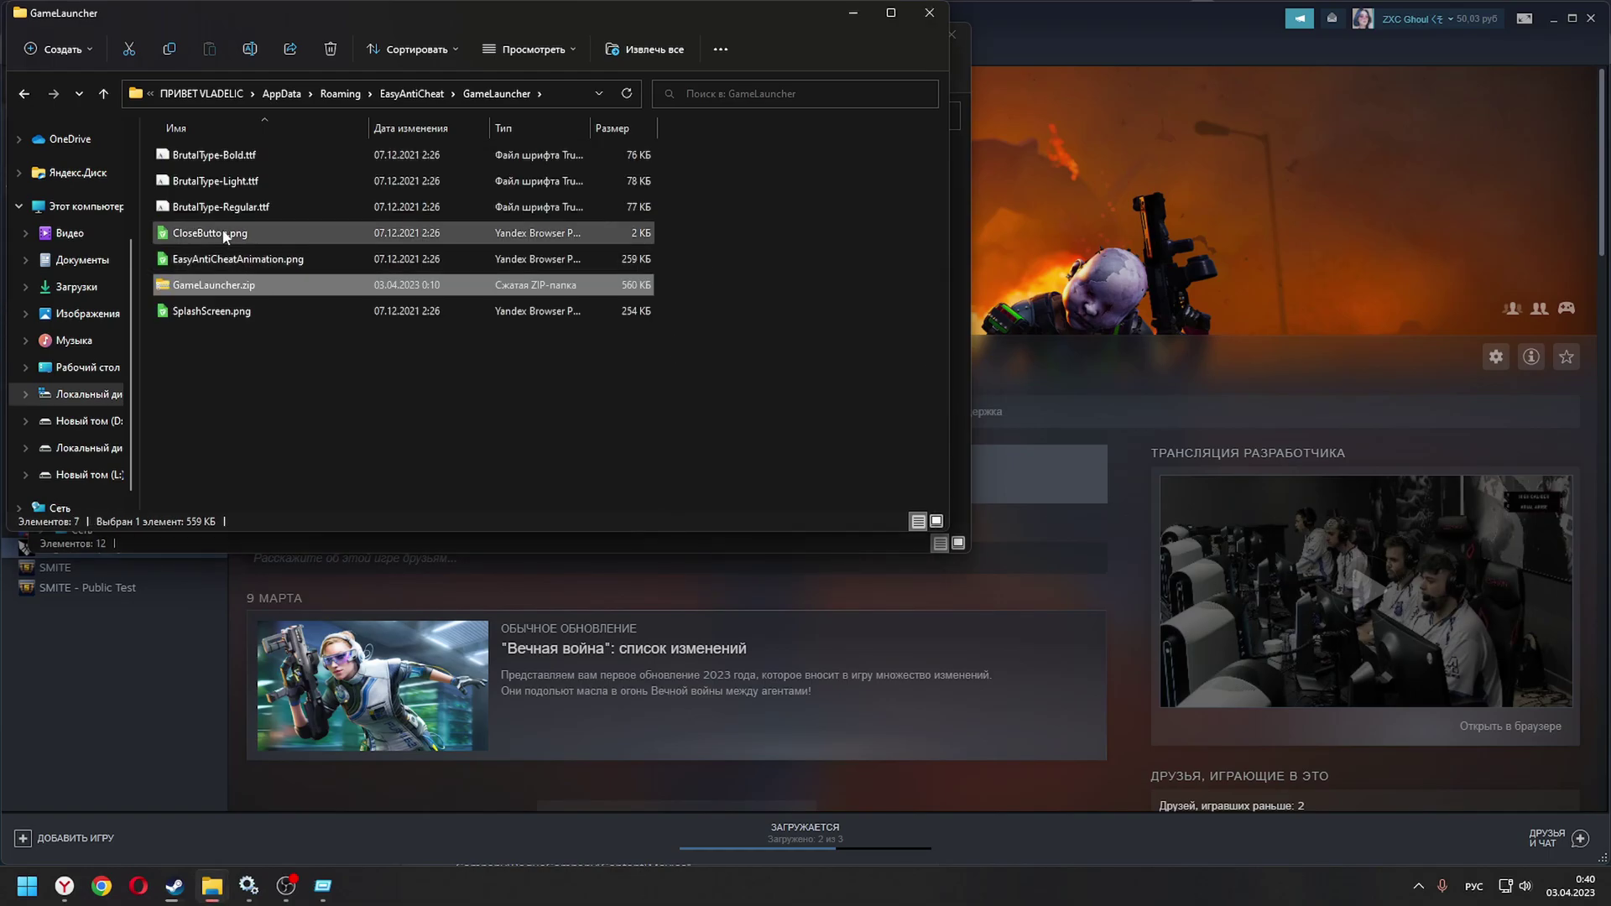
{"action": "left_click", "coordinate": [160, 693]}
{"action": "left_click", "coordinate": [295, 376]}
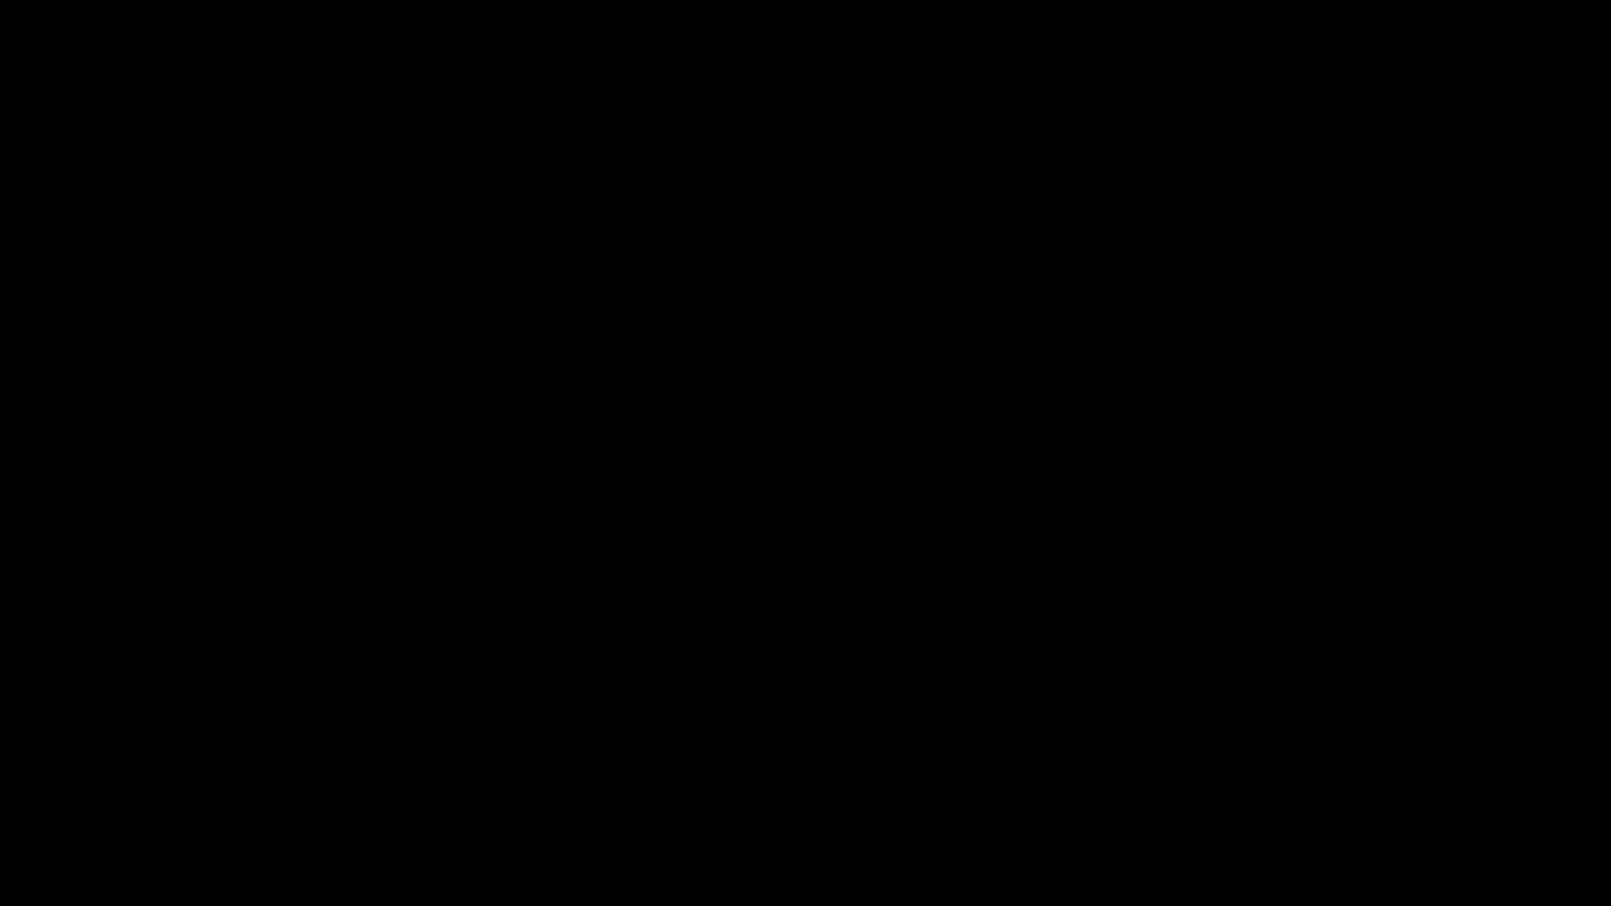
{"action": "key", "text": "alt+Tab"}
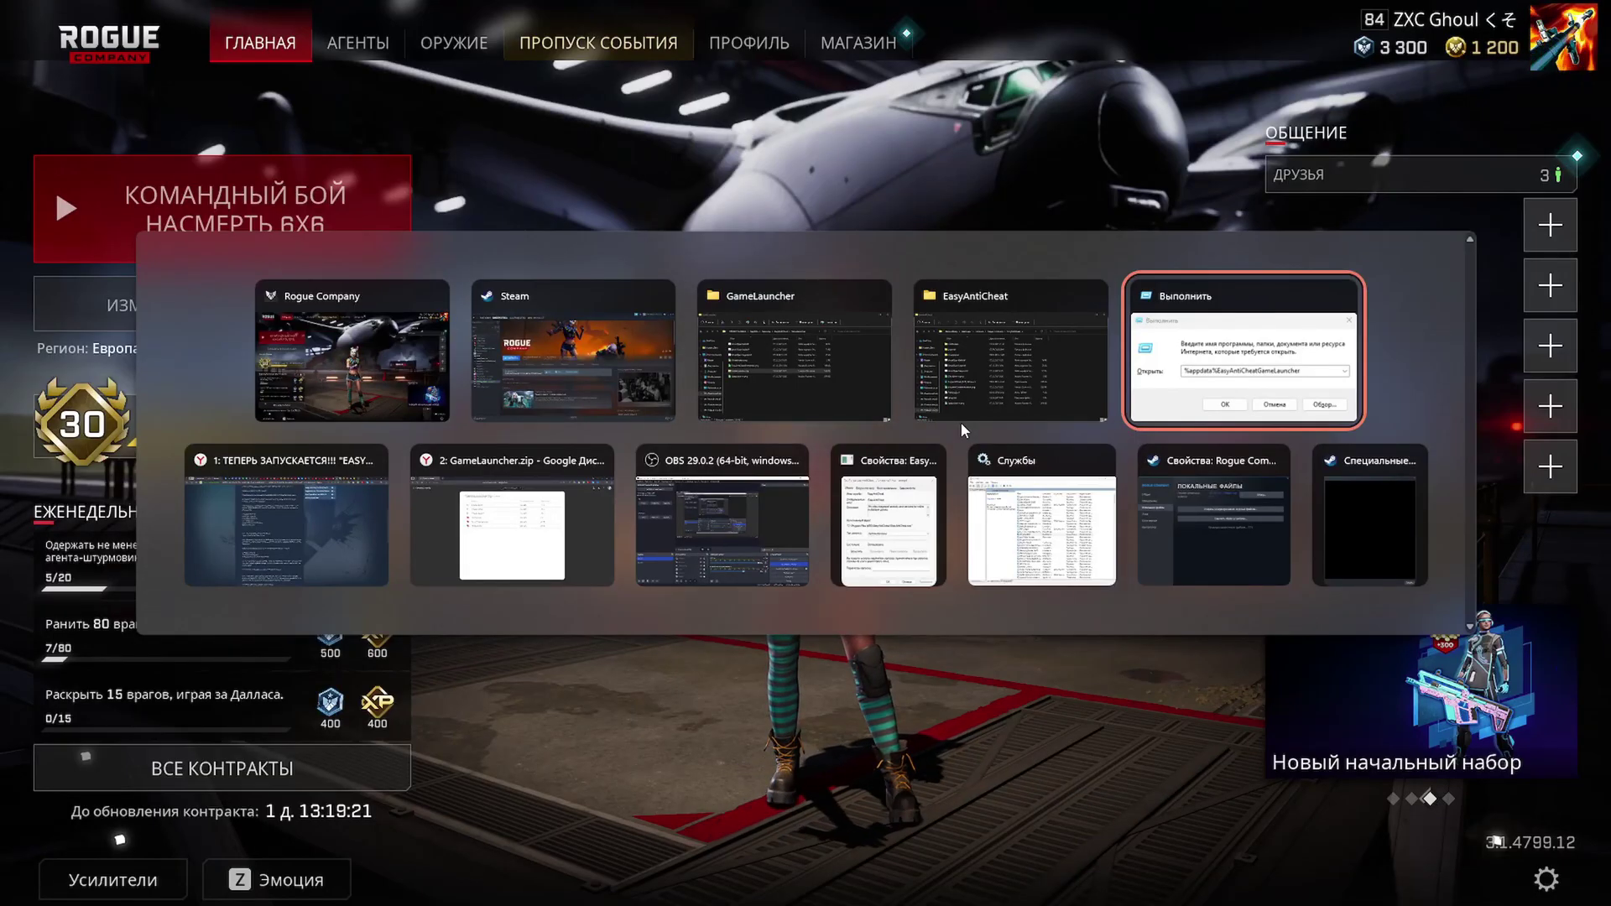
{"action": "key", "text": "alt+Tab"}
{"action": "key", "text": "alt+Tab"}
{"action": "key", "text": "alt+Tab"}
{"action": "key", "text": "alt+Tab"}
{"action": "key", "text": "alt+Tab"}
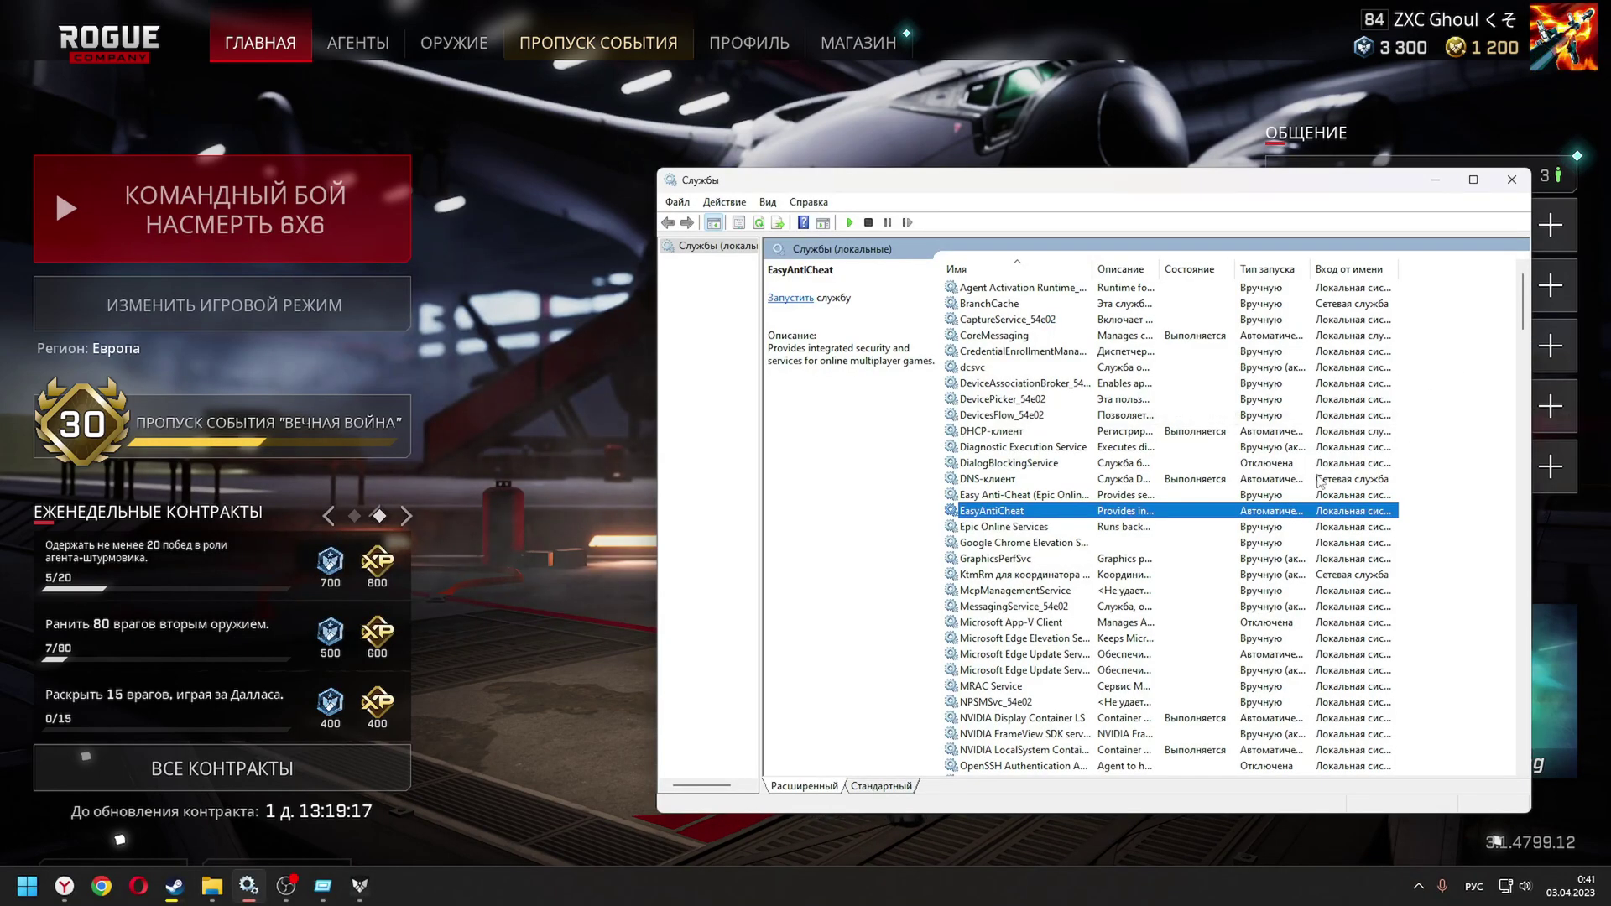
{"action": "right_click", "coordinate": [1112, 514]}
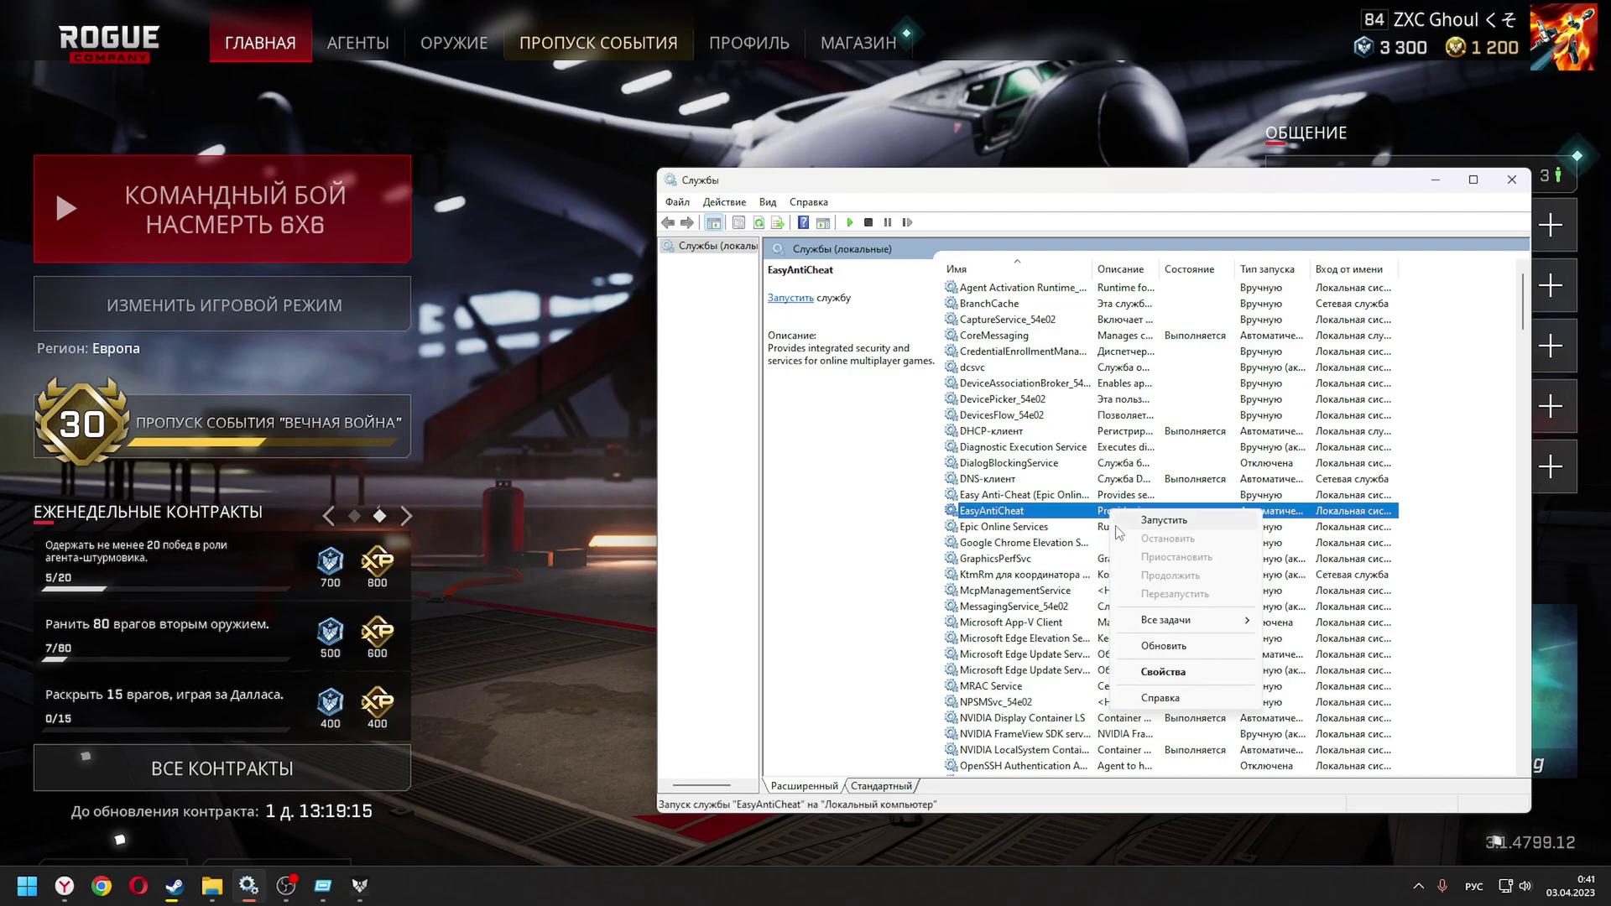
{"action": "left_click", "coordinate": [1160, 676]}
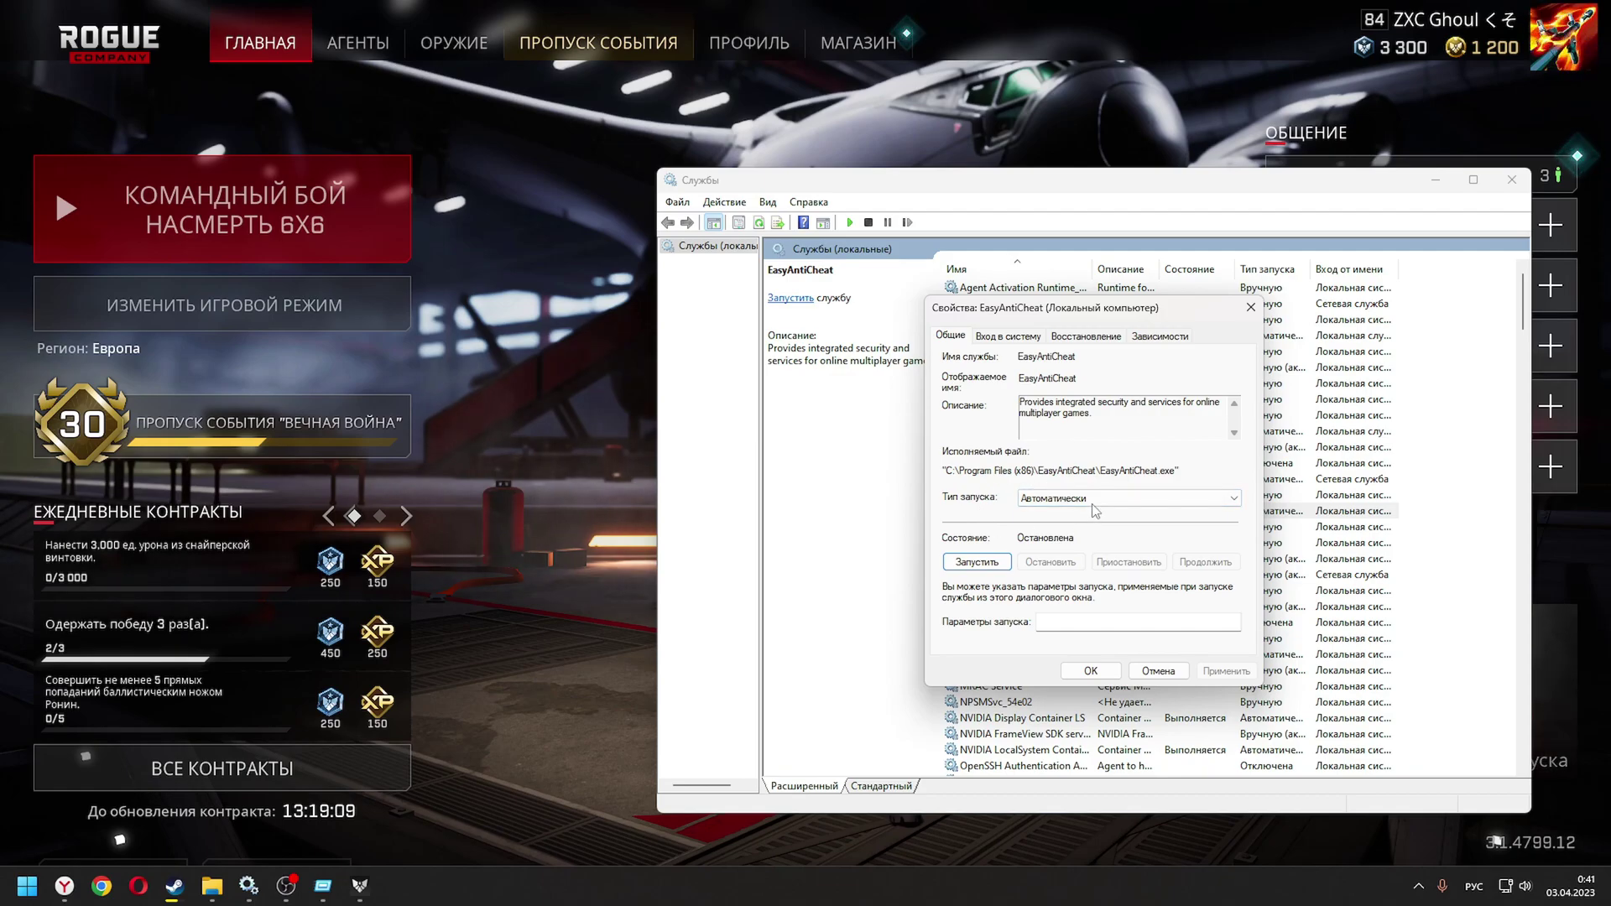
{"action": "left_click", "coordinate": [1248, 308]}
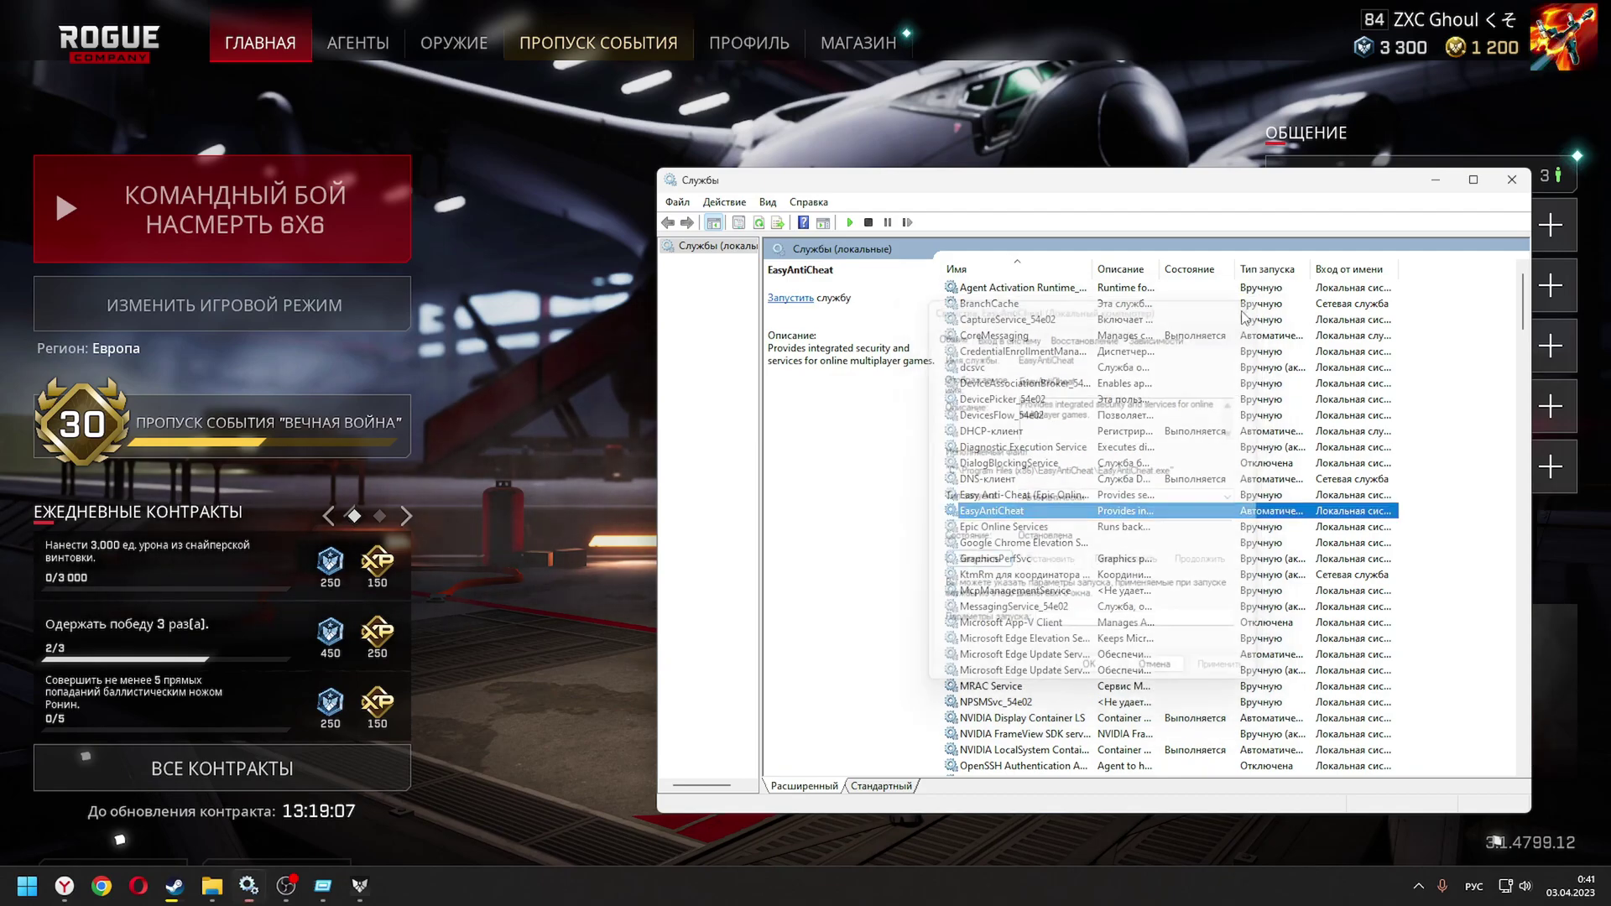
{"action": "right_click", "coordinate": [1037, 494]}
{"action": "left_click", "coordinate": [1089, 655]}
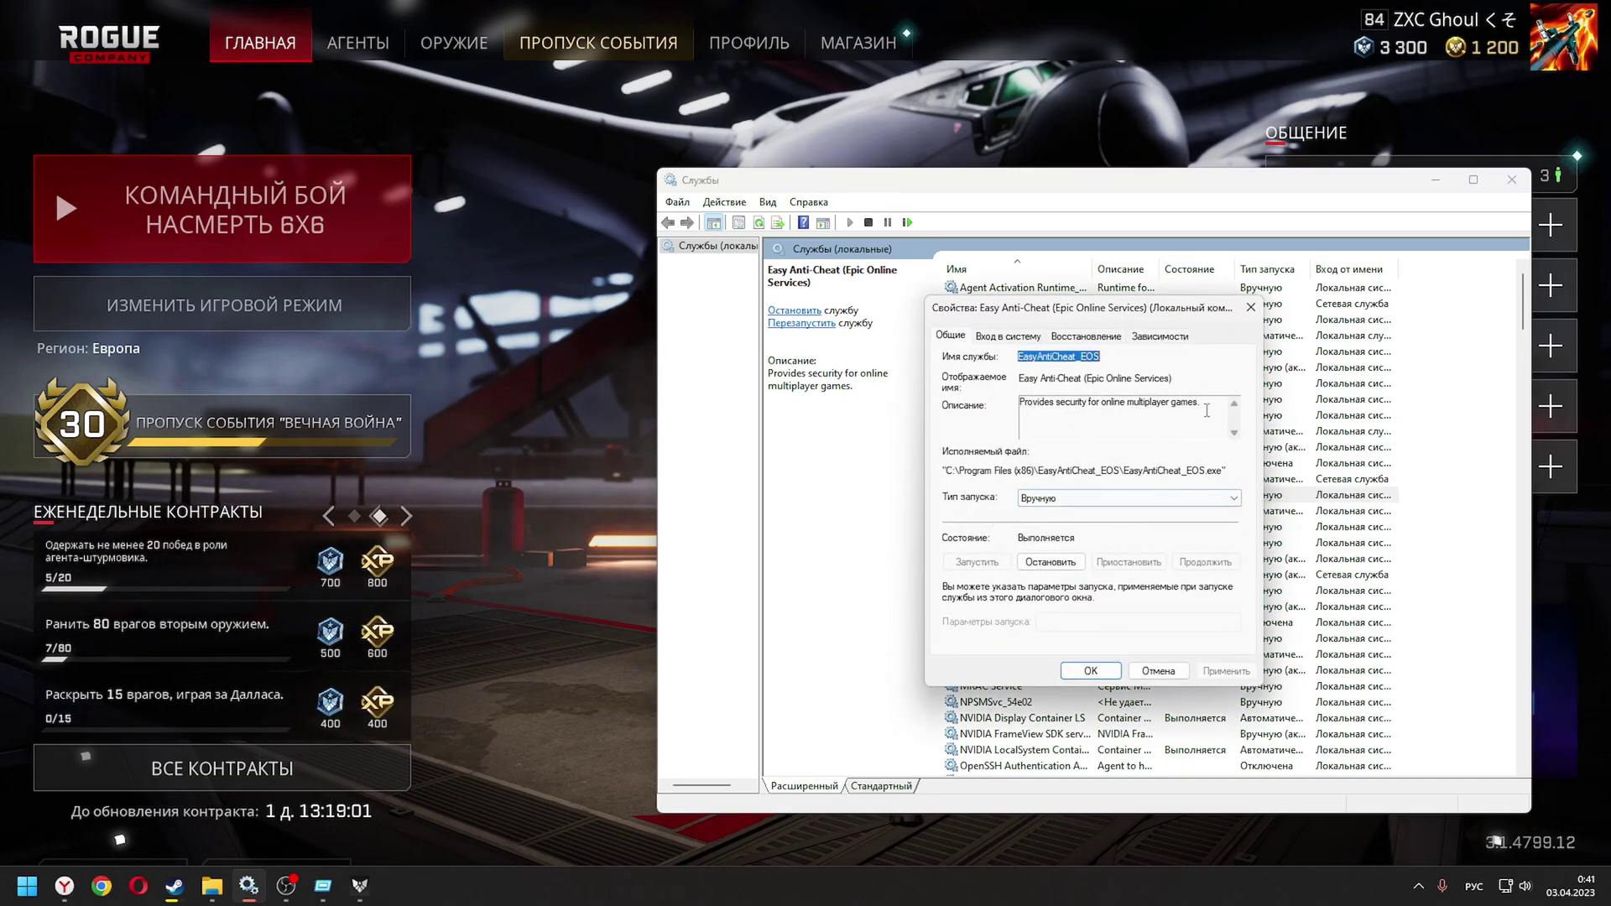
{"action": "left_click", "coordinate": [1250, 308]}
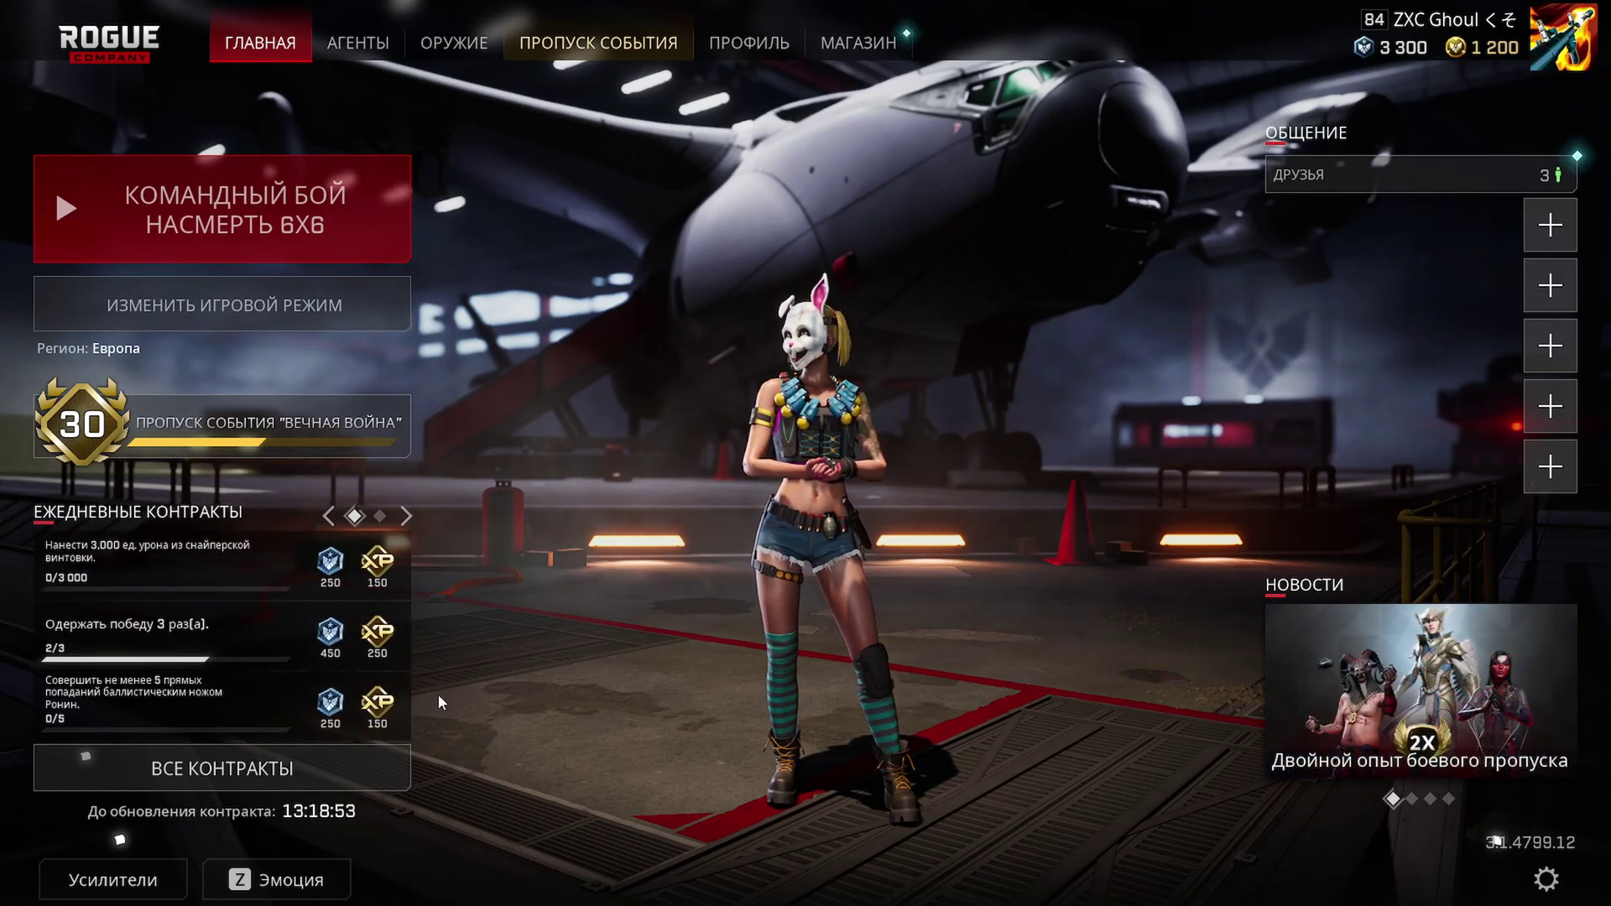
Bring up the emote wheel with Z and trigger an emote for the lobby agent
{"action": "key", "text": "z"}
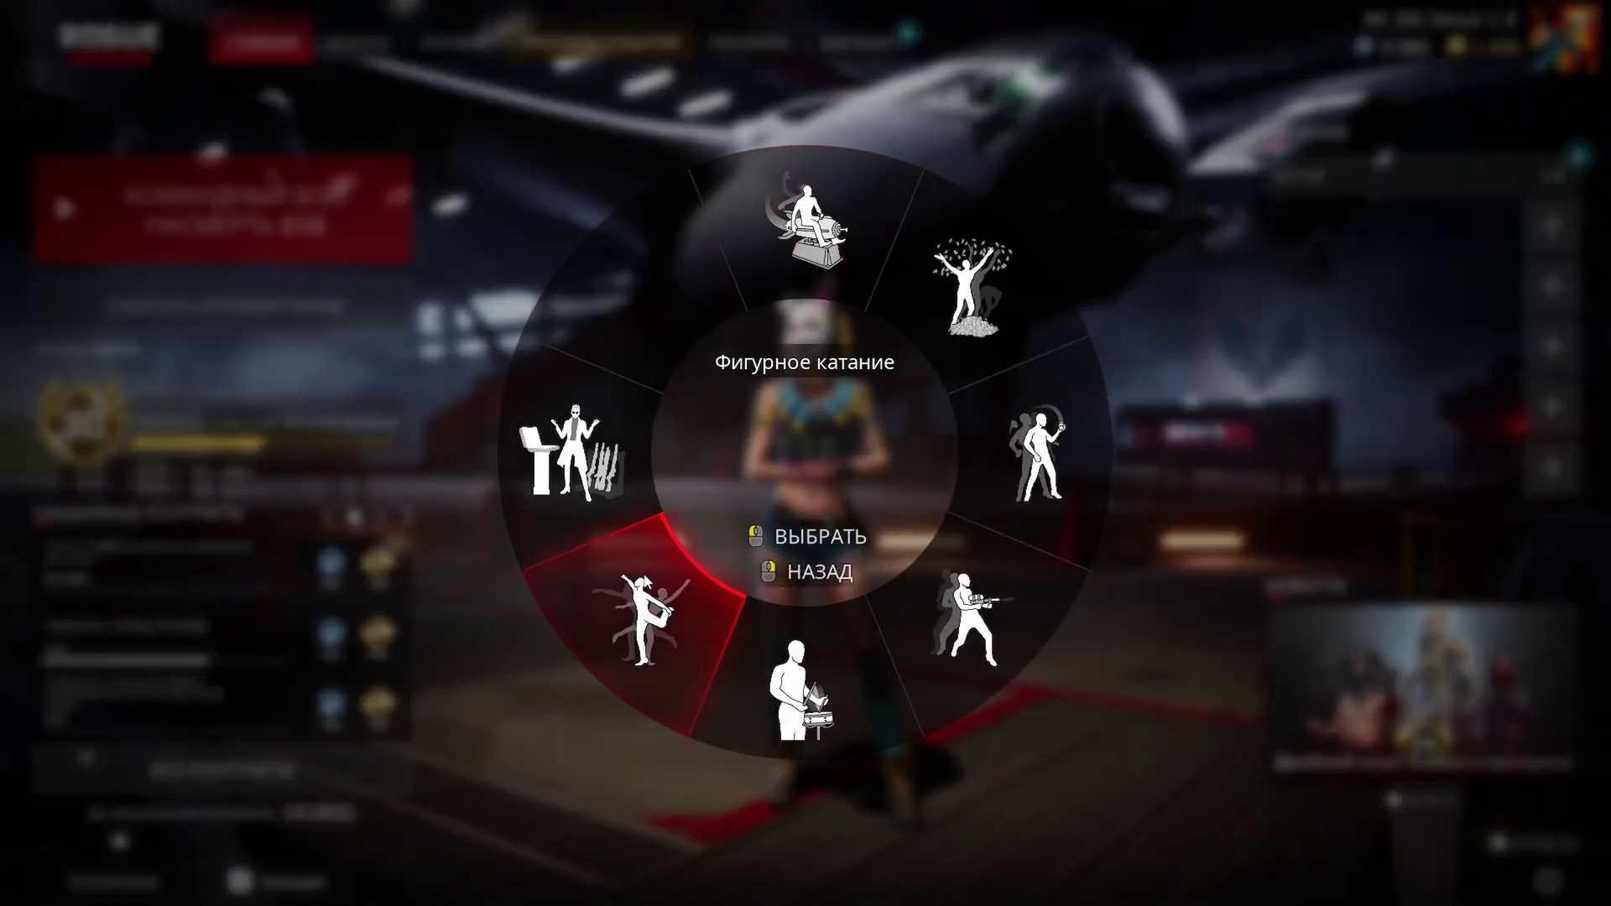
{"action": "right_click", "coordinate": [621, 496]}
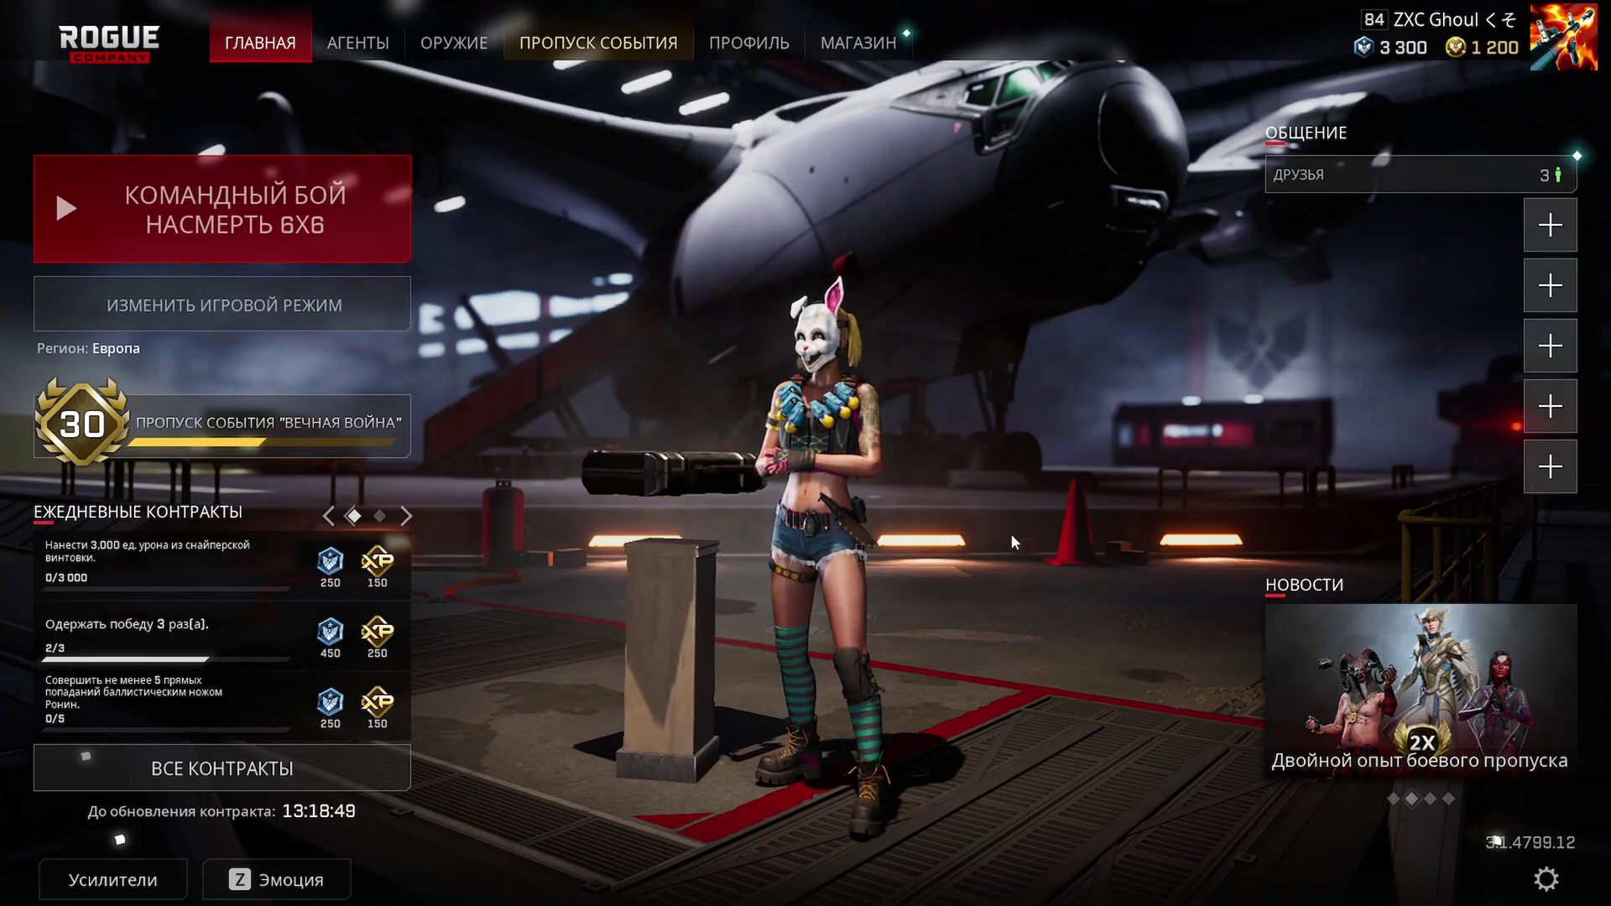